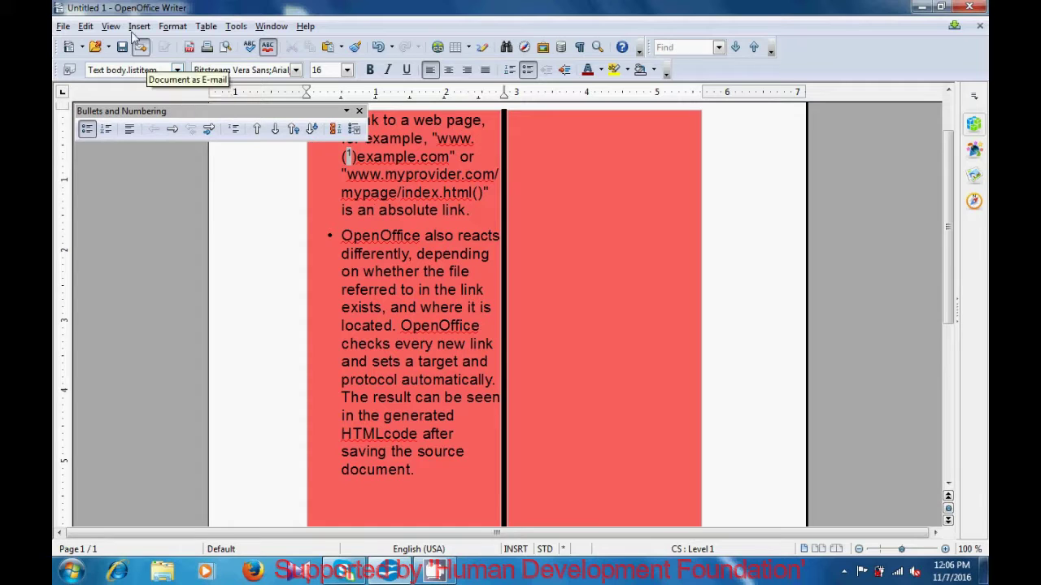
Step: Set up a new note of type Endnote, marked with a custom '*' character instead of automatic numbering
{"action": "left_click", "coordinate": [133, 28]}
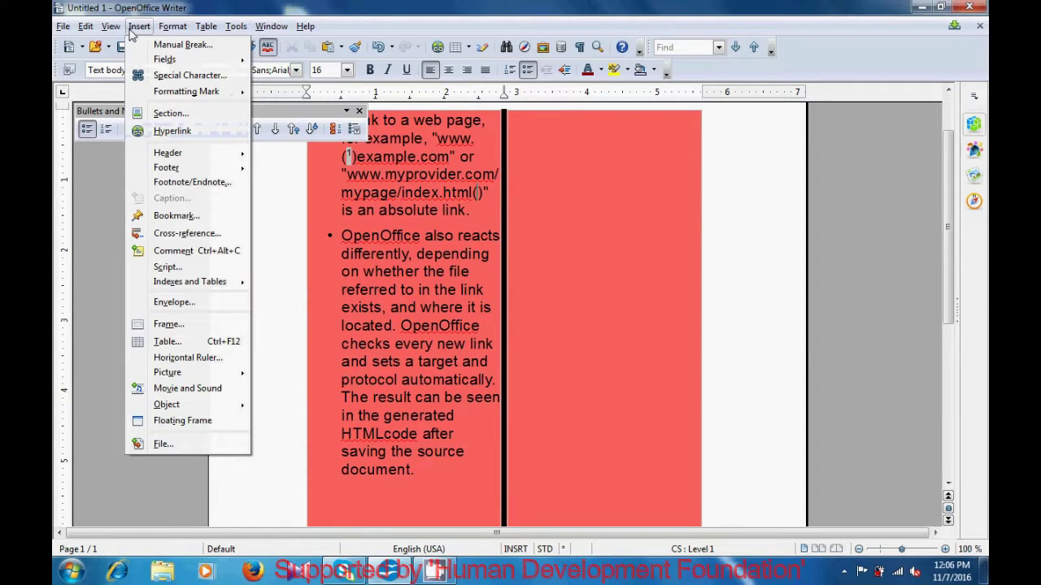
{"action": "mouse_move", "coordinate": [166, 96]}
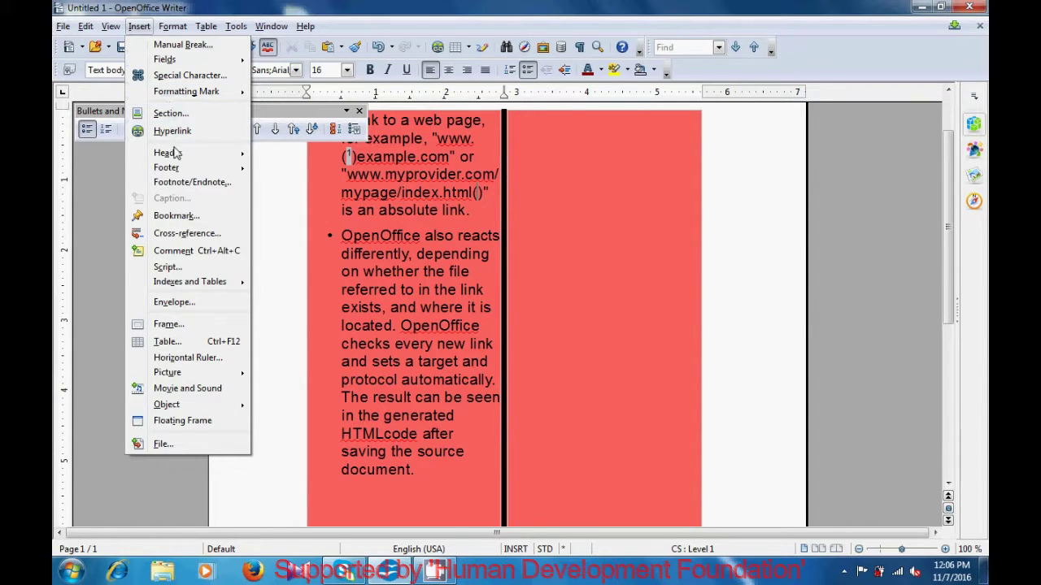
{"action": "left_click", "coordinate": [175, 182]}
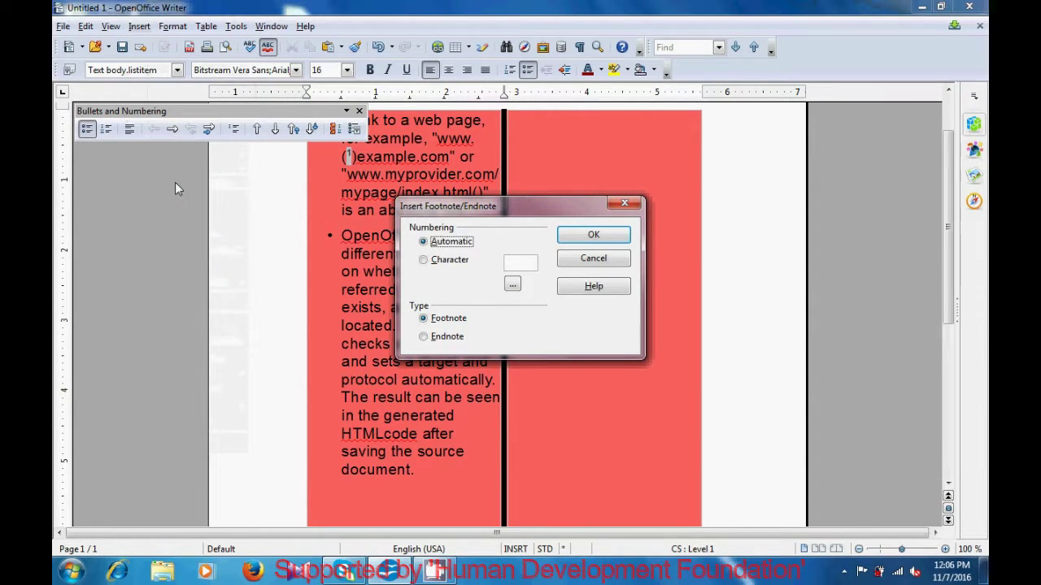
{"action": "left_click", "coordinate": [423, 262]}
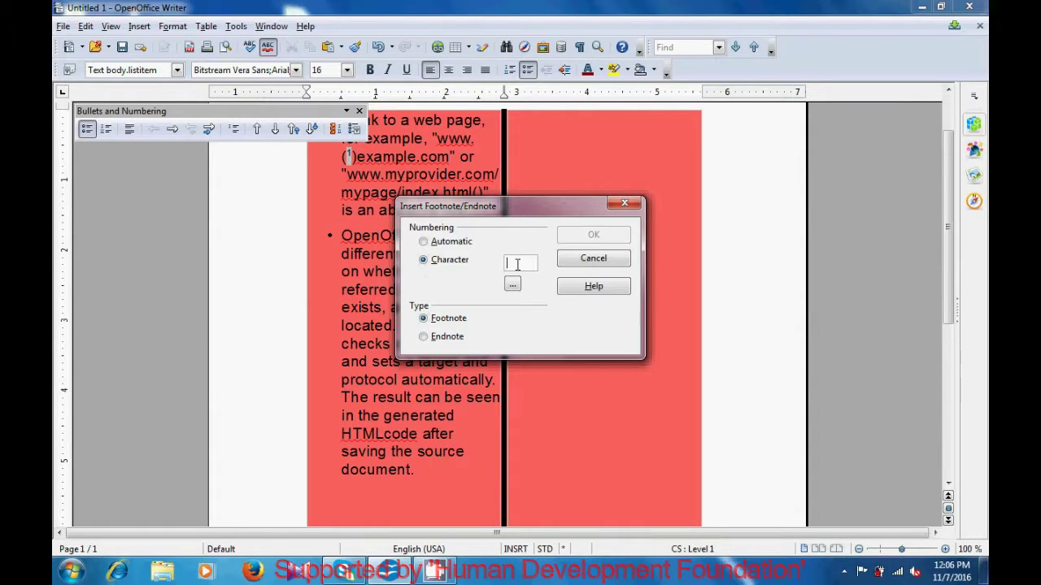
{"action": "type", "text": "*"}
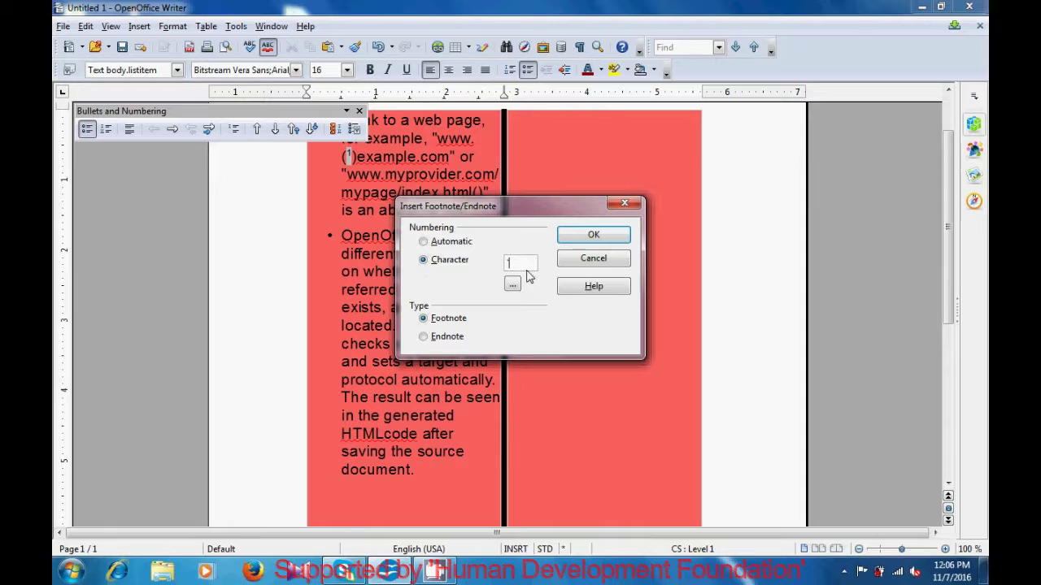
{"action": "key", "text": "BackSpace"}
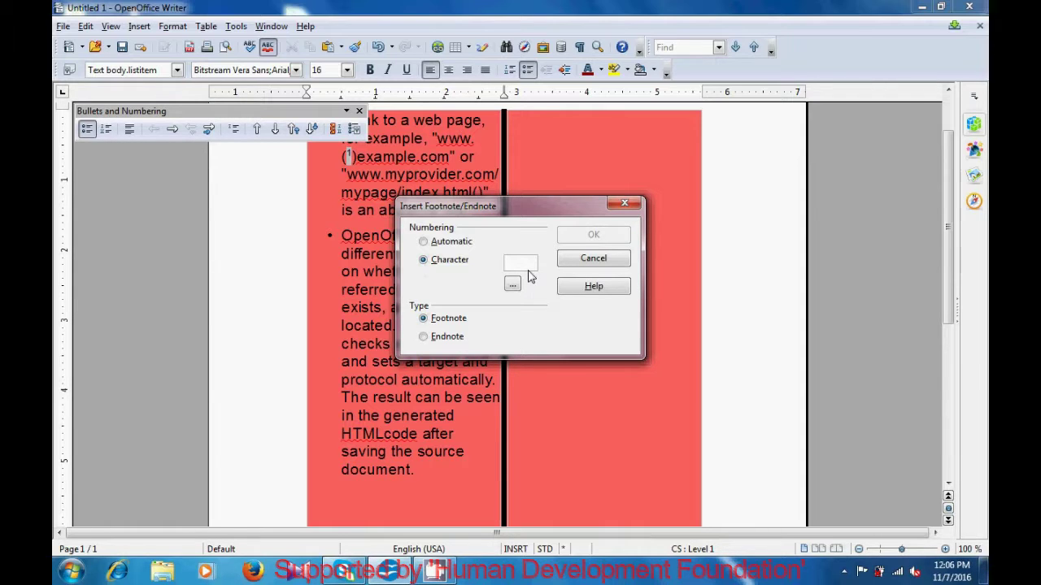
{"action": "type", "text": "*"}
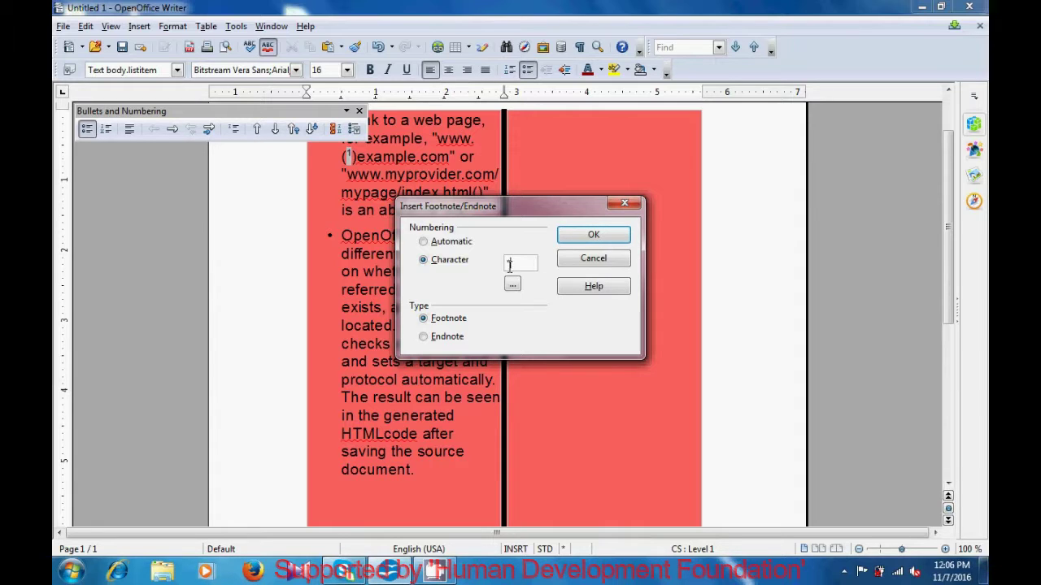
{"action": "left_click", "coordinate": [425, 339]}
Step: Insert the asterisk endnote and enter 'Hypertext markup language' as its text on page 2
{"action": "left_click", "coordinate": [577, 236]}
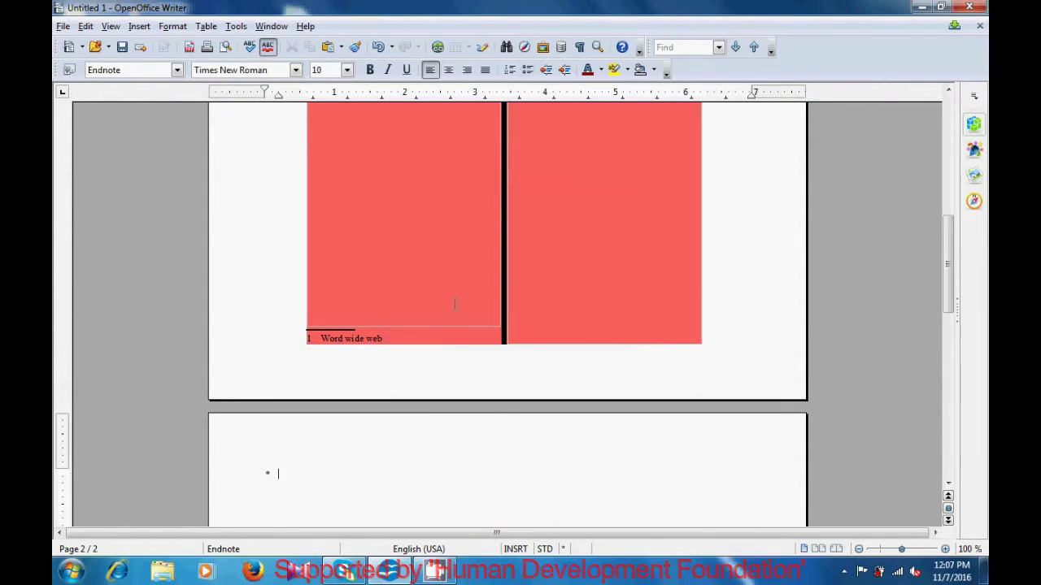
{"action": "scroll", "coordinate": [421, 299], "scroll_direction": "up", "scroll_amount": 3}
{"action": "scroll", "coordinate": [421, 299], "scroll_direction": "up", "scroll_amount": 7}
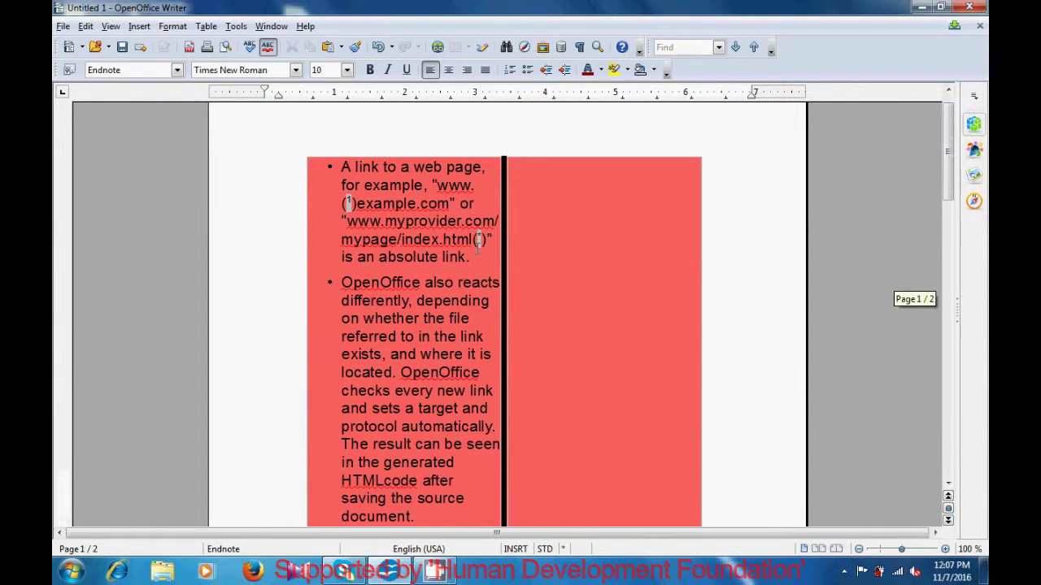
{"action": "scroll", "coordinate": [475, 248], "scroll_direction": "down", "scroll_amount": 6}
{"action": "scroll", "coordinate": [476, 248], "scroll_direction": "down", "scroll_amount": 6}
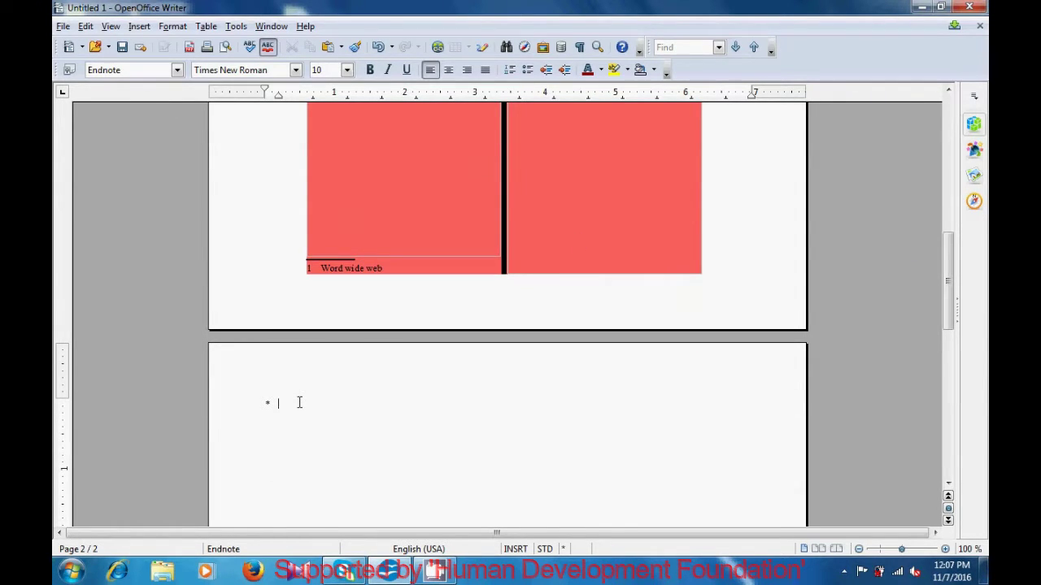
{"action": "type", "text": "Hypertext markup language"}
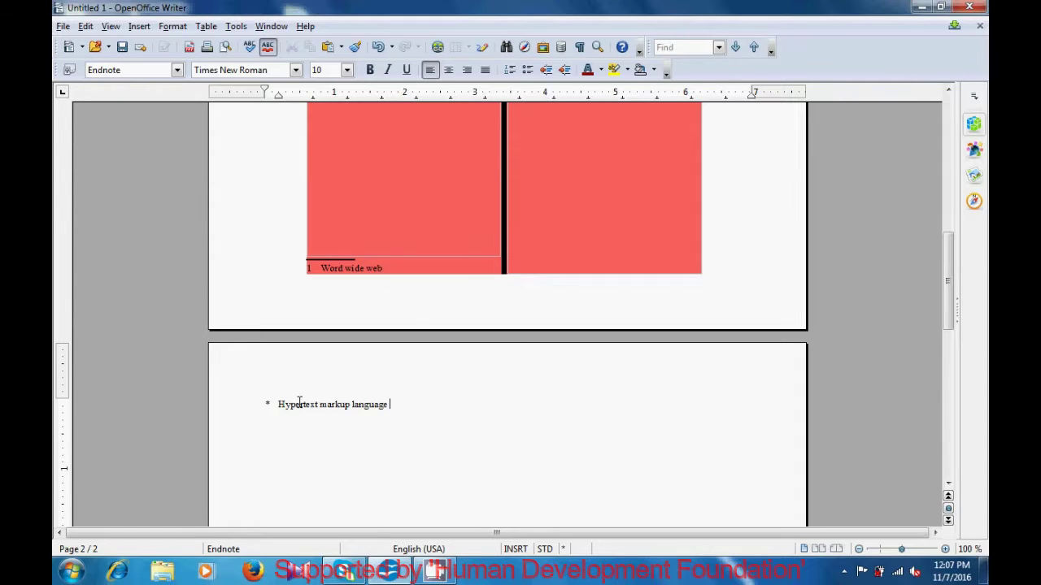
{"action": "scroll", "coordinate": [299, 403], "scroll_direction": "up", "scroll_amount": 15}
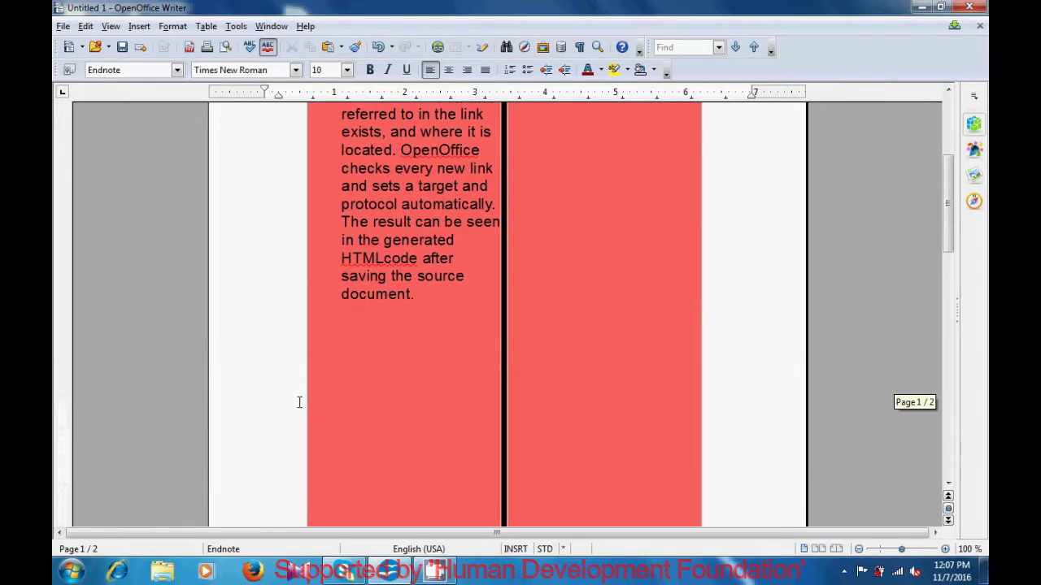
{"action": "scroll", "coordinate": [299, 403], "scroll_direction": "up", "scroll_amount": 3}
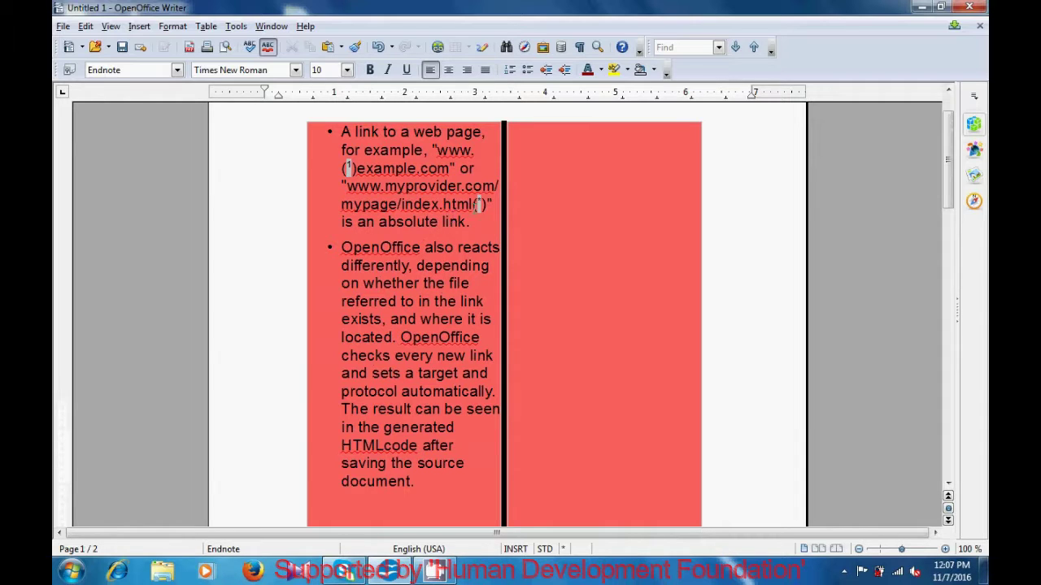
{"action": "mouse_move", "coordinate": [482, 210]}
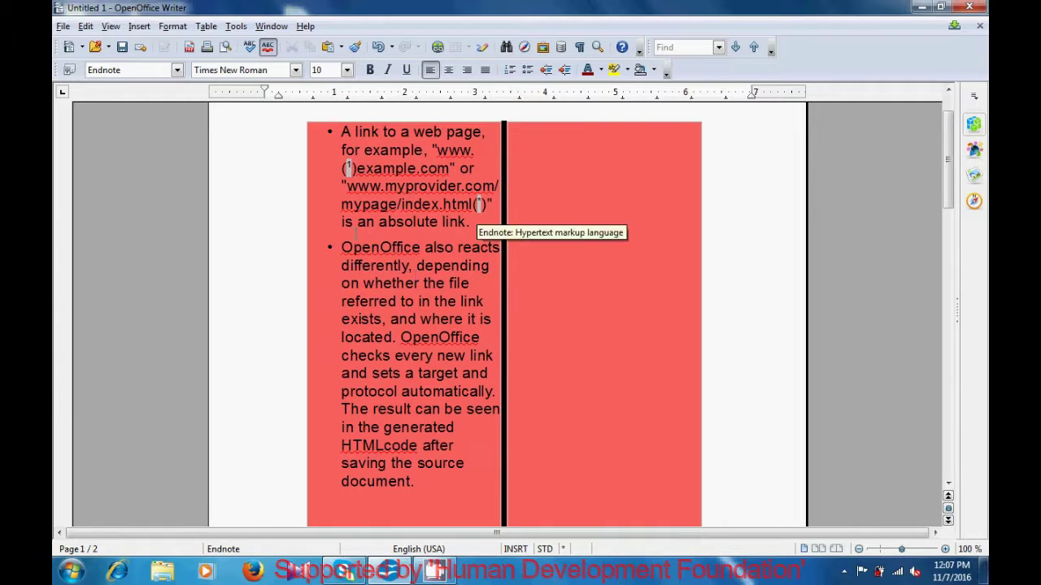
{"action": "left_click", "coordinate": [348, 173]}
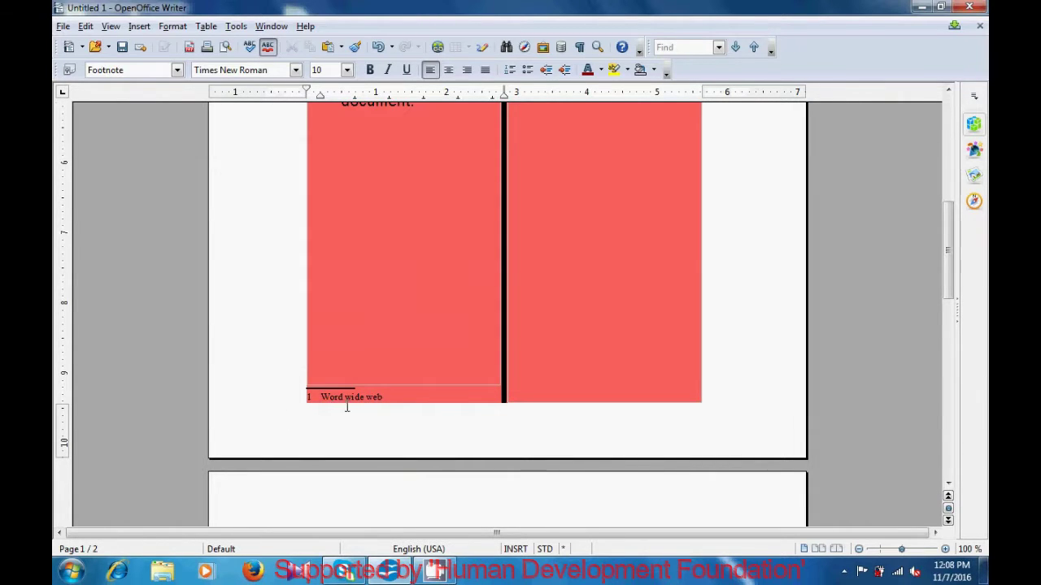
{"action": "left_click", "coordinate": [313, 405]}
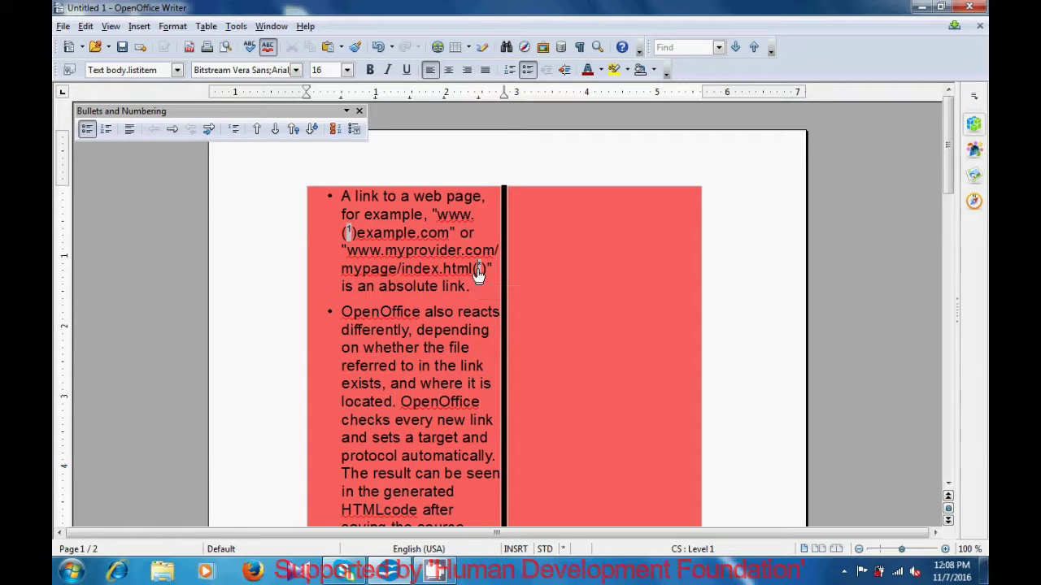
{"action": "left_click", "coordinate": [478, 269]}
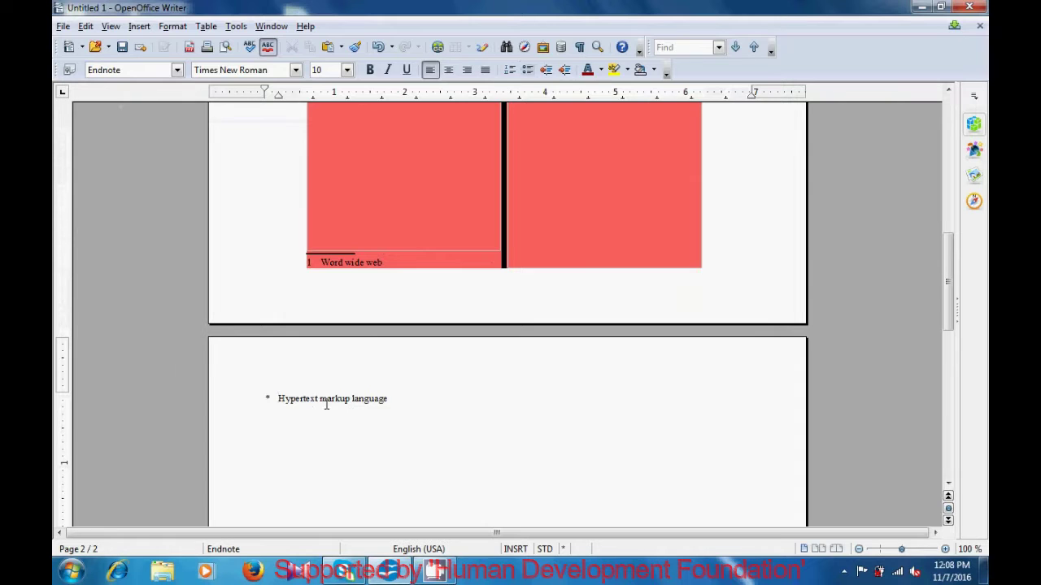
{"action": "left_click", "coordinate": [268, 401]}
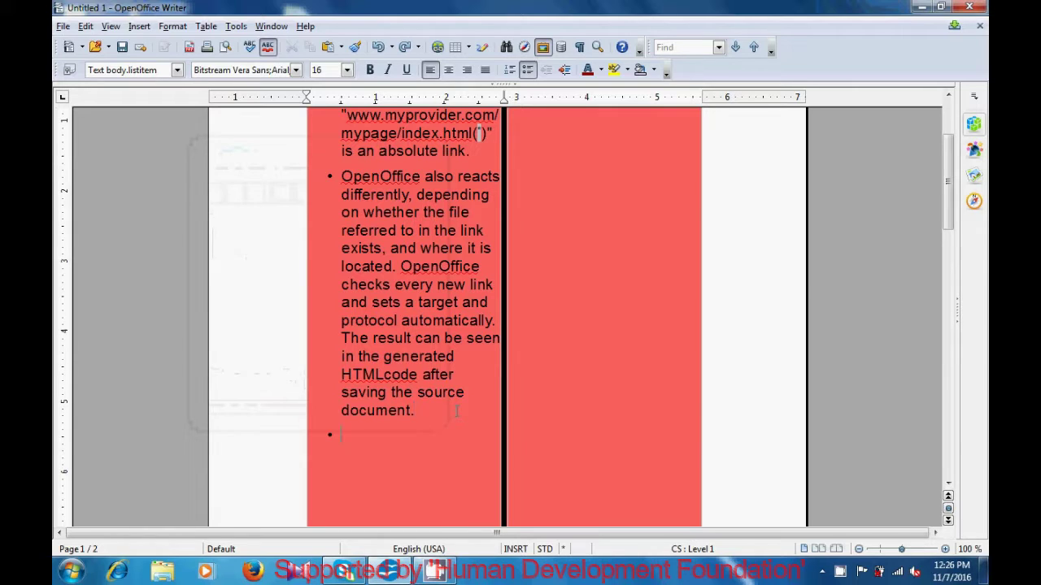
Step: Remove the bullet from the empty line after 'saving the source document.'
{"action": "key", "text": "BackSpace"}
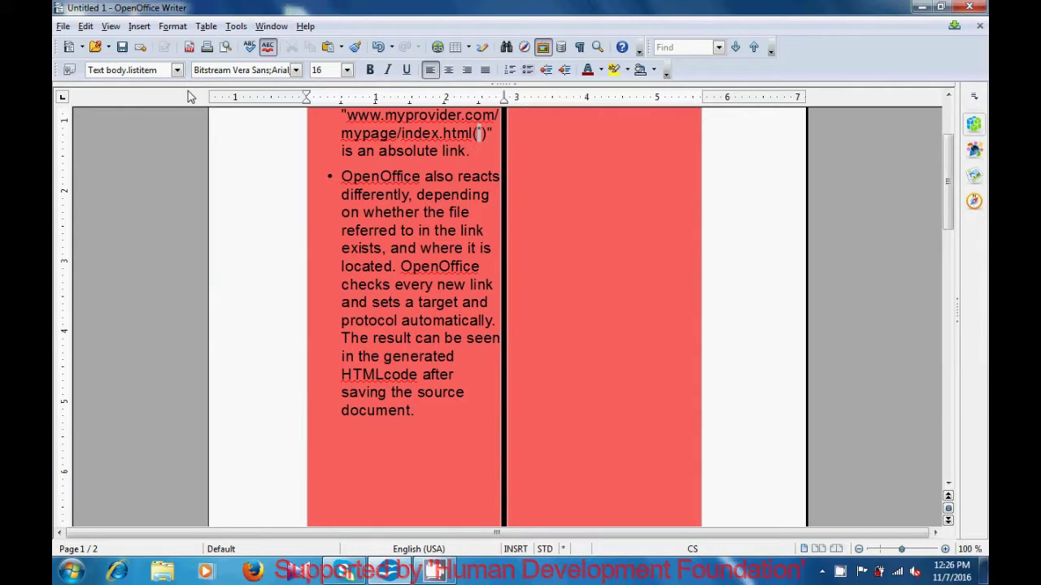
Step: Open the Gallery and show the Computers theme
{"action": "left_click", "coordinate": [139, 26]}
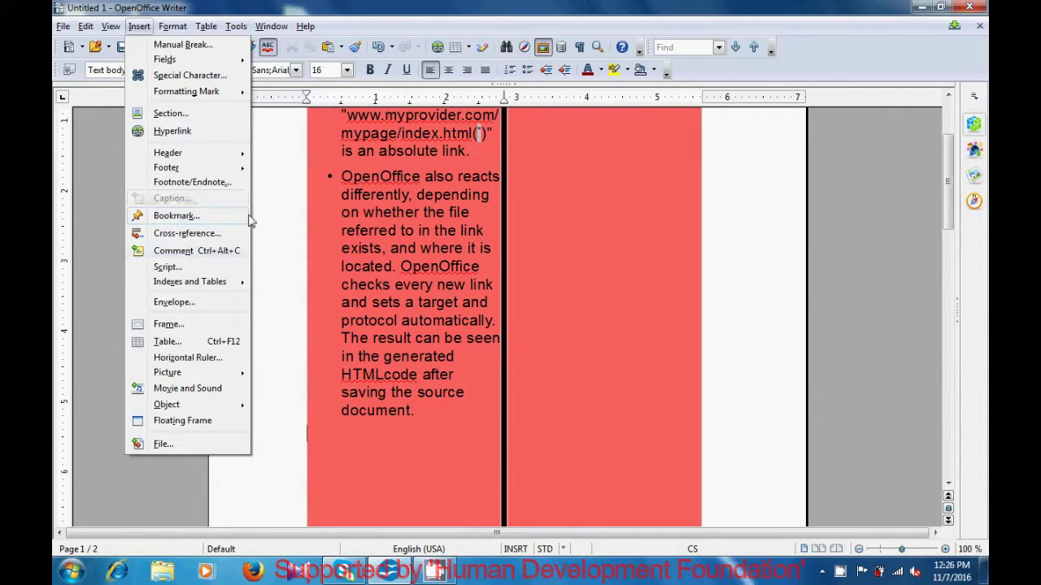
{"action": "left_click", "coordinate": [370, 443]}
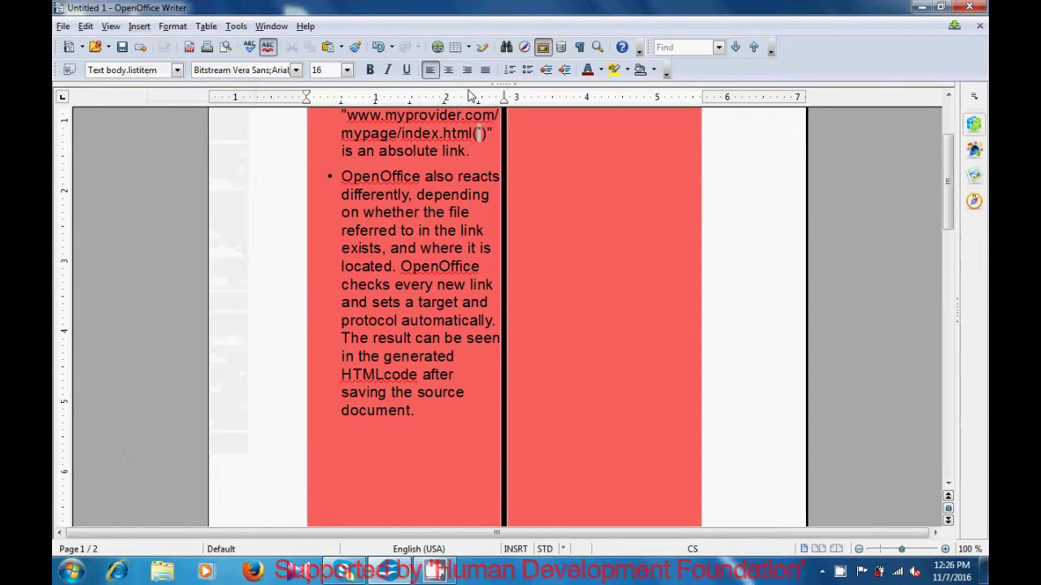
{"action": "left_click", "coordinate": [544, 47]}
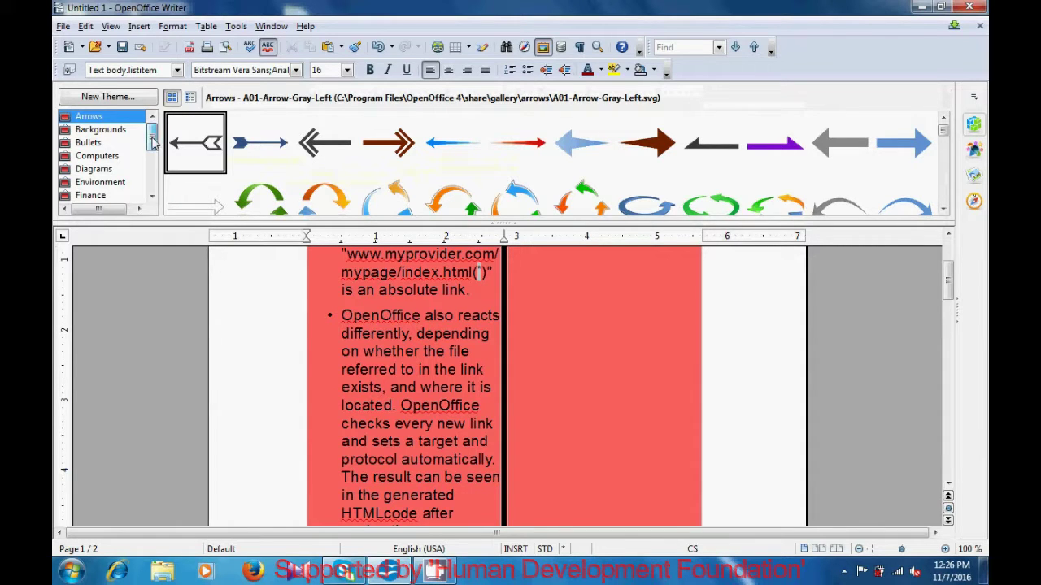
{"action": "left_click", "coordinate": [92, 134]}
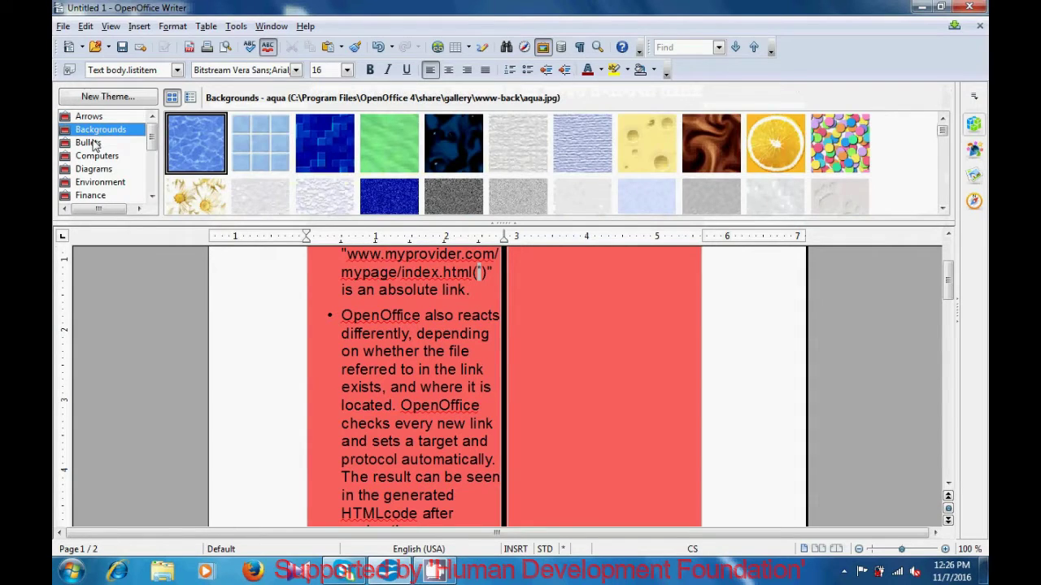
{"action": "left_click", "coordinate": [92, 143]}
{"action": "left_click", "coordinate": [98, 156]}
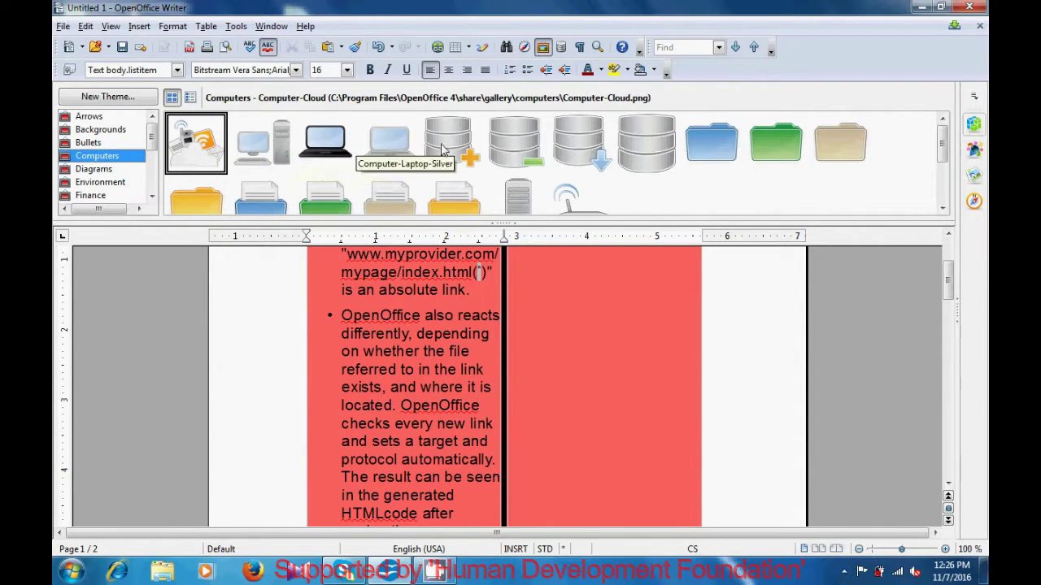
{"action": "left_click_drag", "start_coordinate": [946, 138], "coordinate": [953, 186]}
{"action": "left_click_drag", "start_coordinate": [943, 134], "coordinate": [946, 192]}
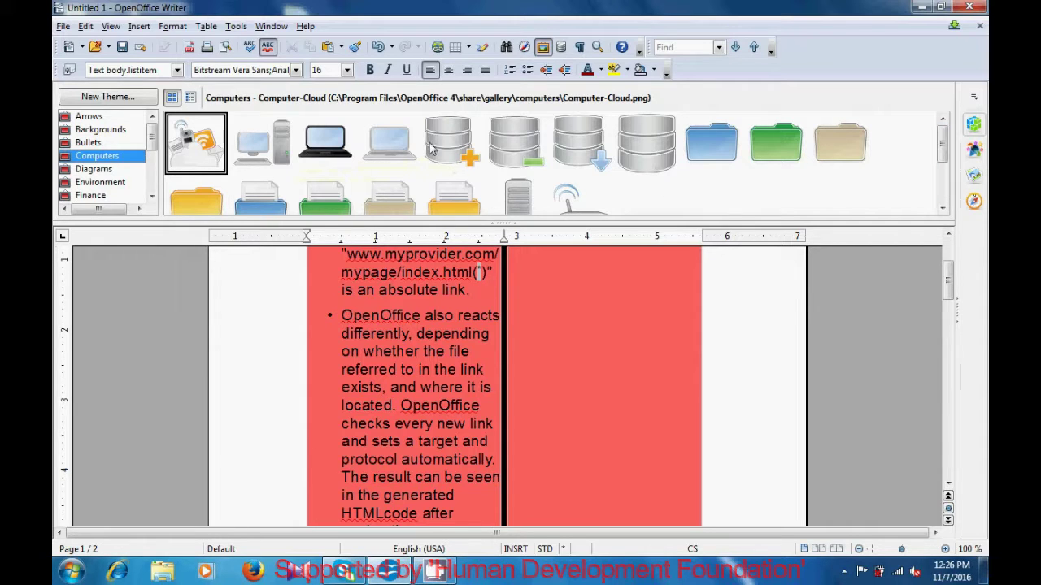
Step: Insert a copy of the Computer-Laptop-Black picture into the document
{"action": "left_click", "coordinate": [342, 145]}
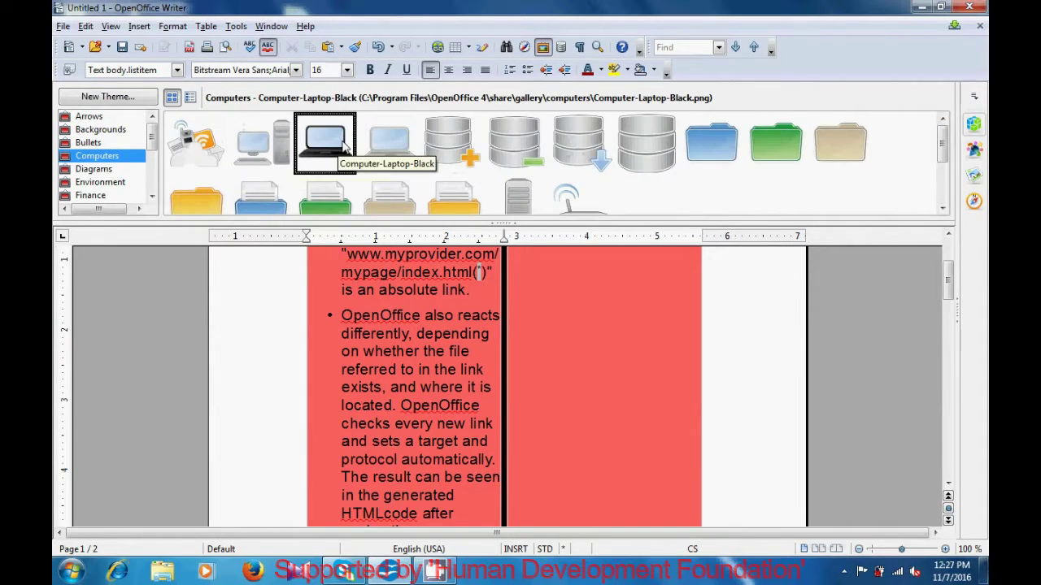
{"action": "right_click", "coordinate": [346, 145]}
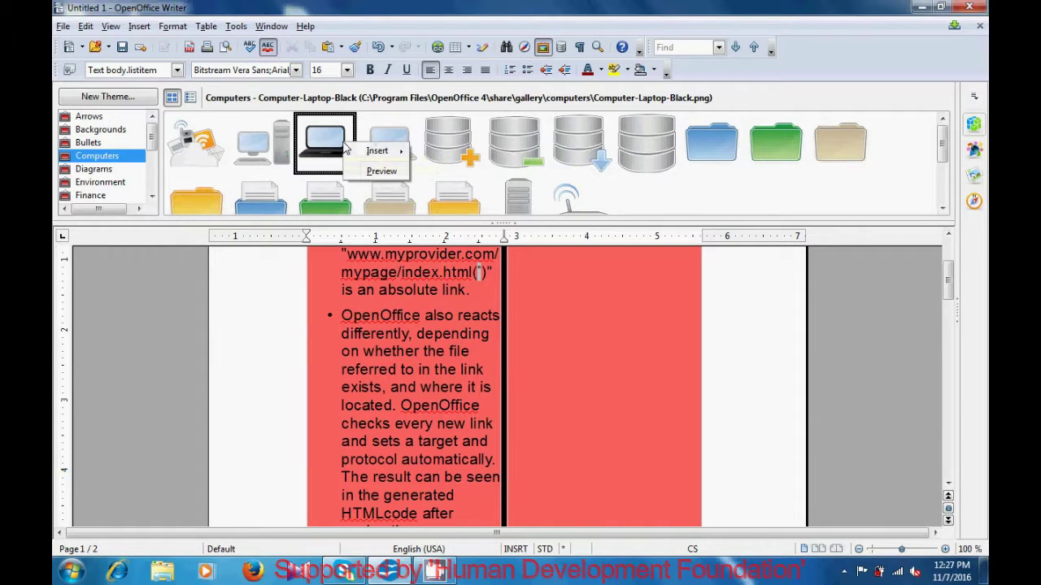
{"action": "mouse_move", "coordinate": [379, 150]}
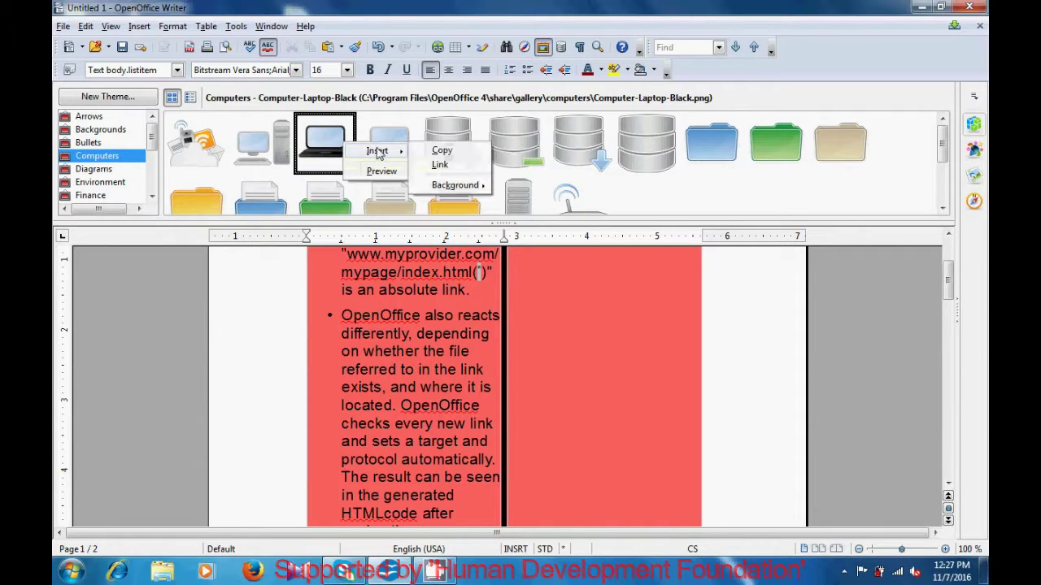
{"action": "left_click", "coordinate": [467, 154]}
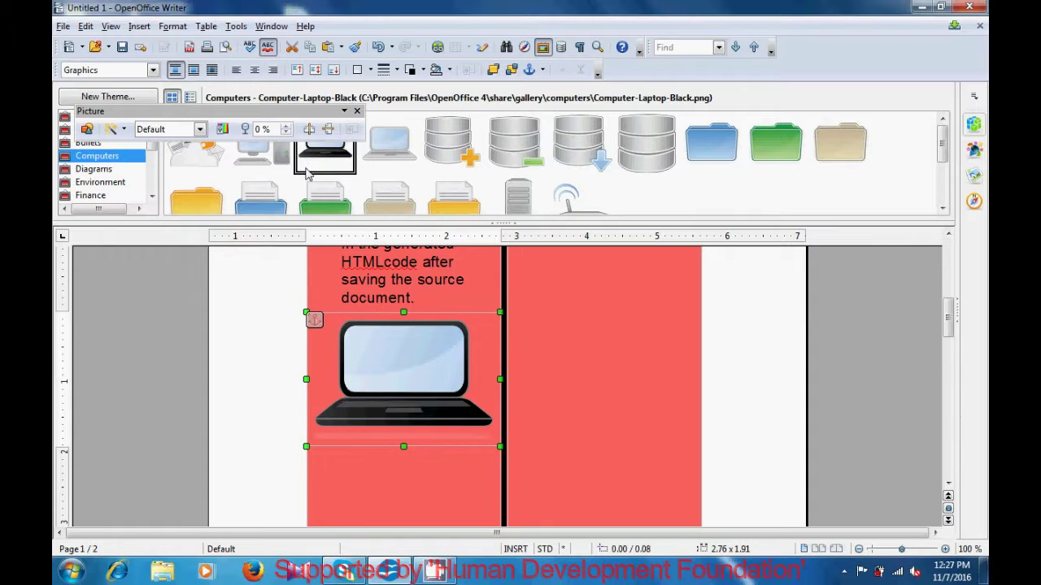
Step: Open the Insert > Caption dialog for the selected laptop picture
{"action": "left_click", "coordinate": [139, 27]}
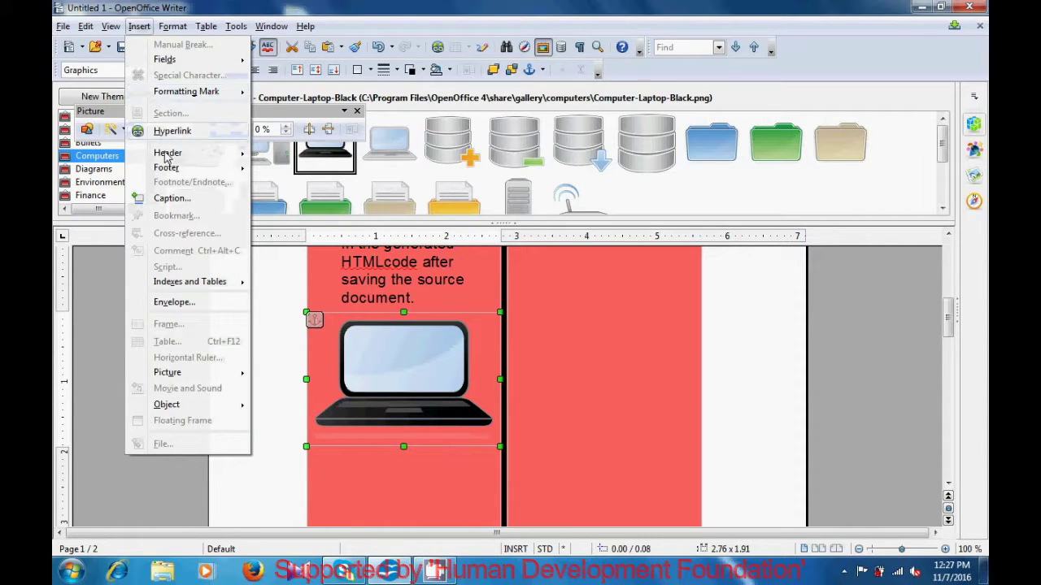
{"action": "left_click", "coordinate": [171, 199]}
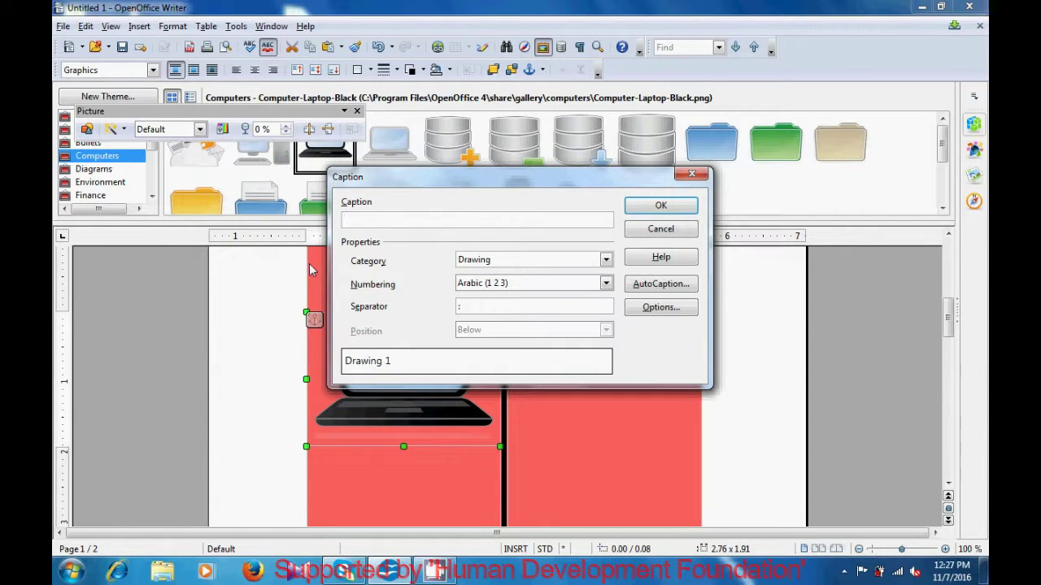
Step: Enter 'computer is an electronic machine which makes our work easier' as the caption text
{"action": "type", "text": "computer"}
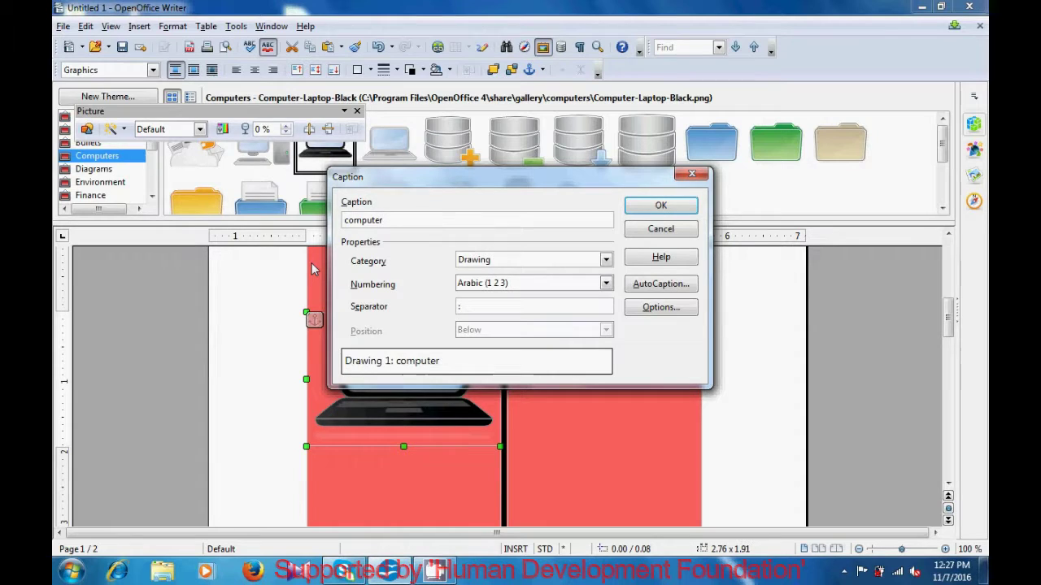
{"action": "type", "text": " is an electr"}
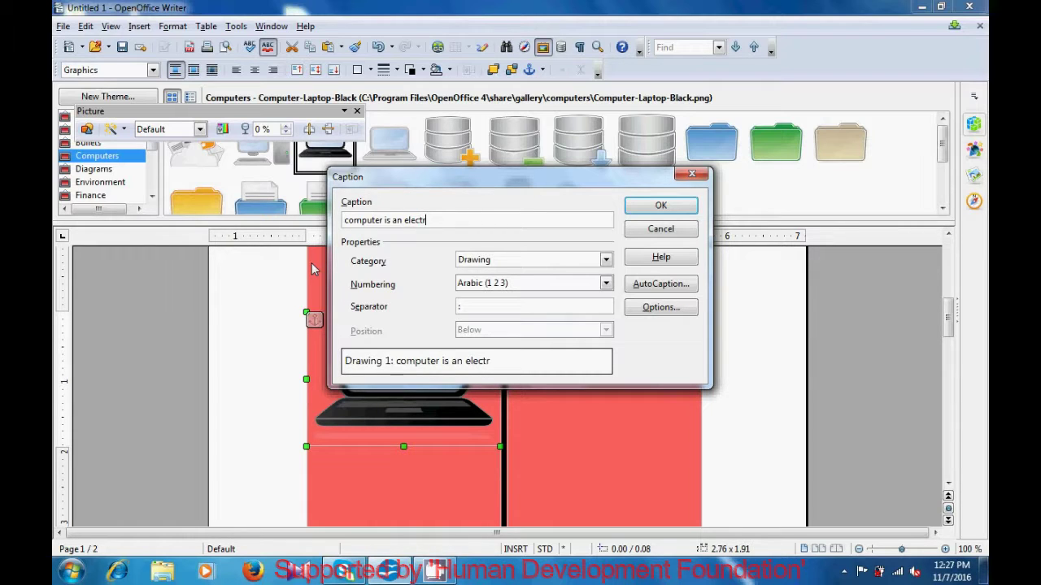
{"action": "type", "text": "onic machine which makes our"}
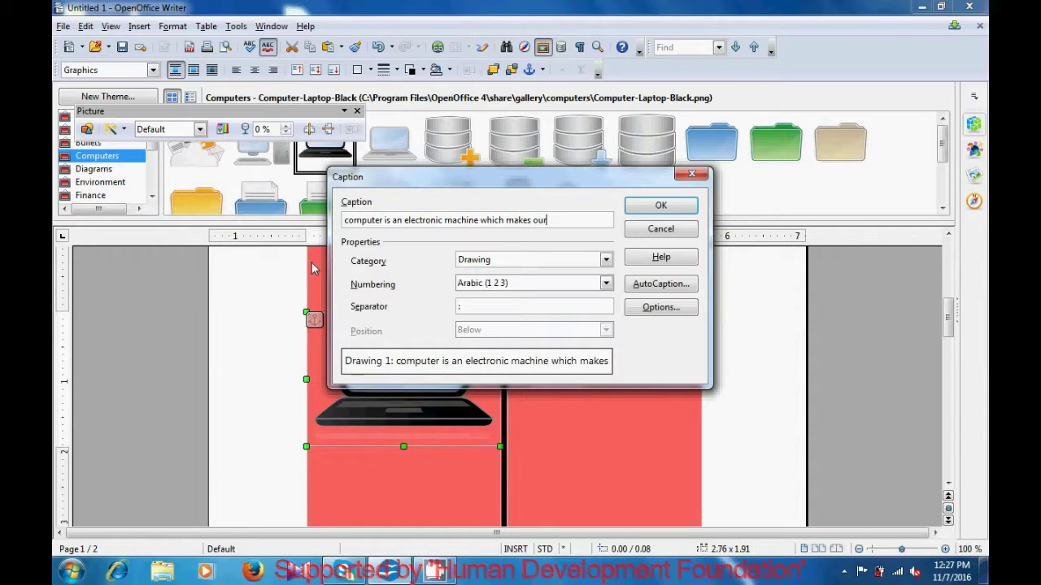
{"action": "type", "text": " work ea"}
{"action": "type", "text": "sia"}
{"action": "left_click", "coordinate": [606, 261]}
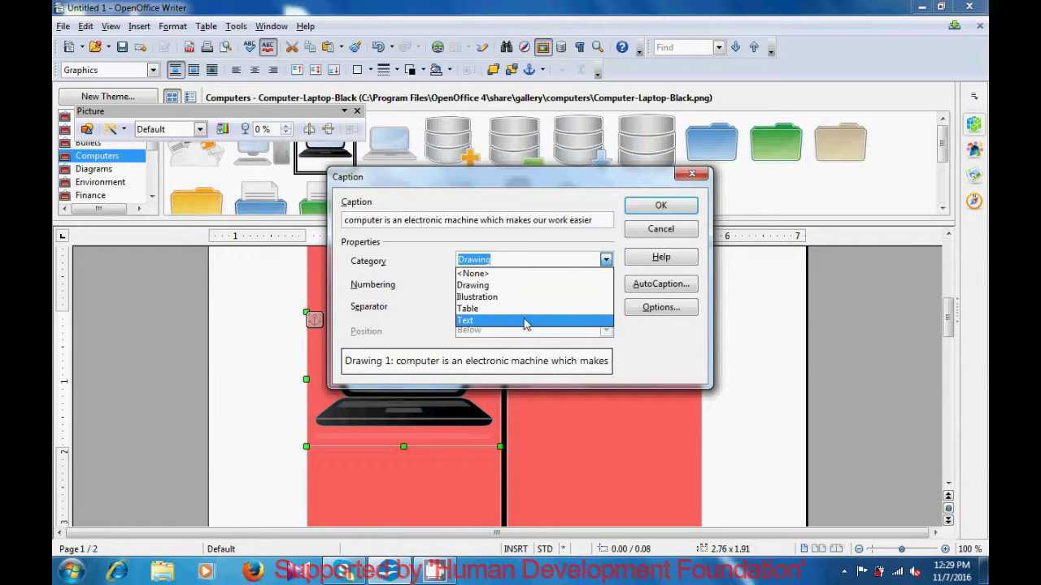
{"action": "left_click", "coordinate": [472, 286]}
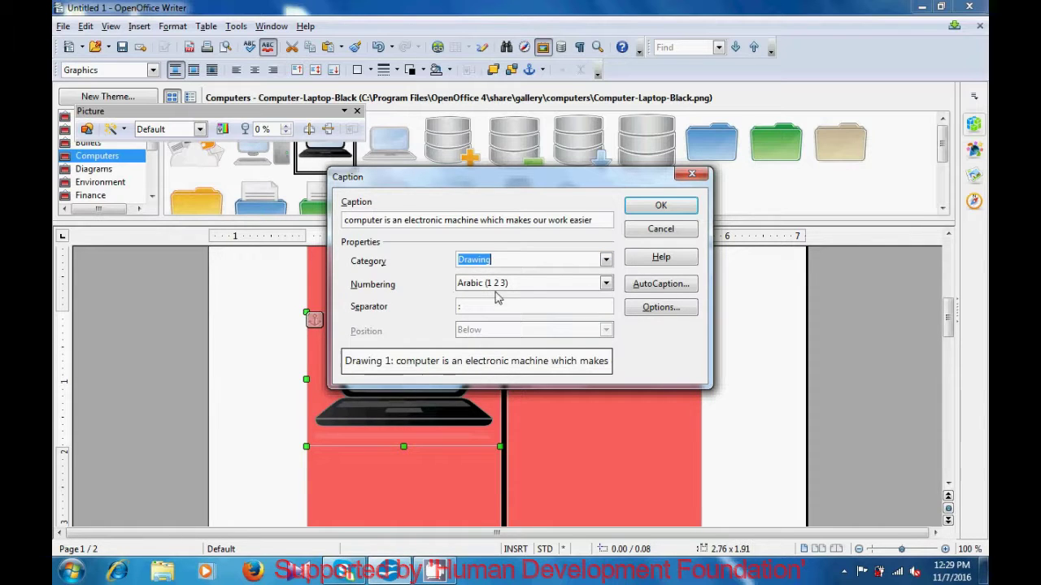
{"action": "left_click", "coordinate": [606, 283]}
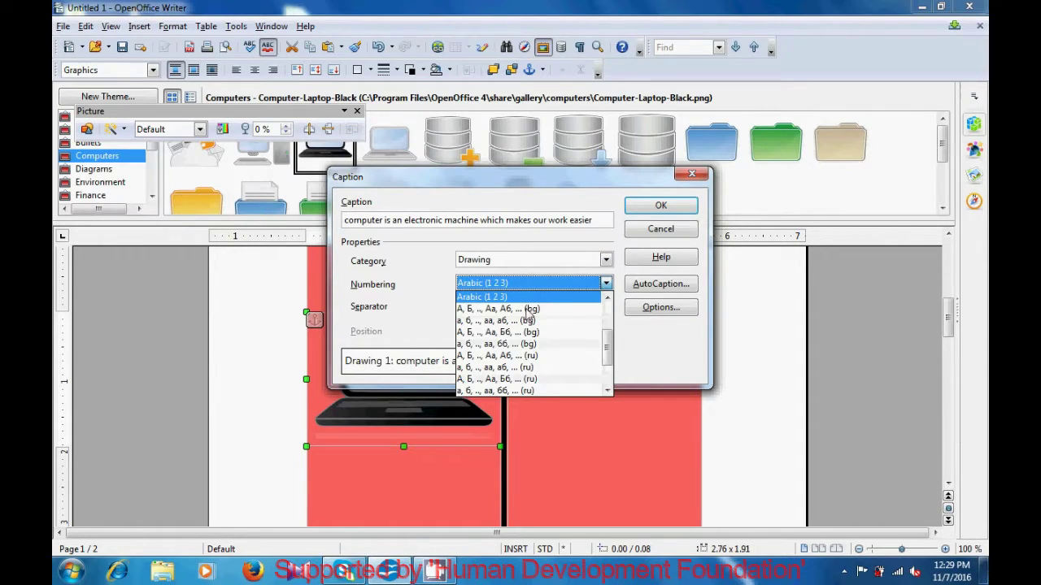
{"action": "scroll", "coordinate": [527, 393], "scroll_direction": "down", "scroll_amount": 1}
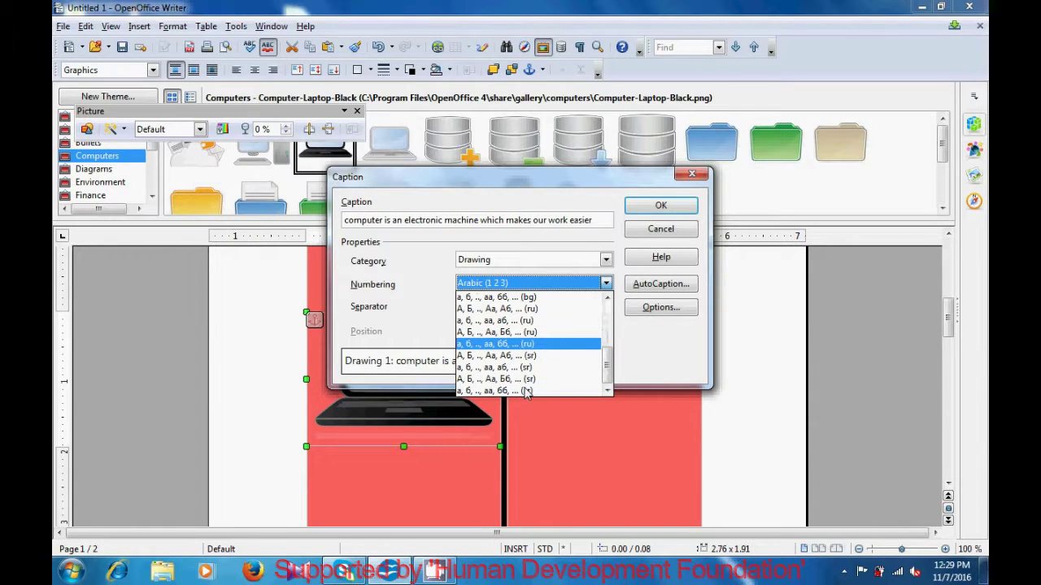
{"action": "scroll", "coordinate": [527, 382], "scroll_direction": "up", "scroll_amount": 4}
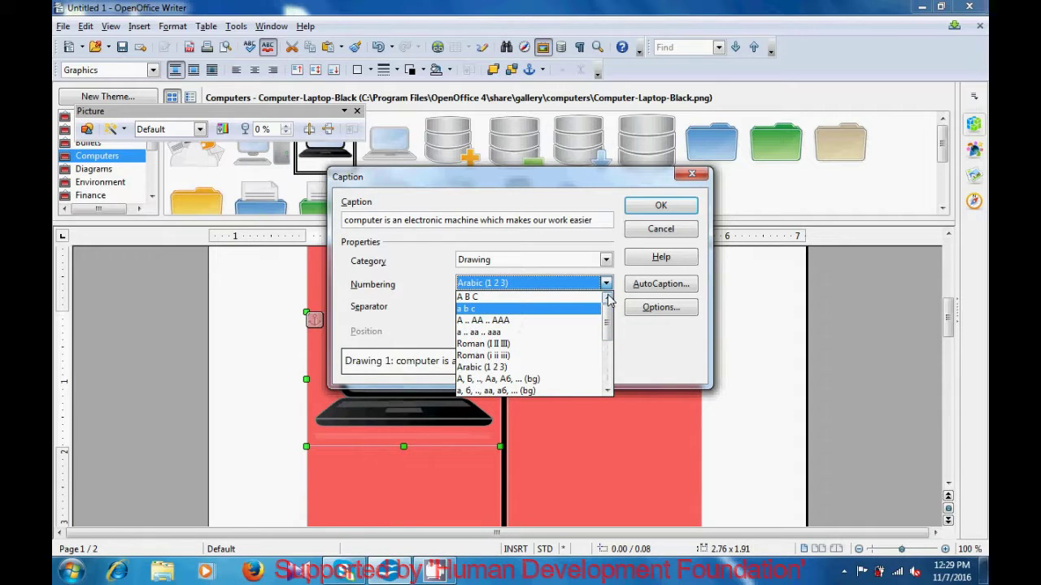
{"action": "left_click", "coordinate": [514, 282]}
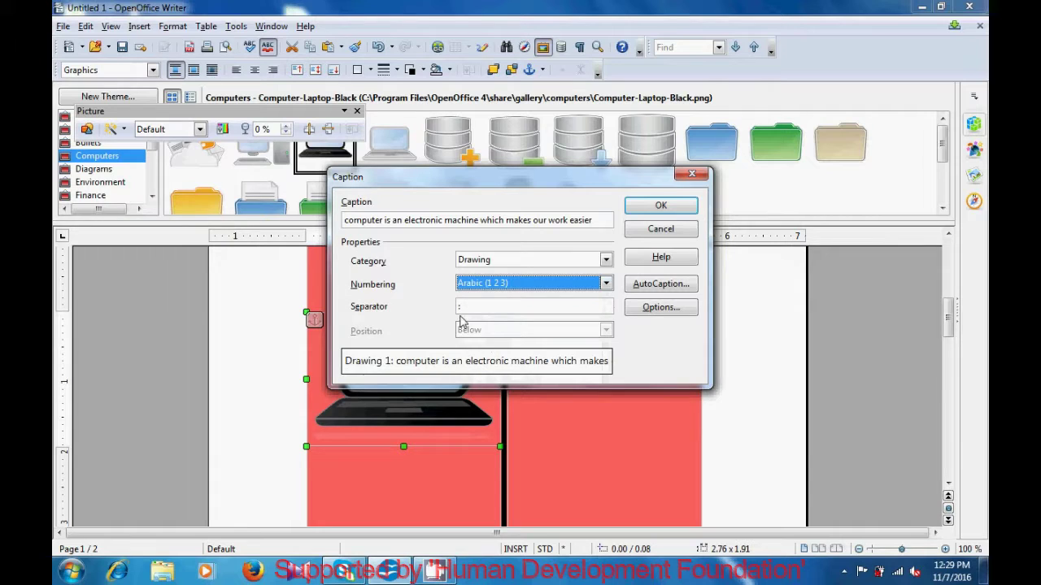
{"action": "left_click", "coordinate": [492, 307]}
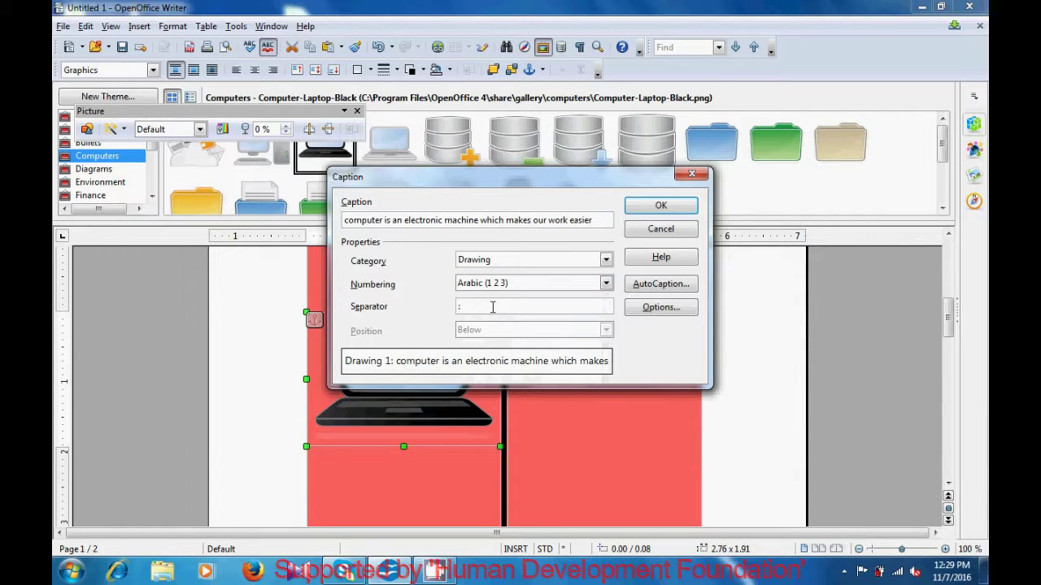
Step: Change the caption separator to ': -' so the caption reads 'Drawing 1: -computer…'
{"action": "key", "text": "BackSpace"}
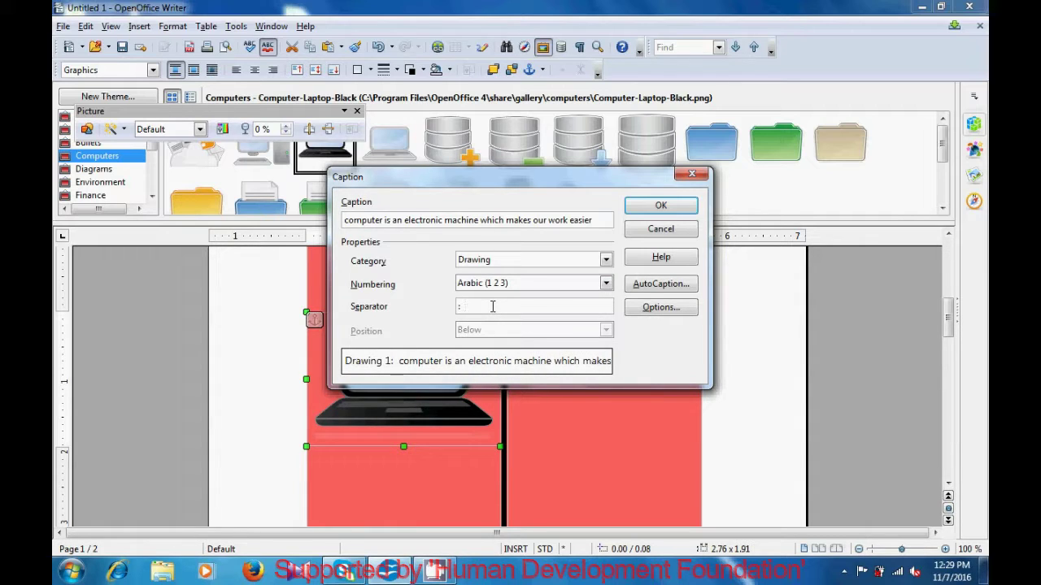
{"action": "key", "text": "BackSpace"}
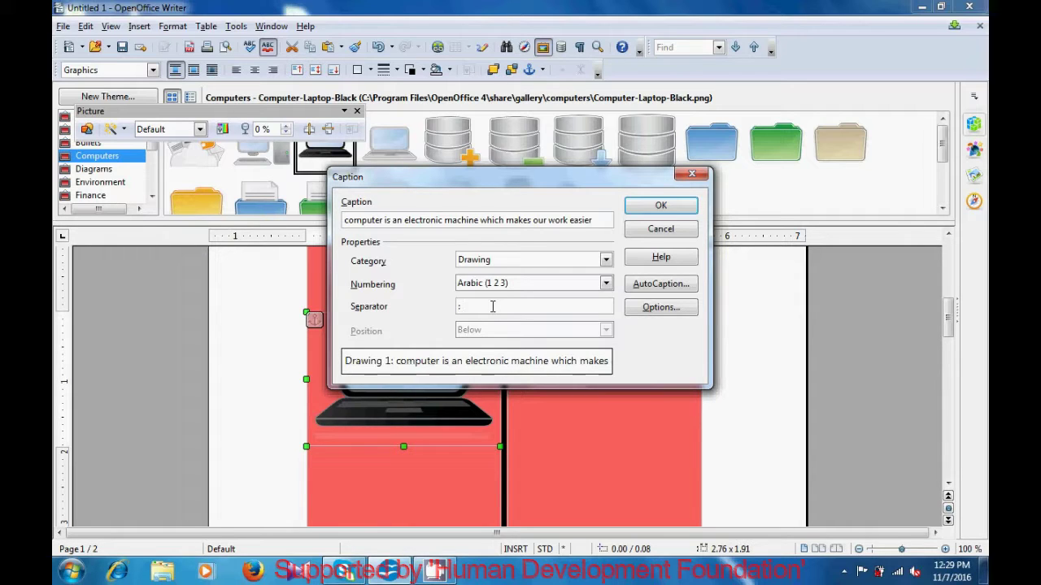
{"action": "type", "text": "_"}
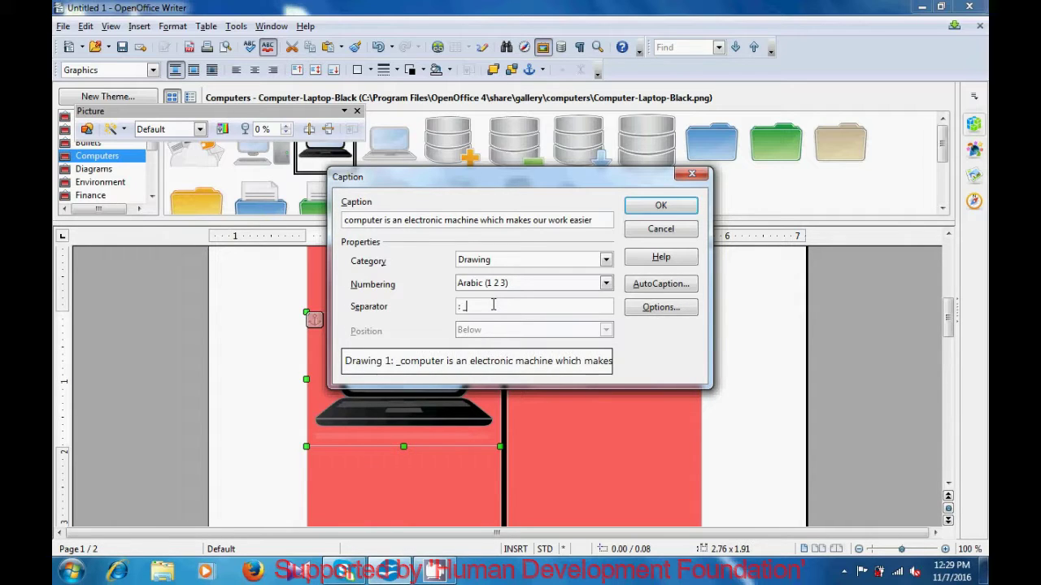
{"action": "key", "text": "BackSpace"}
{"action": "type", "text": "-"}
Step: Apply the 'Drawing 1: -computer…' caption, move the cursor below the picture, and hide the Gallery
{"action": "left_click", "coordinate": [635, 209]}
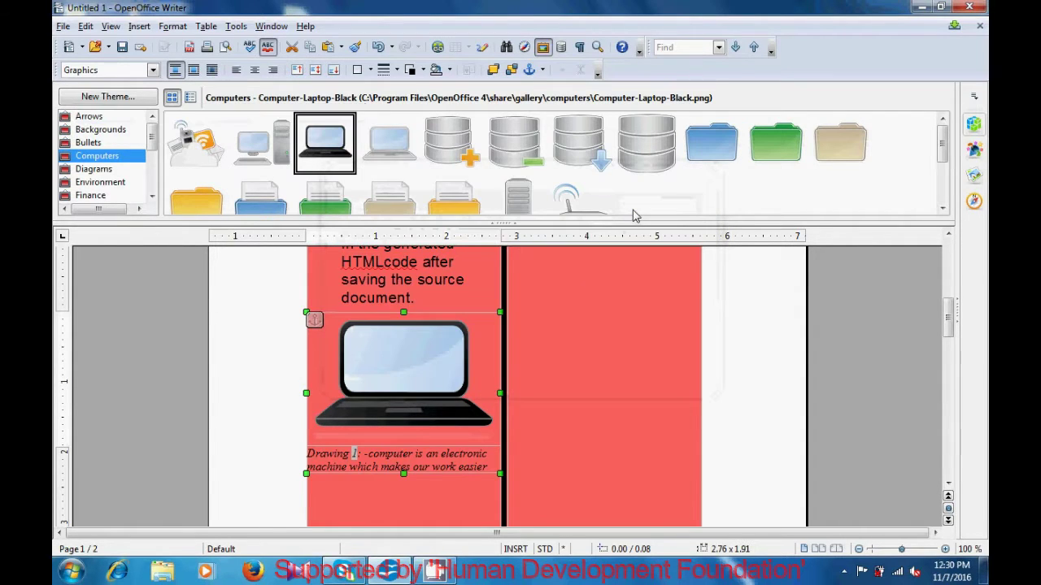
{"action": "scroll", "coordinate": [428, 358], "scroll_direction": "down", "scroll_amount": 2}
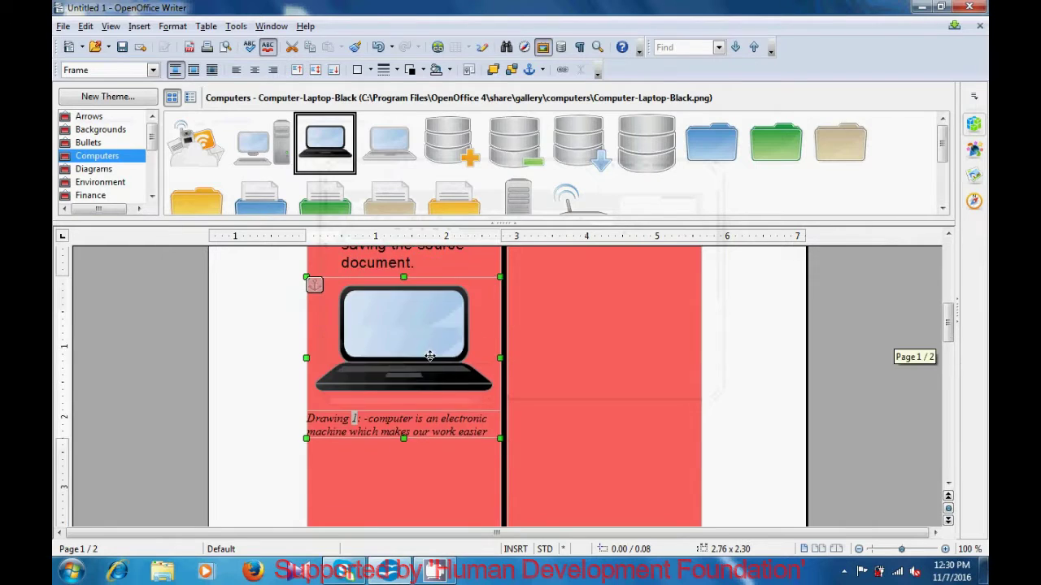
{"action": "scroll", "coordinate": [427, 358], "scroll_direction": "up", "scroll_amount": 1}
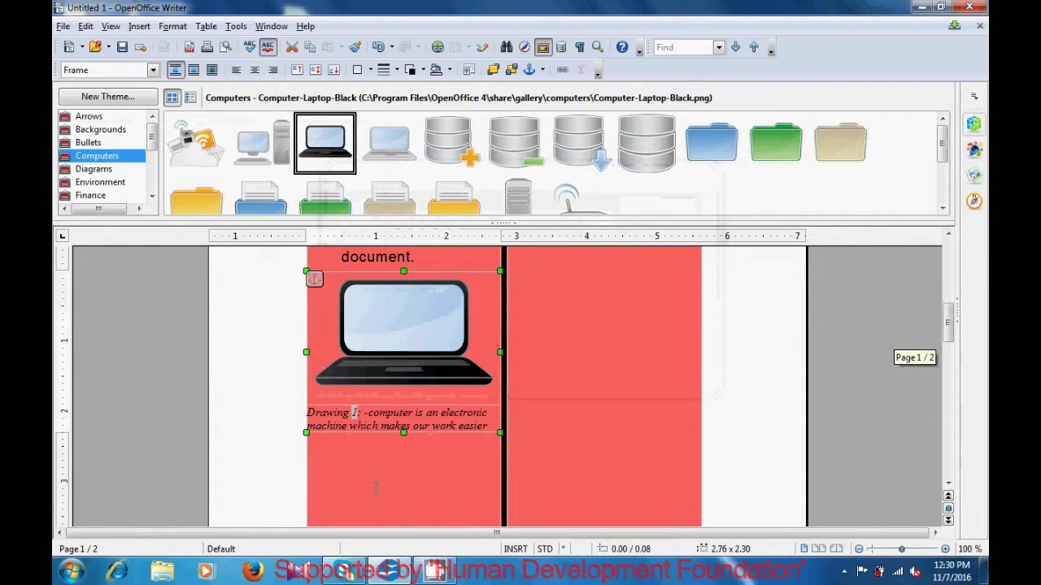
{"action": "left_click", "coordinate": [383, 442]}
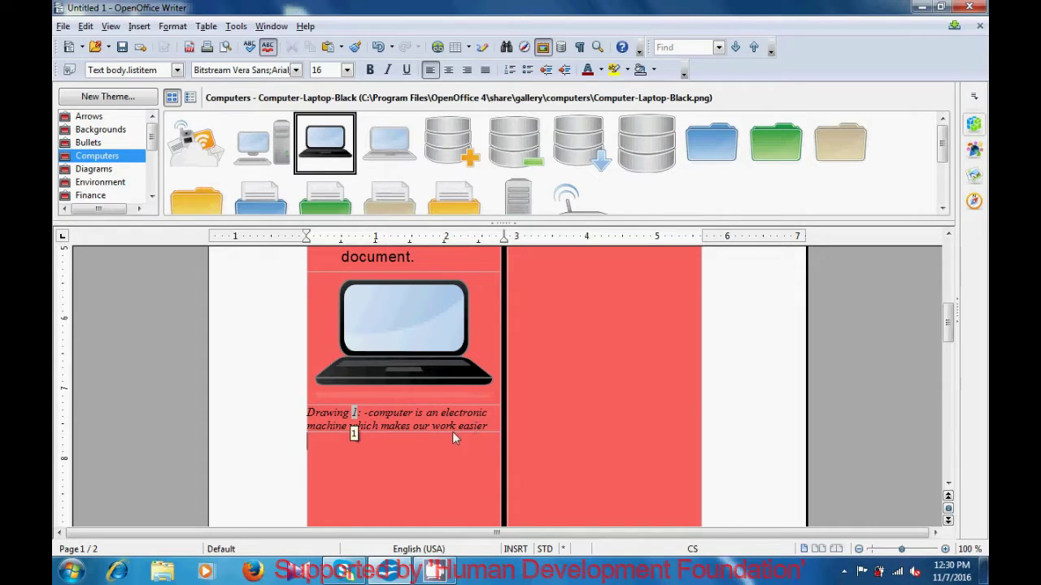
{"action": "left_click", "coordinate": [504, 224]}
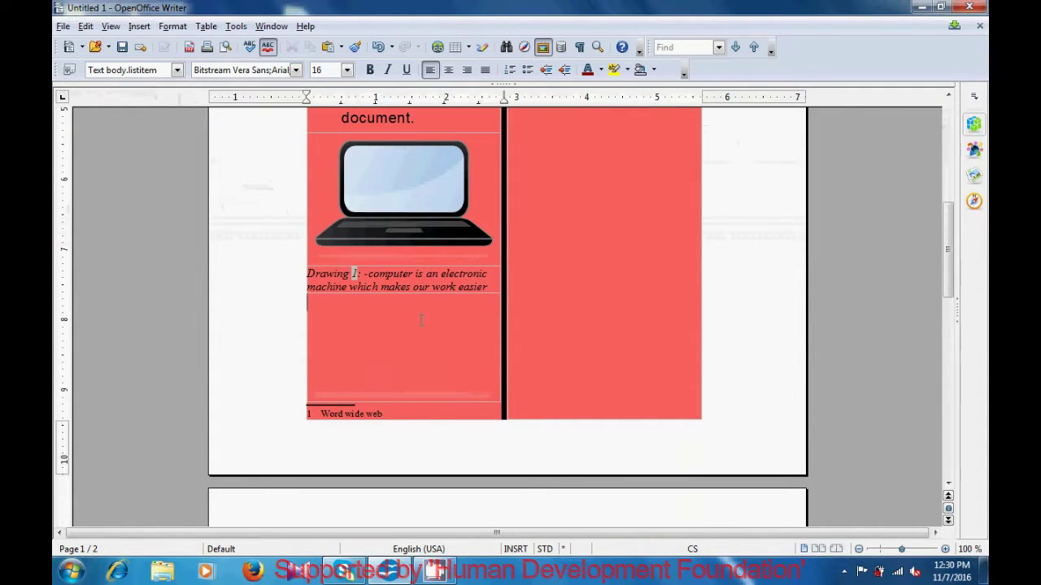
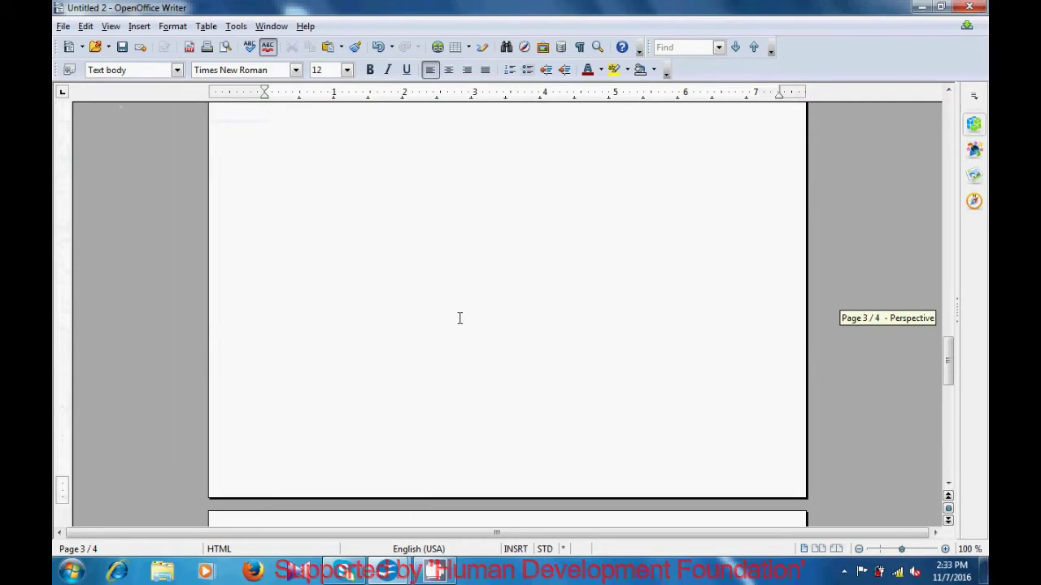
Step: Scroll back up to the top of page 1 of the four-page document
{"action": "scroll", "coordinate": [459, 316], "scroll_direction": "up", "scroll_amount": 20}
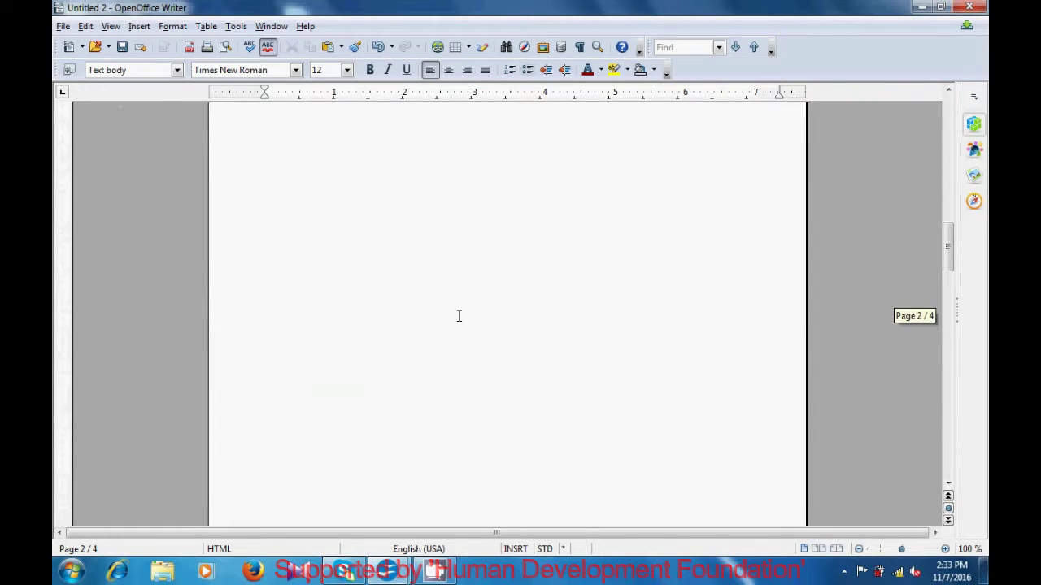
{"action": "scroll", "coordinate": [458, 317], "scroll_direction": "up", "scroll_amount": 5}
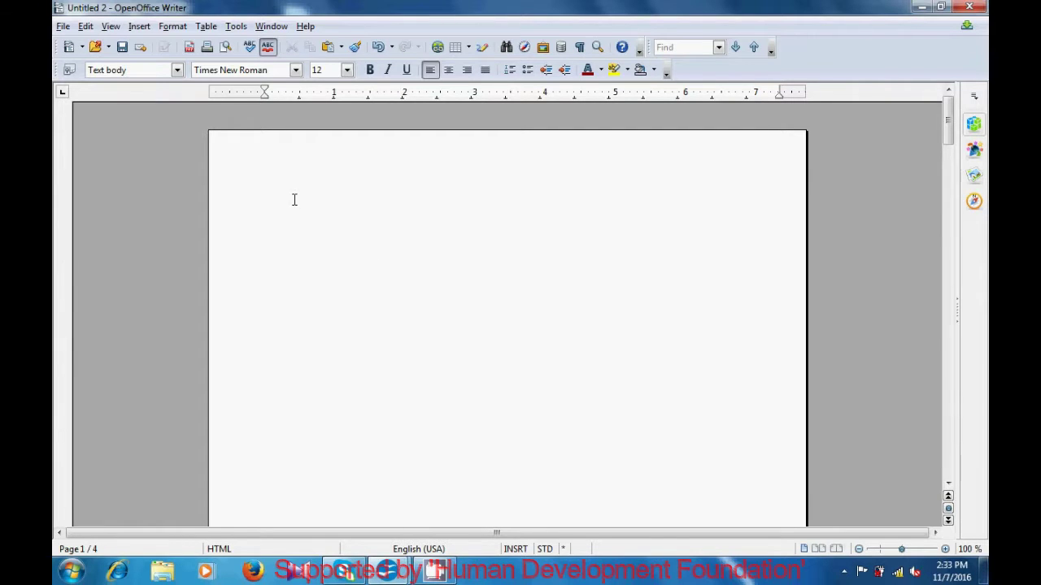
Step: Abandon a bookmark started on page 1, then scroll down to page 2's hyperlinks paragraphs
{"action": "left_click", "coordinate": [139, 27]}
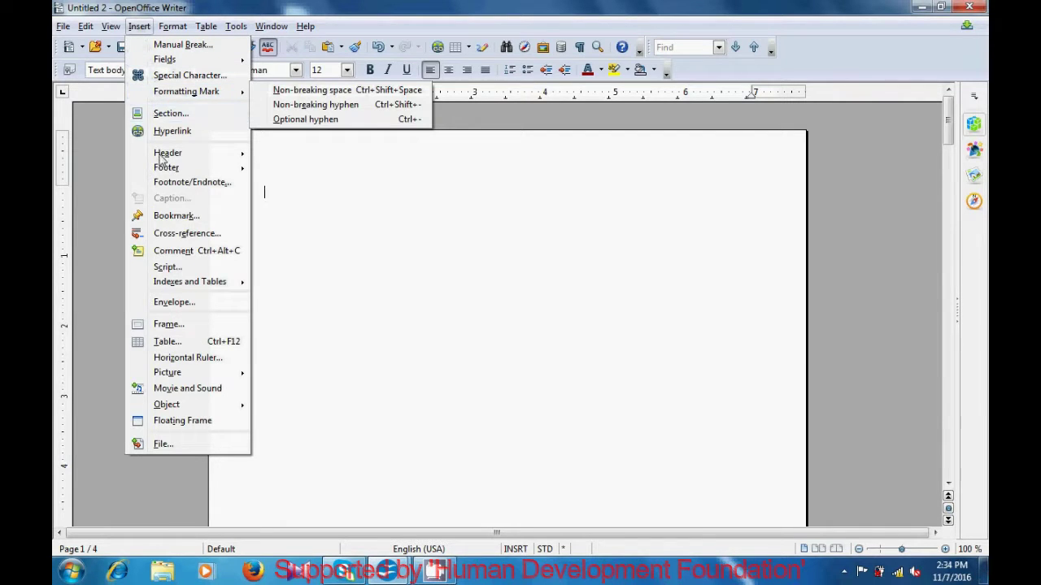
{"action": "left_click", "coordinate": [162, 220]}
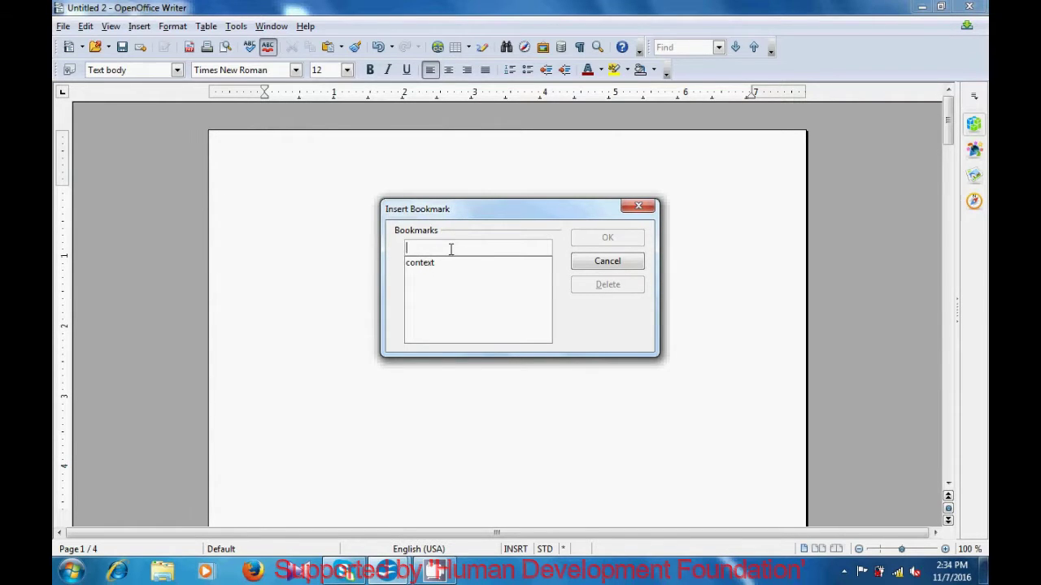
{"action": "type", "text": "Link_1"}
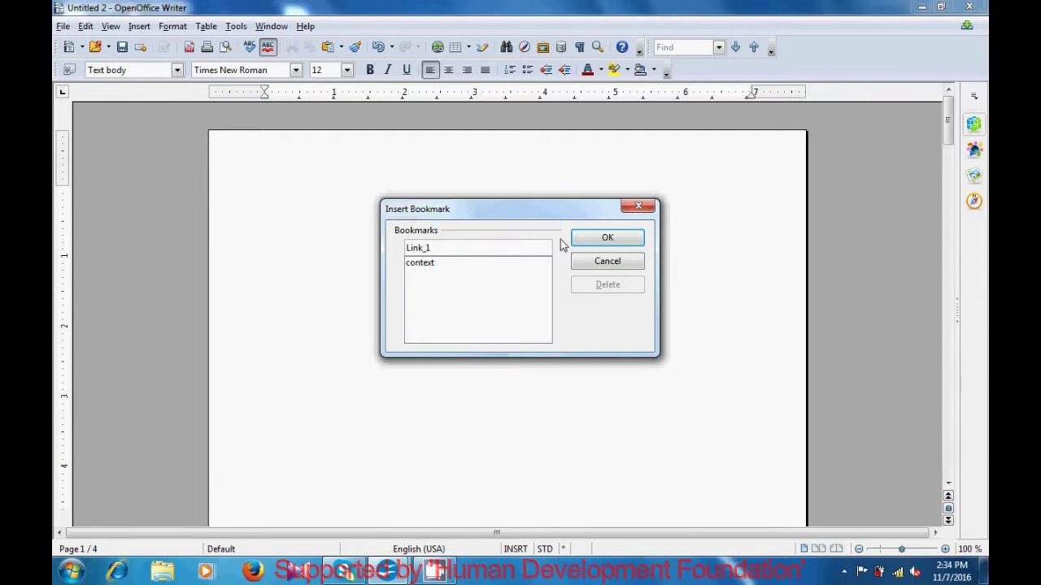
{"action": "left_click", "coordinate": [637, 208]}
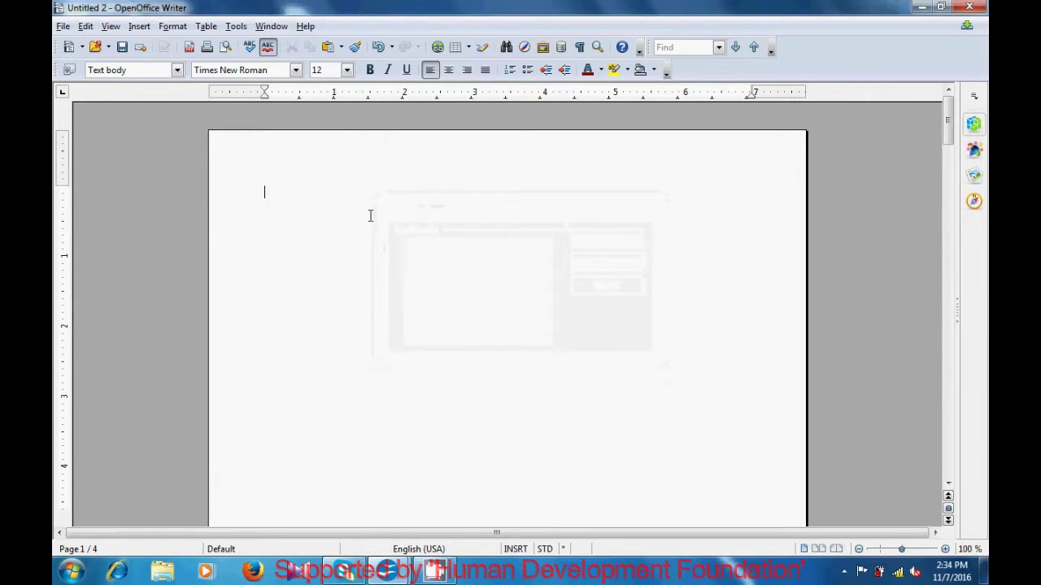
{"action": "scroll", "coordinate": [370, 215], "scroll_direction": "down", "scroll_amount": 5}
{"action": "scroll", "coordinate": [370, 216], "scroll_direction": "down", "scroll_amount": 5}
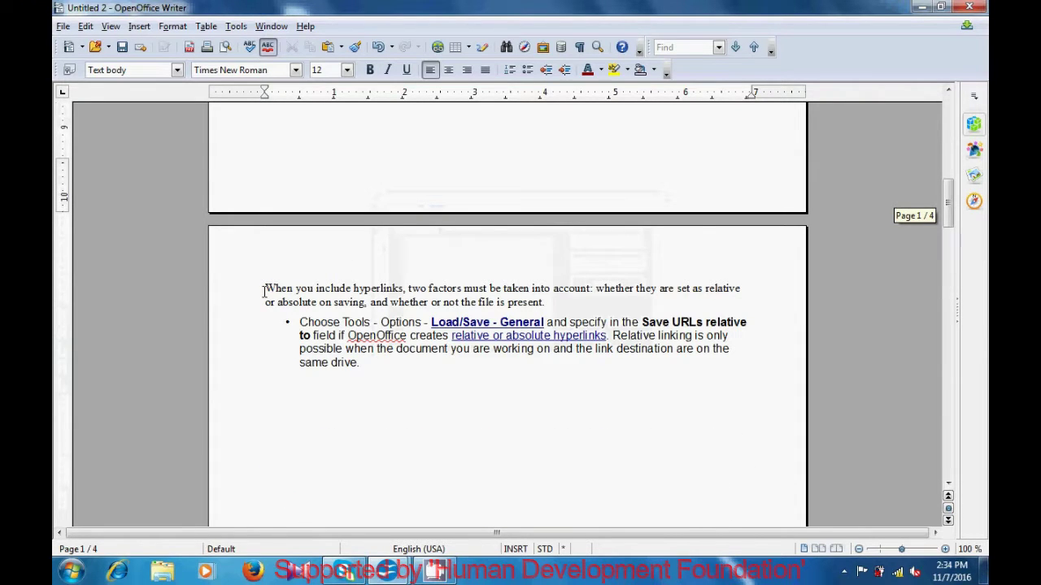
Step: Bookmark both page 2 hyperlinks paragraphs as link_1, then deselect and scroll to Perspective
{"action": "left_click_drag", "start_coordinate": [265, 289], "coordinate": [414, 367]}
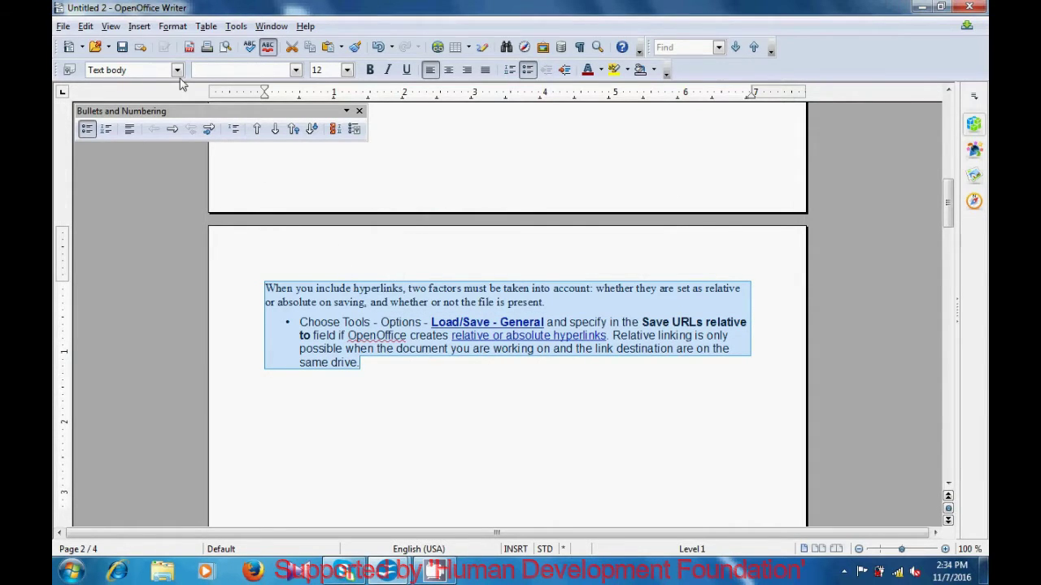
{"action": "left_click", "coordinate": [139, 27]}
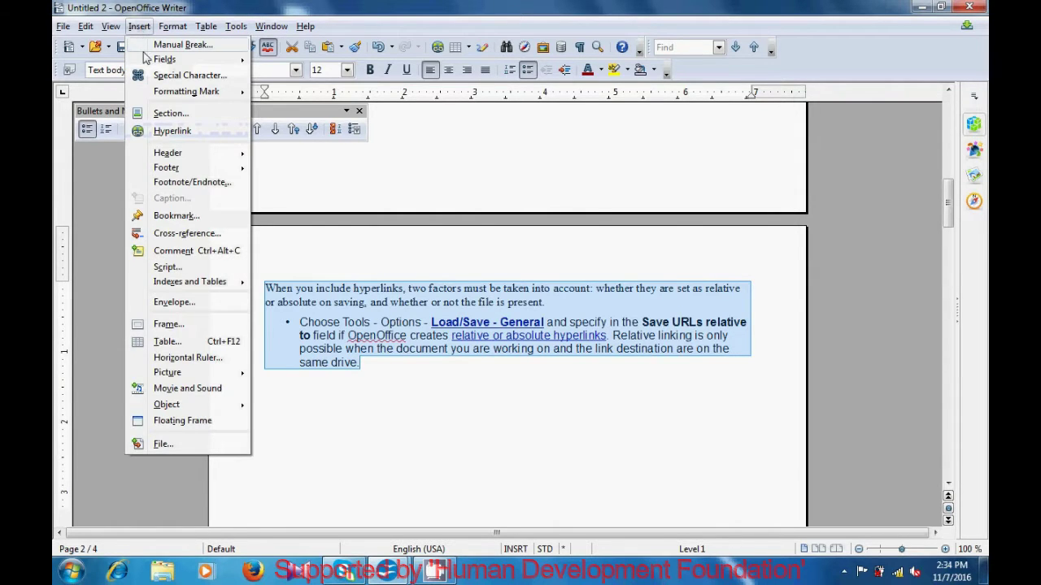
{"action": "left_click", "coordinate": [174, 216]}
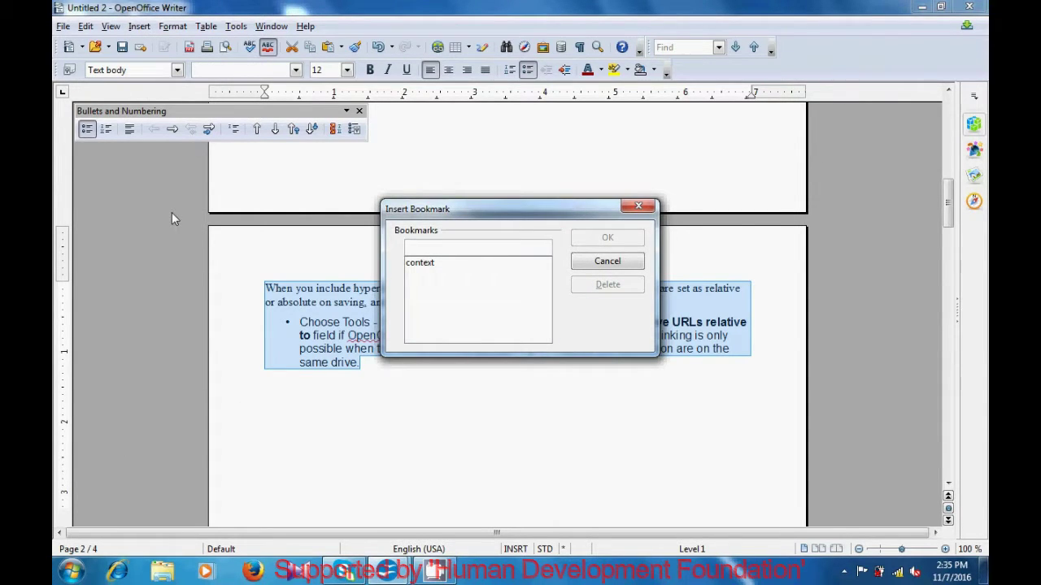
{"action": "type", "text": "link"}
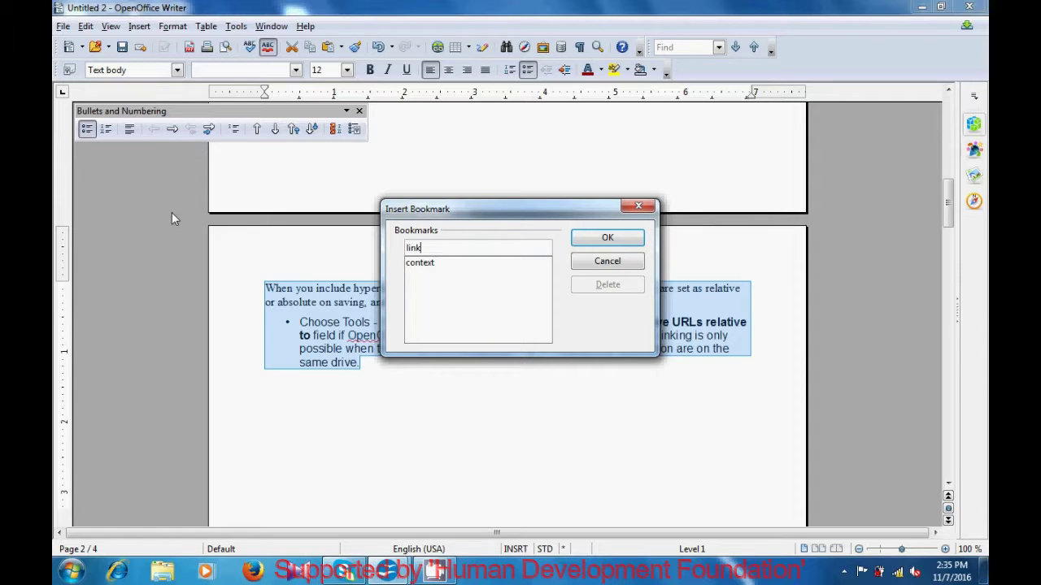
{"action": "type", "text": "_1"}
{"action": "left_click", "coordinate": [585, 242]}
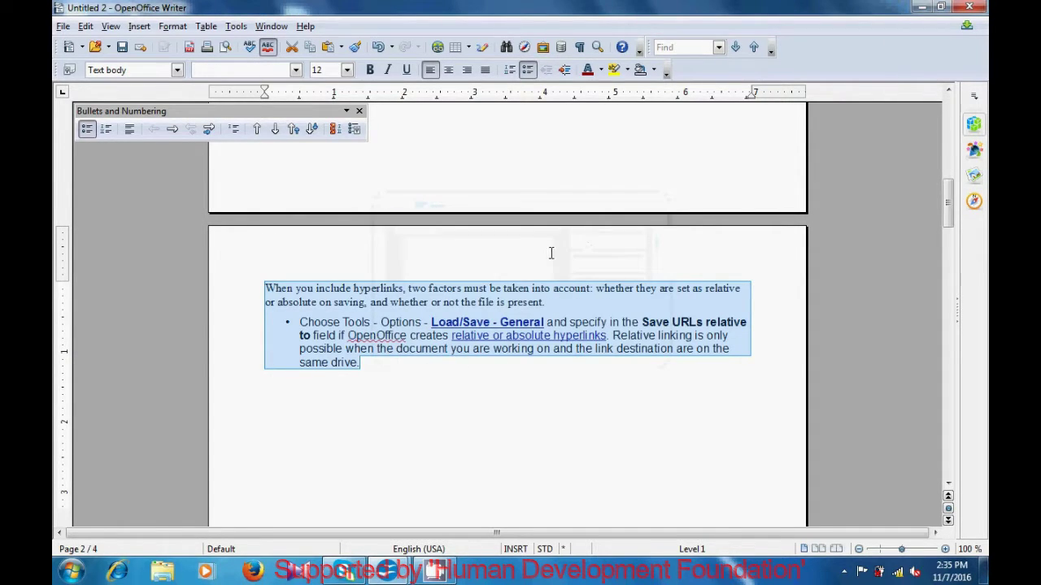
{"action": "scroll", "coordinate": [497, 283], "scroll_direction": "down", "scroll_amount": 5}
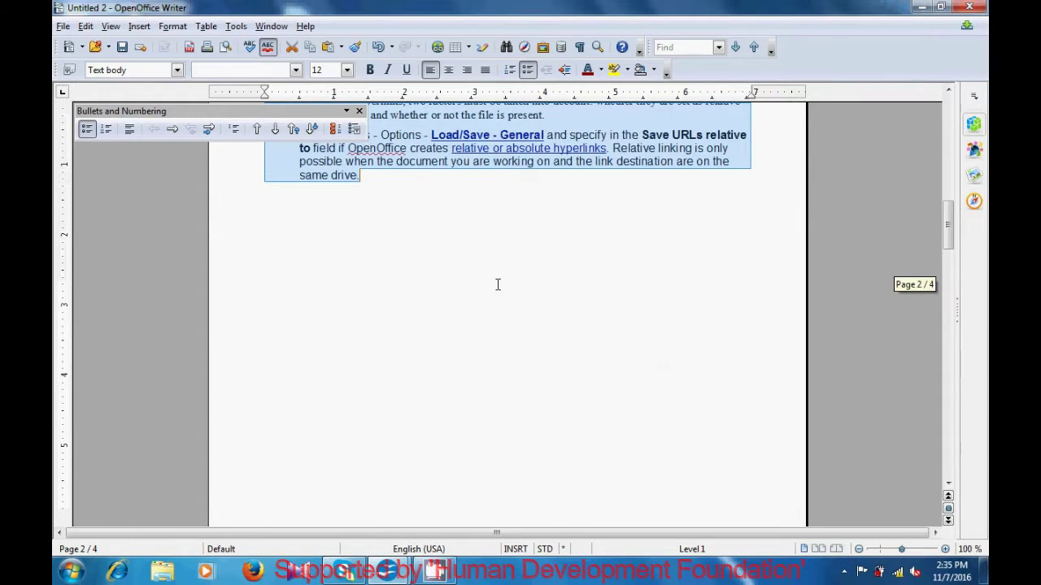
{"action": "left_click", "coordinate": [498, 283]}
{"action": "scroll", "coordinate": [498, 283], "scroll_direction": "down", "scroll_amount": 15}
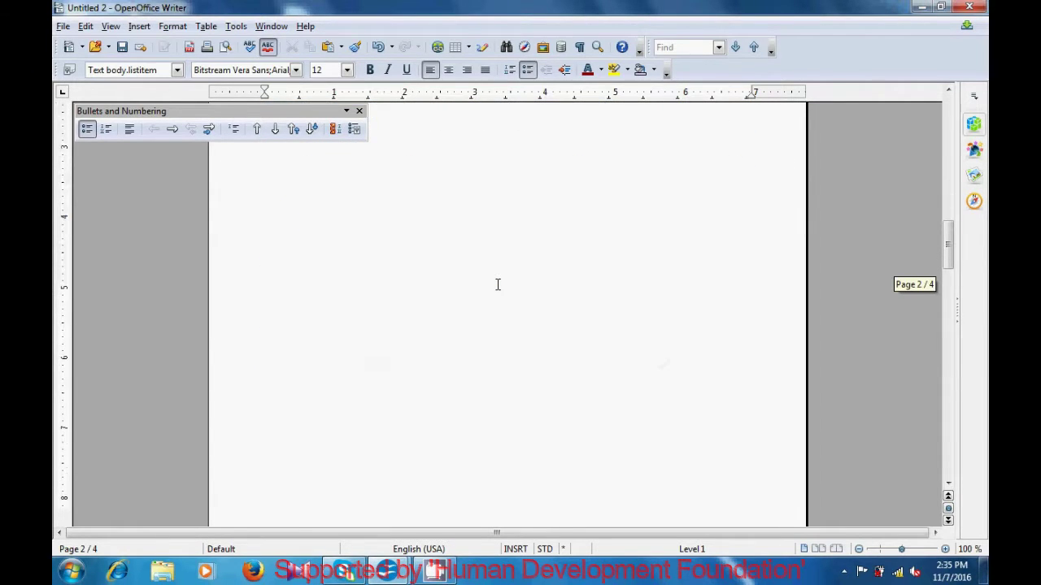
{"action": "scroll", "coordinate": [498, 284], "scroll_direction": "down", "scroll_amount": 3}
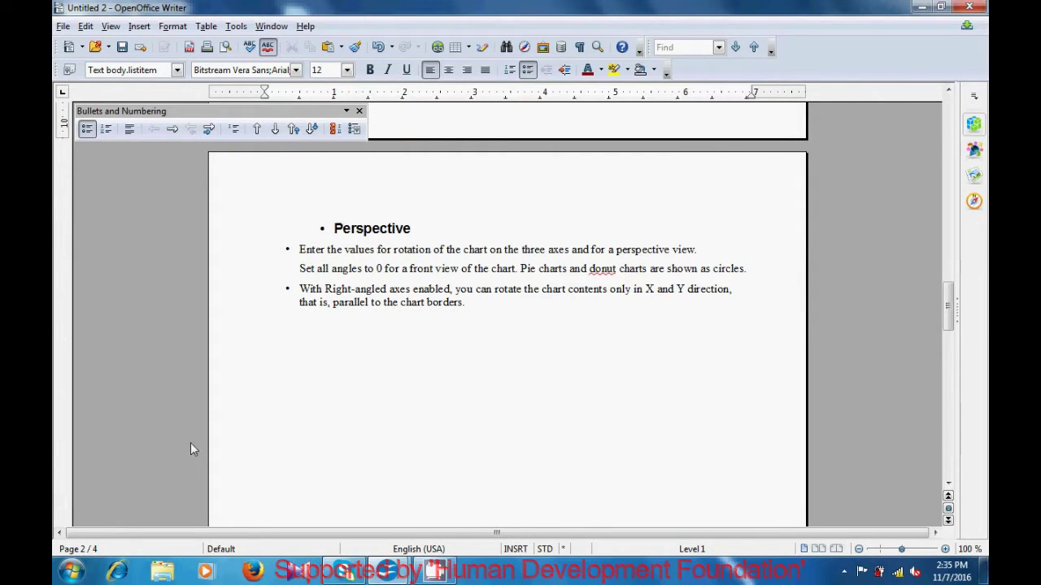
Step: Bookmark the Perspective heading and bullets as Link_2, then scroll to Using Context Menus
{"action": "left_click_drag", "start_coordinate": [326, 229], "coordinate": [503, 317]}
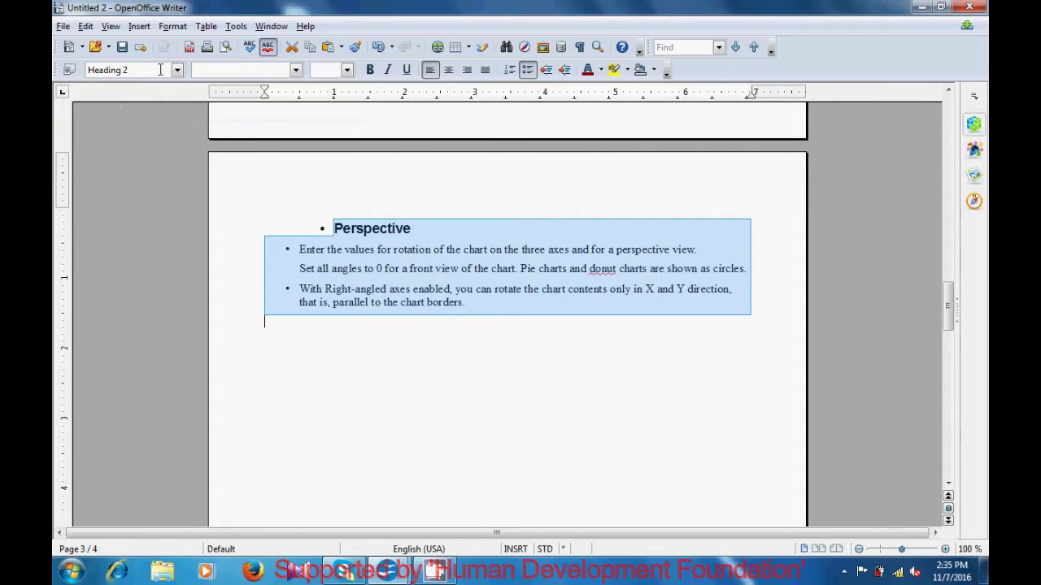
{"action": "left_click", "coordinate": [139, 30]}
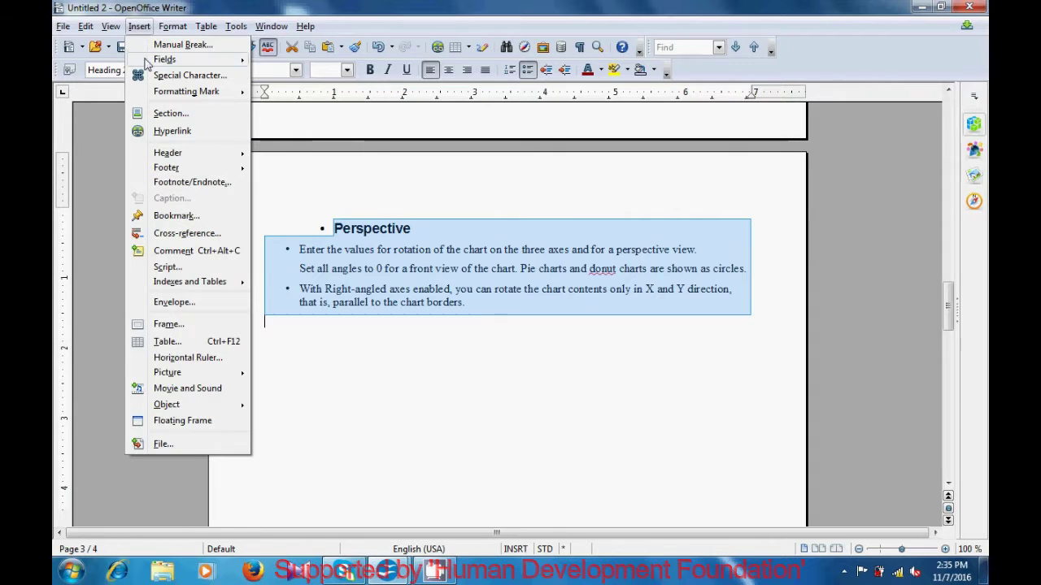
{"action": "left_click", "coordinate": [174, 216]}
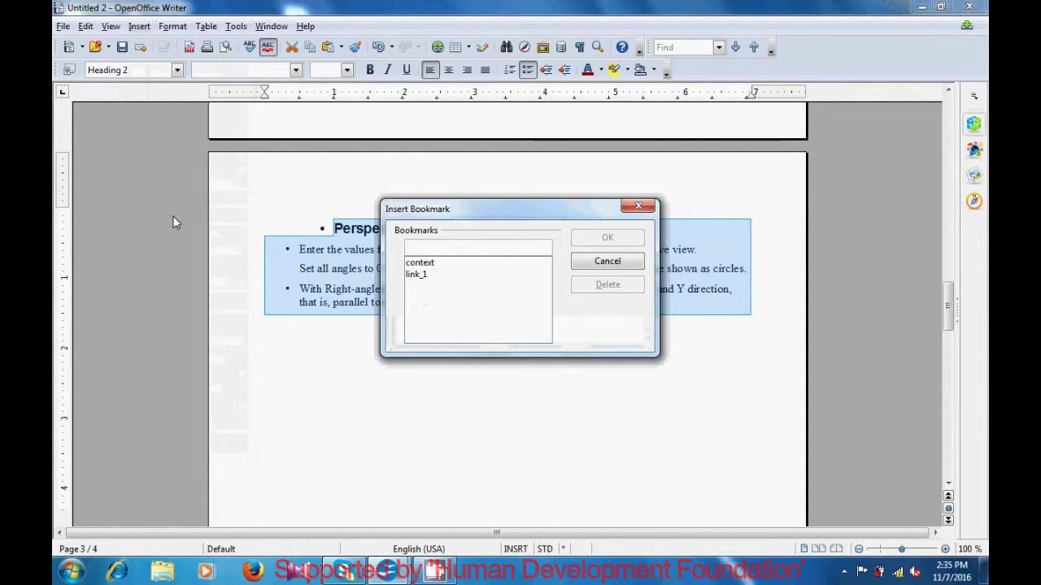
{"action": "type", "text": "L"}
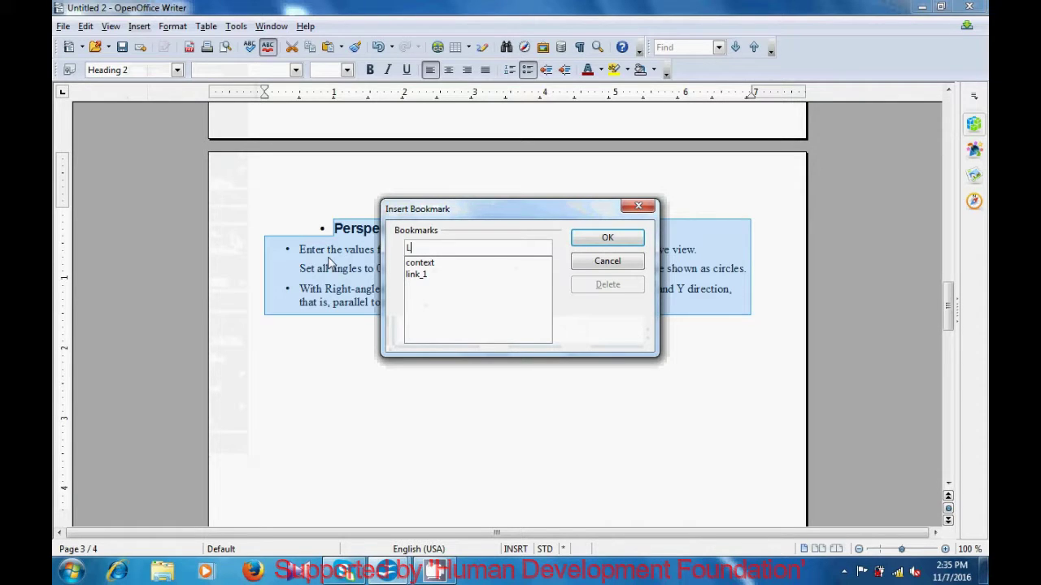
{"action": "type", "text": "in"}
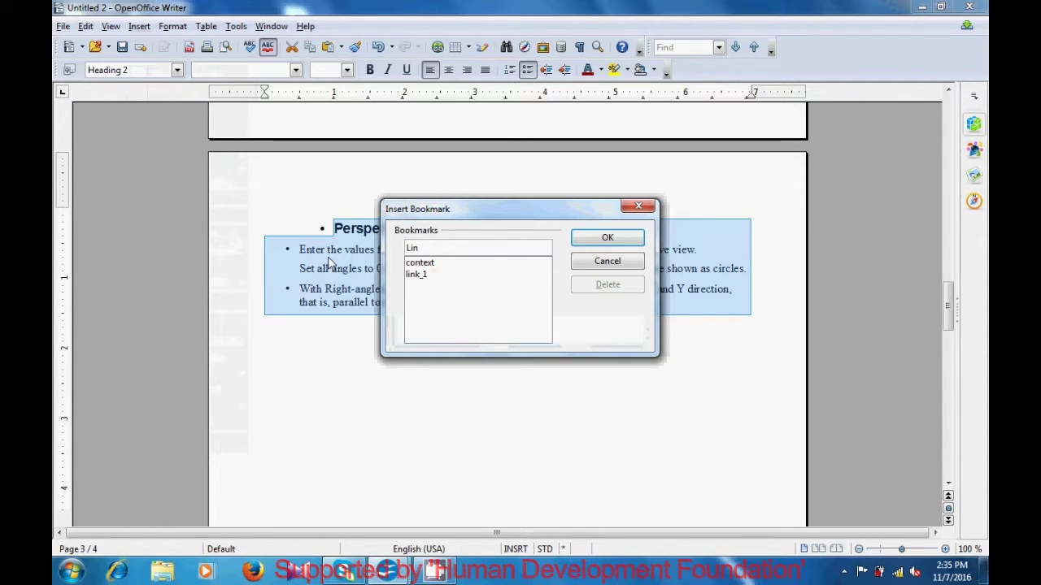
{"action": "type", "text": "k"}
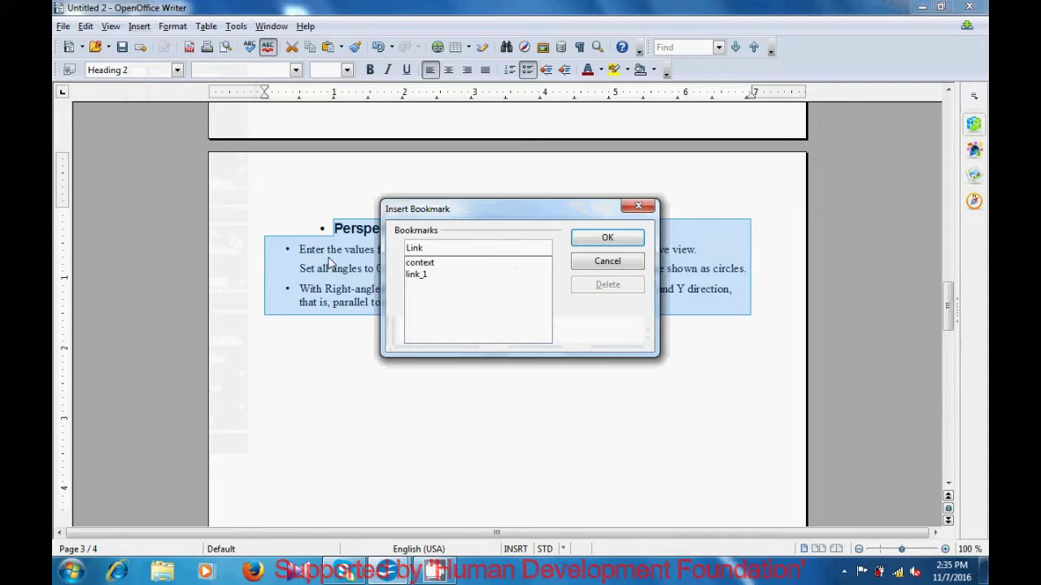
{"action": "type", "text": "_2"}
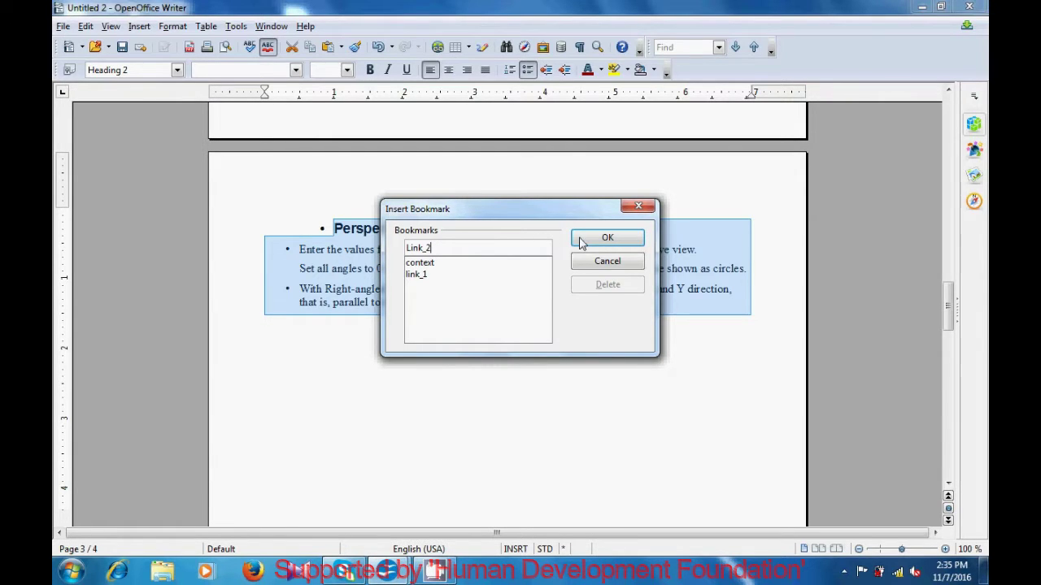
{"action": "left_click", "coordinate": [603, 239]}
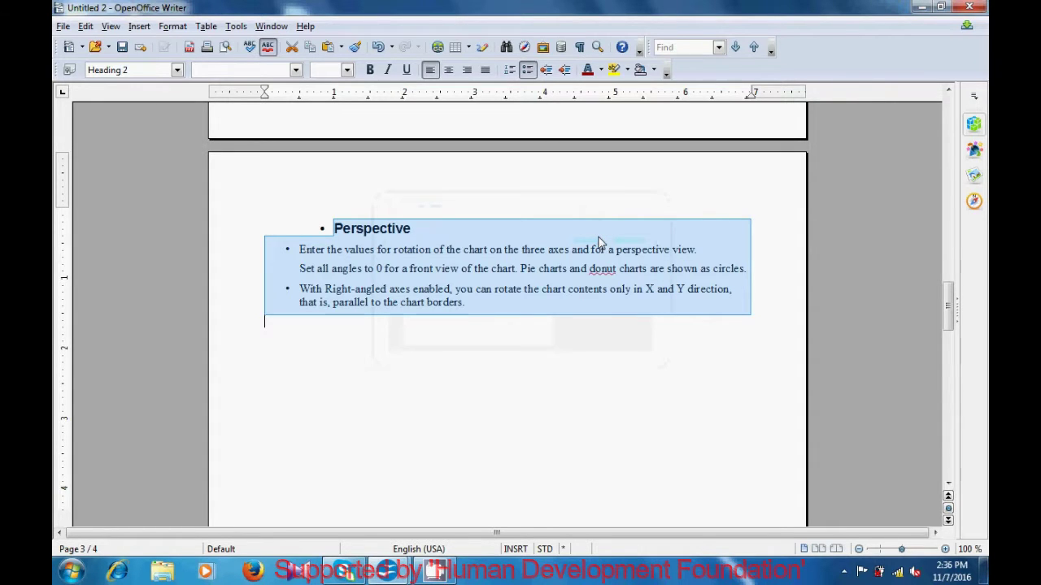
{"action": "left_click", "coordinate": [541, 281]}
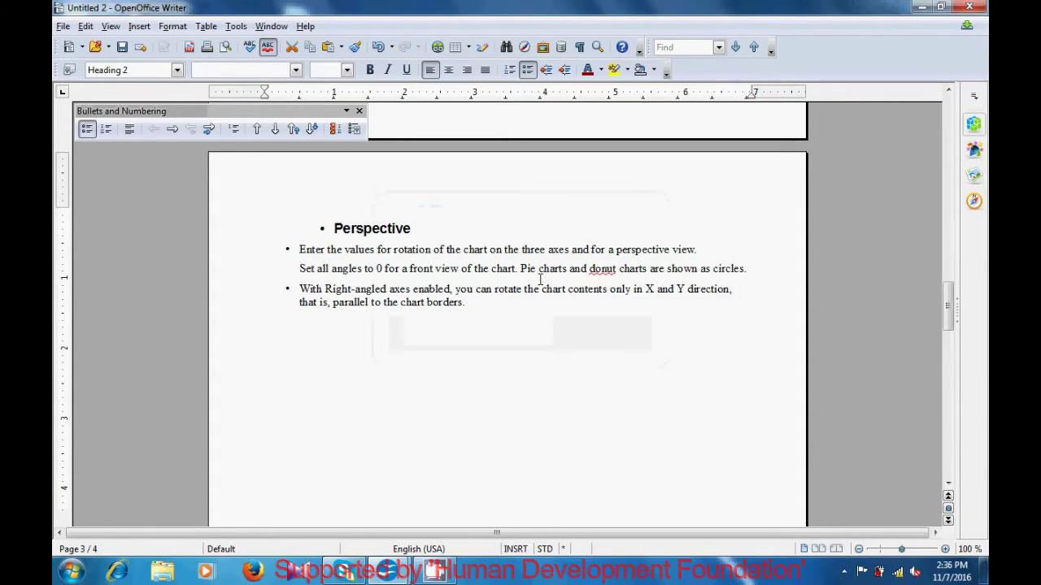
{"action": "scroll", "coordinate": [539, 281], "scroll_direction": "down", "scroll_amount": 10}
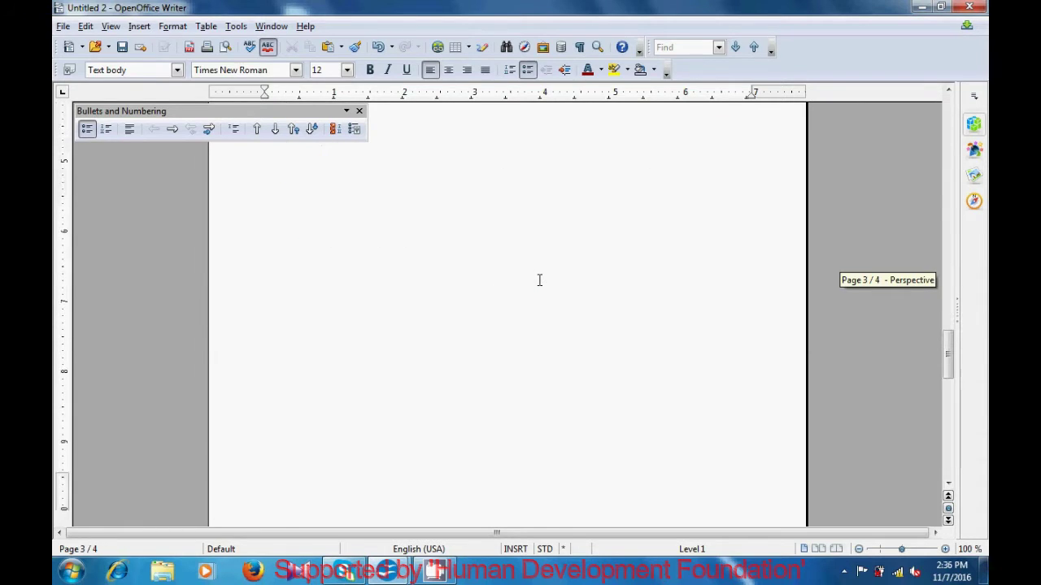
{"action": "scroll", "coordinate": [539, 280], "scroll_direction": "down", "scroll_amount": 4}
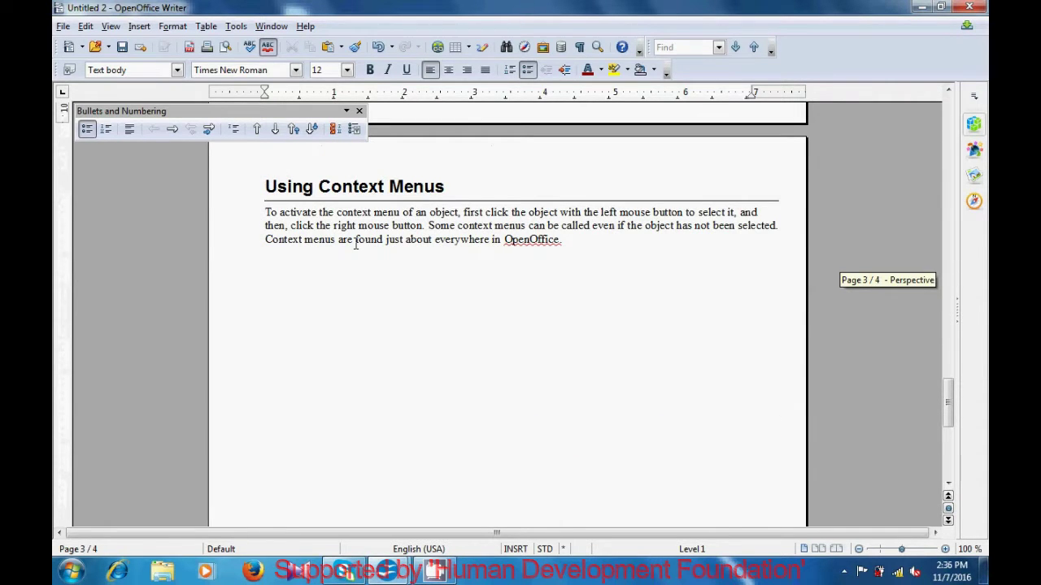
Step: Bookmark the Using Context Menus heading and paragraph as Link_3, then scroll back up
{"action": "left_click_drag", "start_coordinate": [265, 186], "coordinate": [579, 257]}
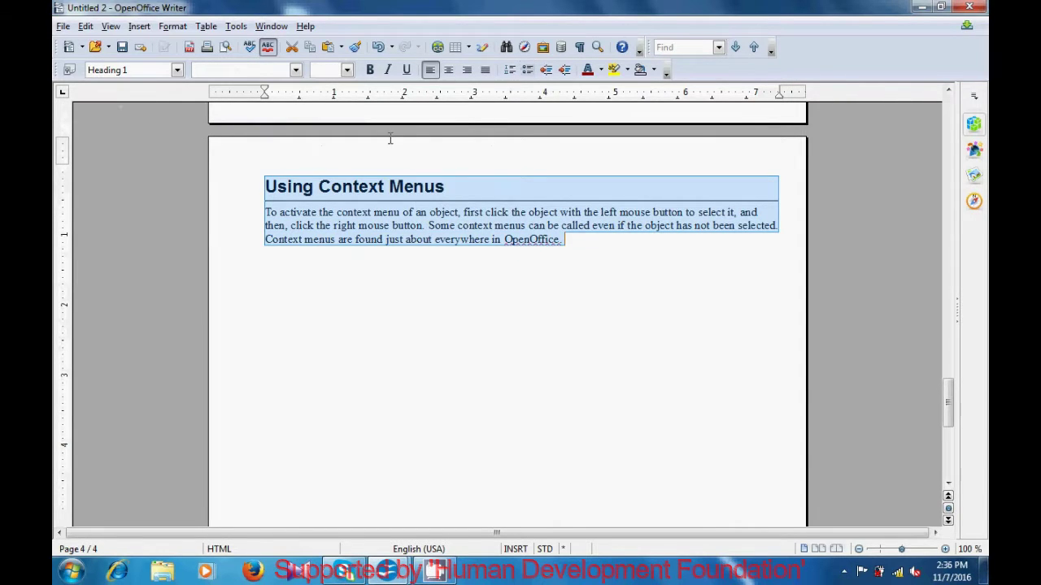
{"action": "left_click", "coordinate": [139, 27]}
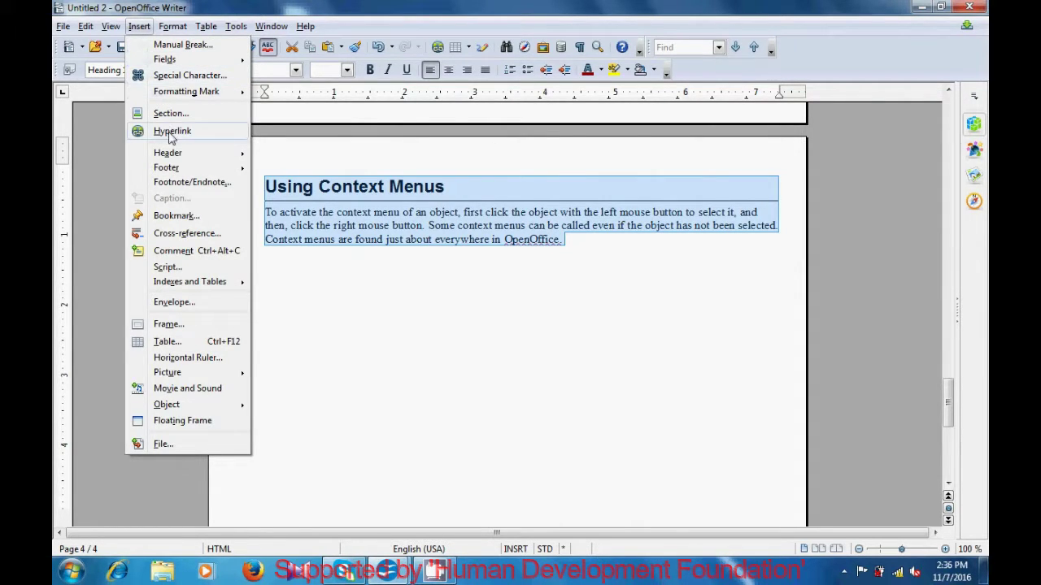
{"action": "left_click", "coordinate": [174, 216]}
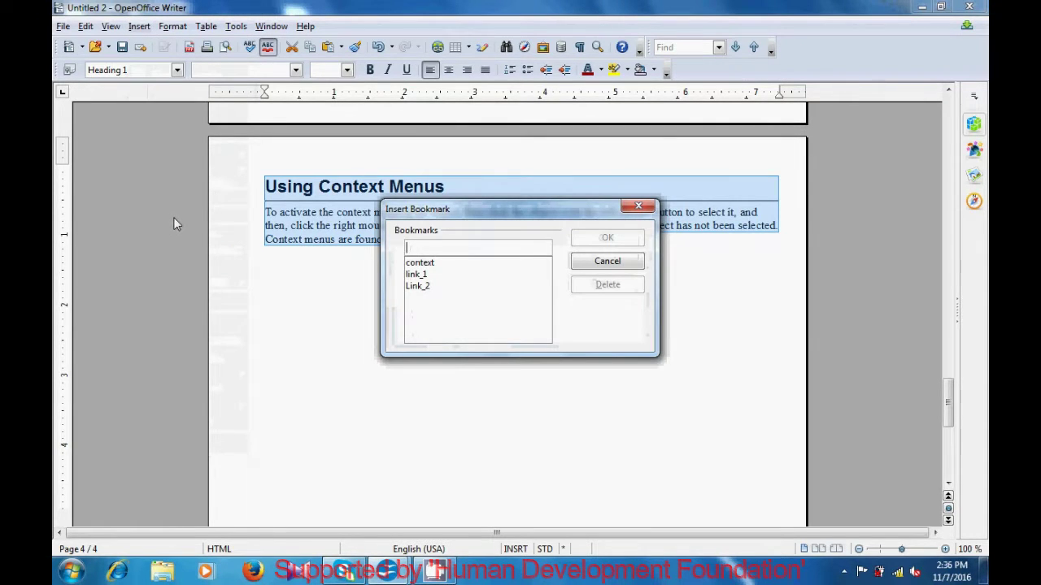
{"action": "type", "text": "L"}
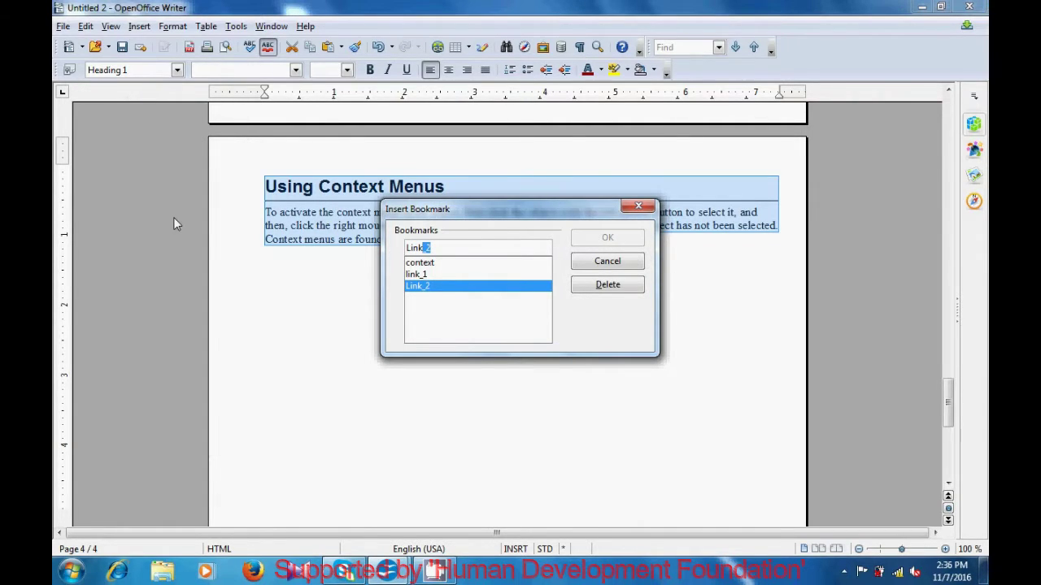
{"action": "type", "text": "ink3"}
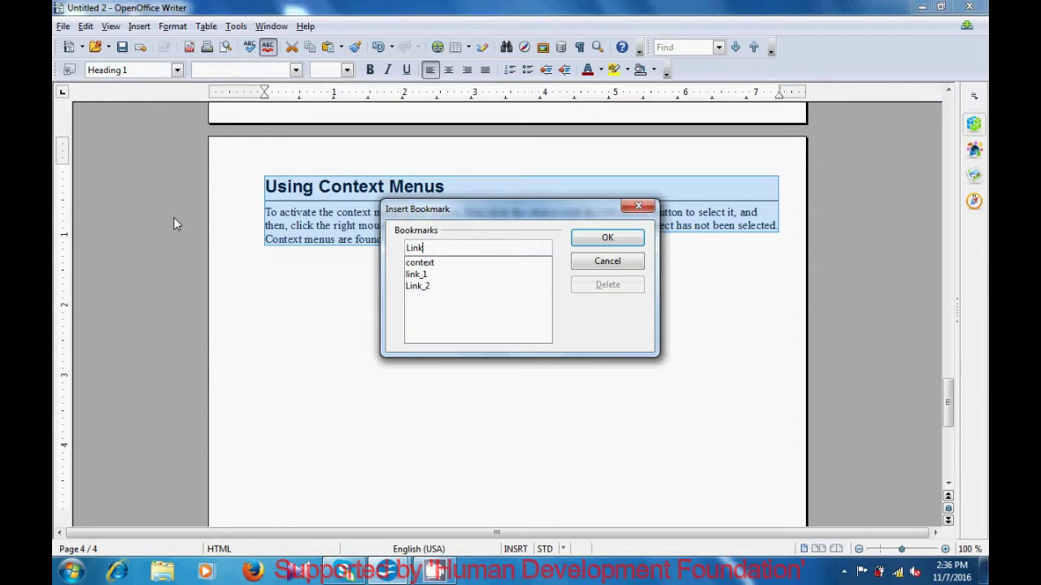
{"action": "type", "text": "_3"}
{"action": "left_click", "coordinate": [607, 239]}
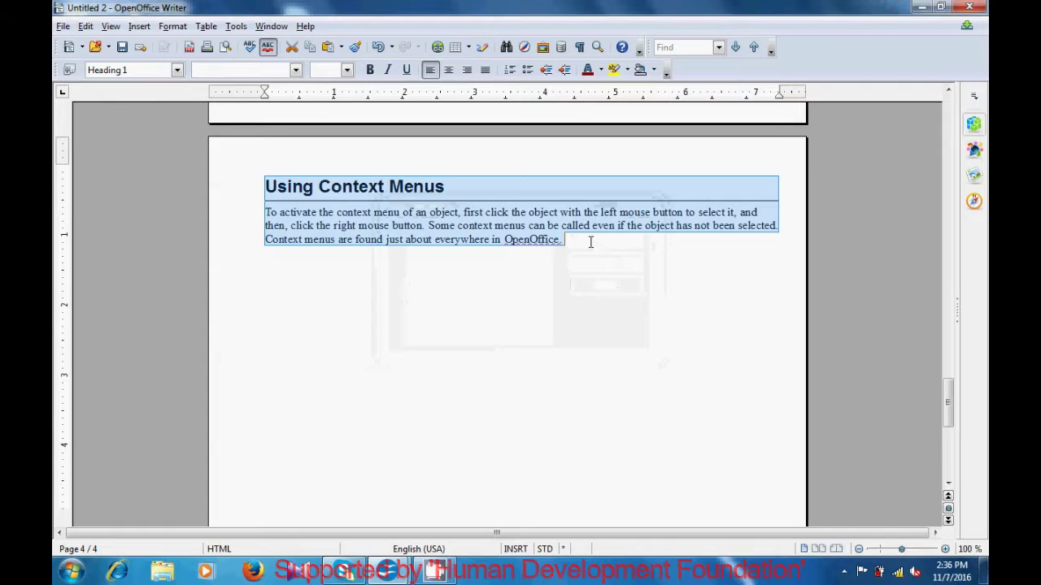
{"action": "scroll", "coordinate": [590, 242], "scroll_direction": "up", "scroll_amount": 10}
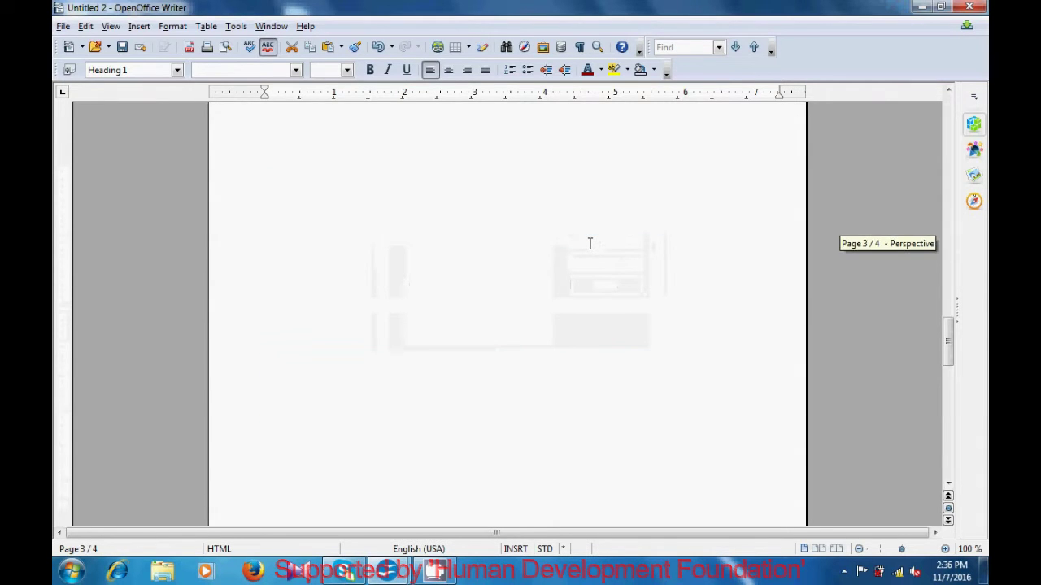
{"action": "scroll", "coordinate": [591, 243], "scroll_direction": "up", "scroll_amount": 10}
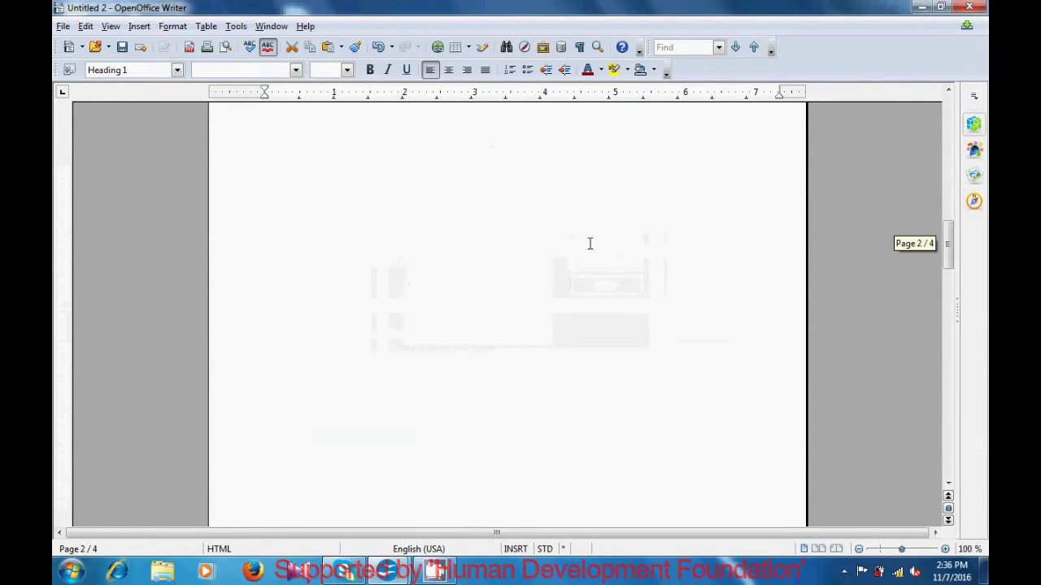
{"action": "scroll", "coordinate": [590, 244], "scroll_direction": "up", "scroll_amount": 10}
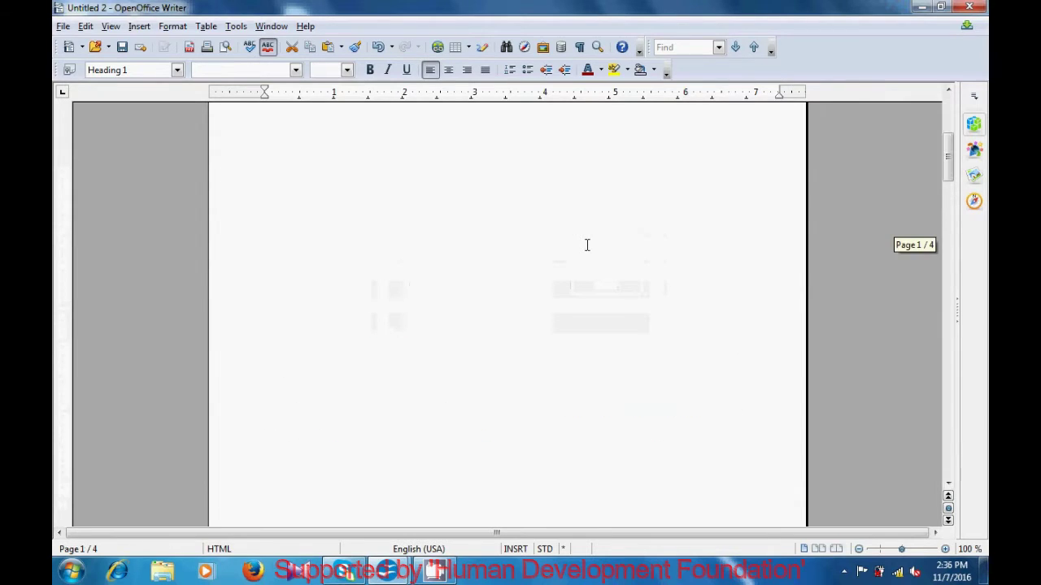
Step: At the top of page 1, insert a Page cross-reference to bookmark link_1, showing 2
{"action": "scroll", "coordinate": [587, 245], "scroll_direction": "up", "scroll_amount": 1}
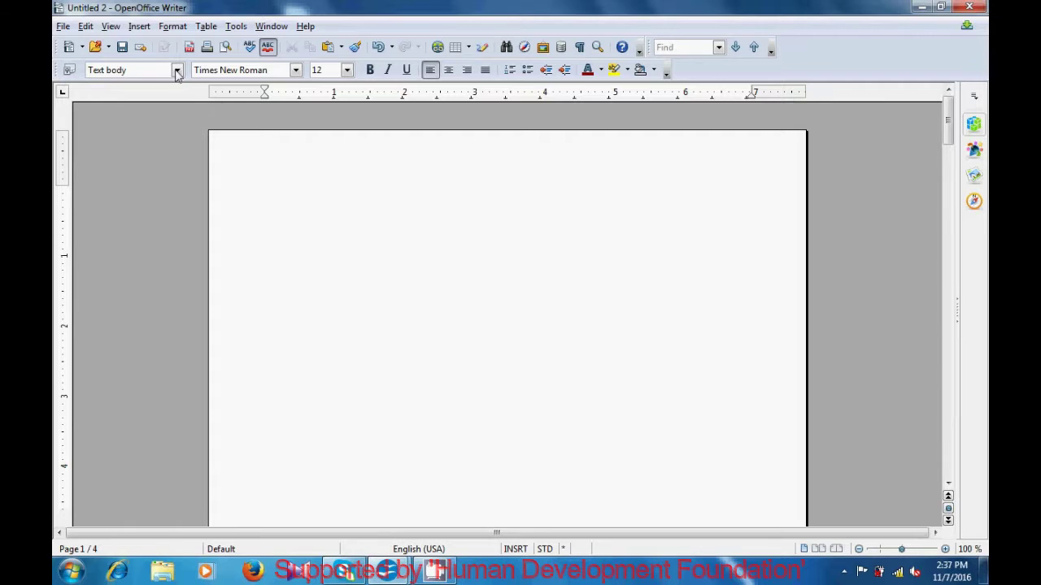
{"action": "left_click", "coordinate": [138, 27]}
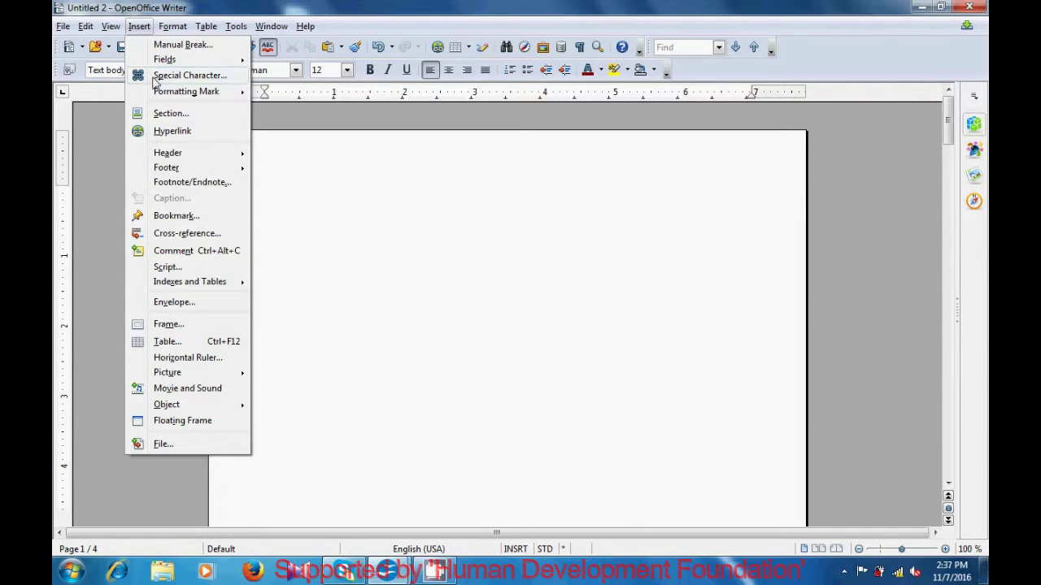
{"action": "left_click", "coordinate": [173, 235]}
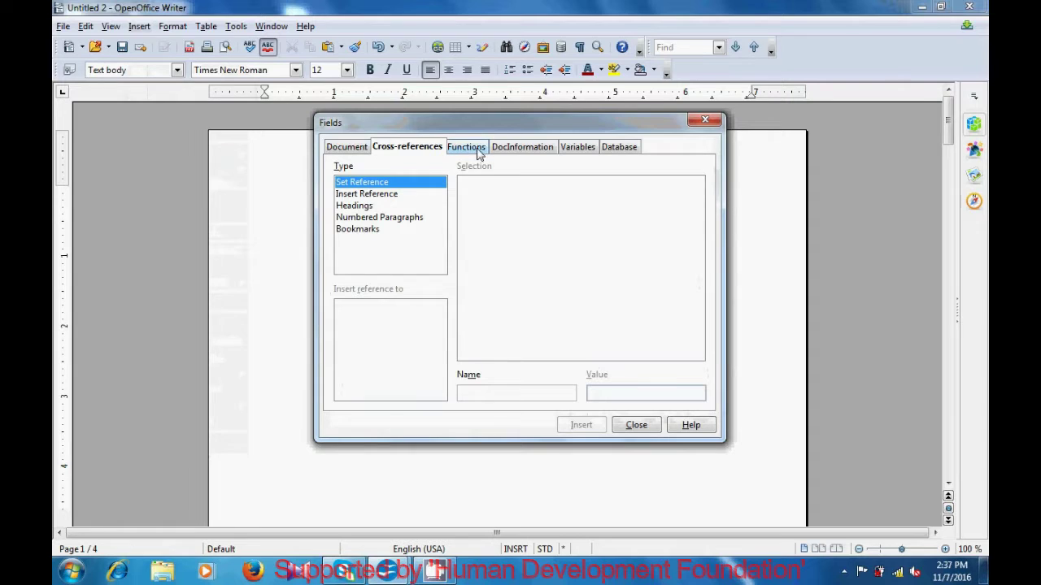
{"action": "left_click", "coordinate": [356, 195]}
{"action": "left_click", "coordinate": [355, 206]}
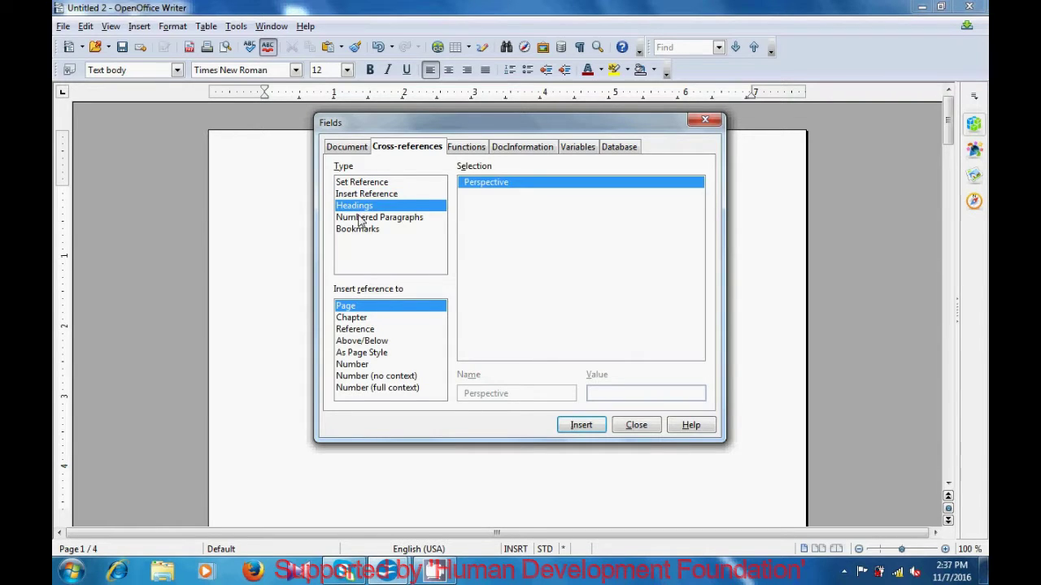
{"action": "left_click", "coordinate": [361, 217]}
{"action": "left_click", "coordinate": [362, 231]}
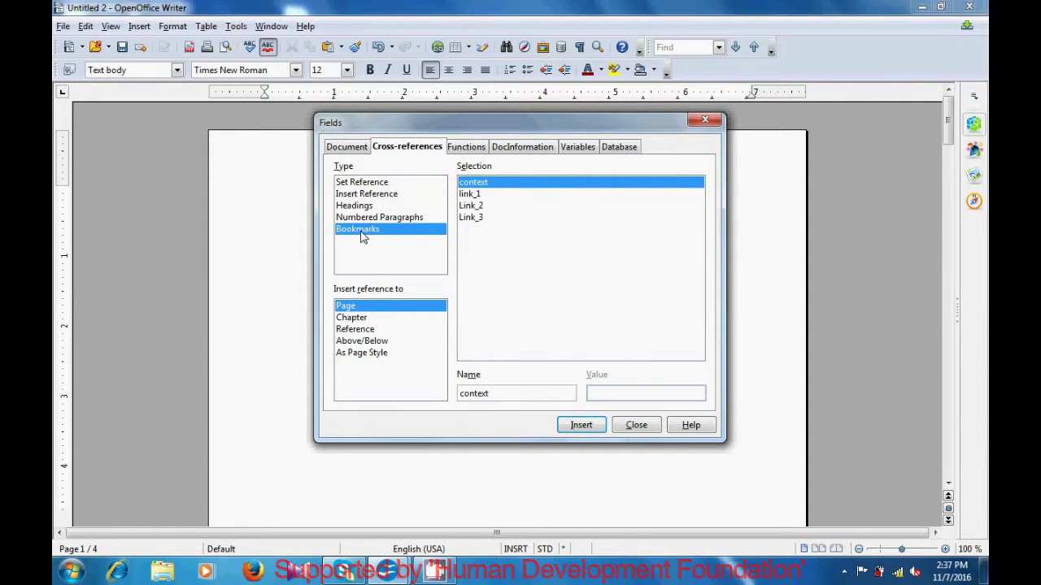
{"action": "left_click", "coordinate": [469, 195]}
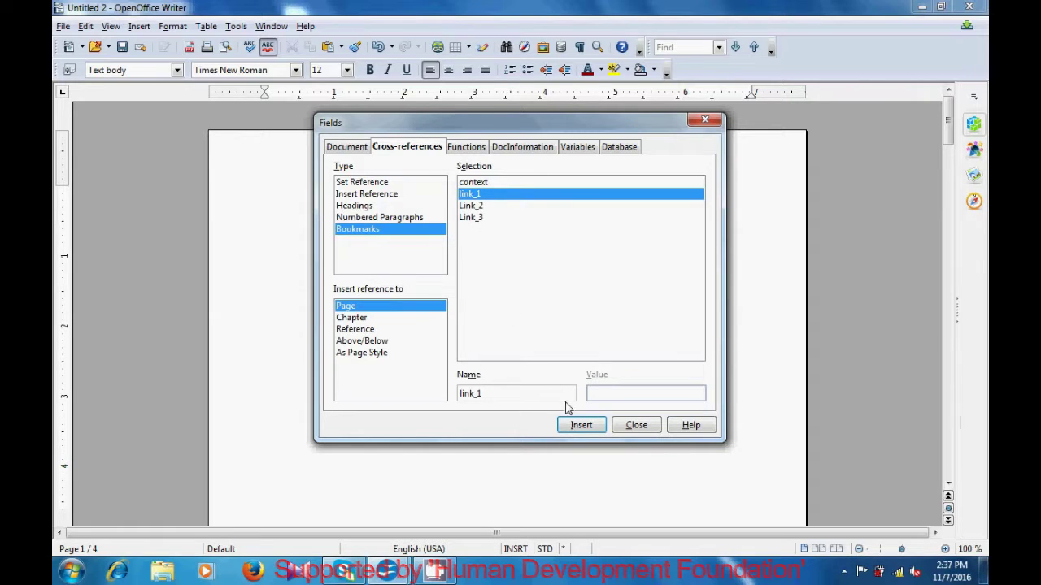
{"action": "left_click", "coordinate": [581, 431]}
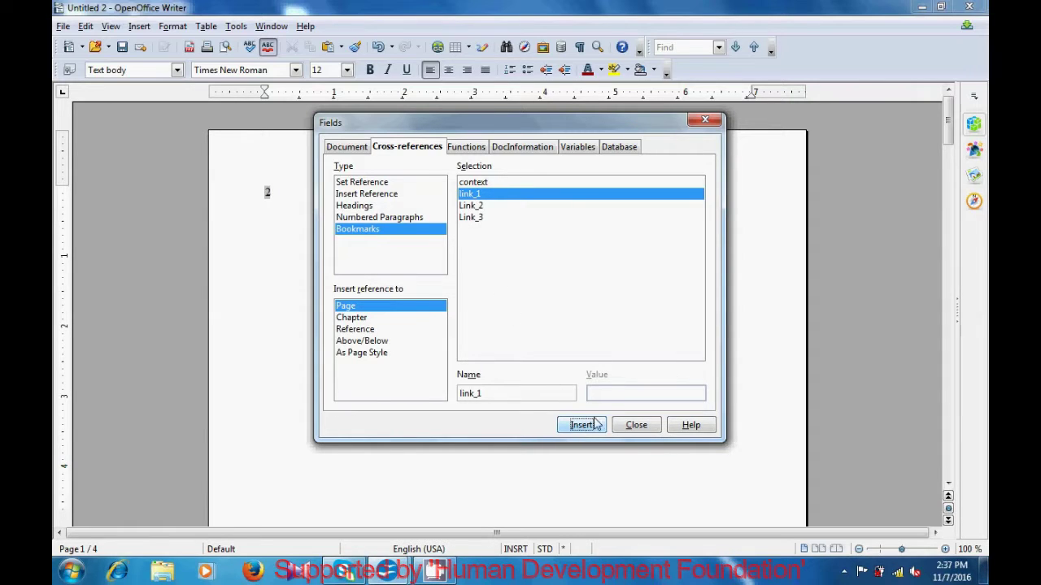
{"action": "left_click", "coordinate": [633, 425]}
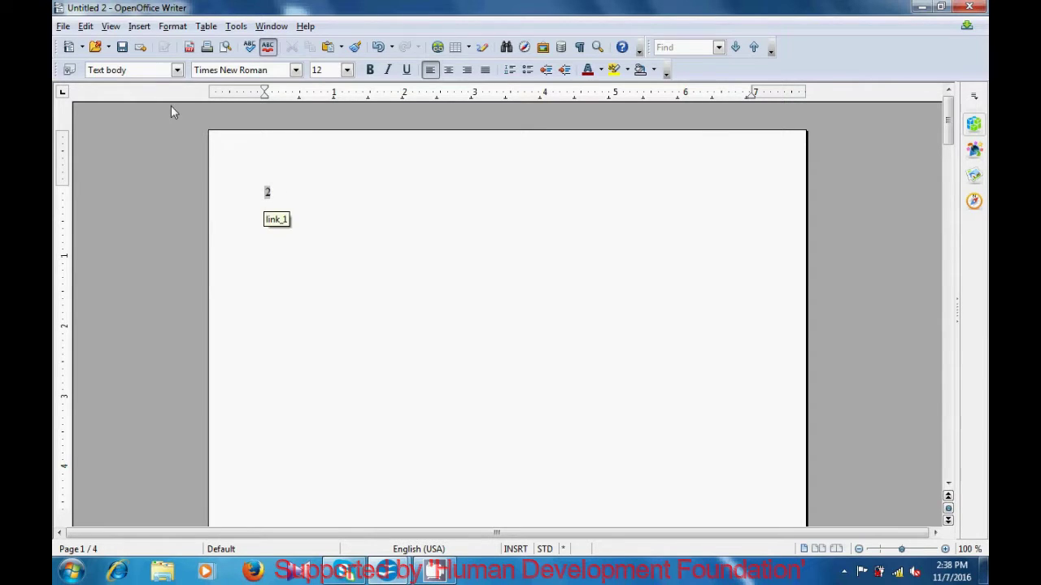
Step: Insert a Page cross-reference to bookmark Link_2, showing 3, below the first
{"action": "left_click", "coordinate": [139, 26]}
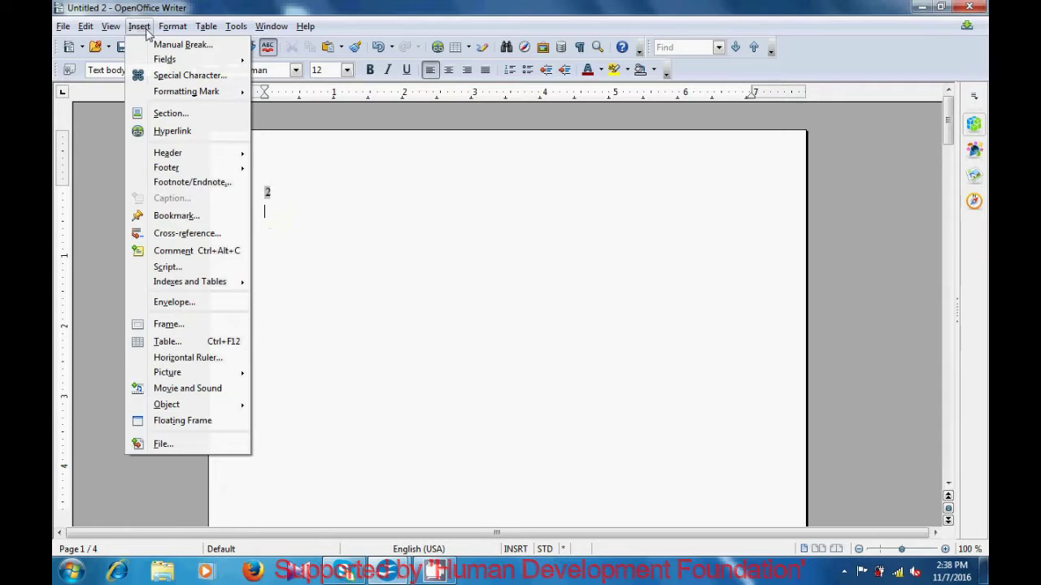
{"action": "left_click", "coordinate": [195, 236]}
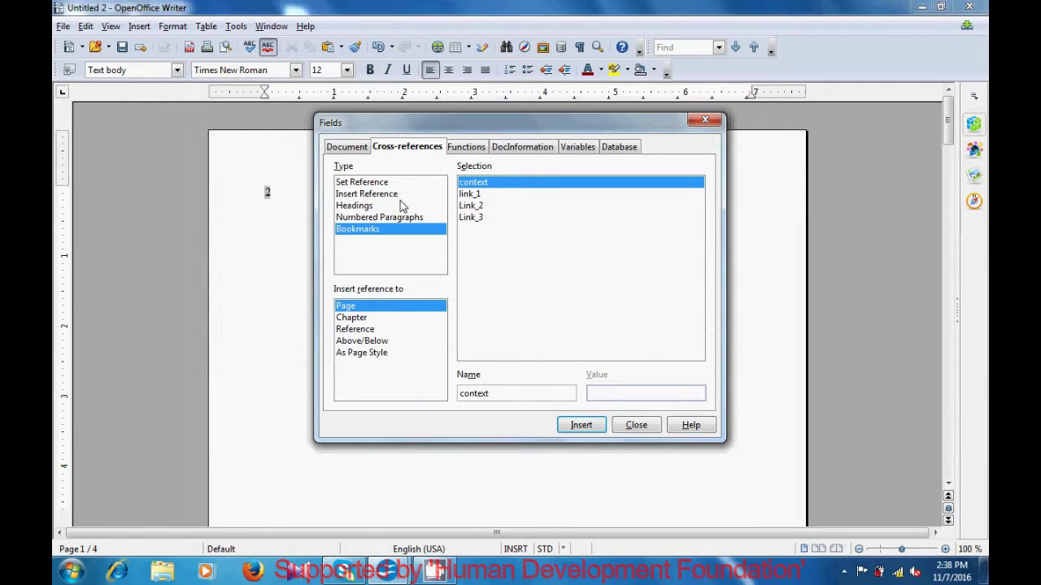
{"action": "left_click", "coordinate": [467, 207]}
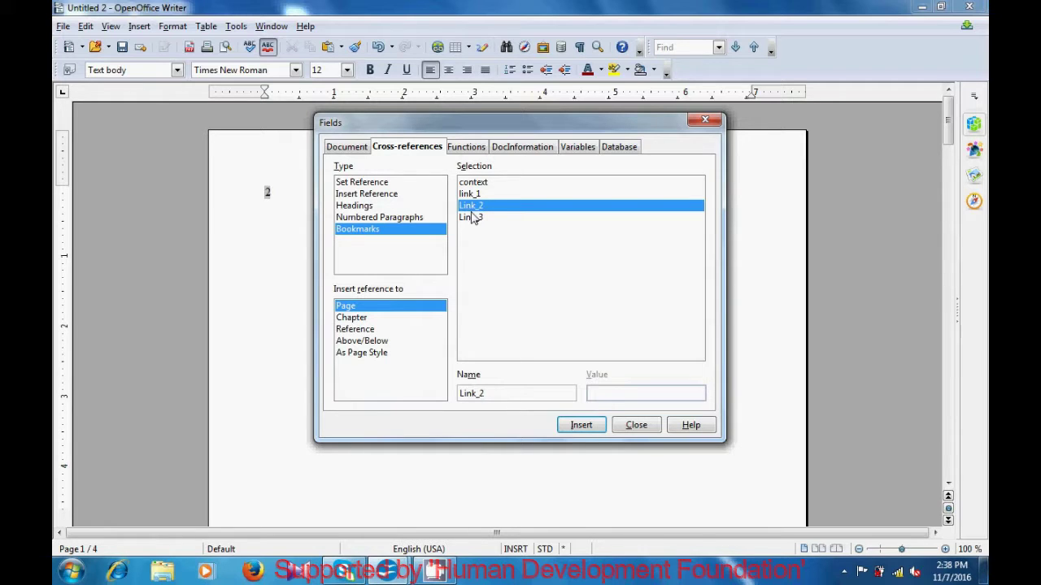
{"action": "left_click", "coordinate": [578, 426]}
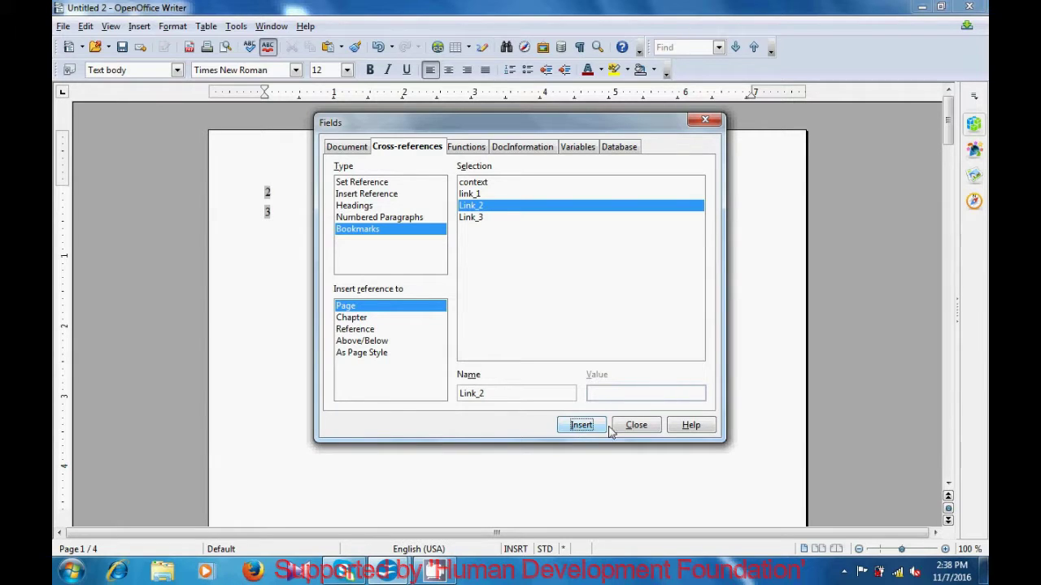
{"action": "left_click", "coordinate": [636, 426]}
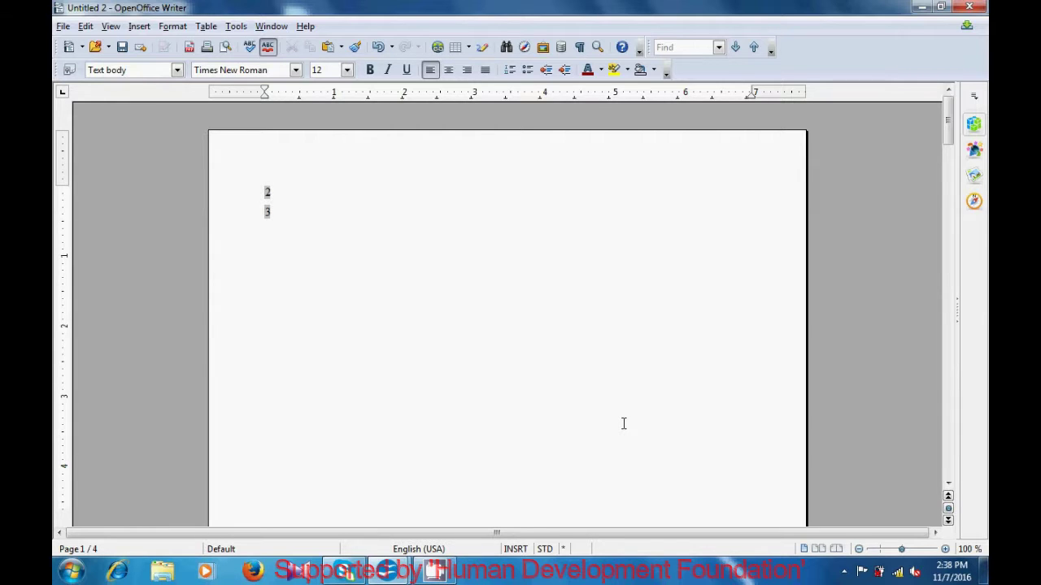
Step: On a new line, insert a Page cross-reference to bookmark Link_3, showing 4
{"action": "key", "text": "Return"}
{"action": "left_click", "coordinate": [140, 26]}
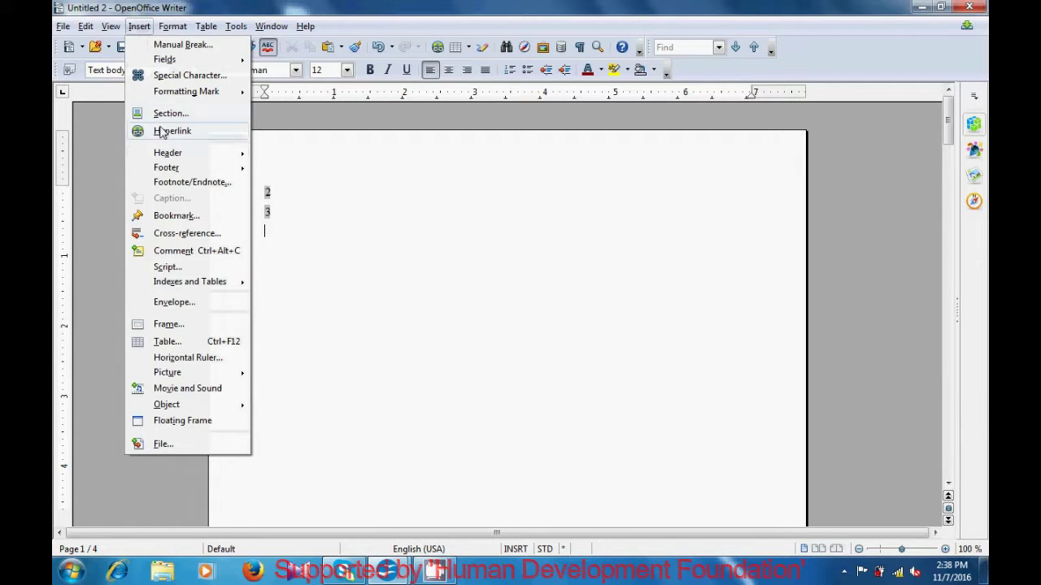
{"action": "left_click", "coordinate": [170, 233]}
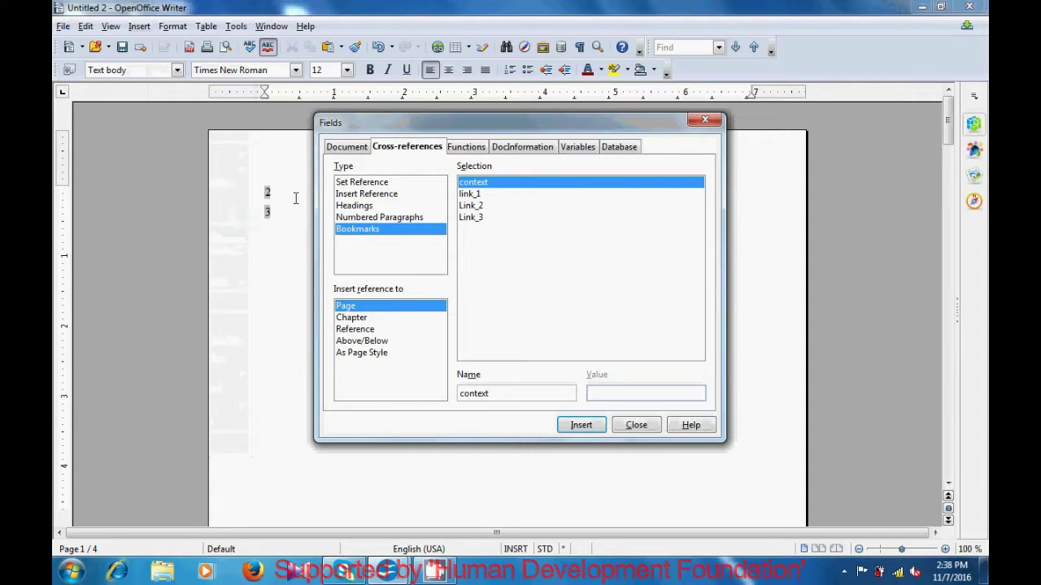
{"action": "left_click", "coordinate": [467, 218]}
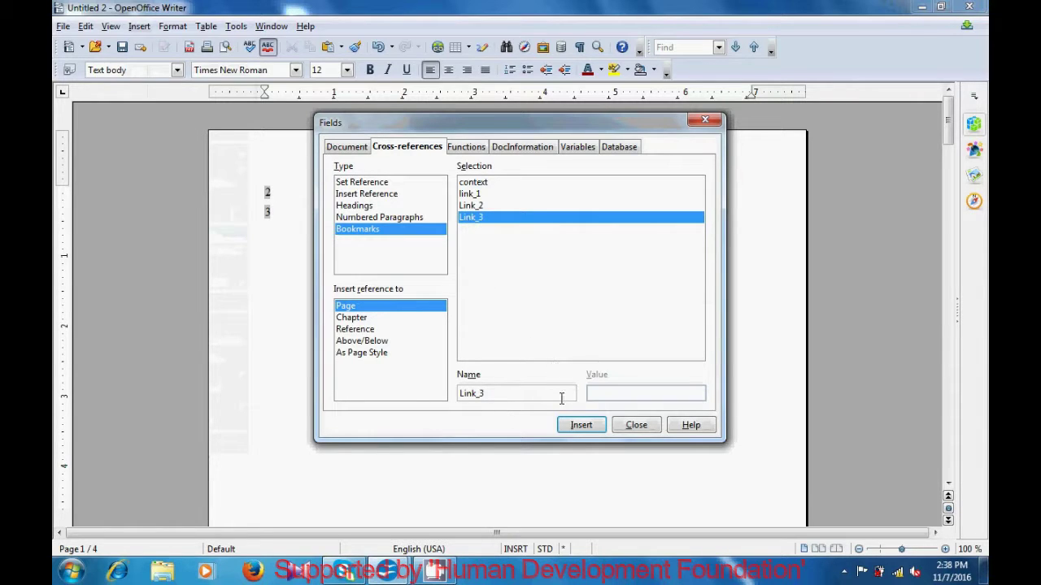
{"action": "left_click", "coordinate": [580, 424]}
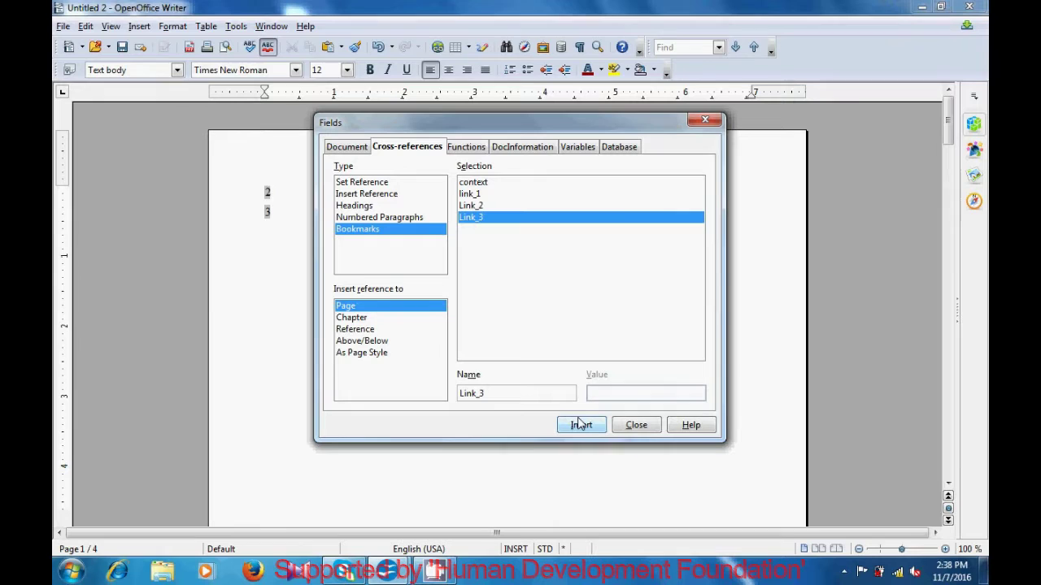
{"action": "left_click", "coordinate": [580, 425]}
{"action": "left_click", "coordinate": [635, 425]}
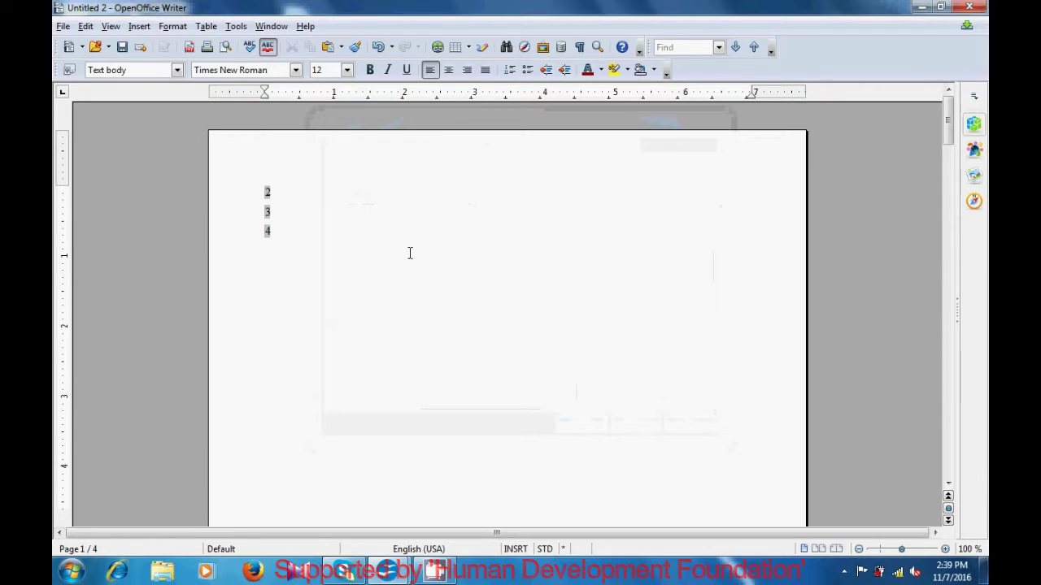
Step: Follow the 2 and 3 references to the hyperlinks paragraphs and the Perspective heading
{"action": "left_click", "coordinate": [266, 197]}
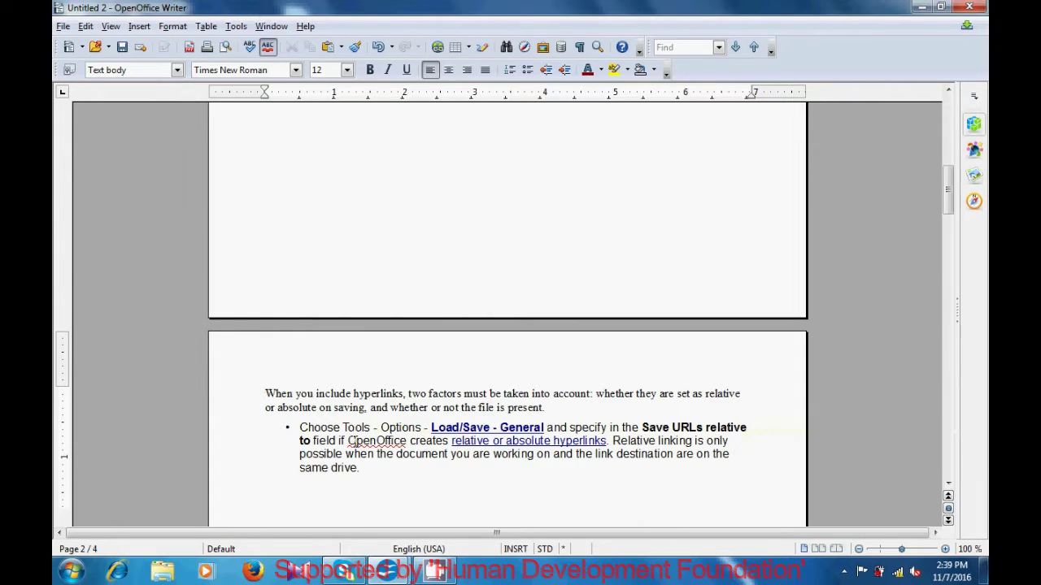
{"action": "scroll", "coordinate": [365, 317], "scroll_direction": "up", "scroll_amount": 10}
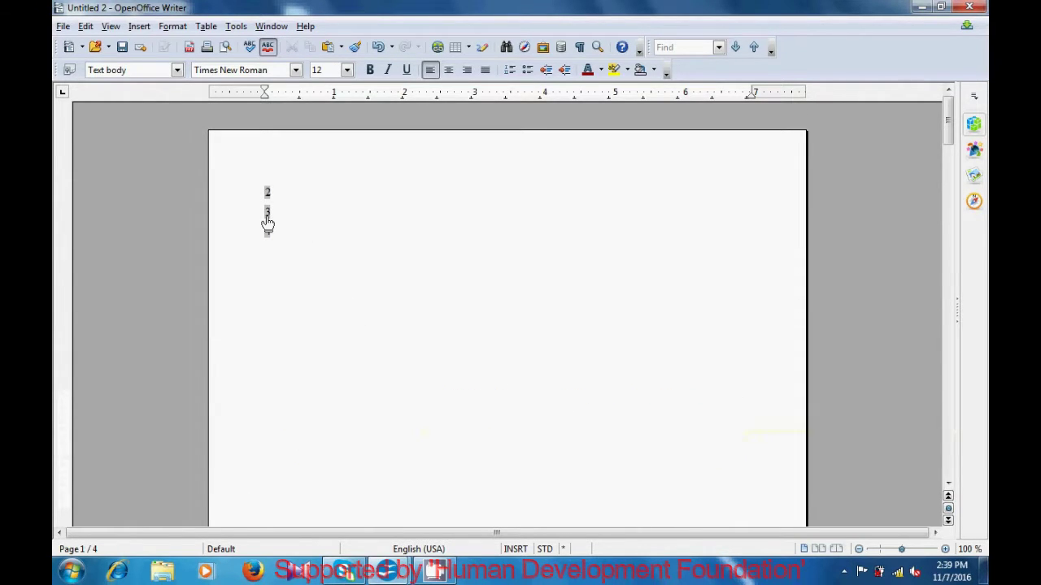
{"action": "left_click", "coordinate": [267, 220]}
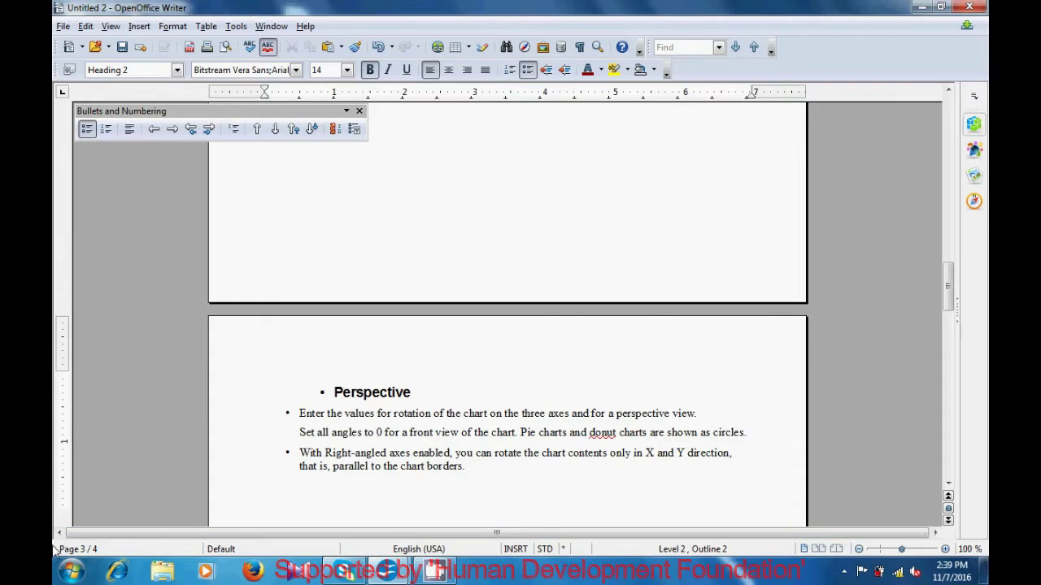
{"action": "scroll", "coordinate": [340, 434], "scroll_direction": "up", "scroll_amount": 15}
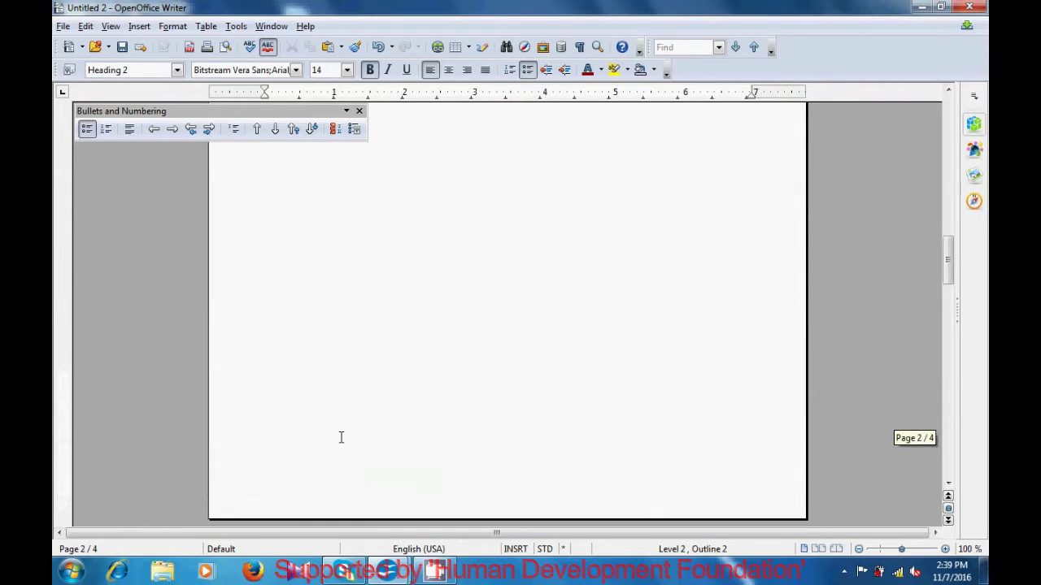
{"action": "scroll", "coordinate": [340, 435], "scroll_direction": "up", "scroll_amount": 10}
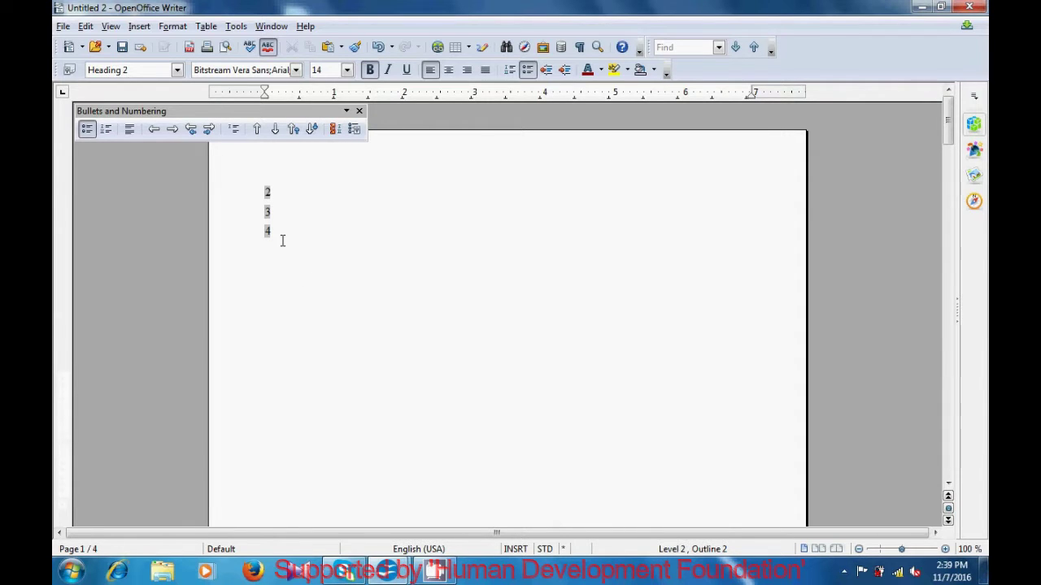
Step: Follow the 4 link to Using Context Menus on page 4, then scroll back up
{"action": "left_click", "coordinate": [269, 238]}
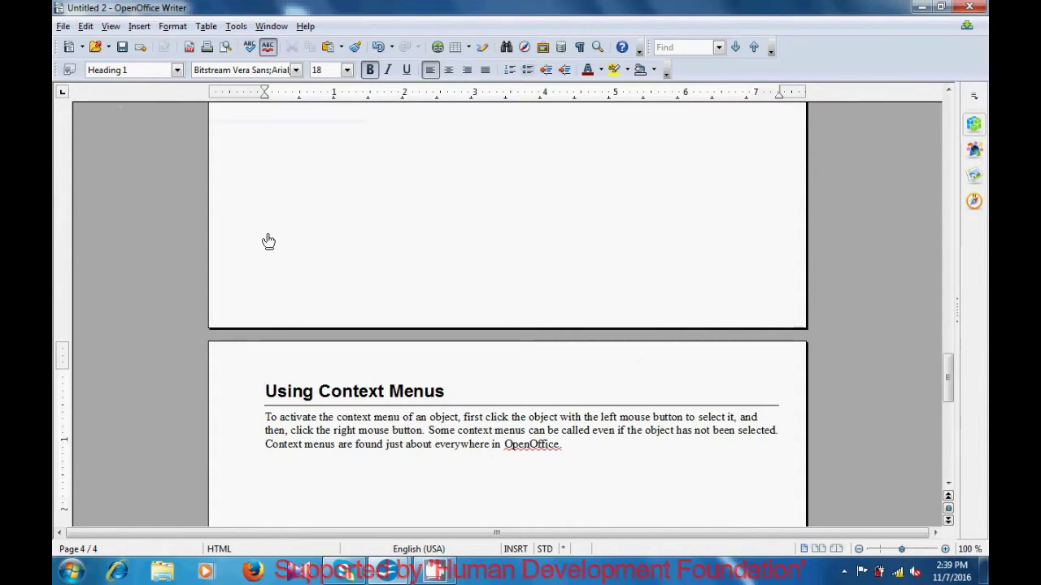
{"action": "scroll", "coordinate": [277, 325], "scroll_direction": "down", "scroll_amount": 3}
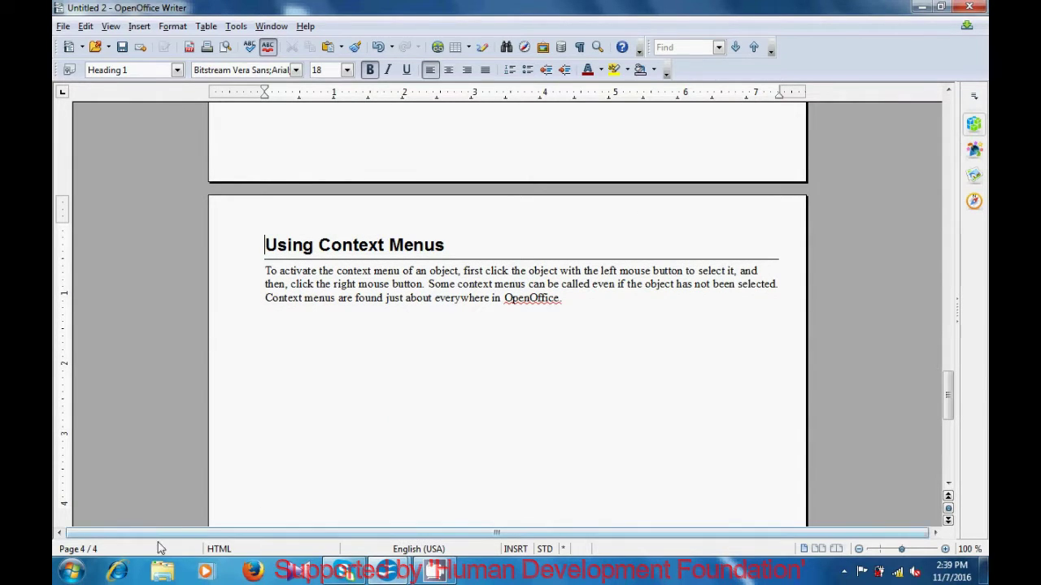
{"action": "left_click", "coordinate": [377, 298]}
{"action": "scroll", "coordinate": [377, 298], "scroll_direction": "up", "scroll_amount": 6}
{"action": "scroll", "coordinate": [376, 296], "scroll_direction": "up", "scroll_amount": 2}
{"action": "scroll", "coordinate": [377, 296], "scroll_direction": "down", "scroll_amount": 6}
{"action": "scroll", "coordinate": [377, 296], "scroll_direction": "up", "scroll_amount": 12}
{"action": "scroll", "coordinate": [377, 296], "scroll_direction": "up", "scroll_amount": 15}
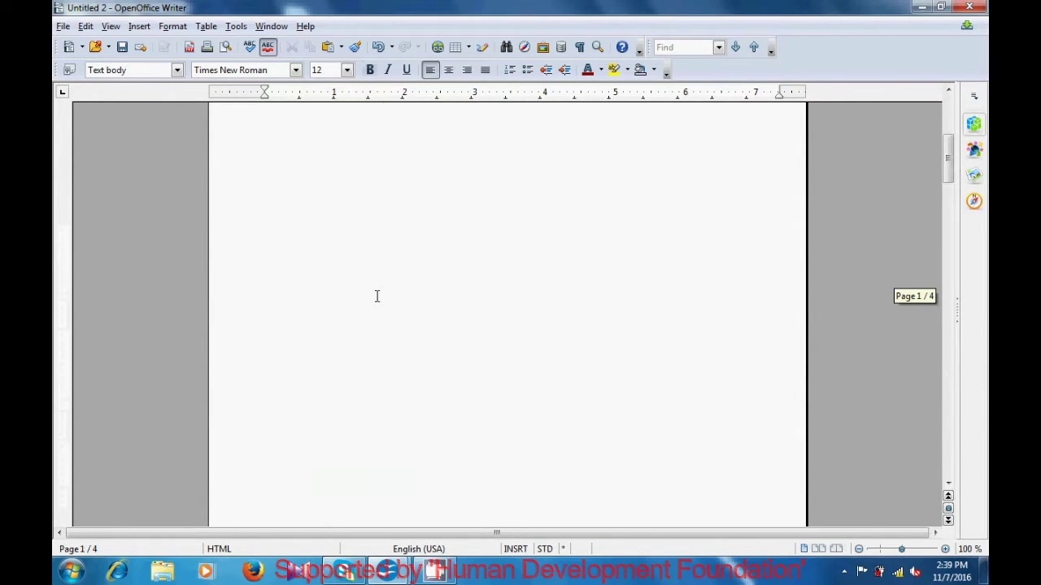
{"action": "scroll", "coordinate": [376, 296], "scroll_direction": "up", "scroll_amount": 3}
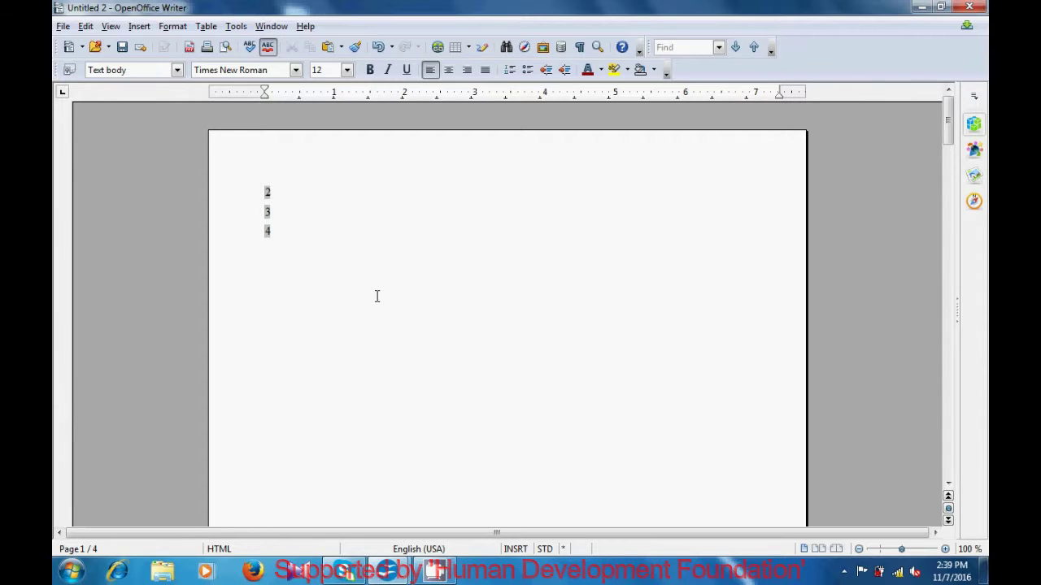
{"action": "left_click", "coordinate": [845, 577]}
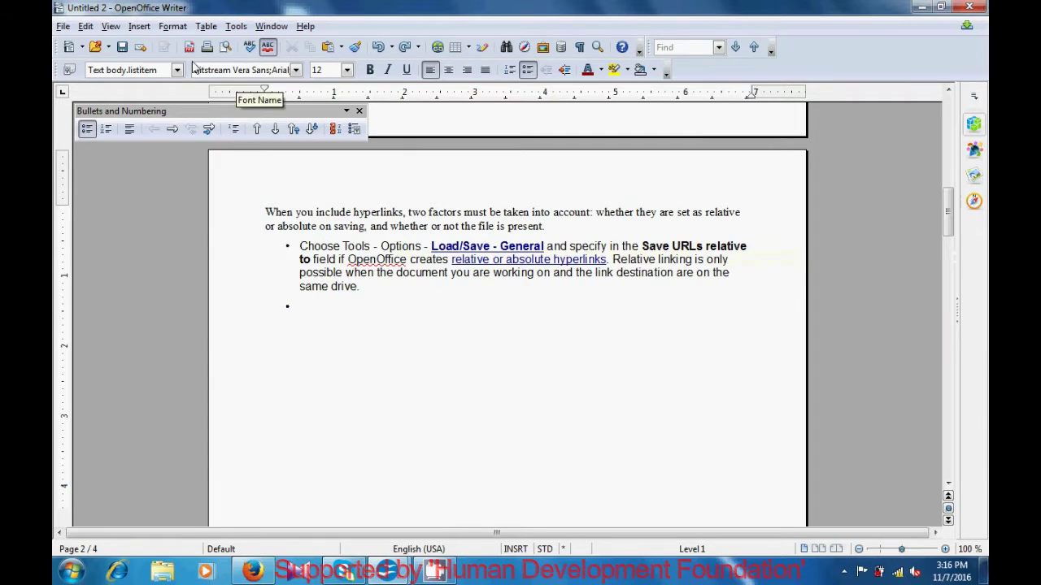
Step: From the empty bullet on page 2, bring up the Frame dialog via Insert > Frame
{"action": "left_click", "coordinate": [140, 27]}
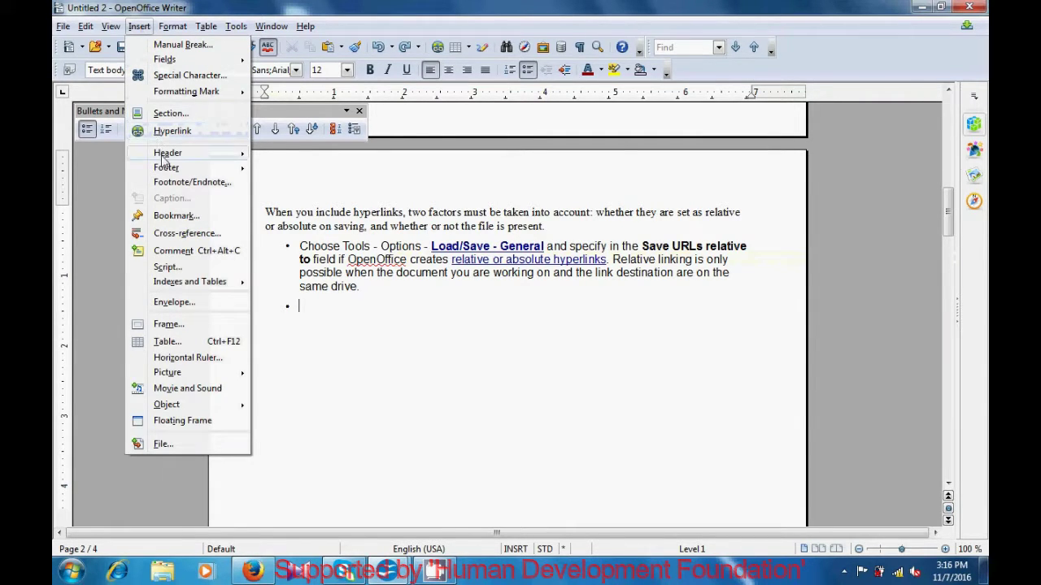
{"action": "left_click", "coordinate": [168, 324]}
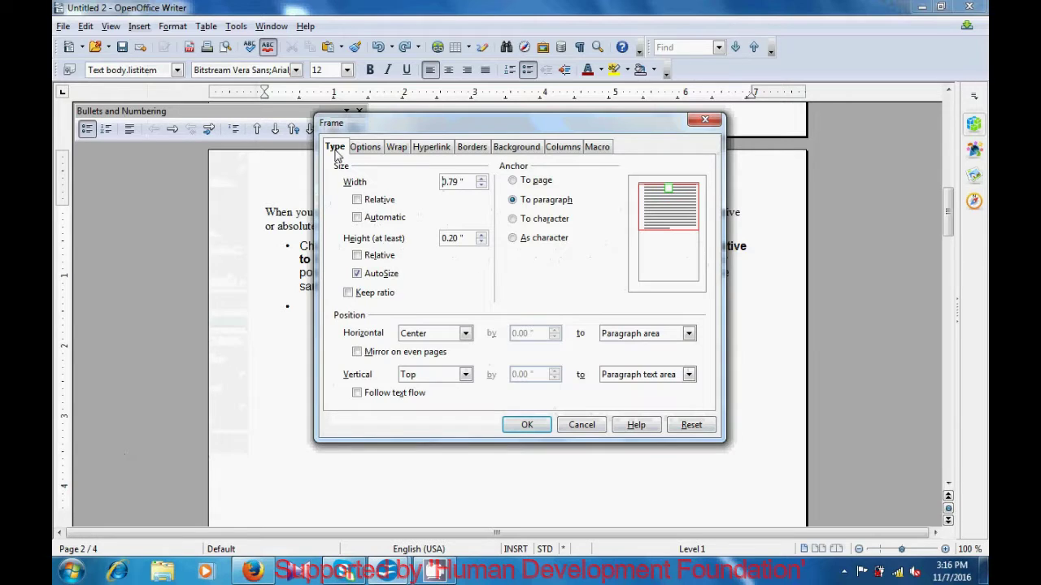
Step: Give the frame relative automatic width, protect contents, position and size, and wrap Optimal
{"action": "left_click", "coordinate": [357, 200]}
{"action": "left_click", "coordinate": [357, 218]}
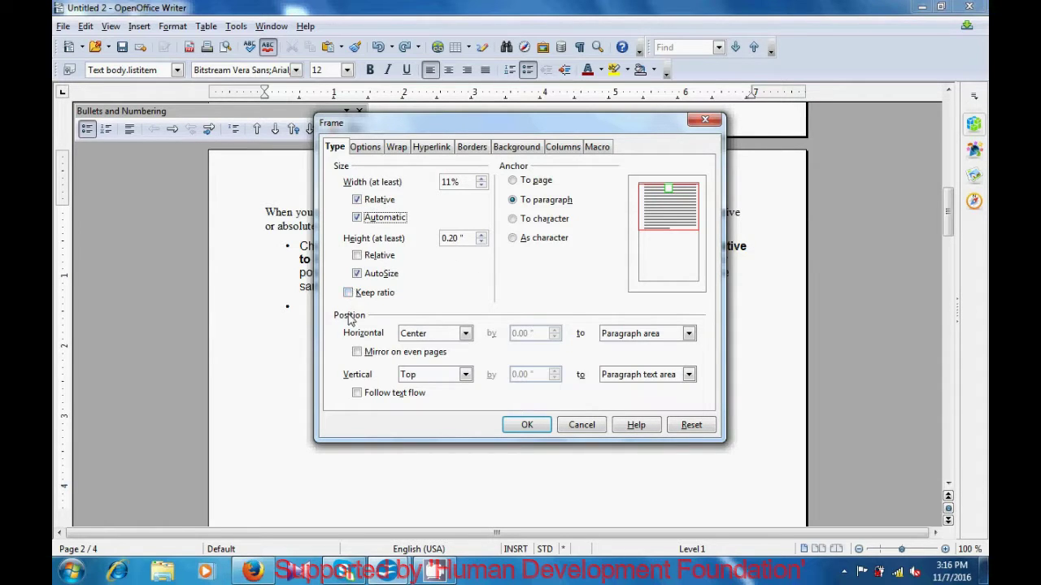
{"action": "left_click", "coordinate": [364, 147]}
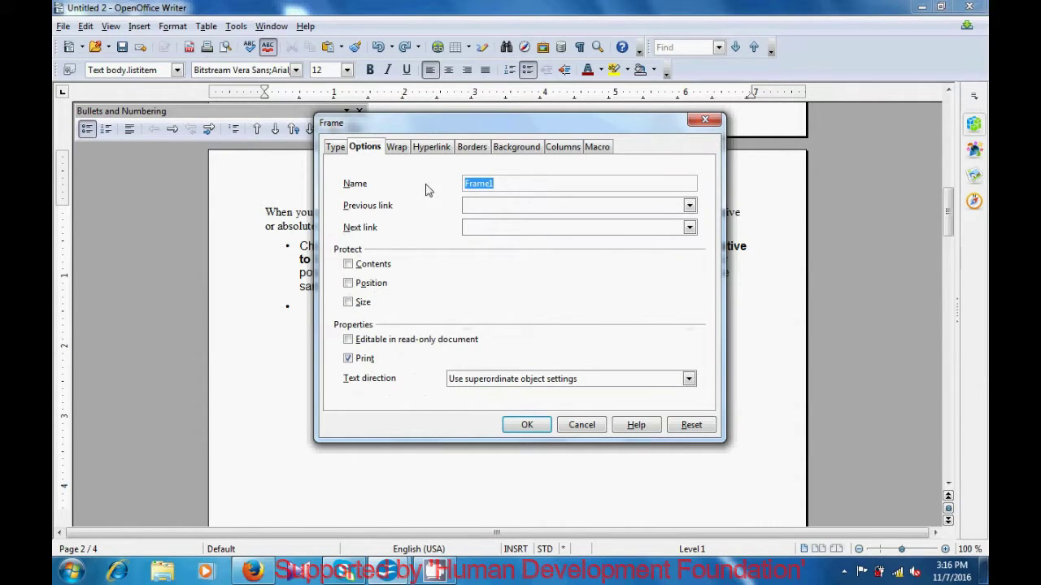
{"action": "left_click", "coordinate": [507, 184]}
{"action": "left_click", "coordinate": [349, 266]}
{"action": "left_click", "coordinate": [349, 284]}
{"action": "left_click", "coordinate": [349, 302]}
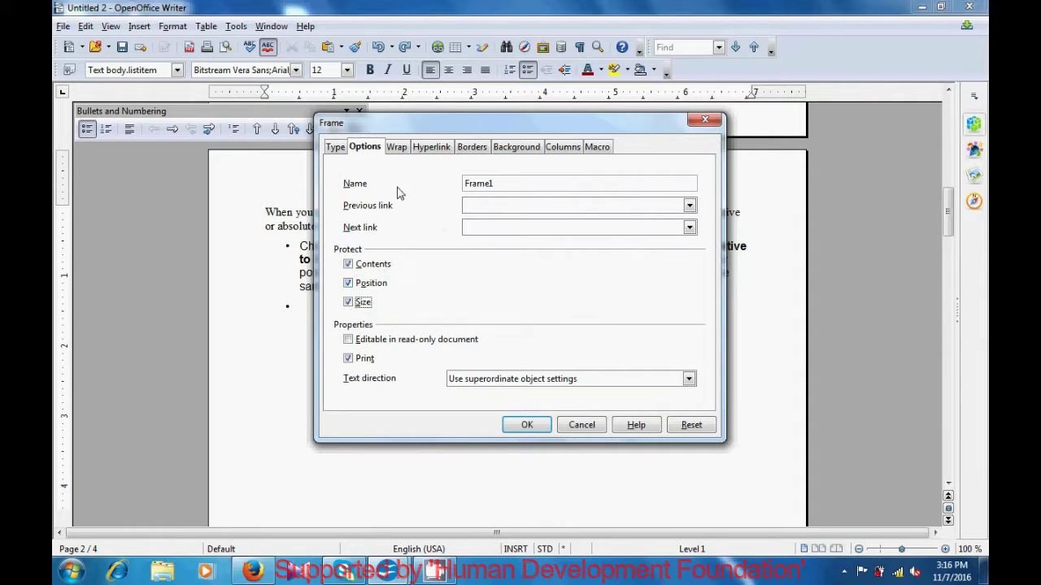
{"action": "left_click", "coordinate": [396, 150]}
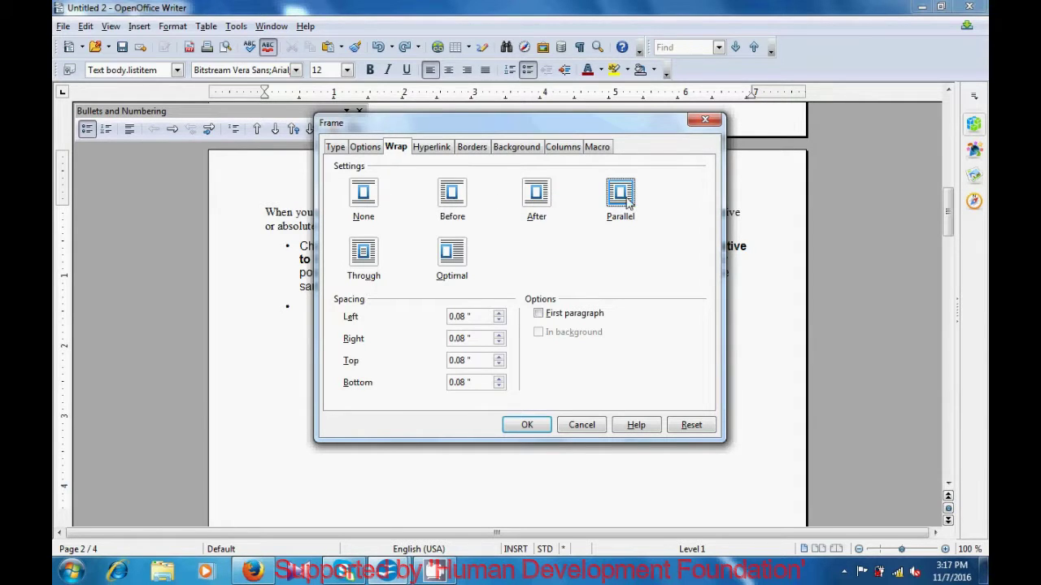
{"action": "left_click", "coordinate": [460, 260]}
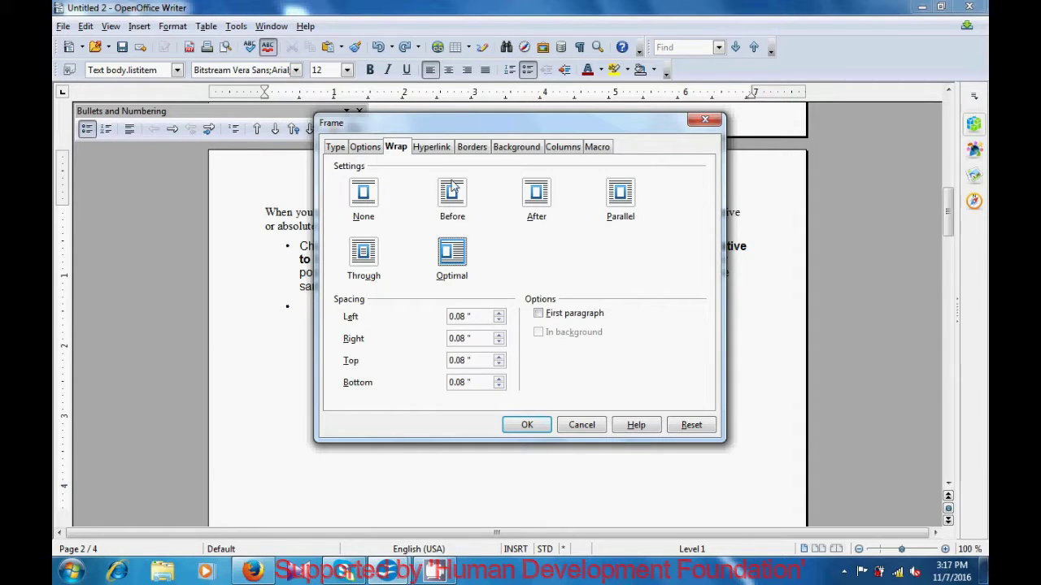
{"action": "left_click", "coordinate": [433, 149]}
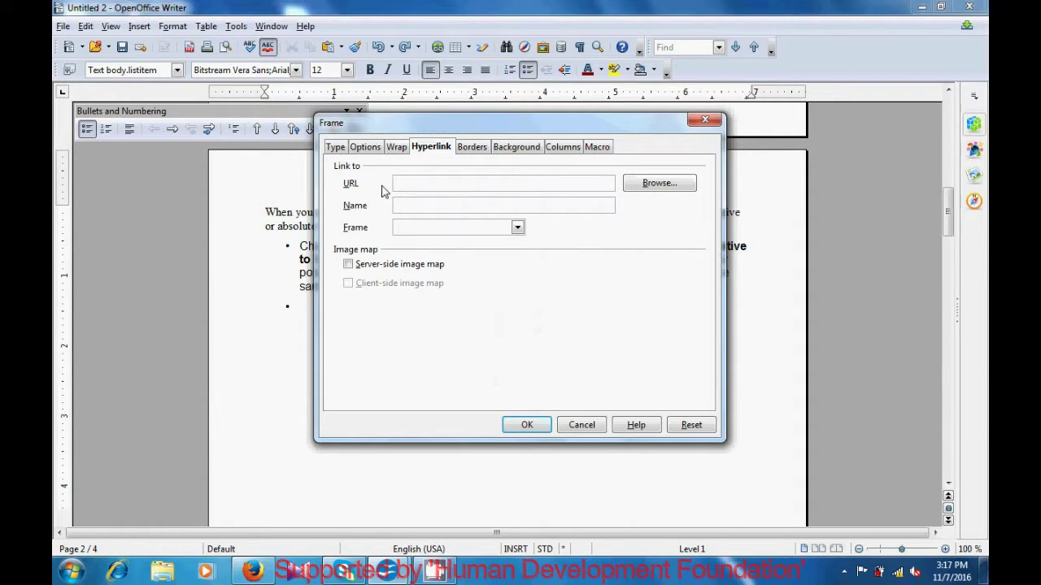
Step: Set the frame's hyperlink to the new.ott template file on the Desktop
{"action": "left_click", "coordinate": [649, 183]}
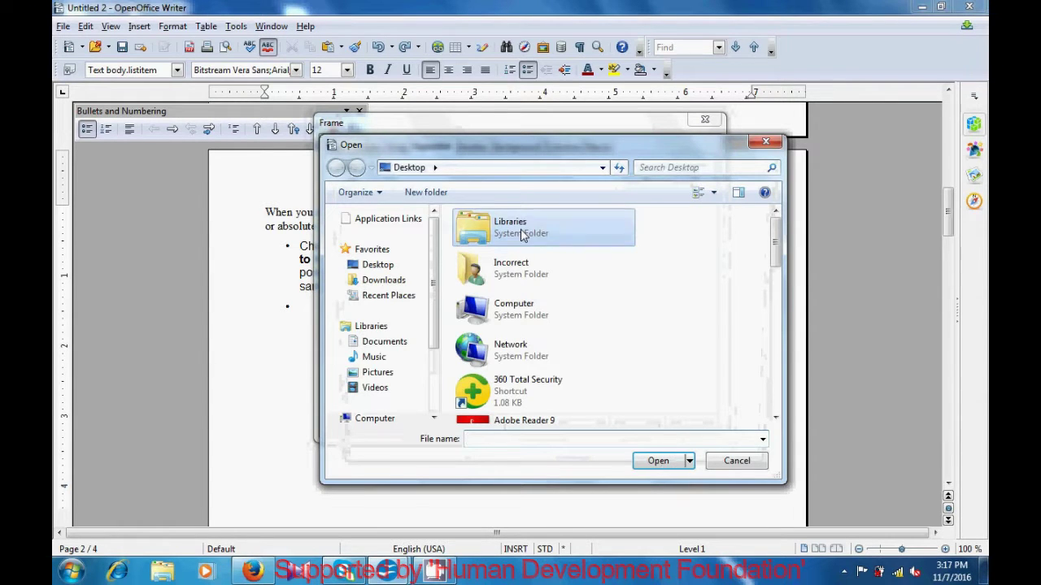
{"action": "scroll", "coordinate": [525, 275], "scroll_direction": "down", "scroll_amount": 2}
{"action": "scroll", "coordinate": [524, 275], "scroll_direction": "down", "scroll_amount": 3}
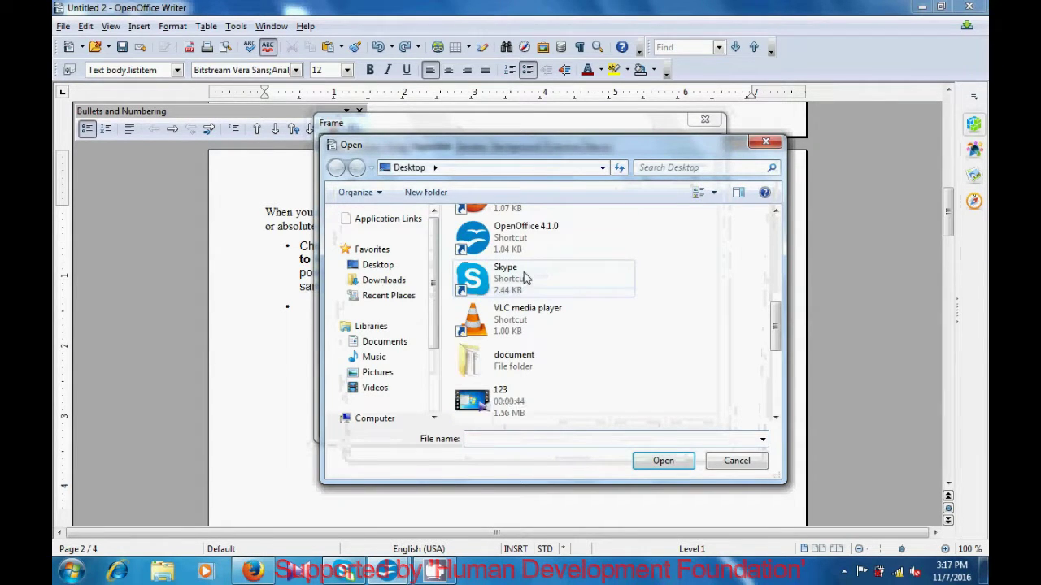
{"action": "left_click", "coordinate": [525, 323]}
{"action": "scroll", "coordinate": [524, 325], "scroll_direction": "down", "scroll_amount": 3}
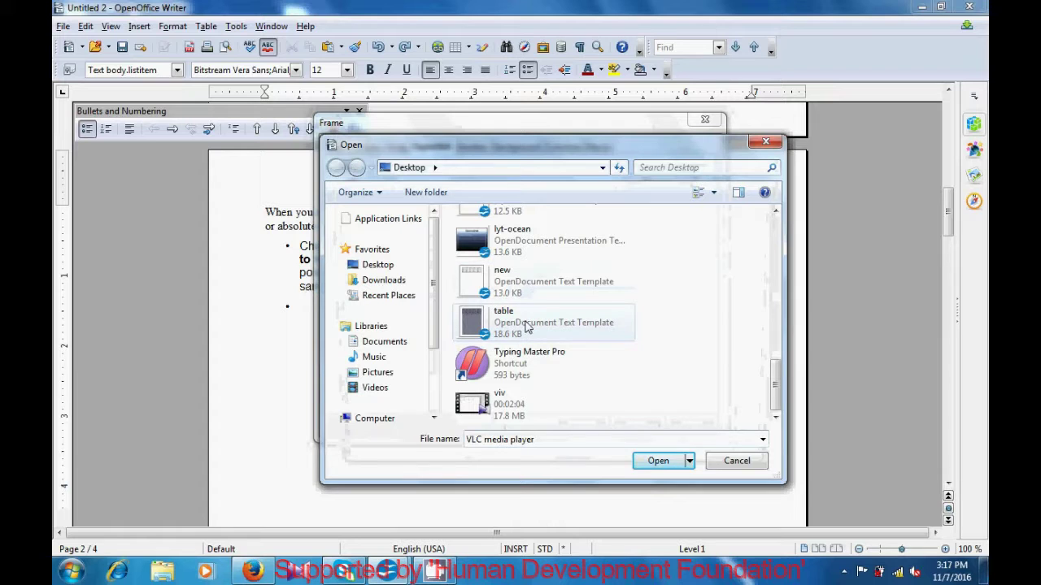
{"action": "scroll", "coordinate": [529, 325], "scroll_direction": "up", "scroll_amount": 3}
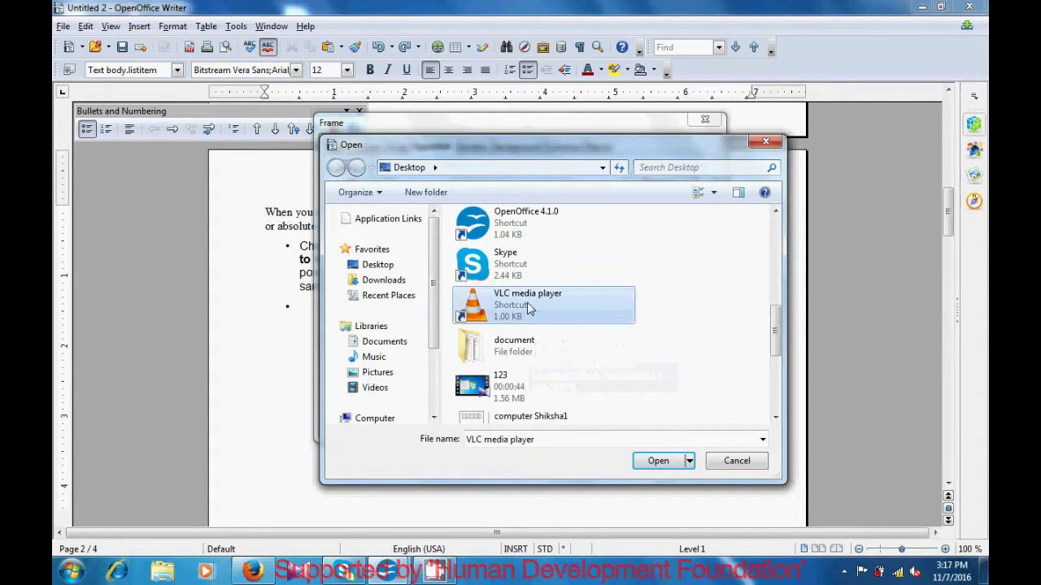
{"action": "scroll", "coordinate": [528, 309], "scroll_direction": "up", "scroll_amount": 1}
{"action": "scroll", "coordinate": [528, 307], "scroll_direction": "up", "scroll_amount": 3}
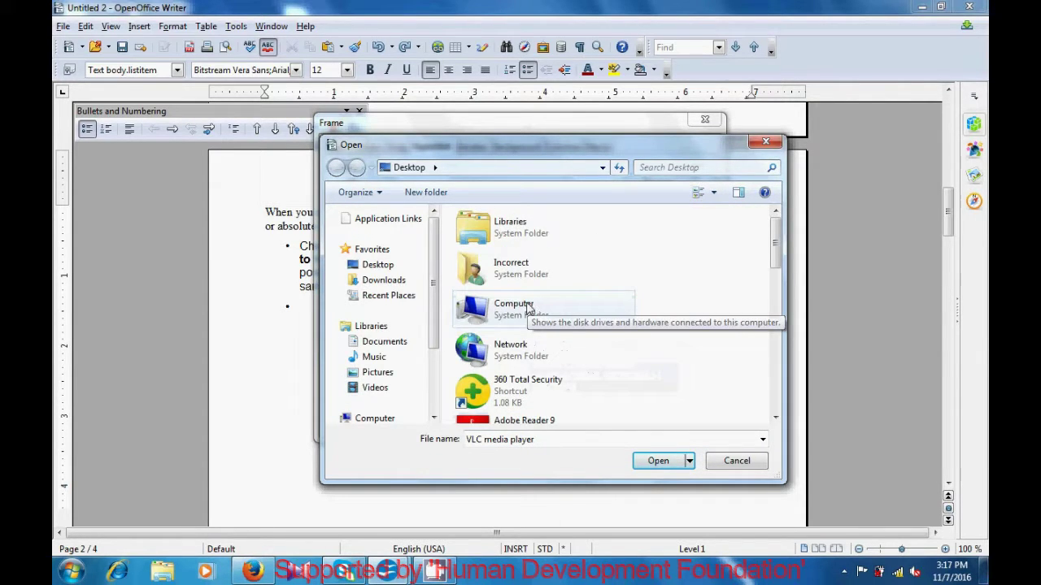
{"action": "scroll", "coordinate": [527, 308], "scroll_direction": "down", "scroll_amount": 10}
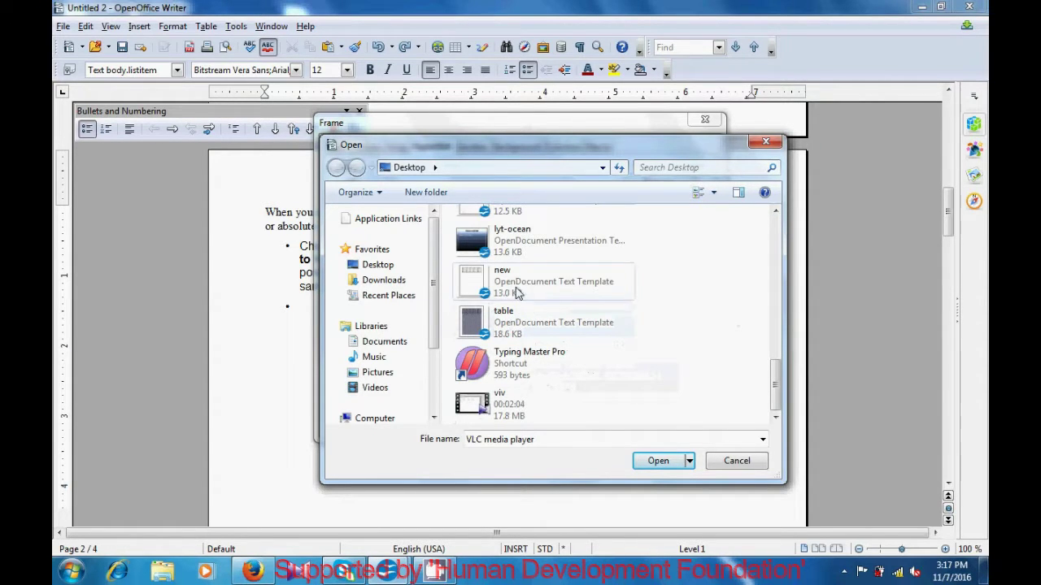
{"action": "left_click", "coordinate": [520, 293]}
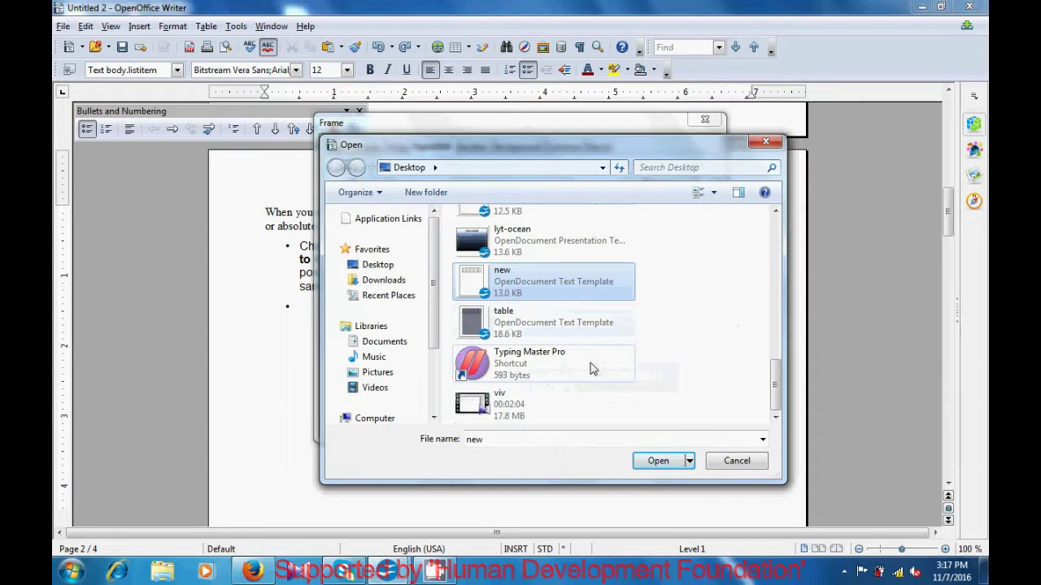
{"action": "left_click", "coordinate": [657, 460]}
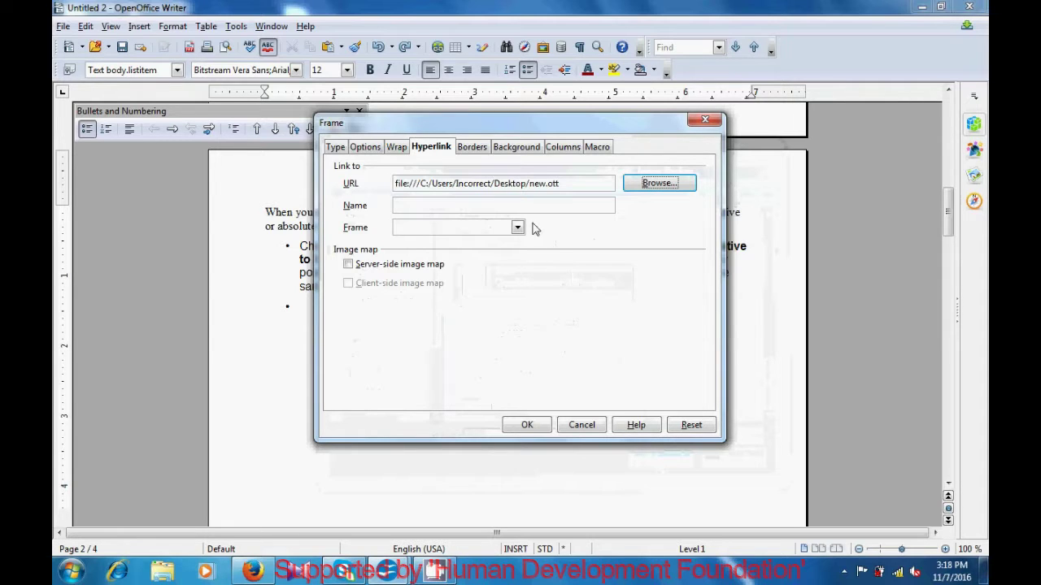
{"action": "left_click", "coordinate": [477, 148]}
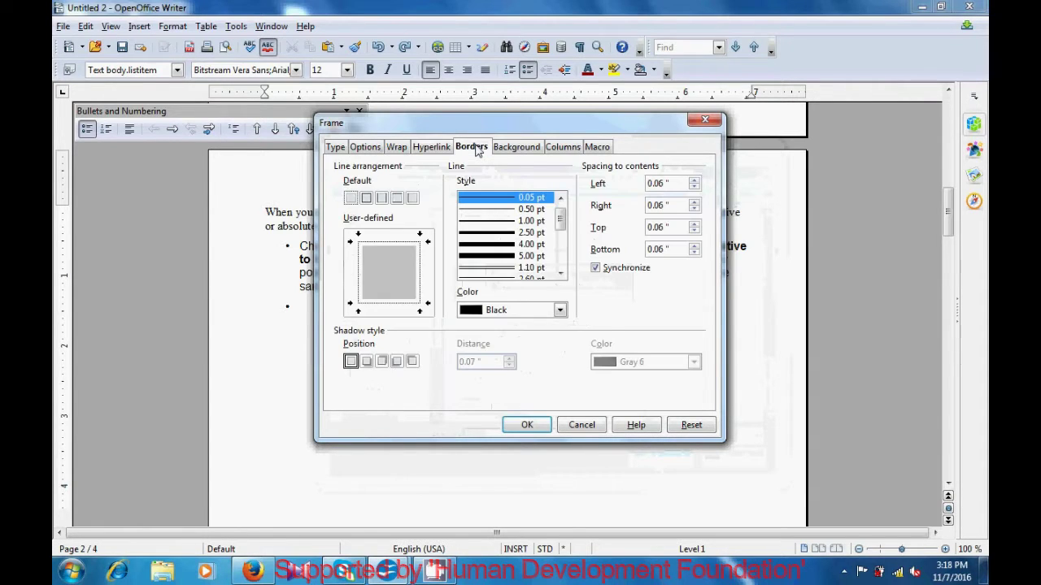
Step: Give the frame a 5.00 pt orange border on all four sides
{"action": "left_click", "coordinate": [367, 199]}
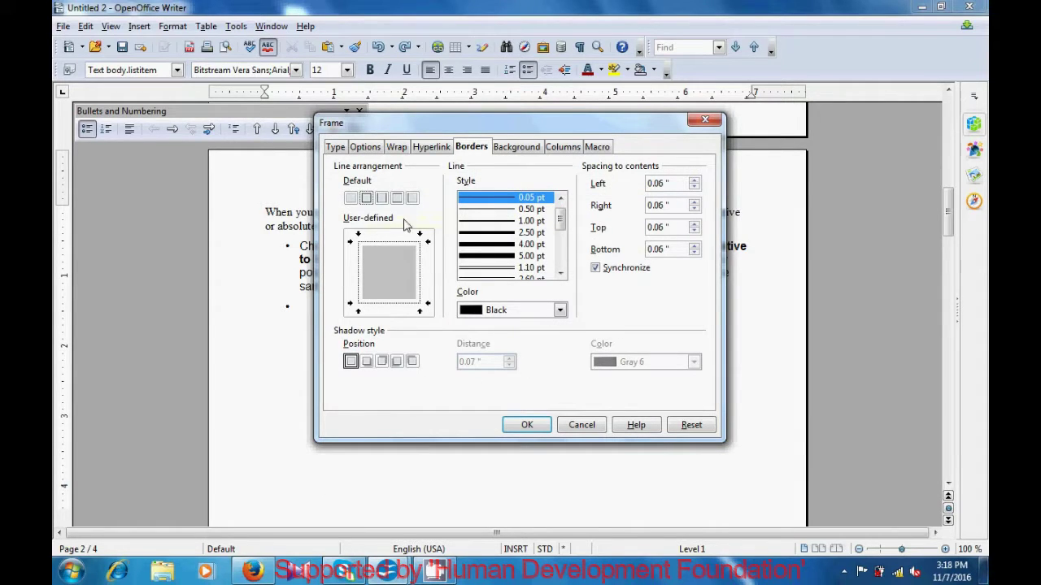
{"action": "scroll", "coordinate": [559, 233], "scroll_direction": "down", "scroll_amount": 1}
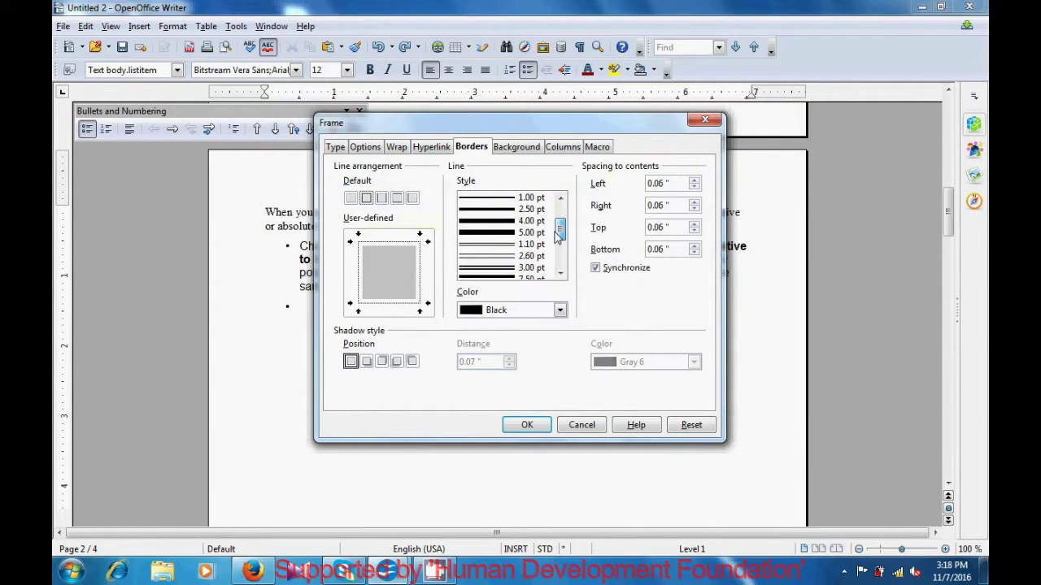
{"action": "left_click", "coordinate": [502, 236]}
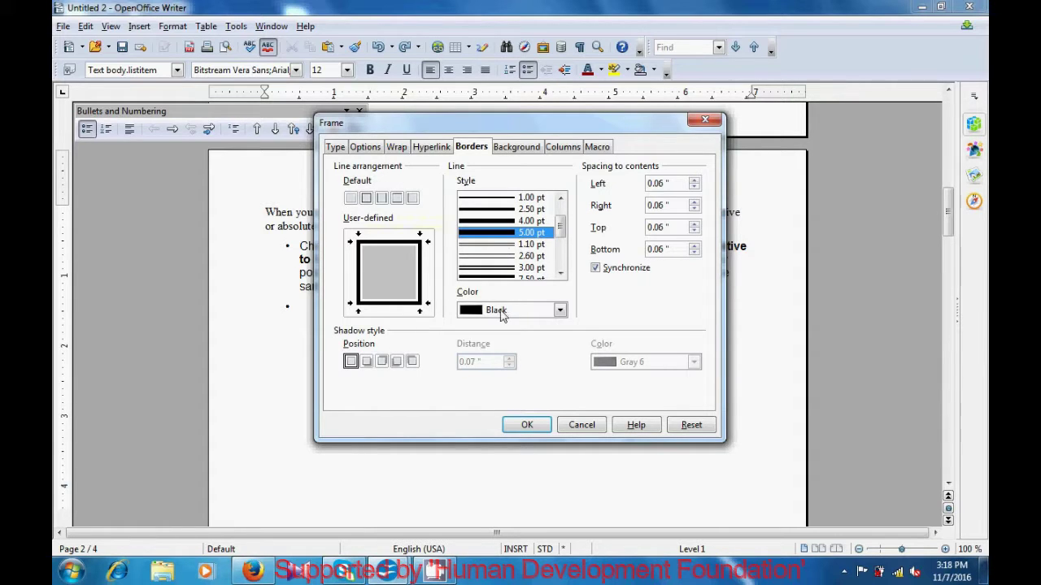
{"action": "left_click", "coordinate": [560, 317]}
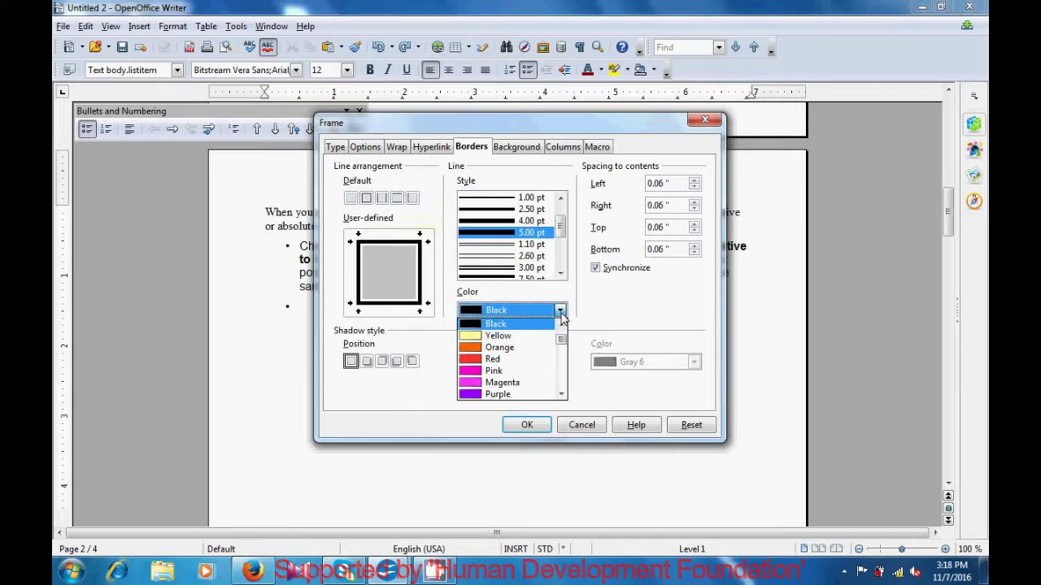
{"action": "left_click", "coordinate": [501, 348]}
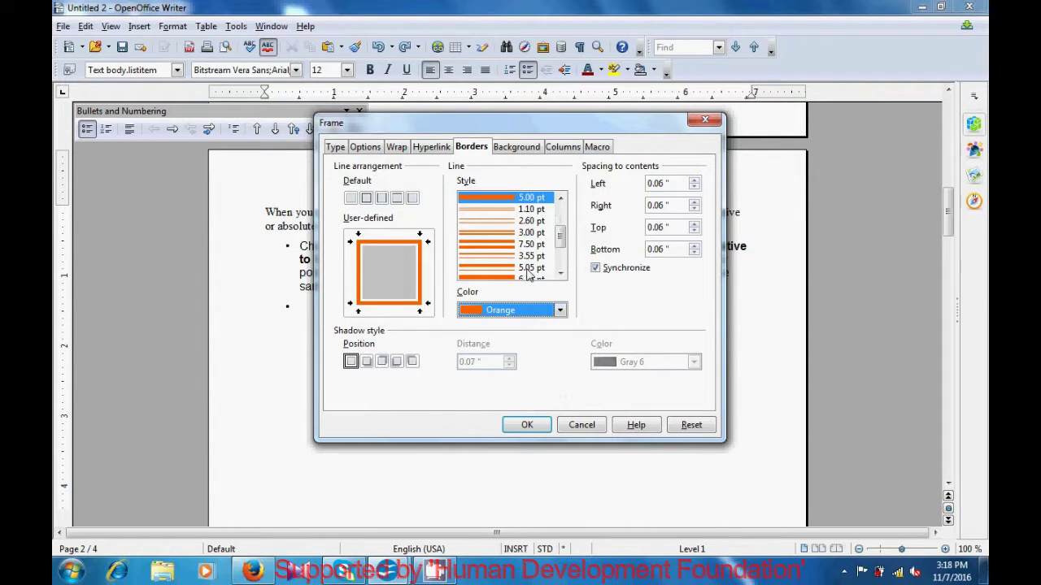
Step: Fill the frame background with Magenta and apply the changes
{"action": "left_click", "coordinate": [518, 150]}
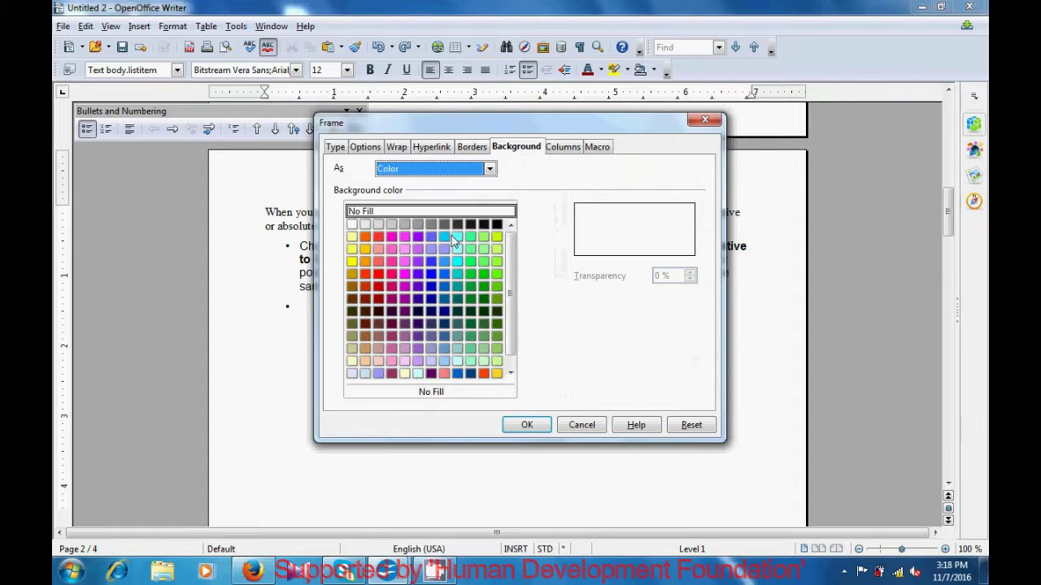
{"action": "left_click", "coordinate": [405, 240]}
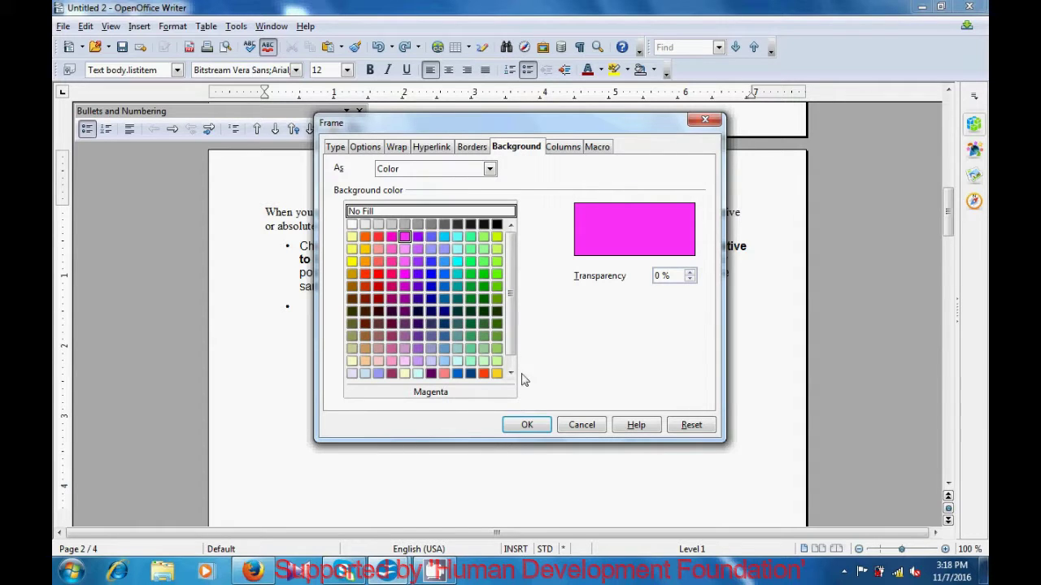
{"action": "left_click", "coordinate": [526, 425]}
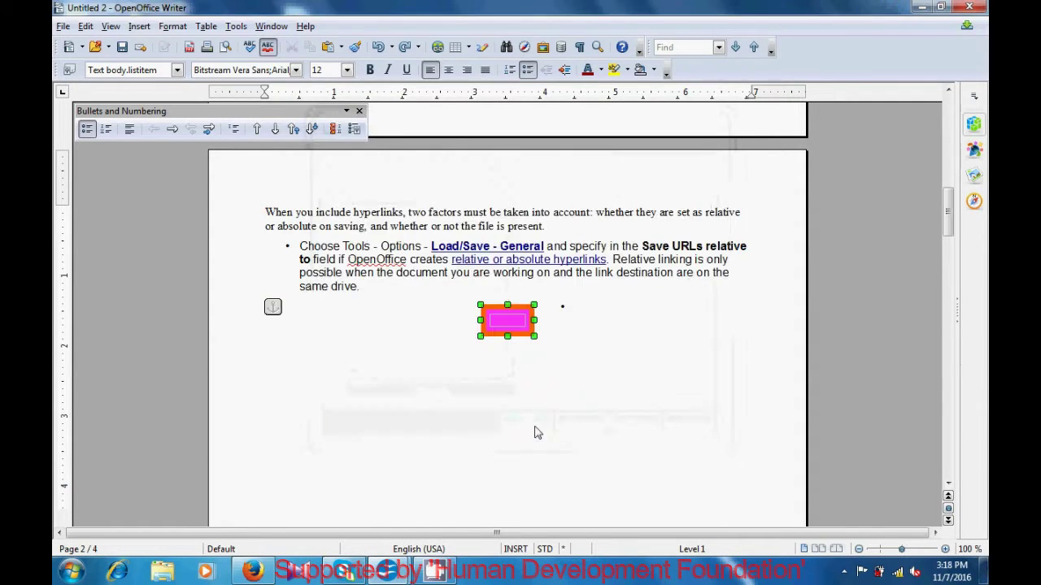
{"action": "left_click", "coordinate": [500, 380]}
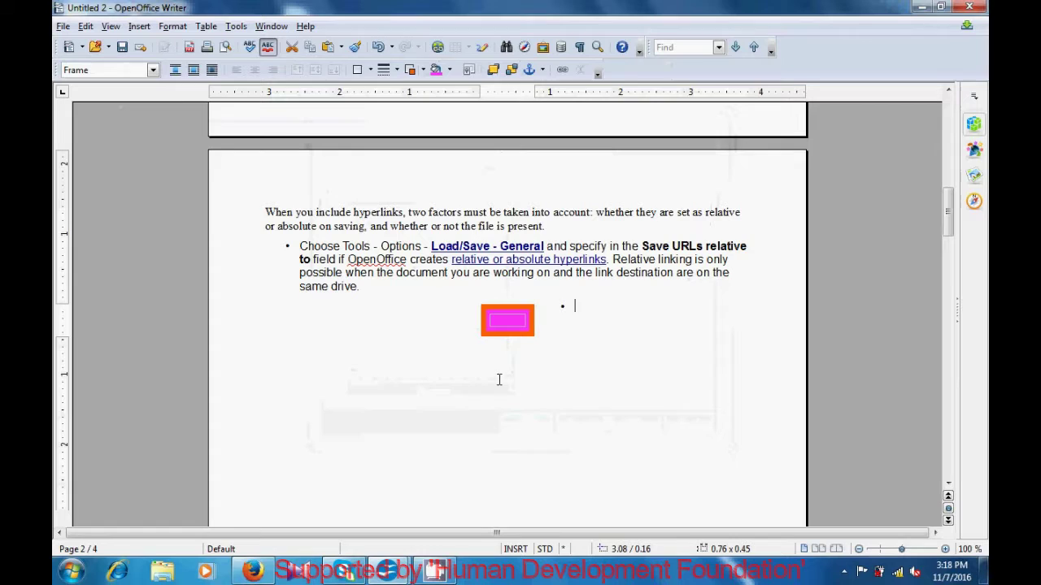
{"action": "left_click", "coordinate": [504, 321]}
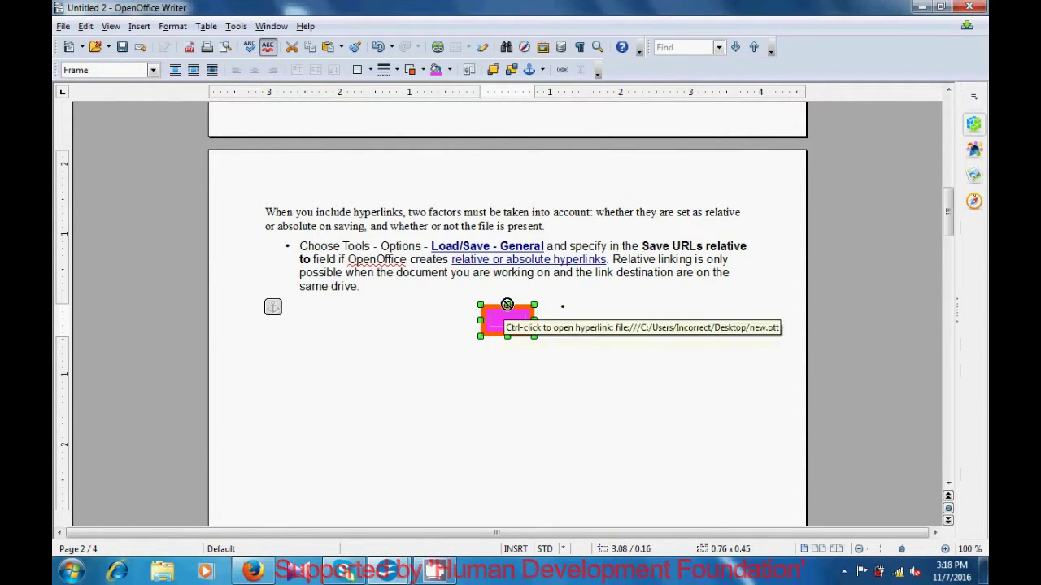
{"action": "left_click", "coordinate": [504, 321]}
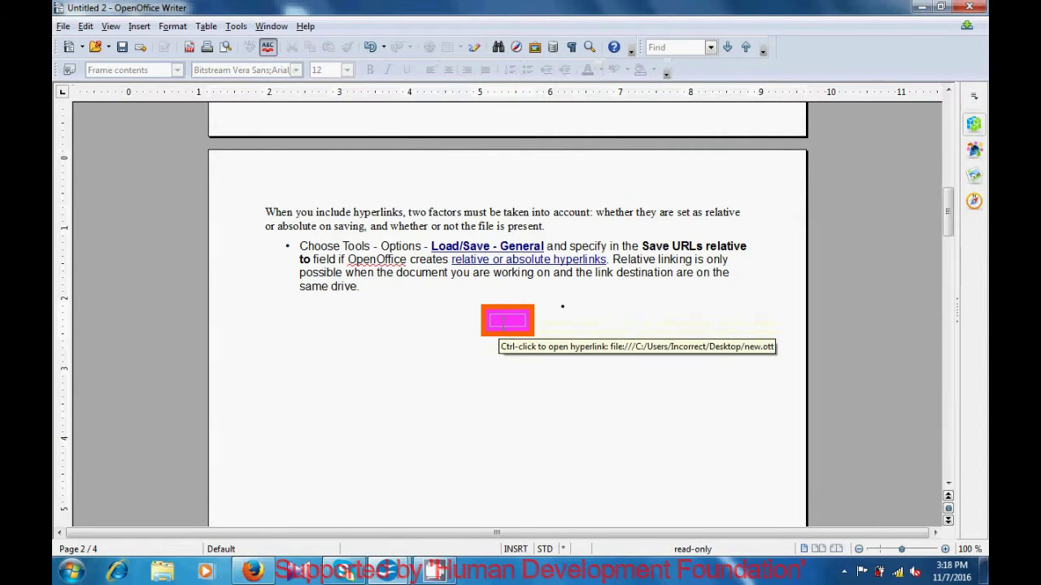
{"action": "key", "text": "BackSpace"}
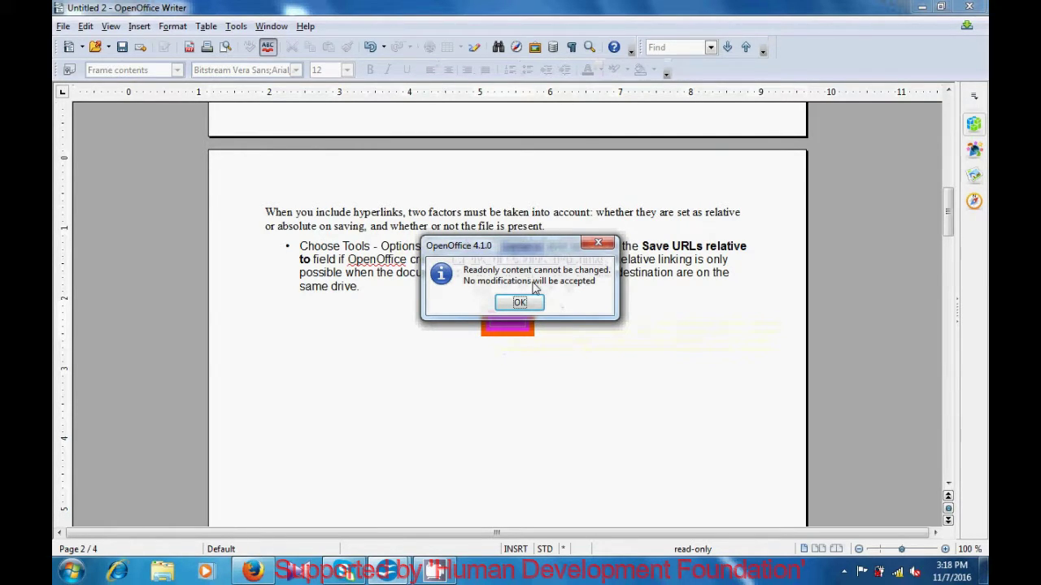
{"action": "left_click", "coordinate": [518, 304]}
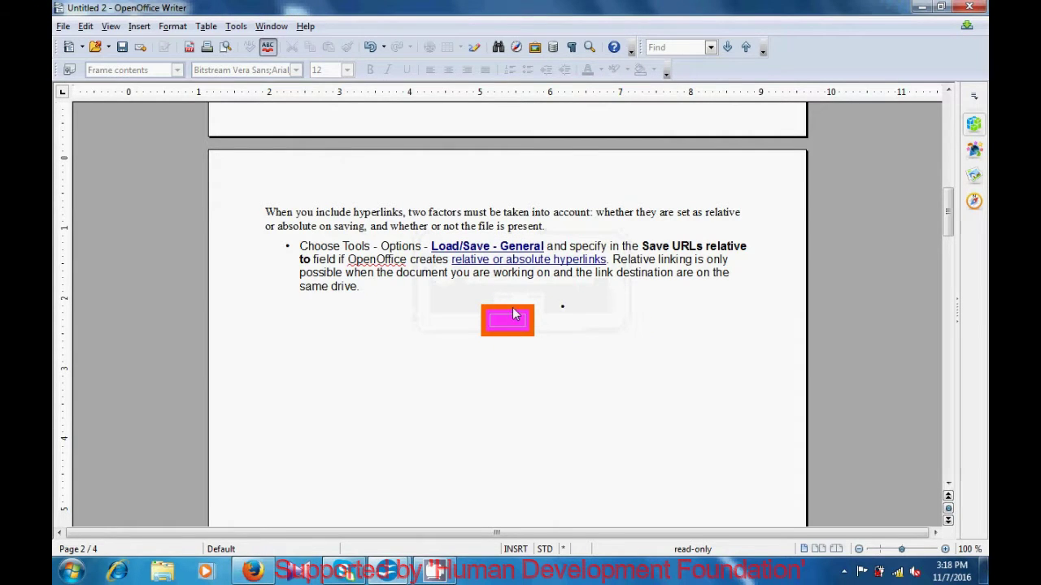
{"action": "left_click", "coordinate": [505, 318]}
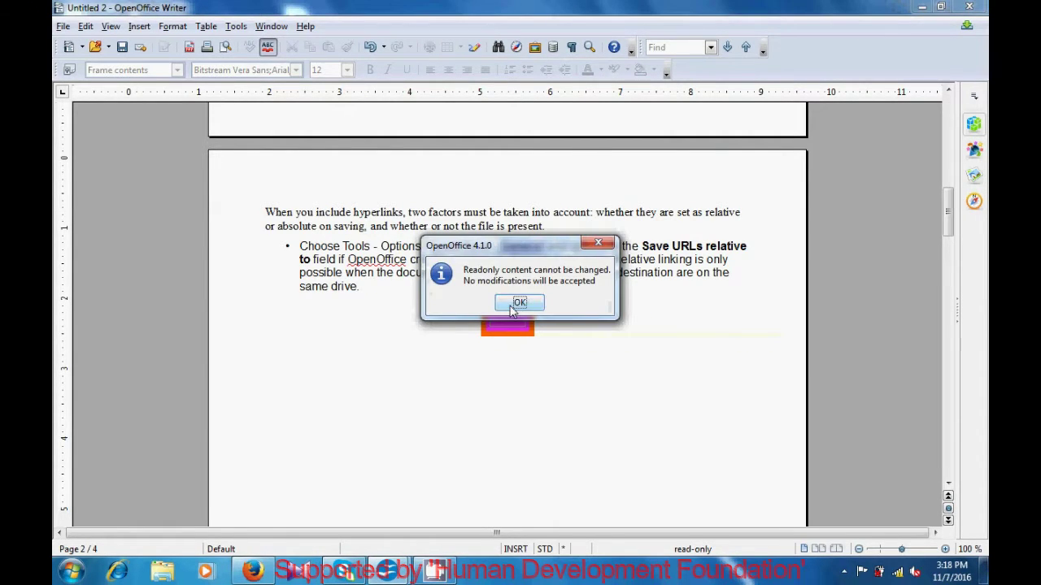
{"action": "left_click", "coordinate": [510, 307]}
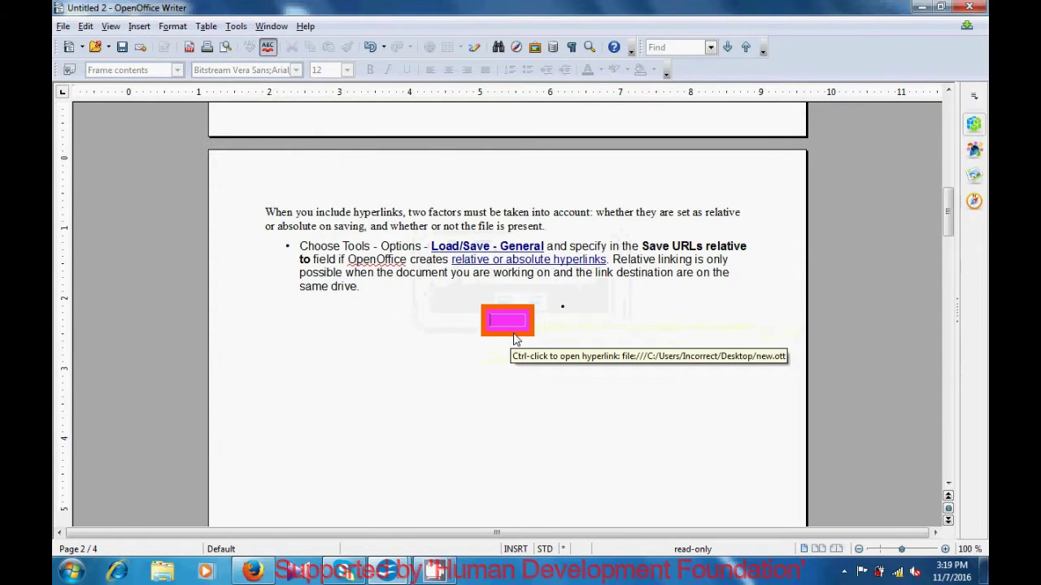
{"action": "left_click", "coordinate": [514, 338], "text": "ctrl"}
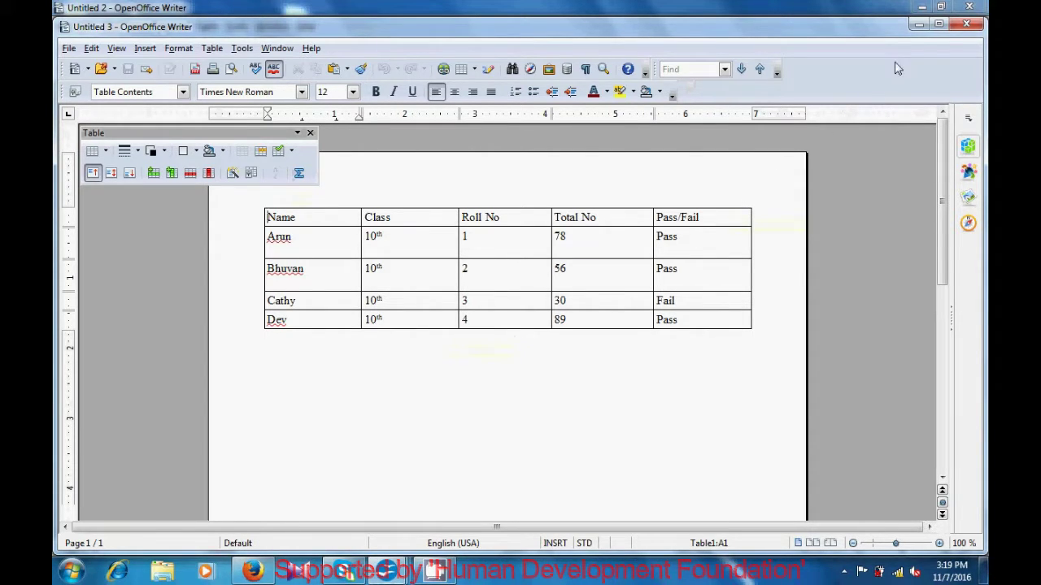
{"action": "left_click", "coordinate": [968, 26]}
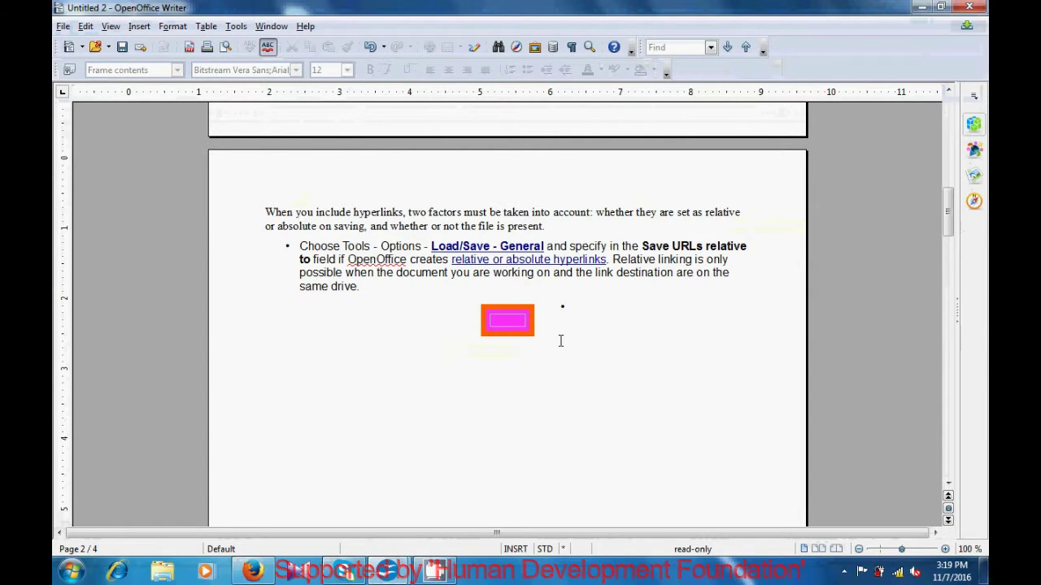
{"action": "left_click", "coordinate": [516, 313]}
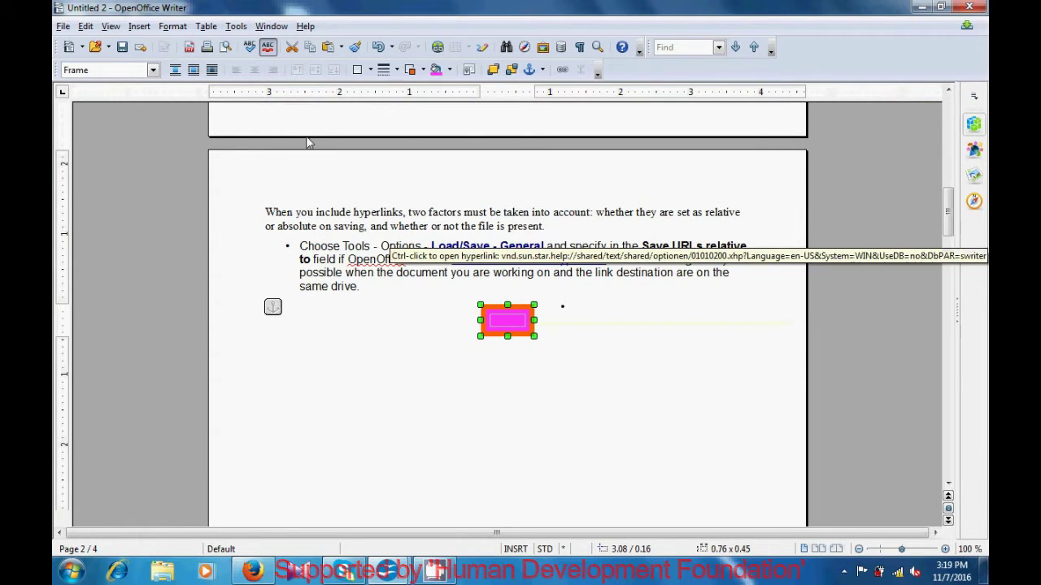
Step: Uncheck Contents, Position and Size protection in the frame's Options and confirm
{"action": "left_click", "coordinate": [143, 28]}
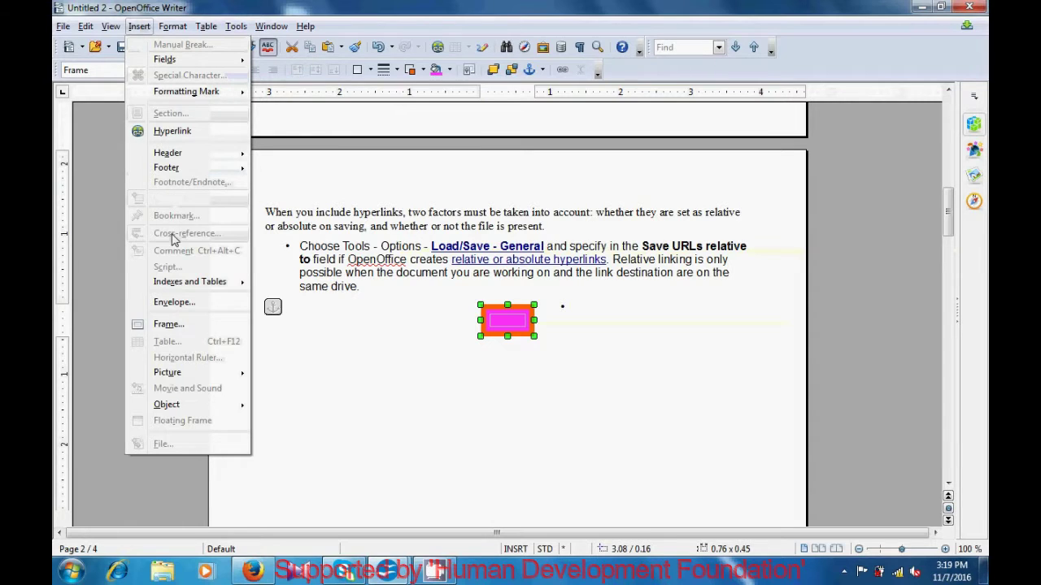
{"action": "left_click", "coordinate": [168, 325]}
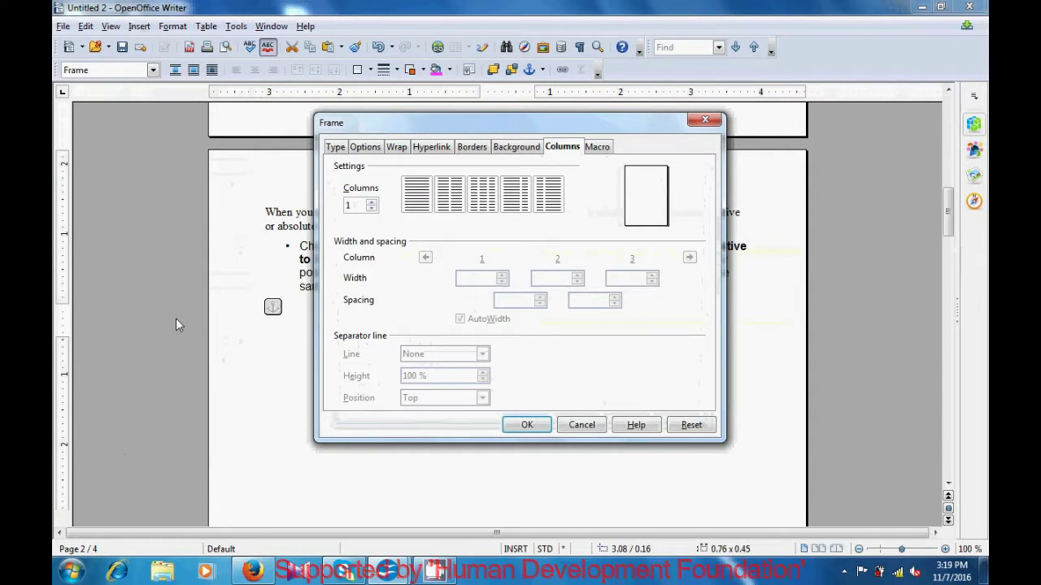
{"action": "left_click", "coordinate": [366, 148]}
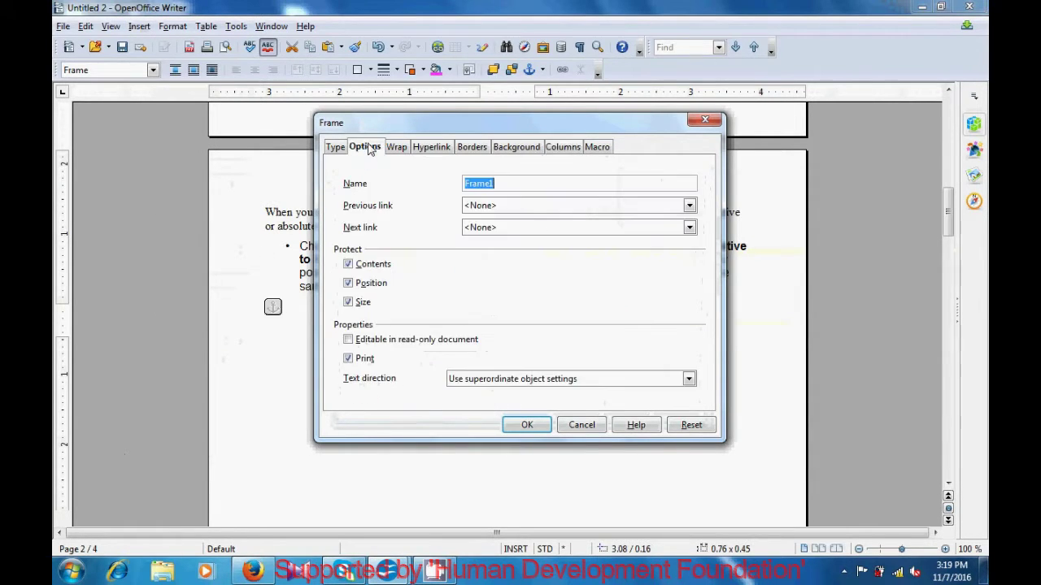
{"action": "left_click", "coordinate": [349, 265]}
{"action": "left_click", "coordinate": [348, 284]}
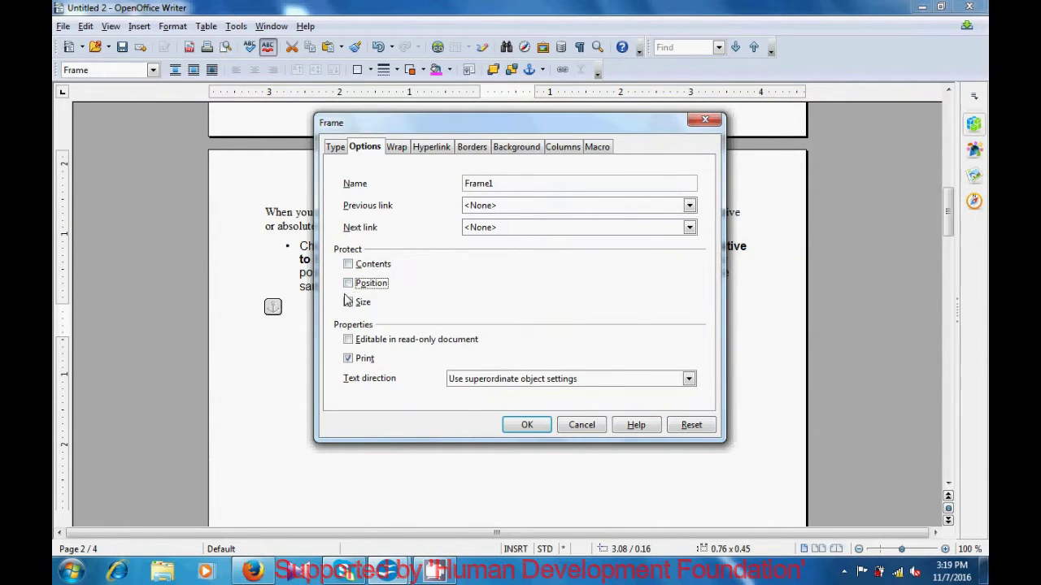
{"action": "left_click", "coordinate": [348, 303]}
{"action": "left_click", "coordinate": [527, 425]}
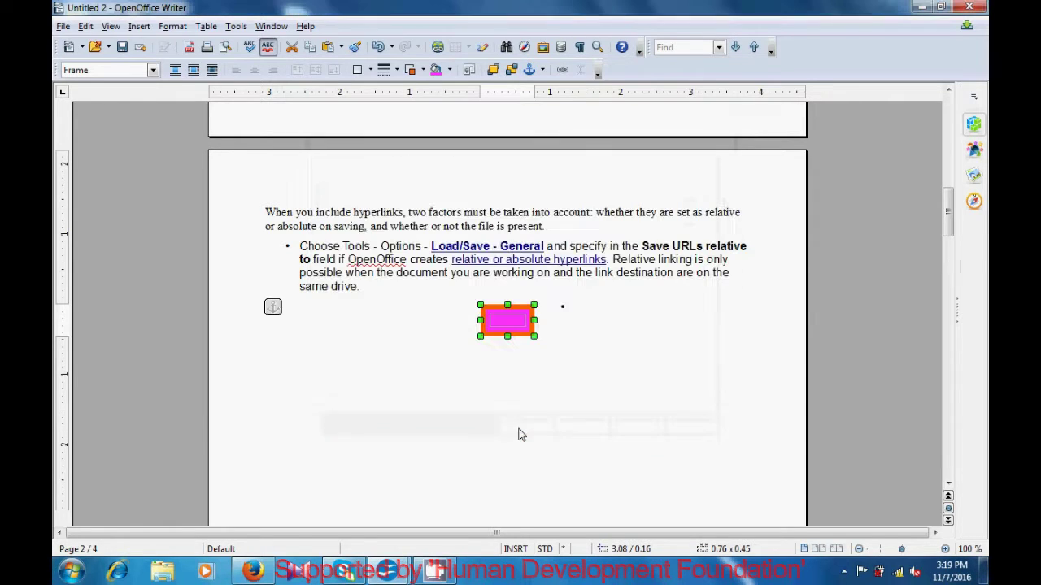
Step: Type 'fgdsgggf', 'hghghghgfh' and 'fhghghgfhfghjhf' as three frame lines, then select the 'When'…'same drive.' paragraphs
{"action": "left_click", "coordinate": [503, 374]}
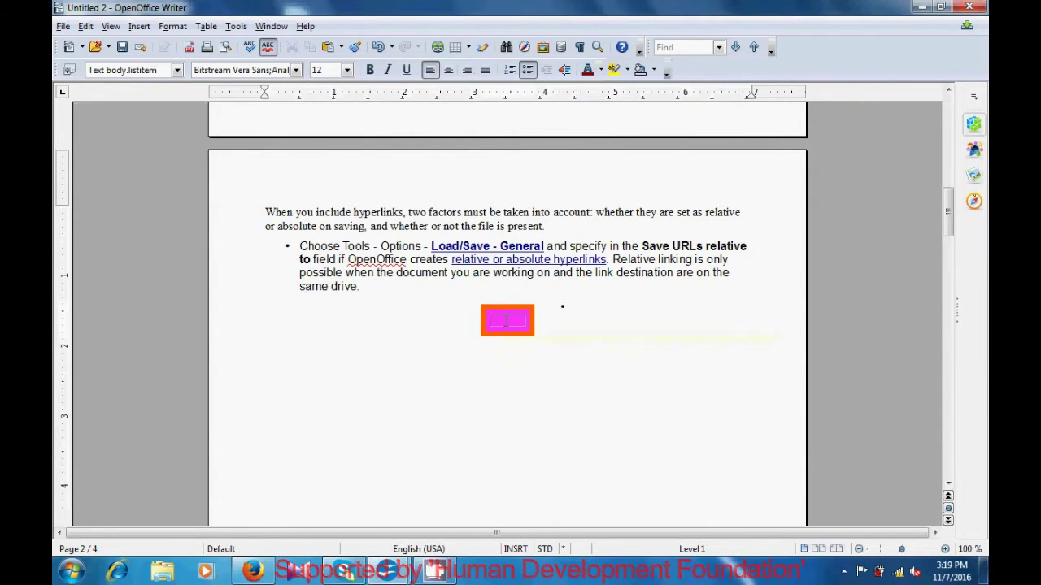
{"action": "left_click", "coordinate": [506, 320]}
{"action": "type", "text": "fgdsgggf"}
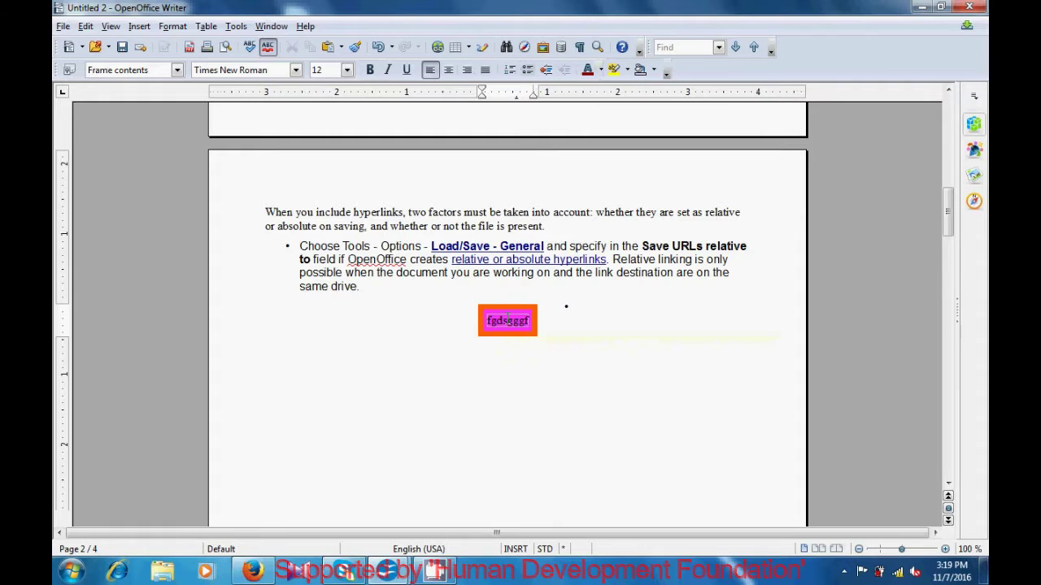
{"action": "key", "text": "Return"}
{"action": "type", "text": "hghghghgfh"}
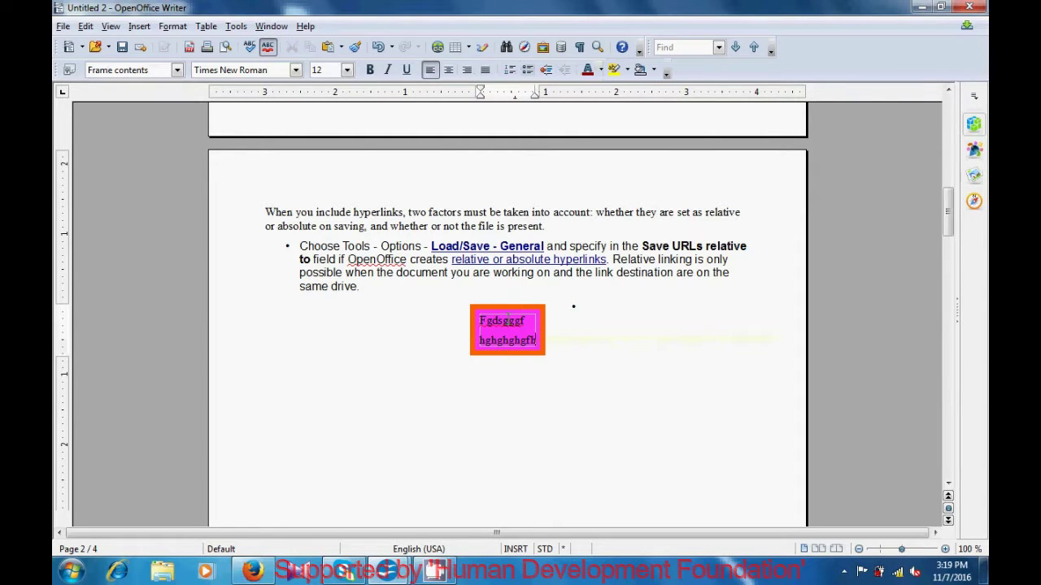
{"action": "key", "text": "Return"}
{"action": "type", "text": "fhghghgfhfghjhf"}
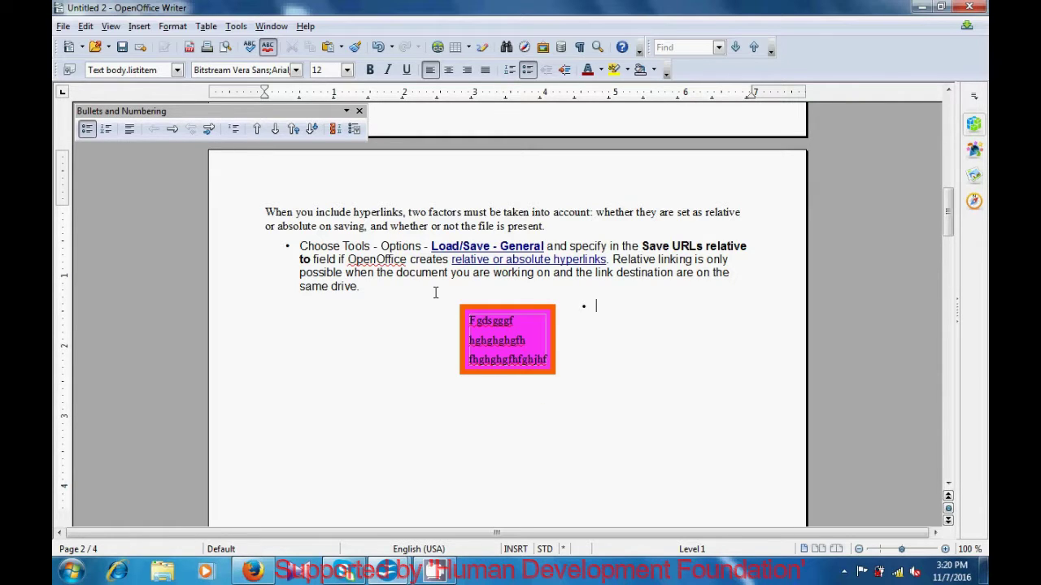
{"action": "left_click_drag", "start_coordinate": [266, 210], "coordinate": [495, 289]}
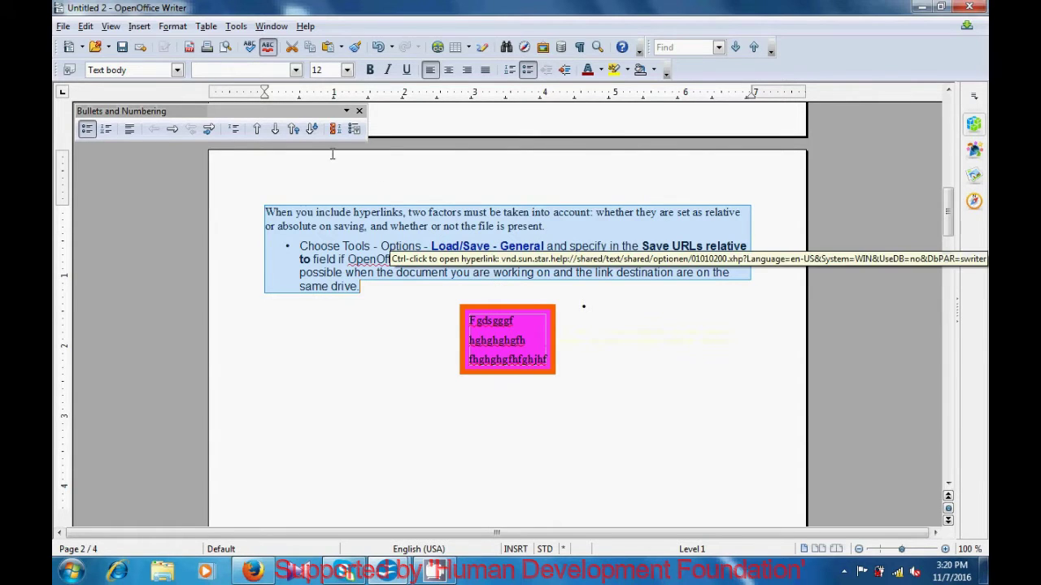
Step: Put the selected paragraphs in a frame with optimal, run-through text wrapping
{"action": "left_click", "coordinate": [144, 26]}
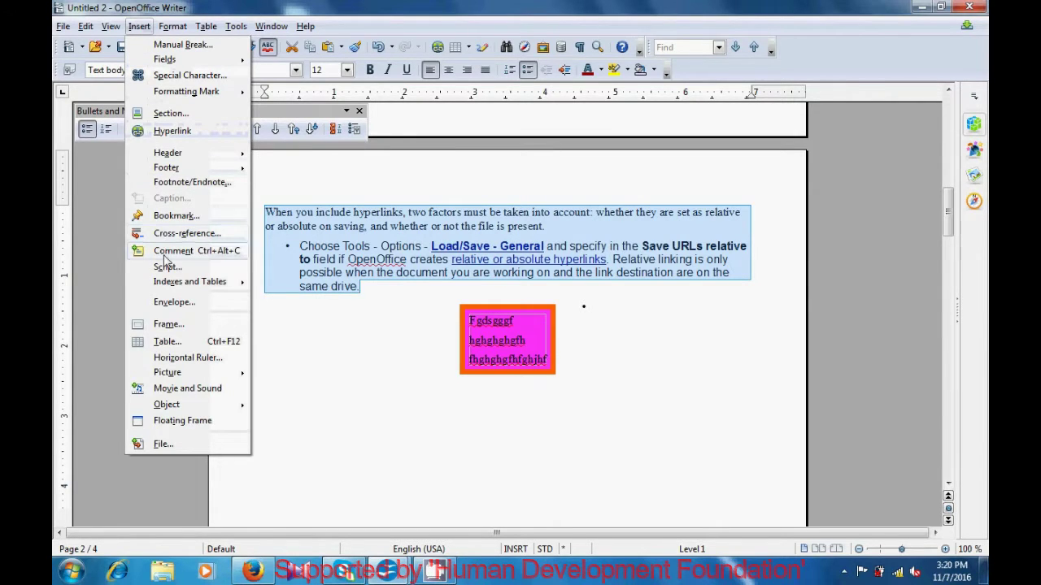
{"action": "left_click", "coordinate": [165, 324]}
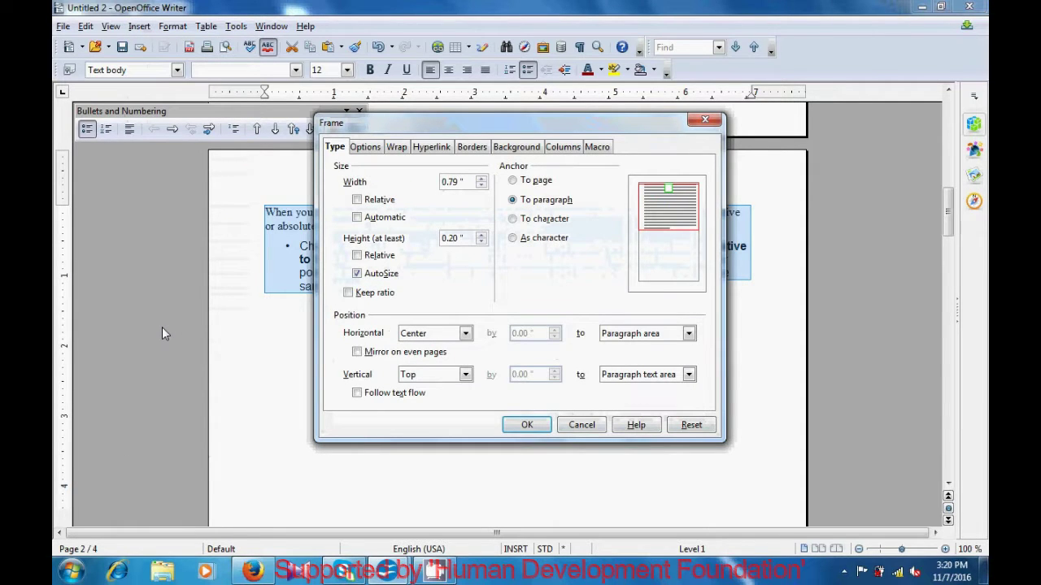
{"action": "left_click", "coordinate": [401, 147]}
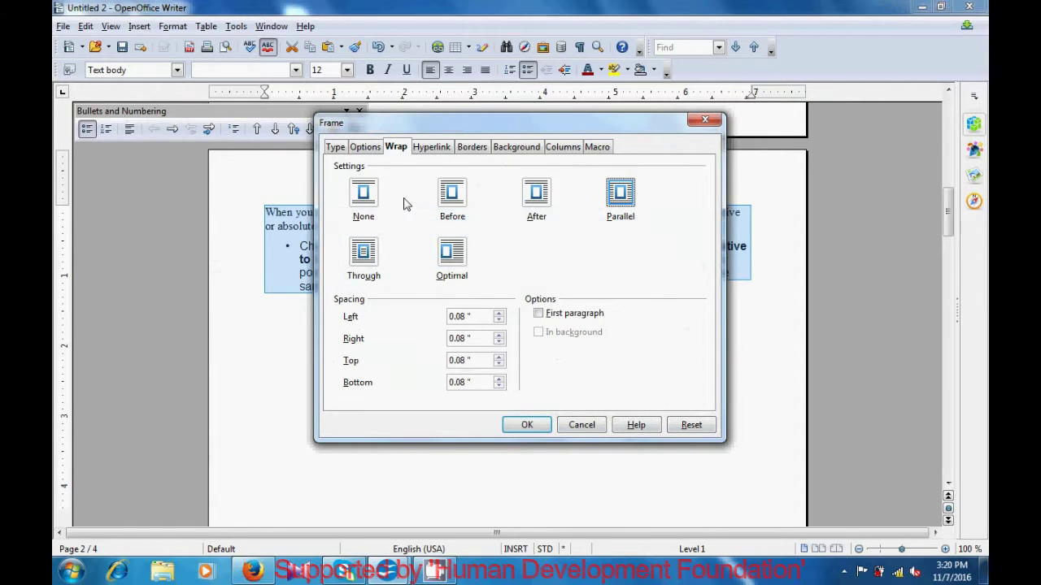
{"action": "left_click", "coordinate": [364, 203]}
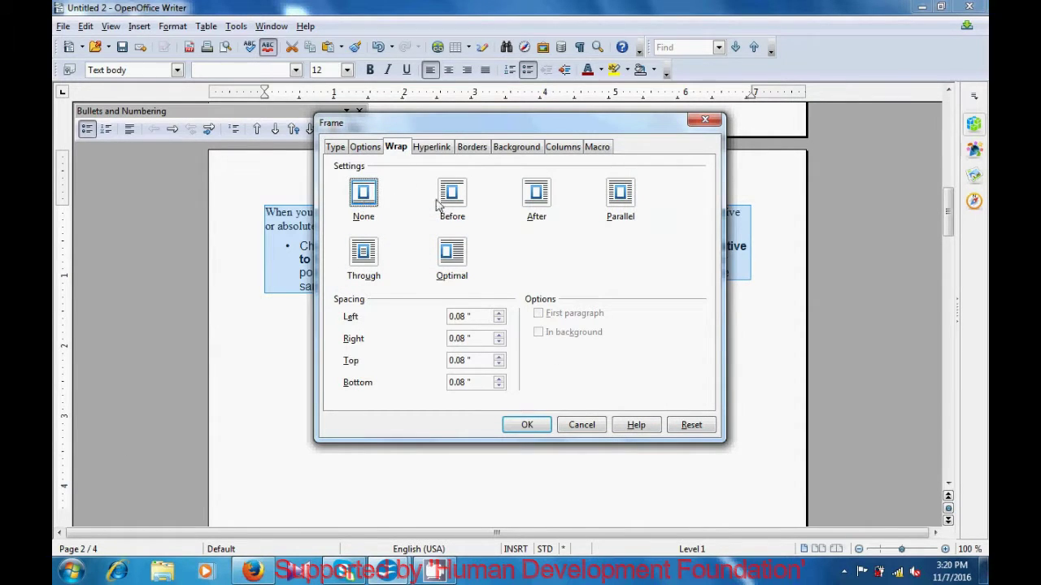
{"action": "left_click", "coordinate": [458, 254]}
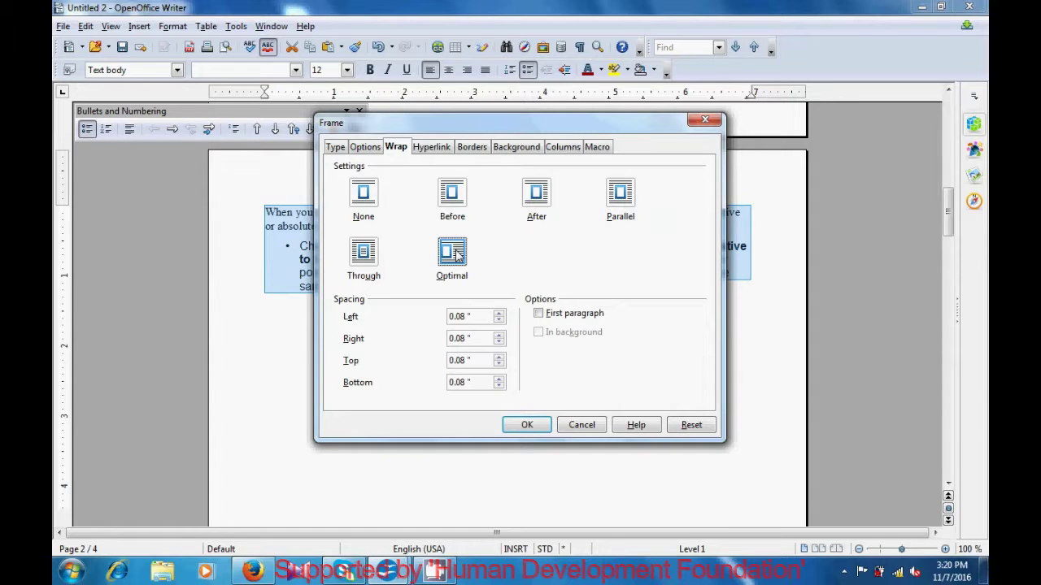
{"action": "left_click", "coordinate": [365, 260]}
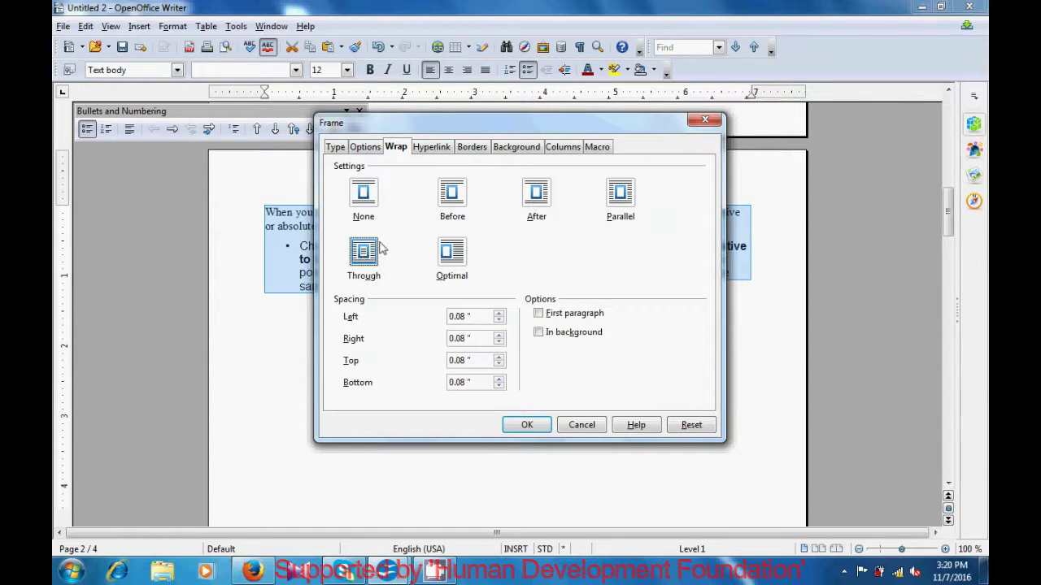
Step: Give the frame a 5 pt border and a single column
{"action": "left_click", "coordinate": [470, 147]}
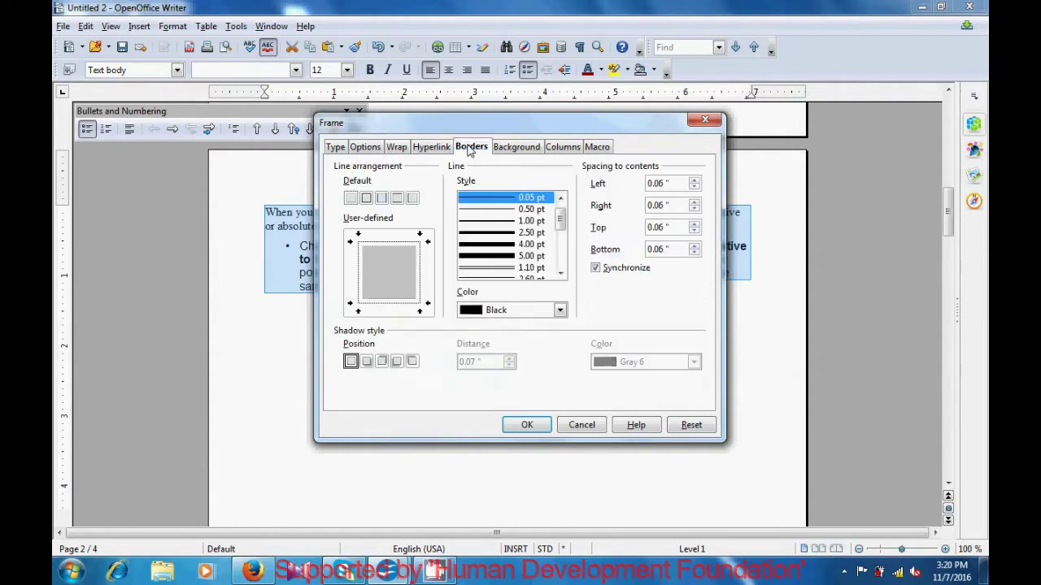
{"action": "left_click", "coordinate": [483, 257]}
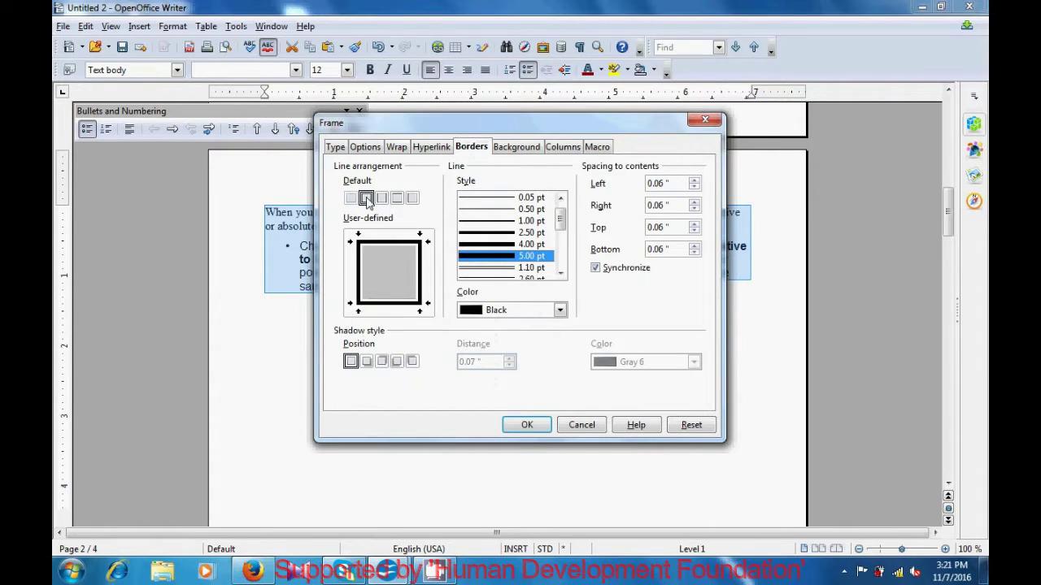
{"action": "left_click", "coordinate": [555, 148]}
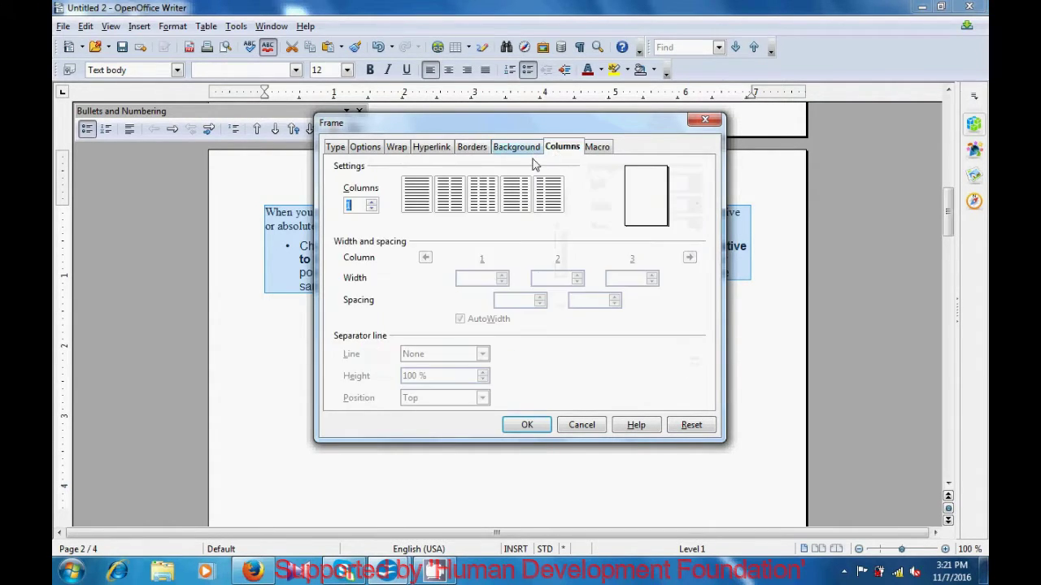
{"action": "left_click", "coordinate": [417, 198]}
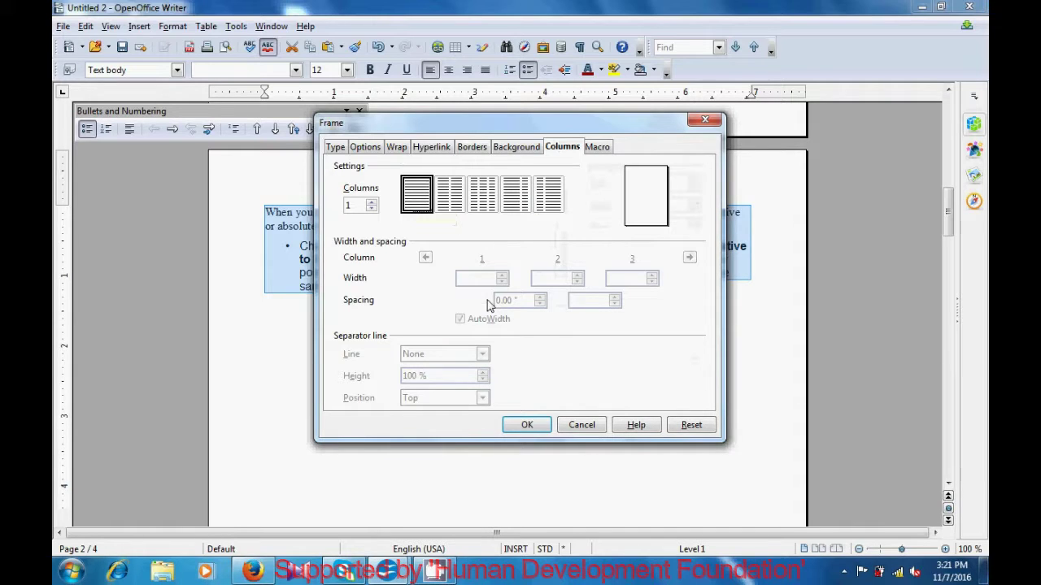
{"action": "left_click", "coordinate": [528, 425]}
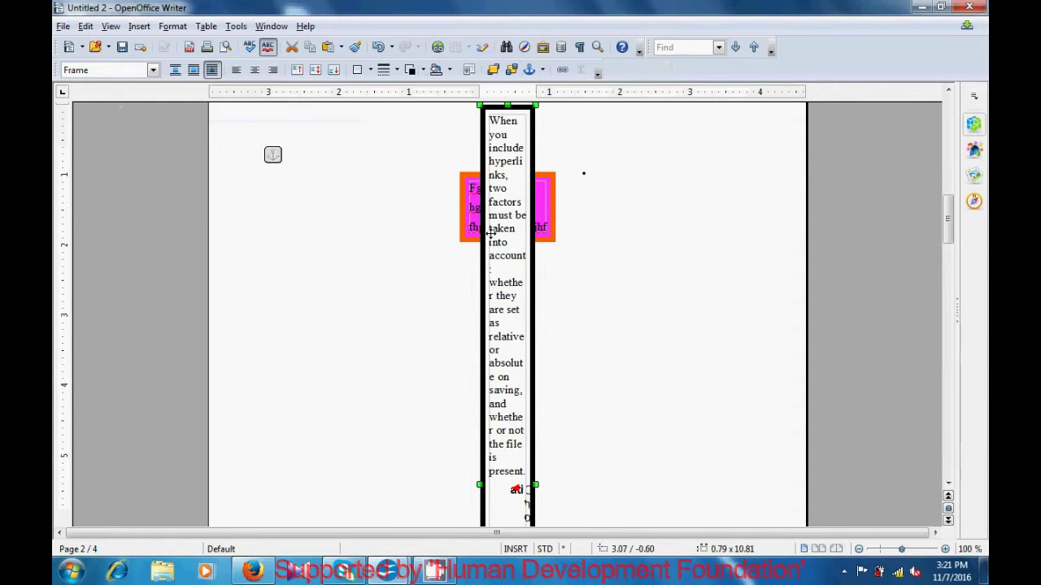
Step: Drag the narrow frame further right on page 2
{"action": "scroll", "coordinate": [491, 231], "scroll_direction": "down", "scroll_amount": 1}
{"action": "left_click_drag", "start_coordinate": [491, 231], "coordinate": [631, 232]}
{"action": "scroll", "coordinate": [632, 231], "scroll_direction": "up", "scroll_amount": 3}
{"action": "scroll", "coordinate": [632, 231], "scroll_direction": "down", "scroll_amount": 3}
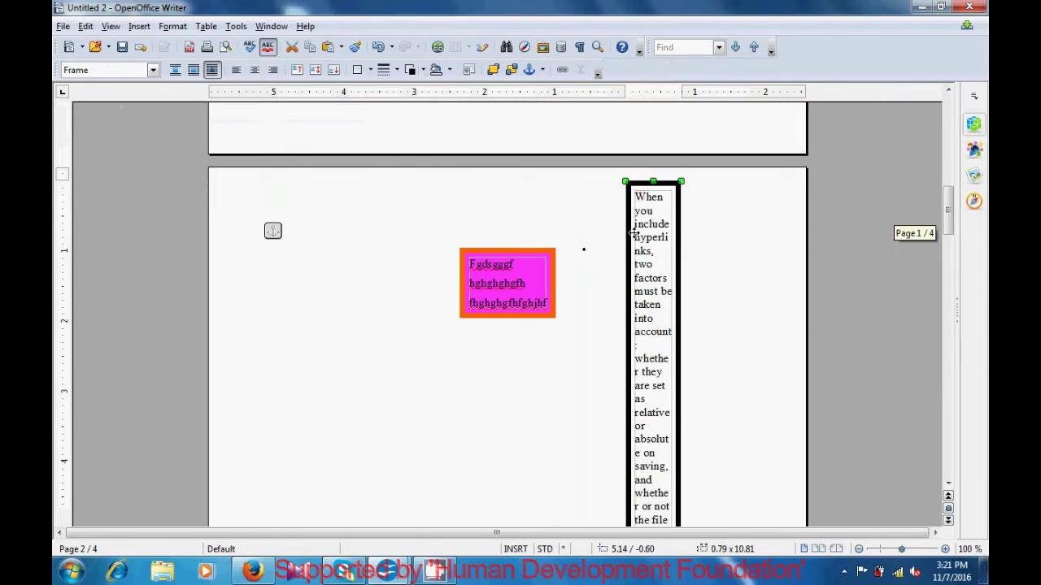
{"action": "scroll", "coordinate": [632, 231], "scroll_direction": "down", "scroll_amount": 10}
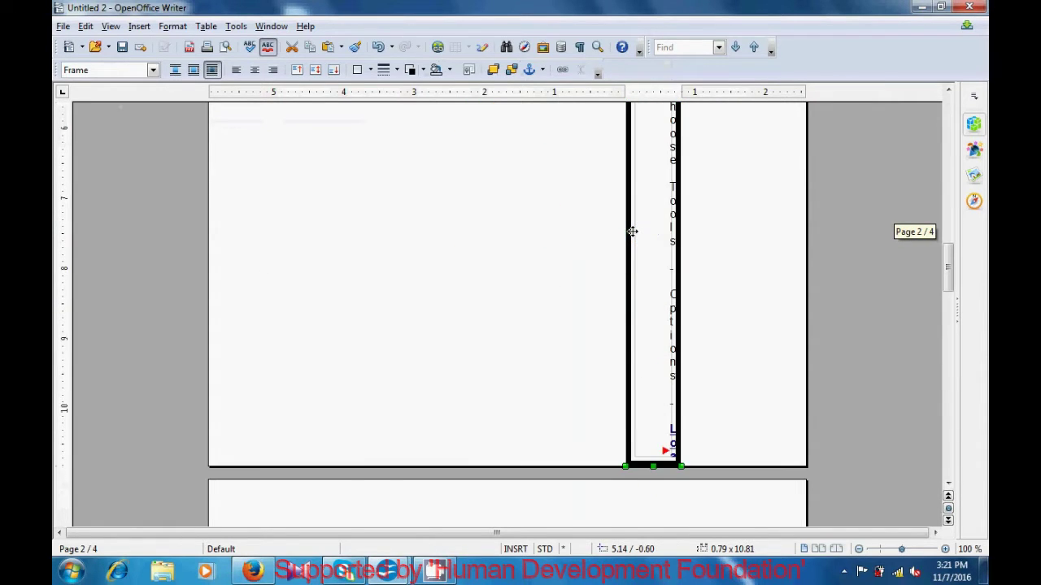
{"action": "scroll", "coordinate": [631, 232], "scroll_direction": "up", "scroll_amount": 8}
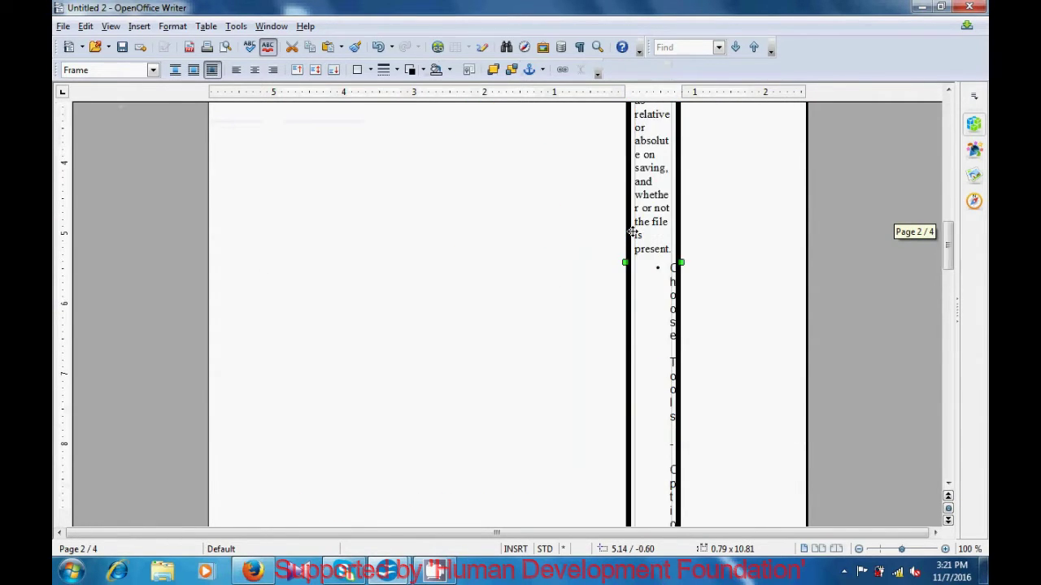
{"action": "scroll", "coordinate": [632, 232], "scroll_direction": "up", "scroll_amount": 5}
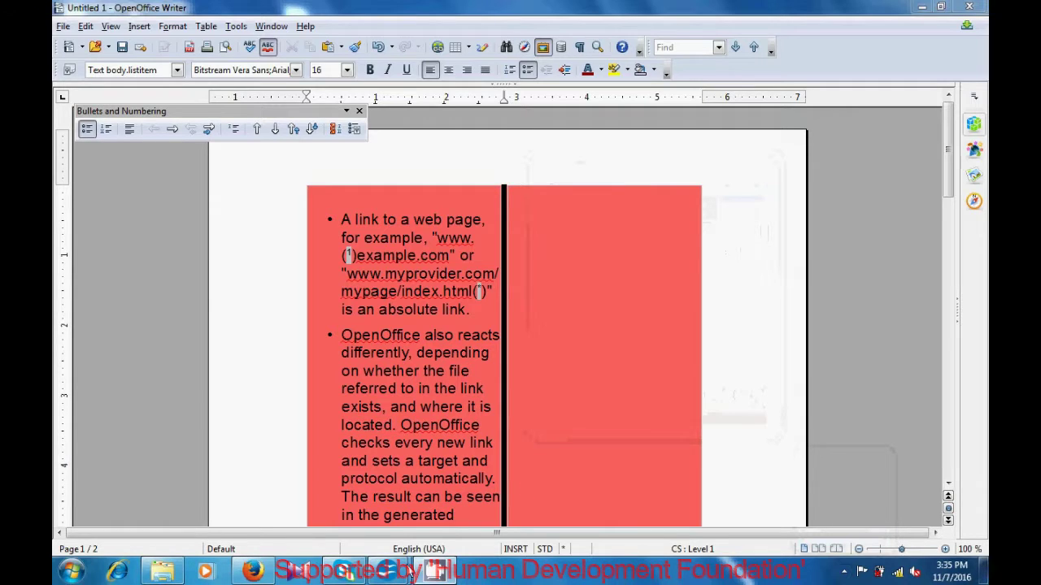
Step: Switch to the Untitled 2 document from the taskbar and open its Insert menu
{"action": "mouse_move", "coordinate": [388, 573]}
{"action": "left_click", "coordinate": [429, 492]}
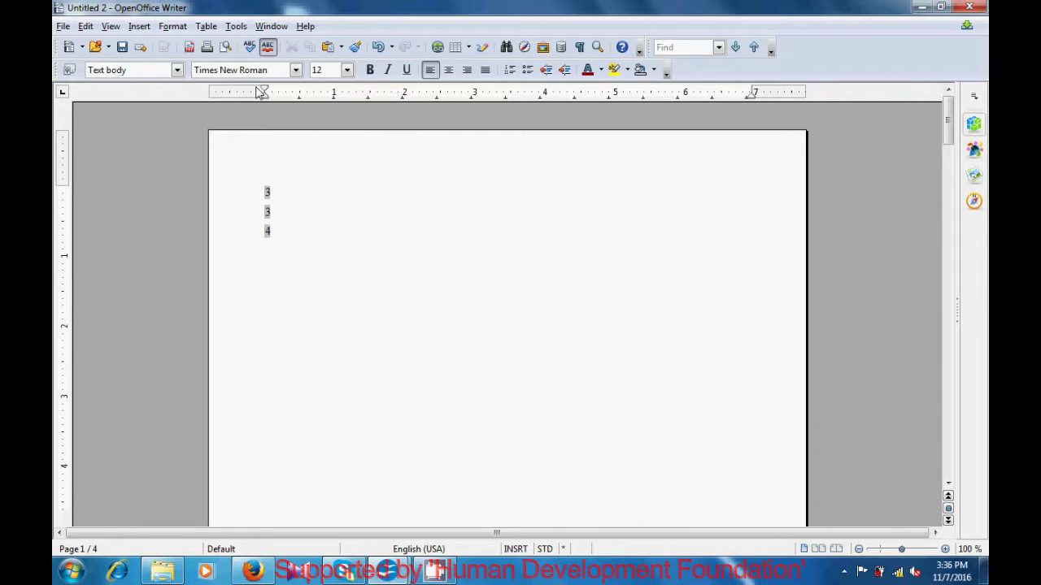
{"action": "left_click", "coordinate": [139, 27]}
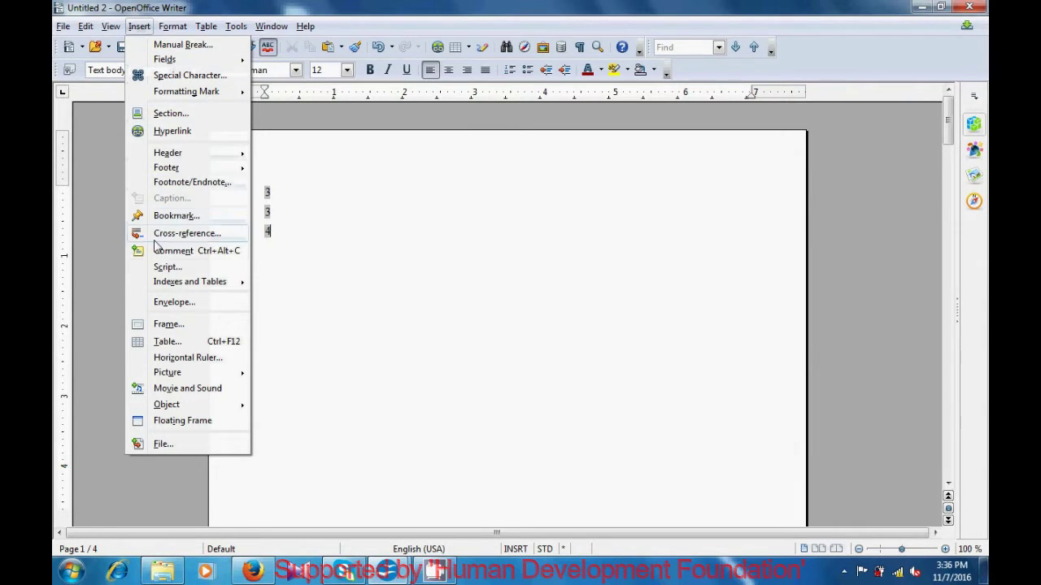
Step: Open the Envelope dialog, empty the Addressee box, and toggle Sender off and back on
{"action": "left_click", "coordinate": [169, 304]}
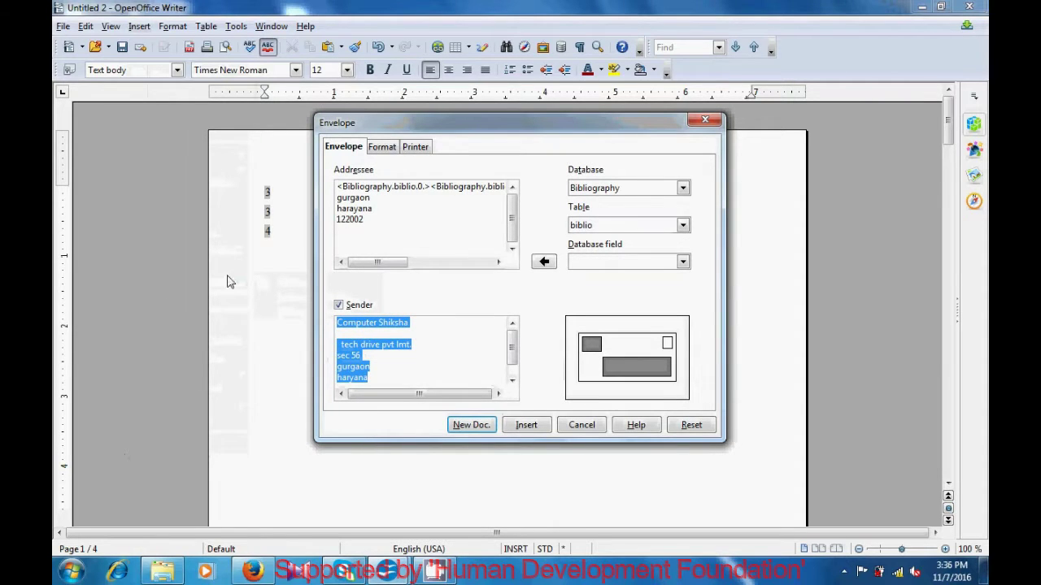
{"action": "left_click", "coordinate": [387, 227]}
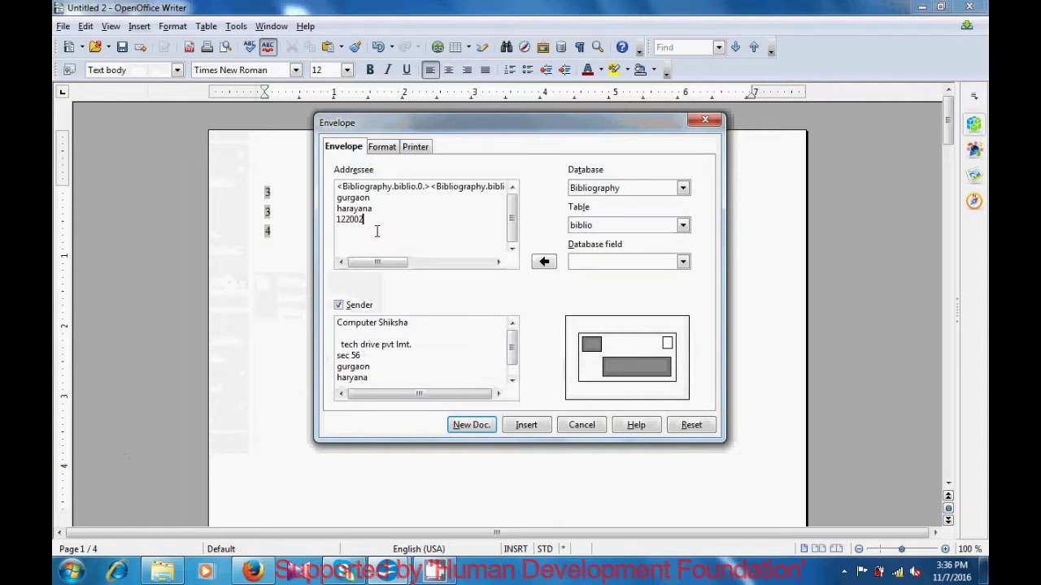
{"action": "key", "text": "ctrl+a"}
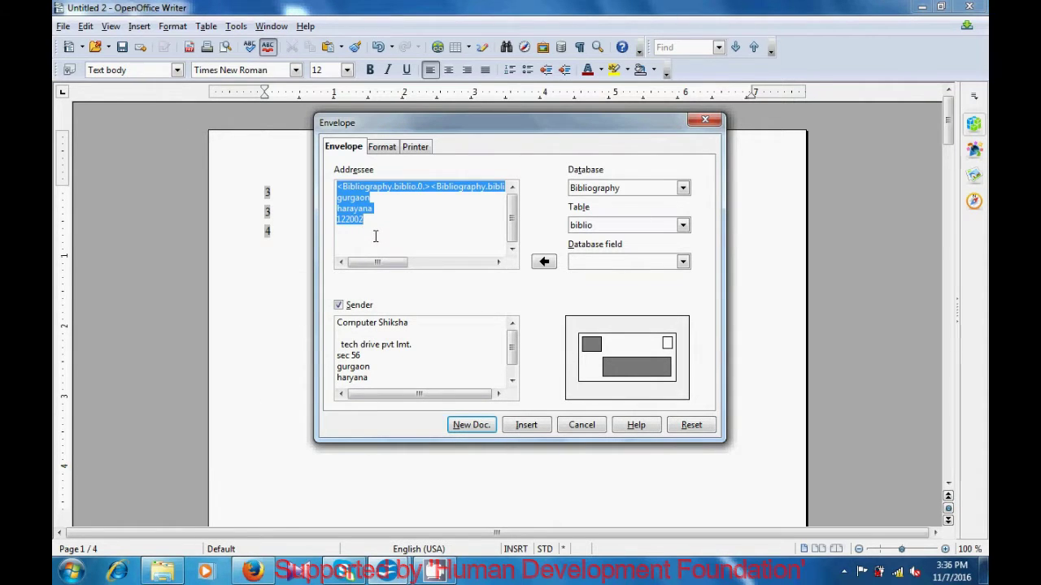
{"action": "key", "text": "Delete"}
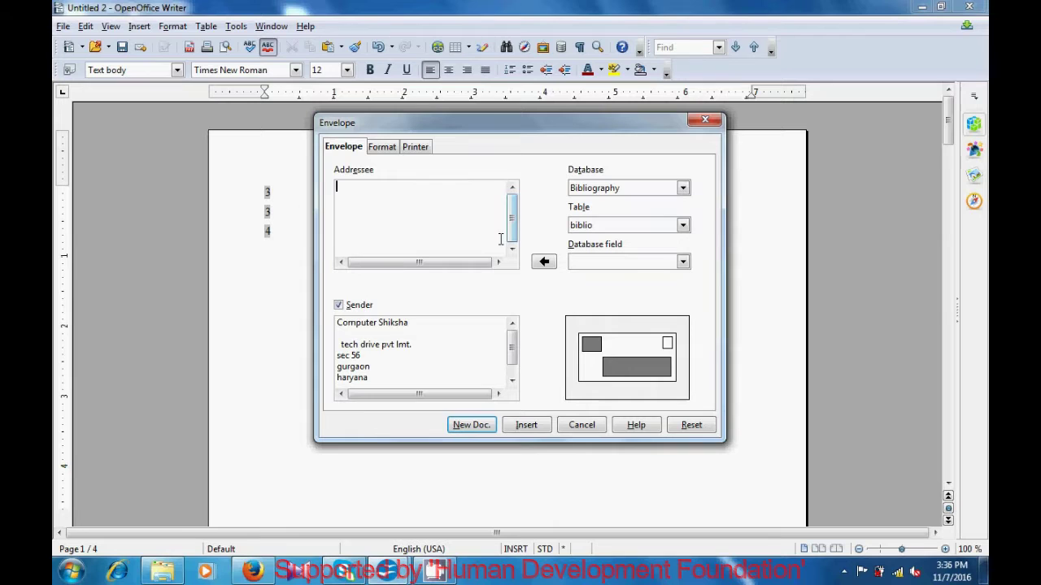
{"action": "left_click", "coordinate": [338, 305]}
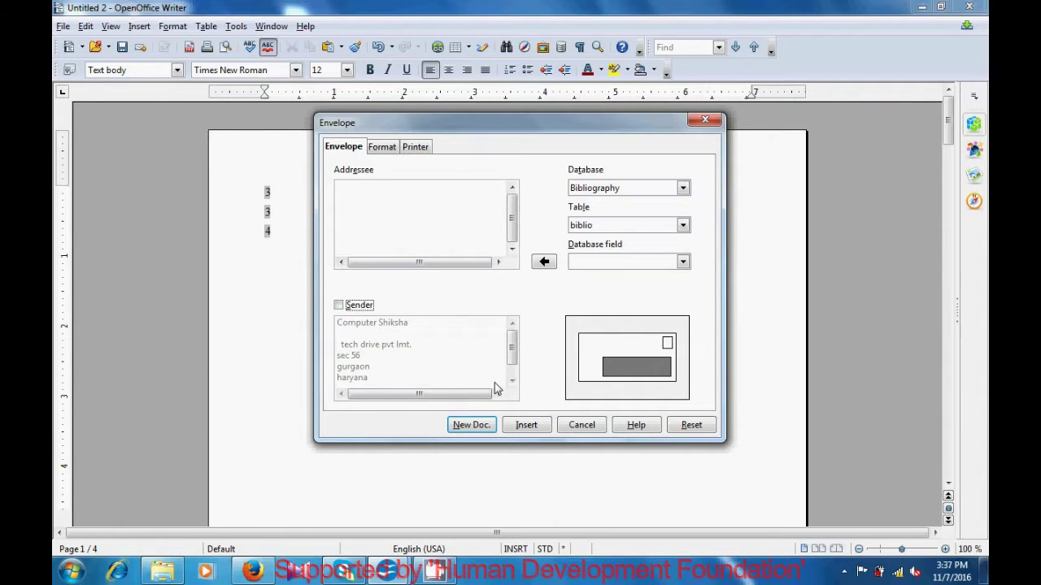
{"action": "left_click", "coordinate": [339, 306]}
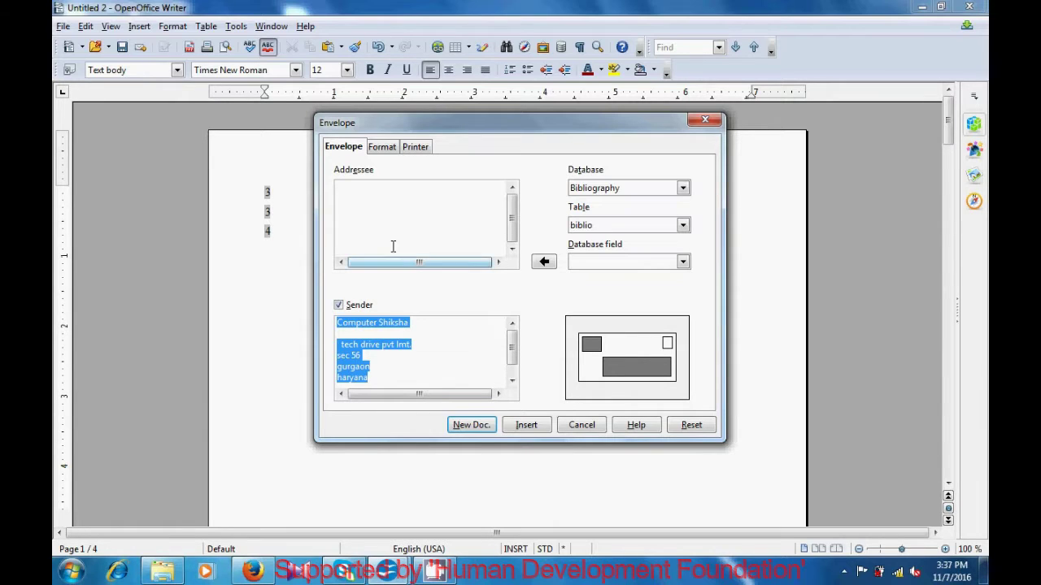
Step: Enter the recipient organisation's name and its first street-address line in the Addressee box
{"action": "left_click", "coordinate": [362, 190]}
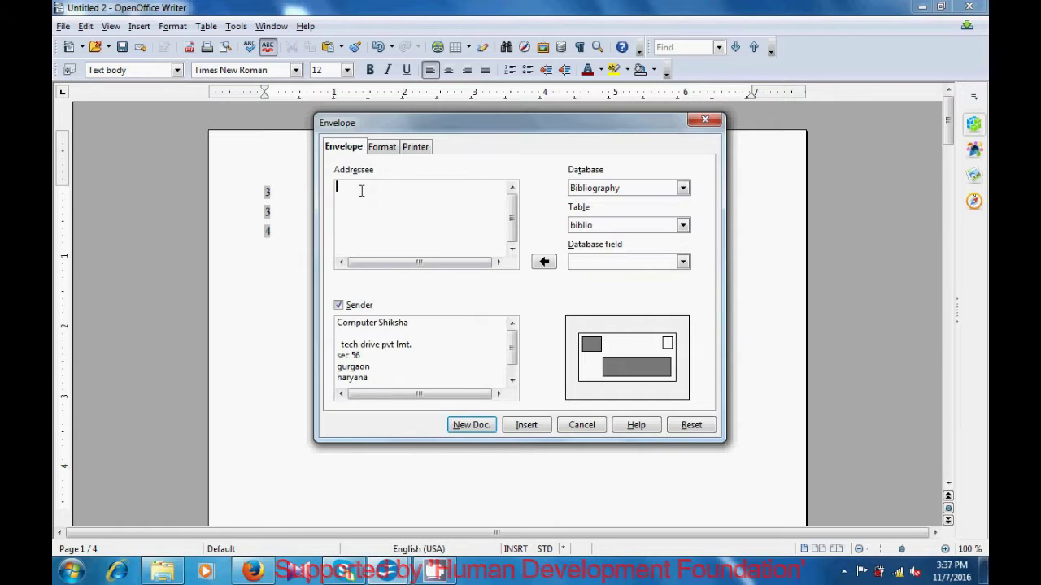
{"action": "type", "text": "Co"}
{"action": "type", "text": "pu"}
{"action": "key", "text": "BackSpace"}
{"action": "key", "text": "BackSpace"}
{"action": "type", "text": "mputer Shiksha"}
{"action": "key", "text": "Return"}
{"action": "type", "text": "G-576"}
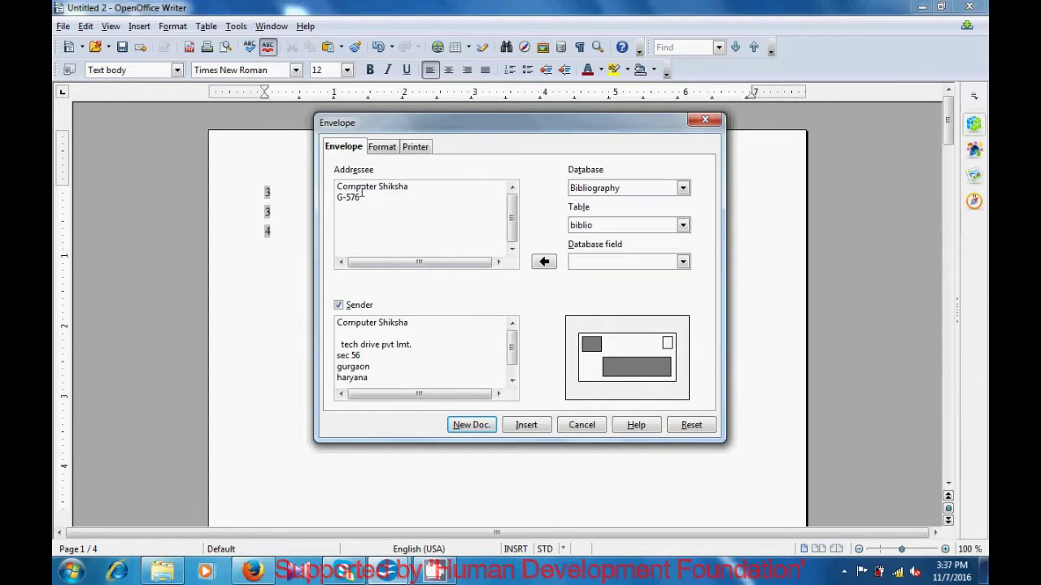
{"action": "type", "text": ", Florence Homes"}
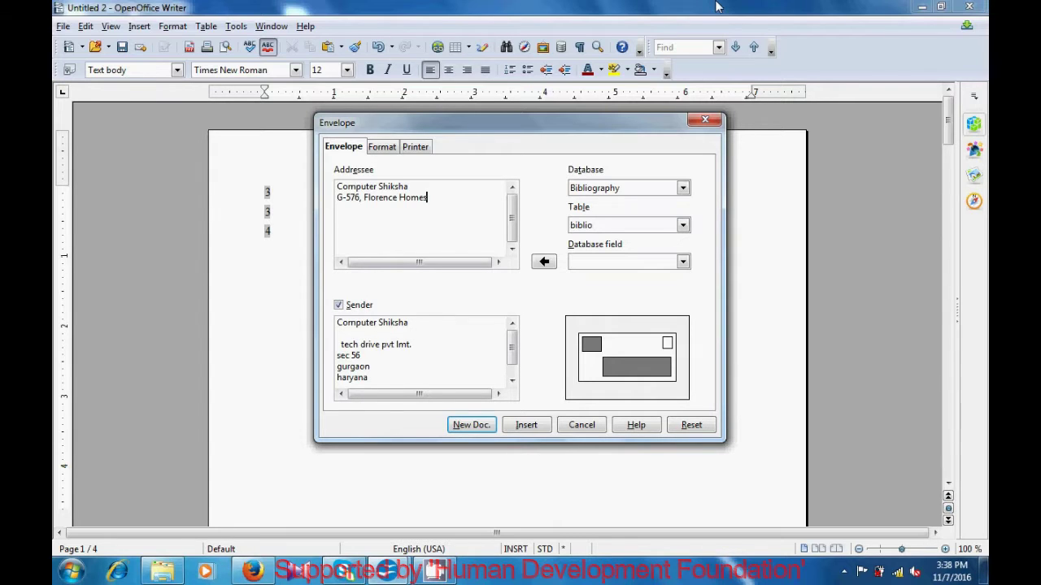
{"action": "type", "text": "."}
{"action": "type", "text": " Su"}
{"action": "type", "text": "shant"}
{"action": "type", "text": " L"}
{"action": "type", "text": "Ok11"}
Step: Finish the addressee's locality and sector lines, correcting typos along the way
{"action": "key", "text": "BackSpace"}
{"action": "key", "text": "BackSpace"}
{"action": "key", "text": "BackSpace"}
{"action": "key", "text": "BackSpace"}
{"action": "type", "text": "ok"}
{"action": "type", "text": " \\"}
{"action": "key", "text": "BackSpace"}
{"action": "type", "text": "|"}
{"action": "type", "text": "| Secdtoe"}
{"action": "key", "text": "BackSpace"}
{"action": "key", "text": "BackSpace"}
{"action": "key", "text": "BackSpace"}
{"action": "key", "text": "BackSpace"}
{"action": "key", "text": "BackSpace"}
{"action": "type", "text": "ctor"}
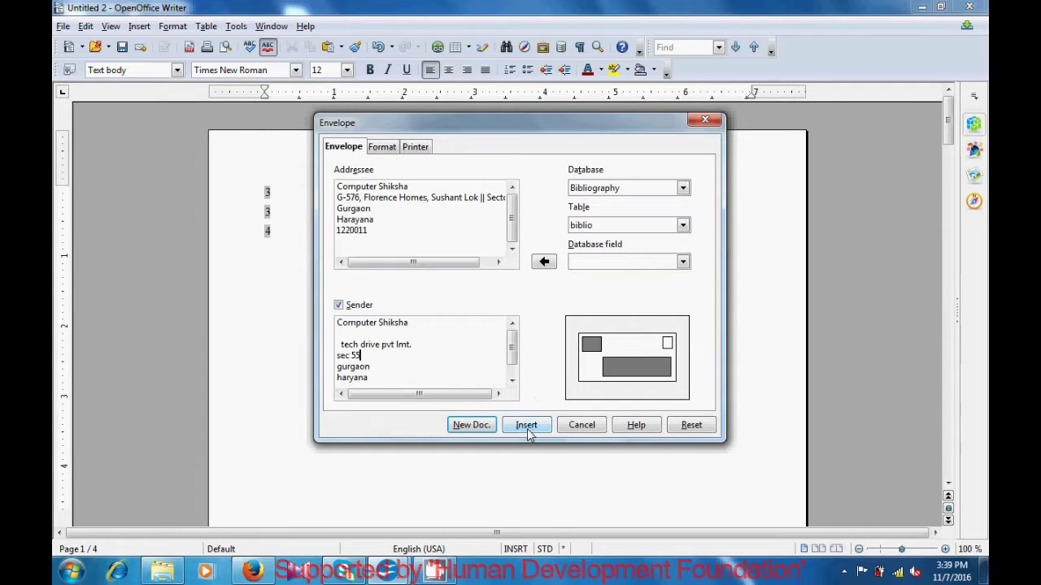
Step: Insert the envelope into Untitled 2 and place the caret in its recipient address block
{"action": "left_click", "coordinate": [527, 429]}
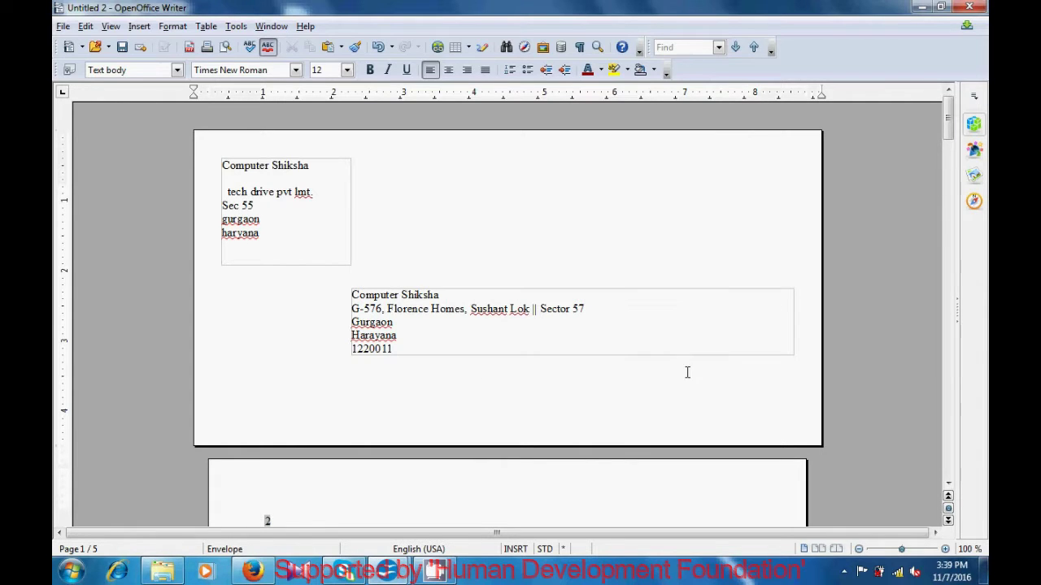
{"action": "left_click", "coordinate": [600, 315]}
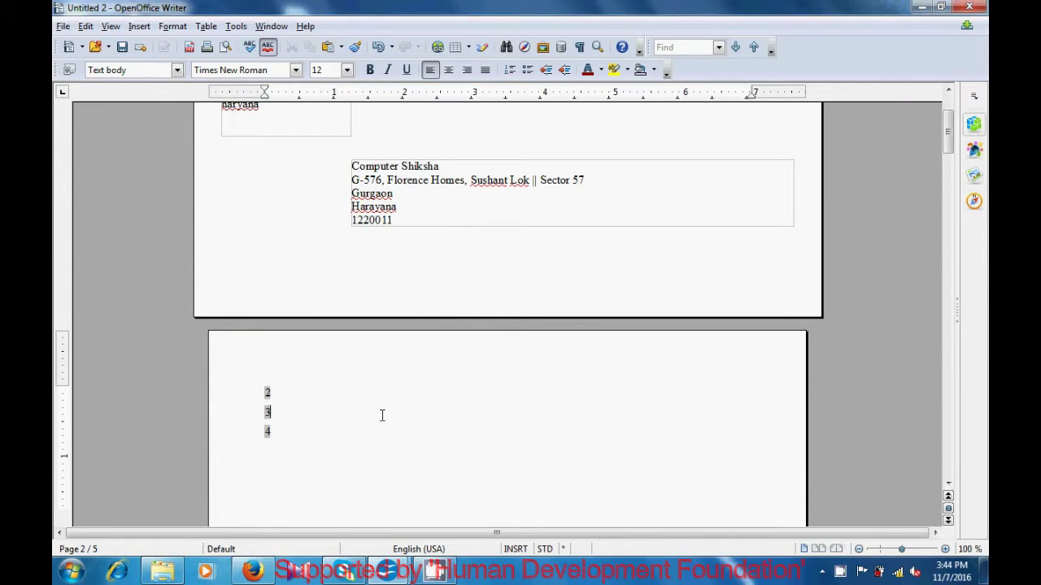
Step: Scroll to the 2, 3, 4 cross-reference lines on page 2 and open the Insert menu
{"action": "scroll", "coordinate": [381, 416], "scroll_direction": "down", "scroll_amount": 2}
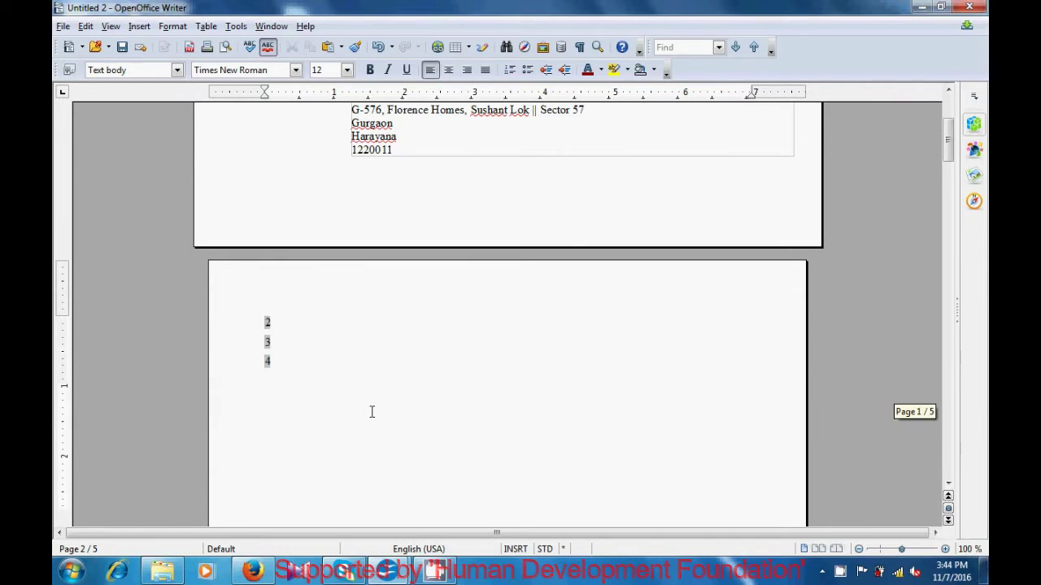
{"action": "scroll", "coordinate": [371, 412], "scroll_direction": "down", "scroll_amount": 5}
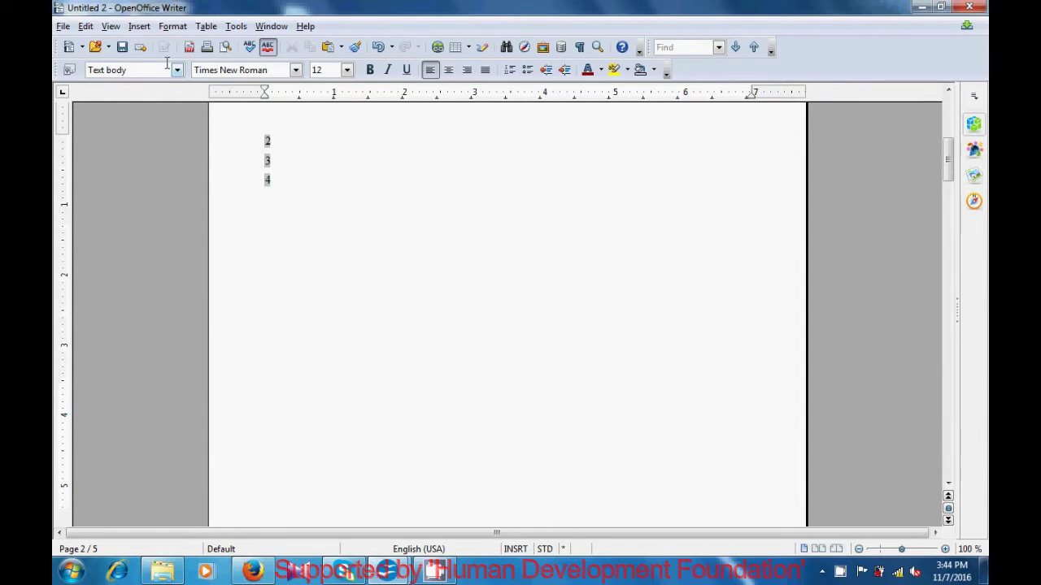
{"action": "left_click", "coordinate": [139, 26]}
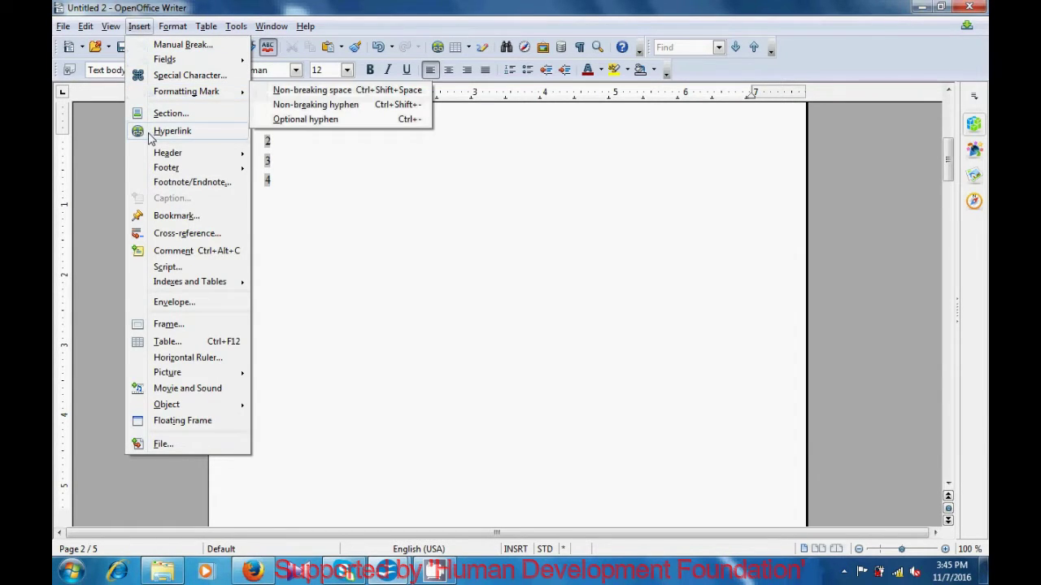
{"action": "mouse_move", "coordinate": [154, 174]}
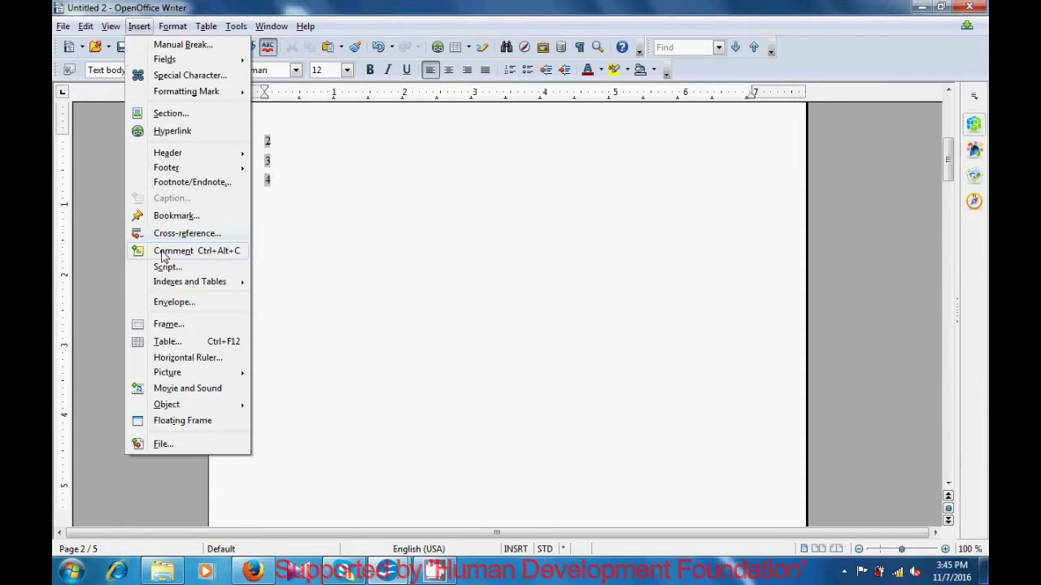
Step: Insert the first blue horizontal rule between lines 3 and 4 on page 2
{"action": "left_click", "coordinate": [181, 359]}
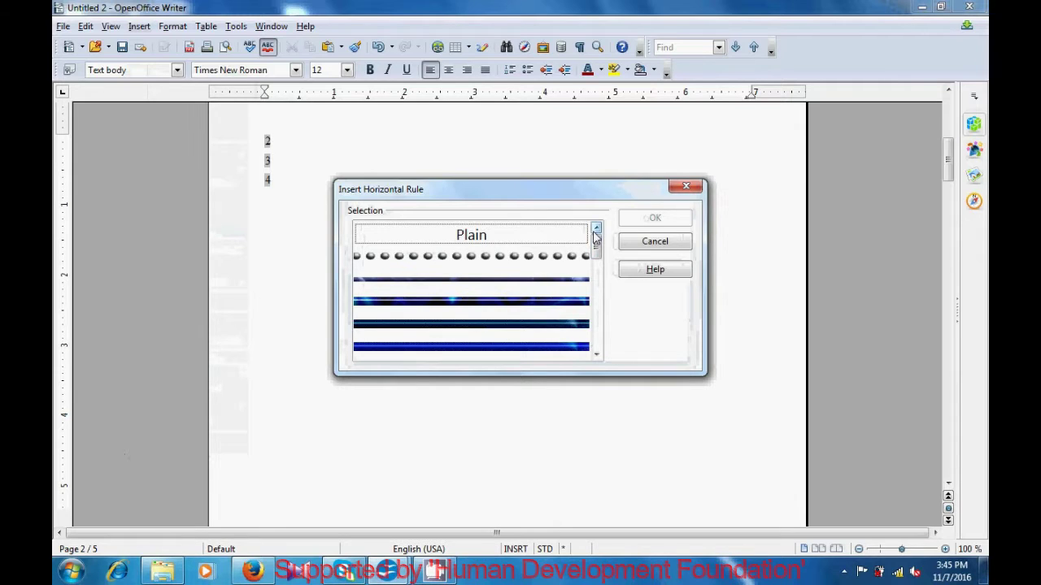
{"action": "left_click_drag", "start_coordinate": [597, 247], "coordinate": [597, 251]}
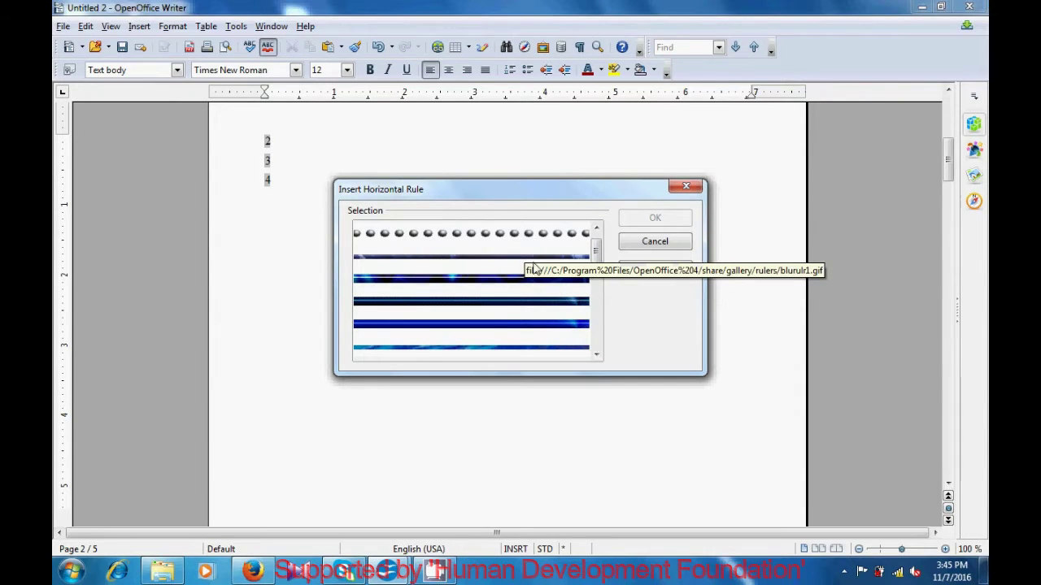
{"action": "left_click_drag", "start_coordinate": [596, 250], "coordinate": [597, 292]}
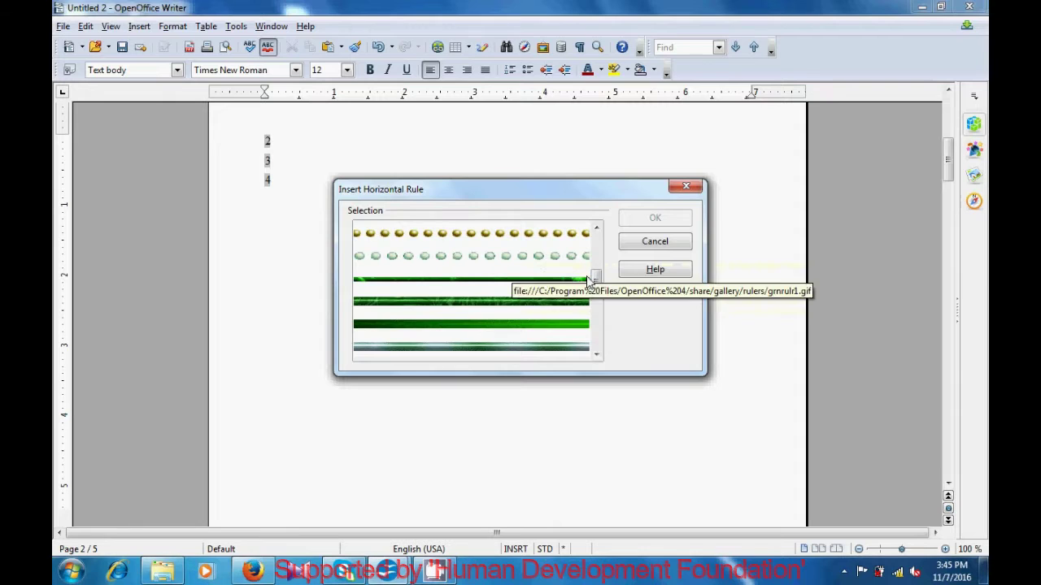
{"action": "left_click_drag", "start_coordinate": [598, 303], "coordinate": [600, 253]}
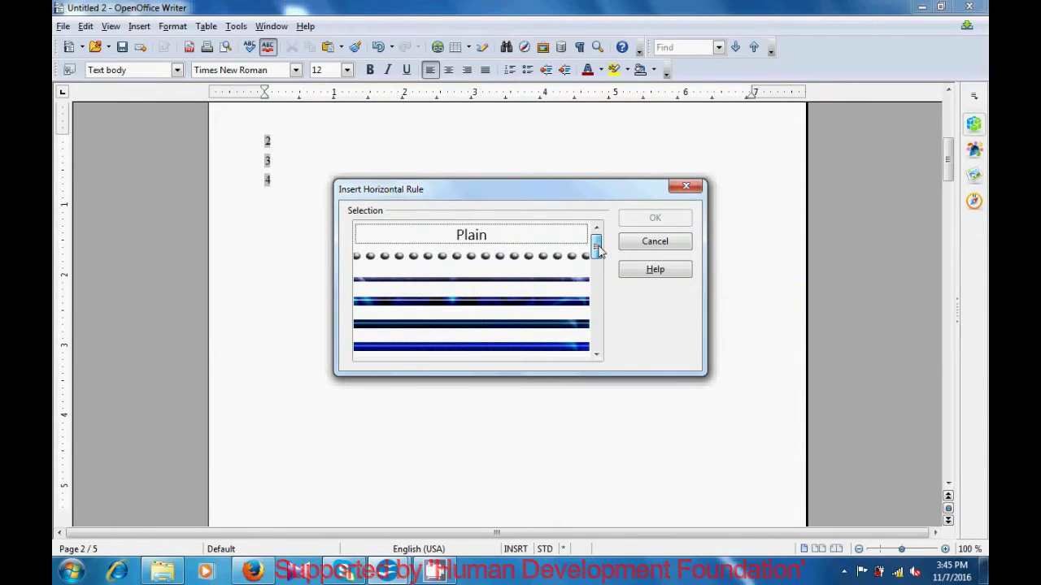
{"action": "left_click", "coordinate": [577, 282]}
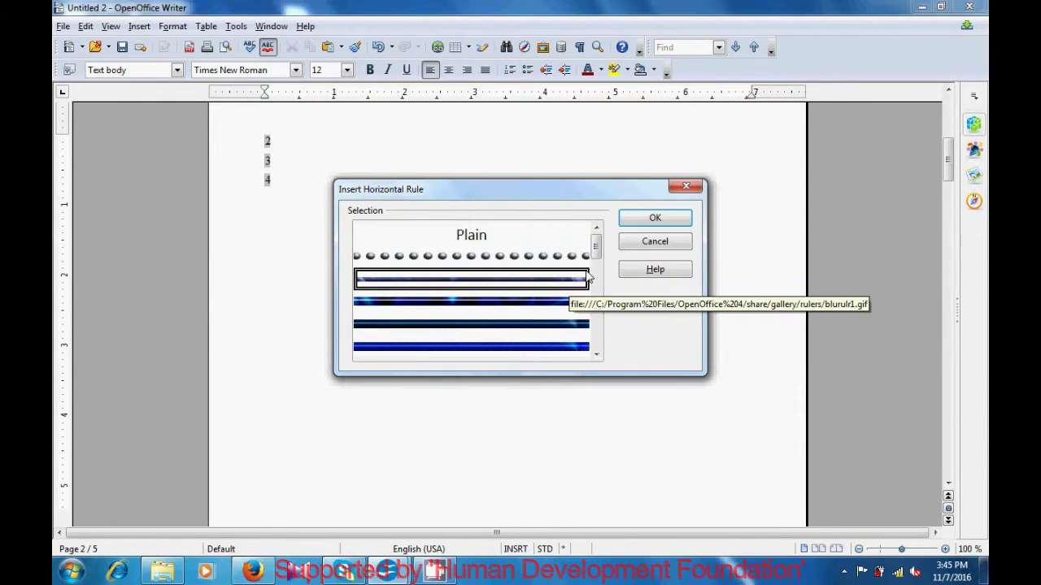
{"action": "left_click", "coordinate": [643, 227]}
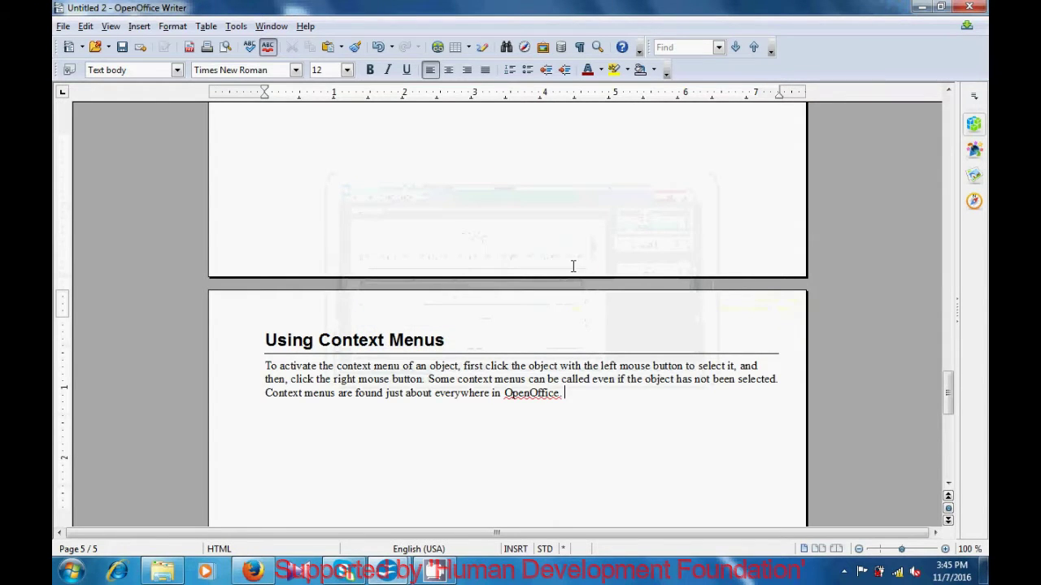
Step: Scroll up to check the blue rule on page 2, then down to the Perspective list on page 3
{"action": "scroll", "coordinate": [561, 256], "scroll_direction": "up", "scroll_amount": 15}
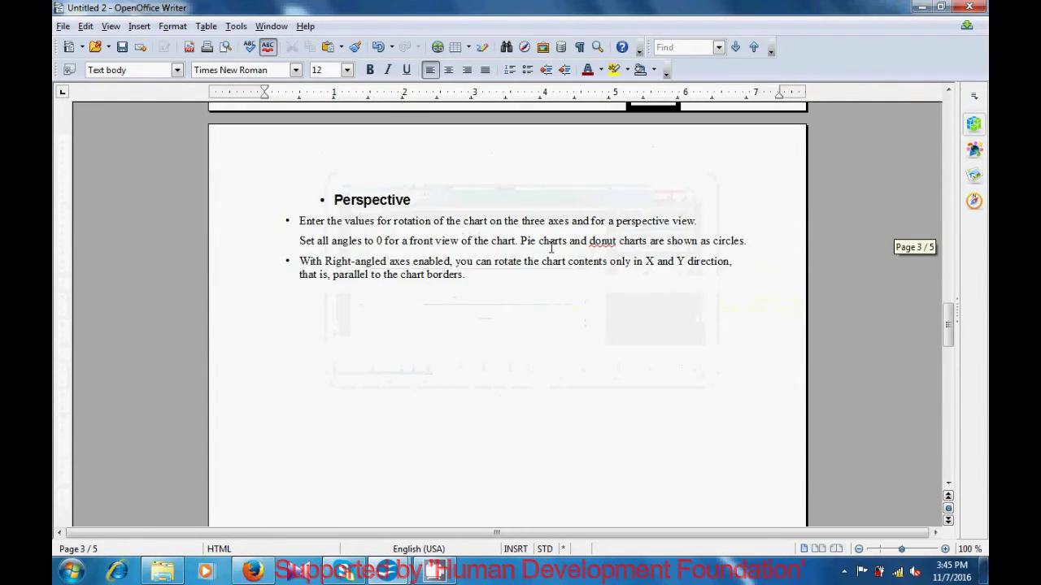
{"action": "scroll", "coordinate": [550, 248], "scroll_direction": "up", "scroll_amount": 10}
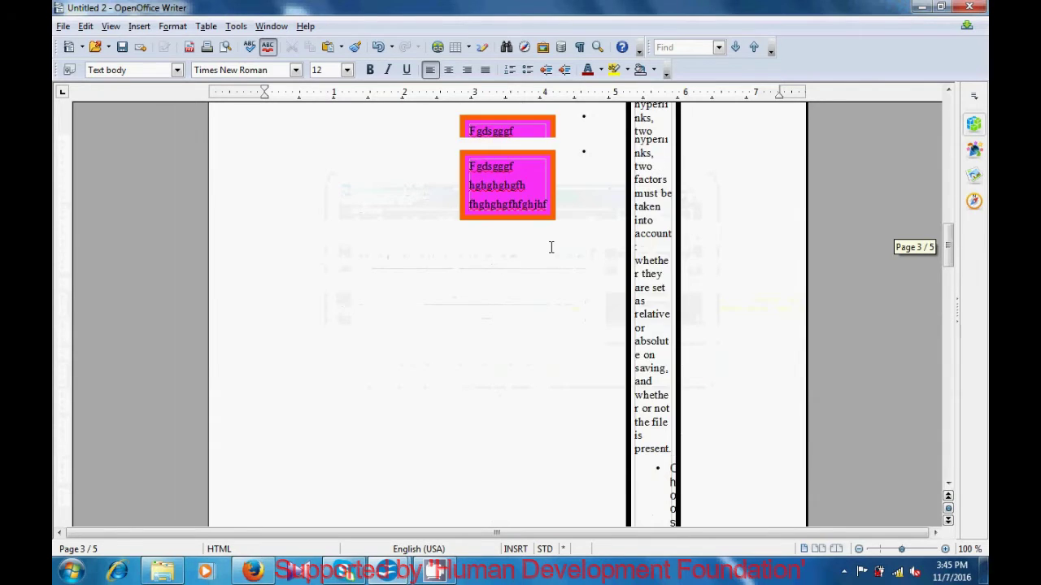
{"action": "scroll", "coordinate": [551, 248], "scroll_direction": "up", "scroll_amount": 10}
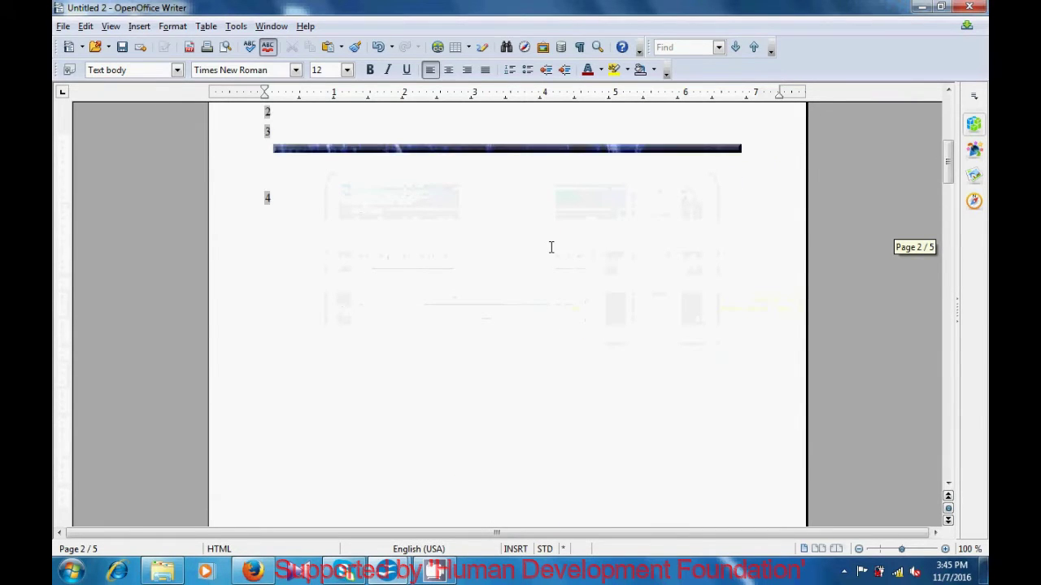
{"action": "scroll", "coordinate": [550, 247], "scroll_direction": "up", "scroll_amount": 3}
{"action": "scroll", "coordinate": [551, 247], "scroll_direction": "up", "scroll_amount": 2}
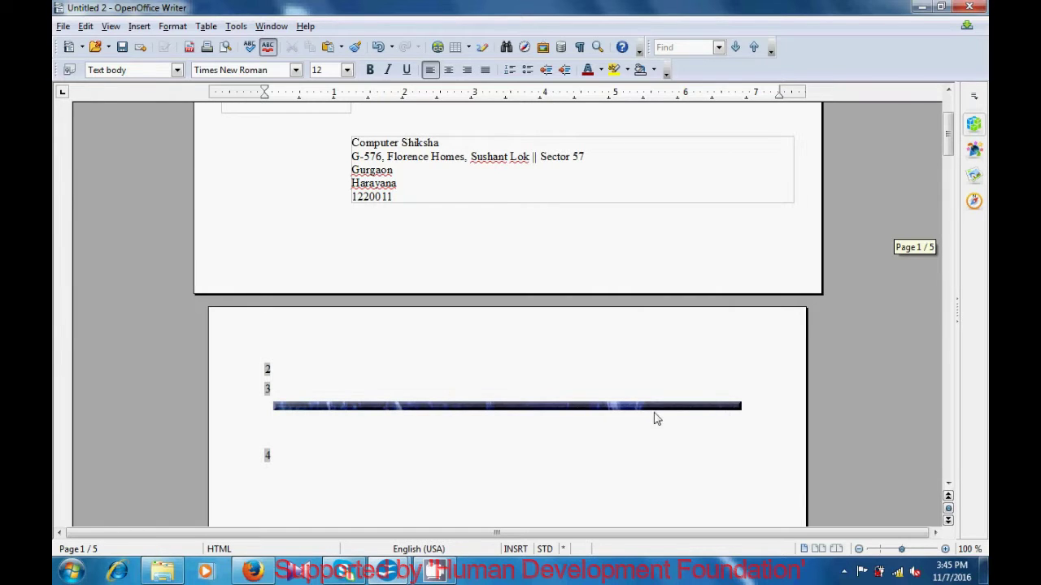
{"action": "scroll", "coordinate": [462, 360], "scroll_direction": "down", "scroll_amount": 15}
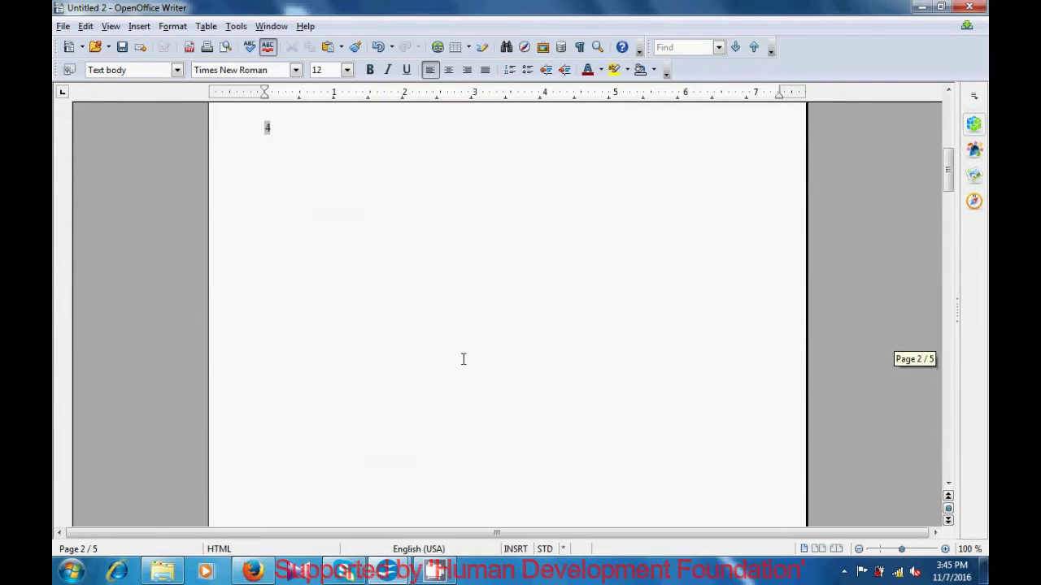
{"action": "scroll", "coordinate": [467, 358], "scroll_direction": "down", "scroll_amount": 20}
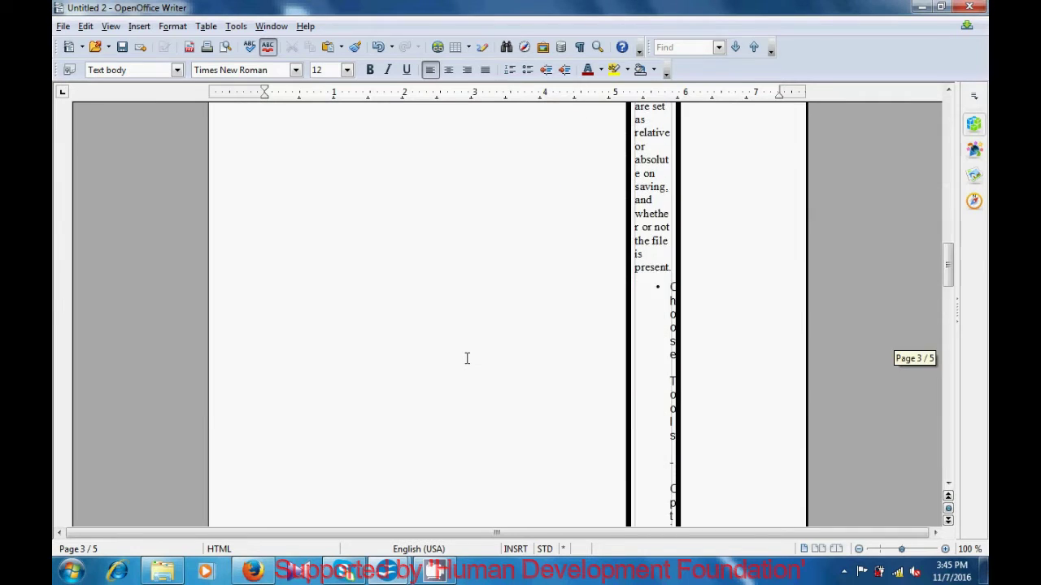
{"action": "scroll", "coordinate": [466, 359], "scroll_direction": "down", "scroll_amount": 3}
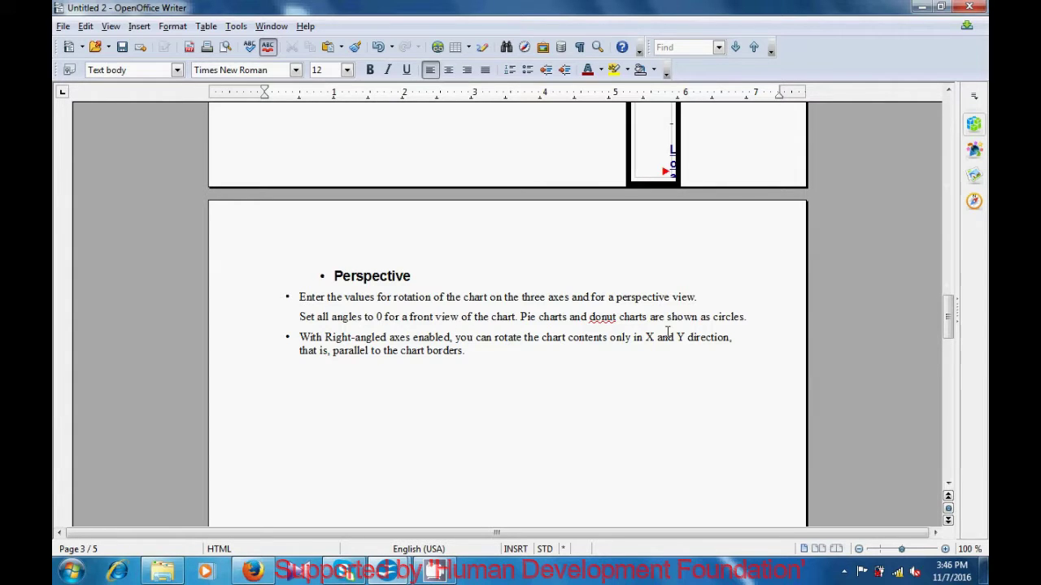
Step: Add an empty bullet after the 'shown as circles.' line in the Perspective list
{"action": "left_click", "coordinate": [754, 316]}
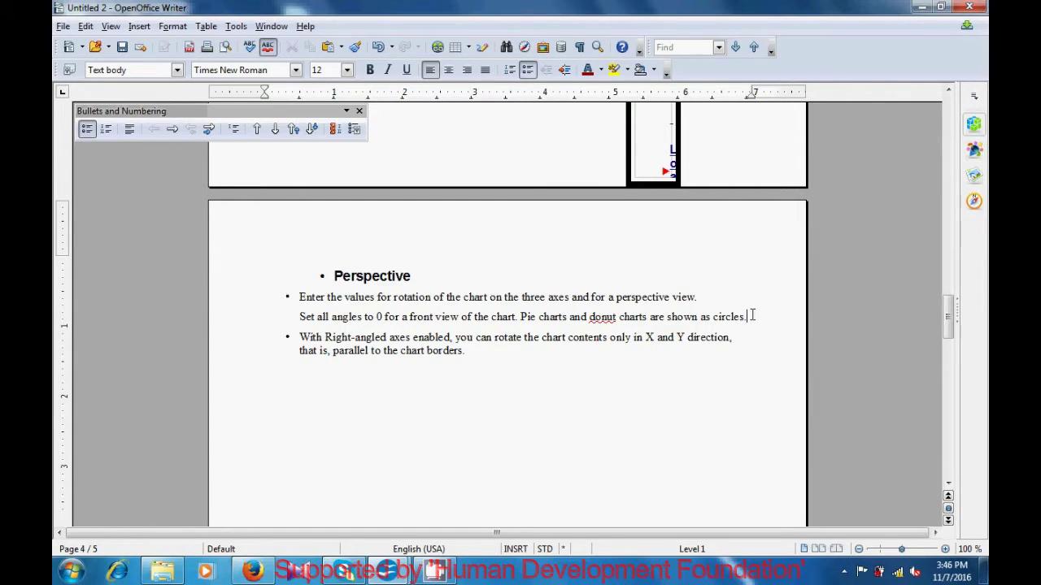
{"action": "key", "text": "Return"}
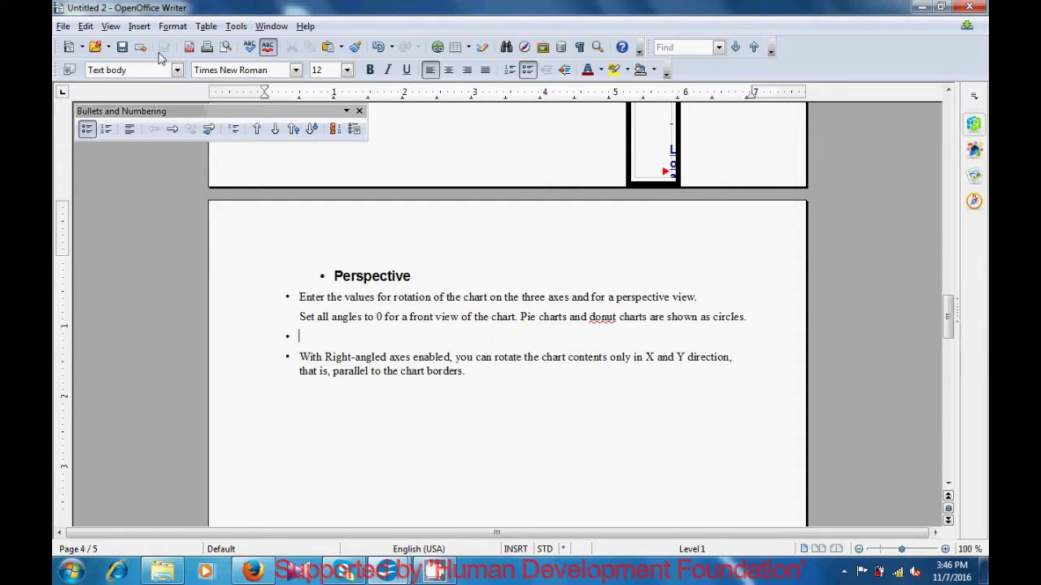
{"action": "left_click", "coordinate": [140, 27]}
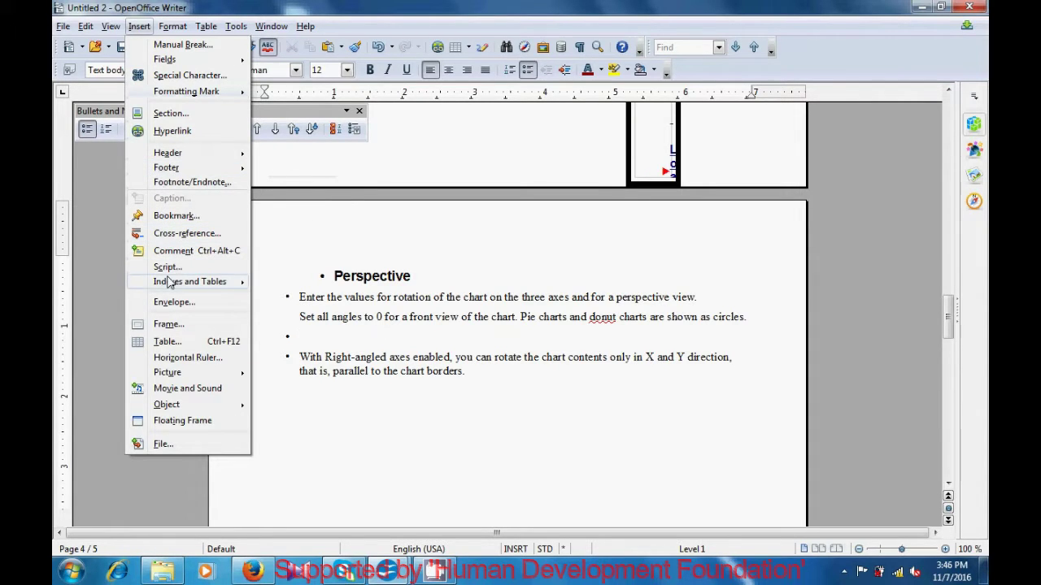
Step: Insert a green horizontal rule into the Perspective list, then place the cursor after 'borders.'
{"action": "left_click", "coordinate": [172, 357]}
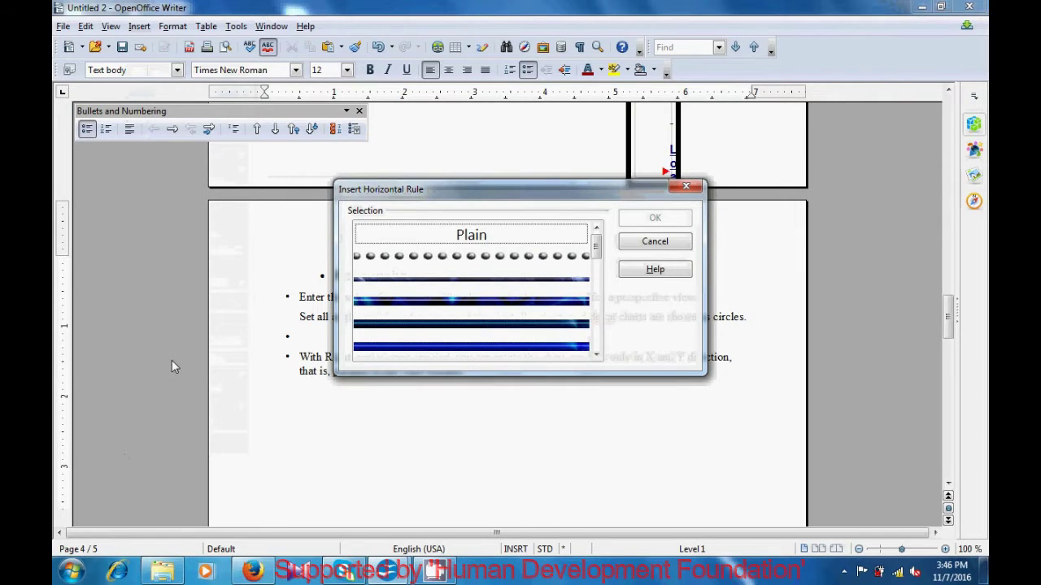
{"action": "scroll", "coordinate": [591, 262], "scroll_direction": "down", "scroll_amount": 3}
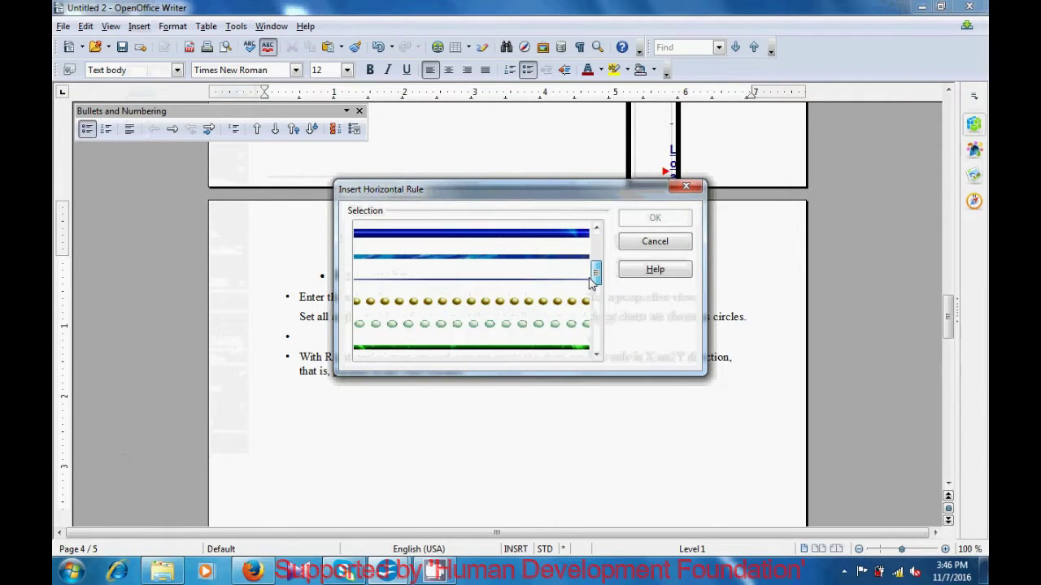
{"action": "left_click", "coordinate": [527, 284]}
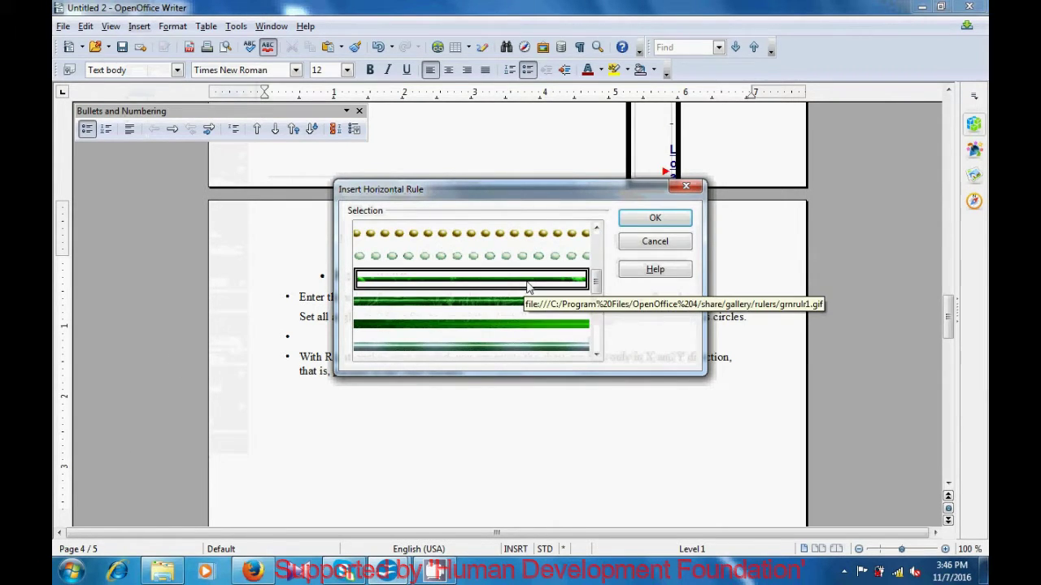
{"action": "left_click", "coordinate": [631, 218]}
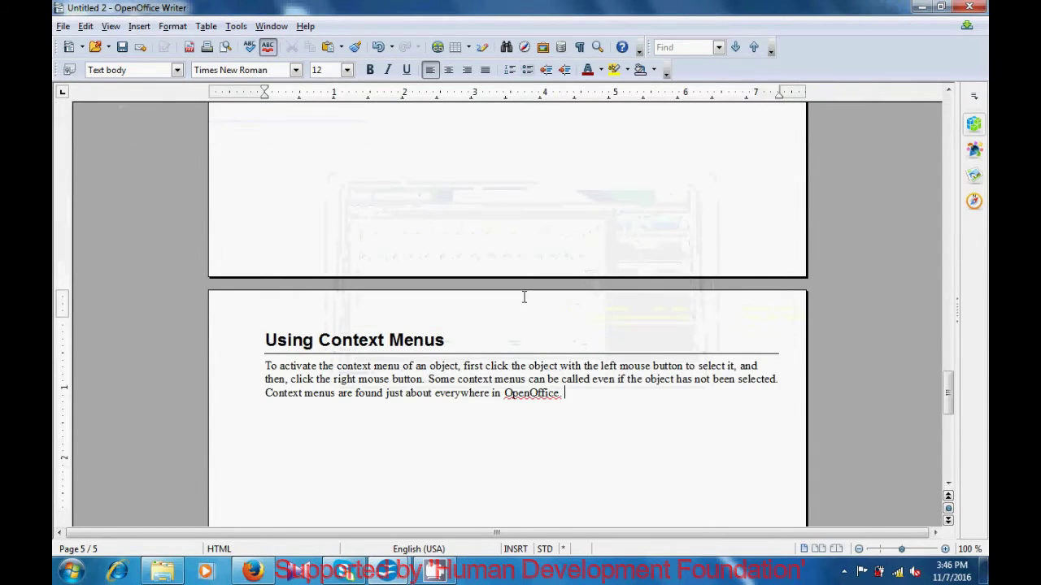
{"action": "scroll", "coordinate": [524, 296], "scroll_direction": "up", "scroll_amount": 5}
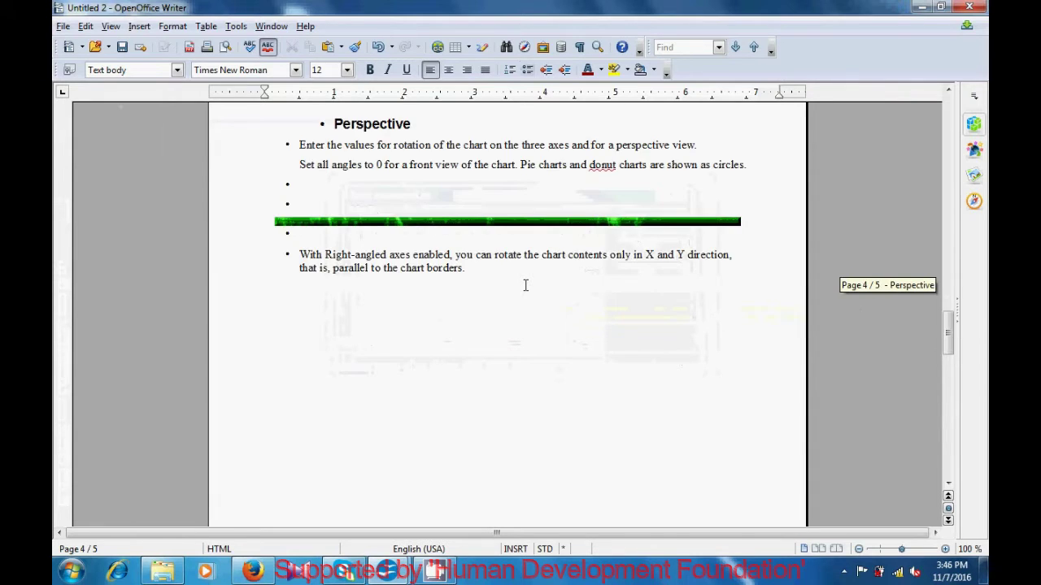
{"action": "scroll", "coordinate": [525, 286], "scroll_direction": "up", "scroll_amount": 1}
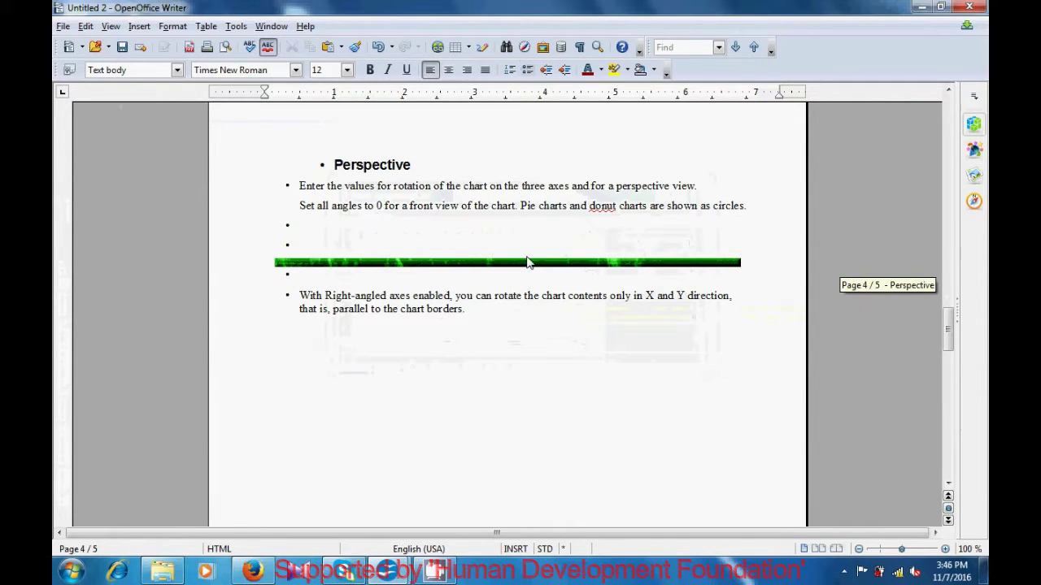
{"action": "left_click", "coordinate": [495, 313]}
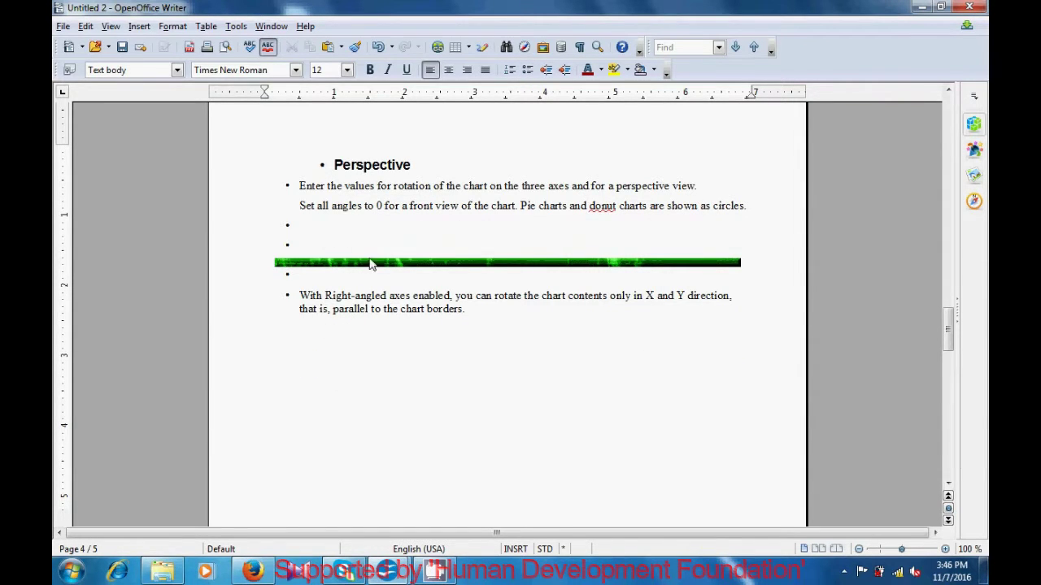
Step: Insert the black-and-red horizontal rule below the chart-borders bullet
{"action": "left_click", "coordinate": [145, 30]}
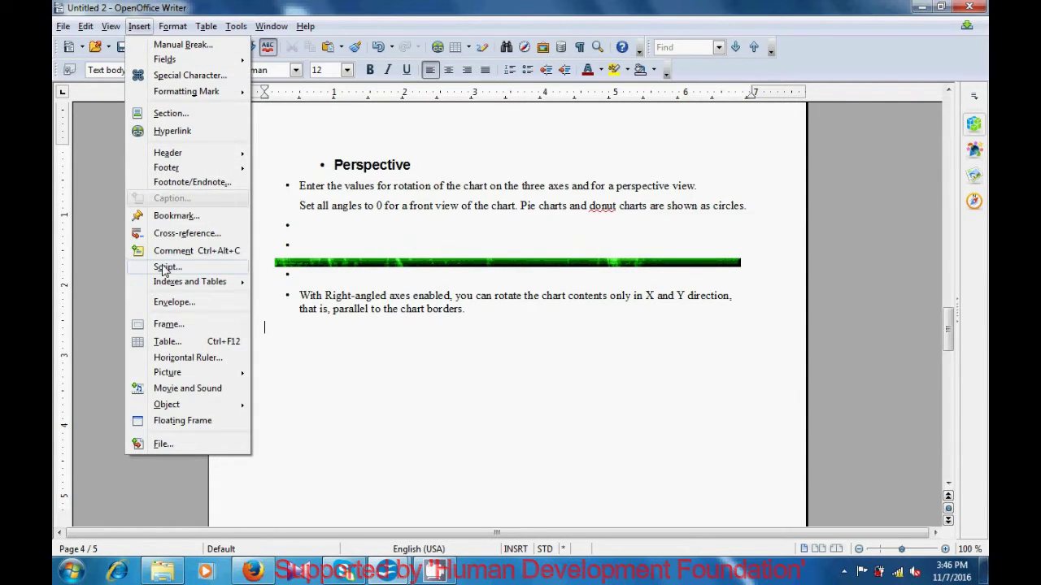
{"action": "mouse_move", "coordinate": [172, 288]}
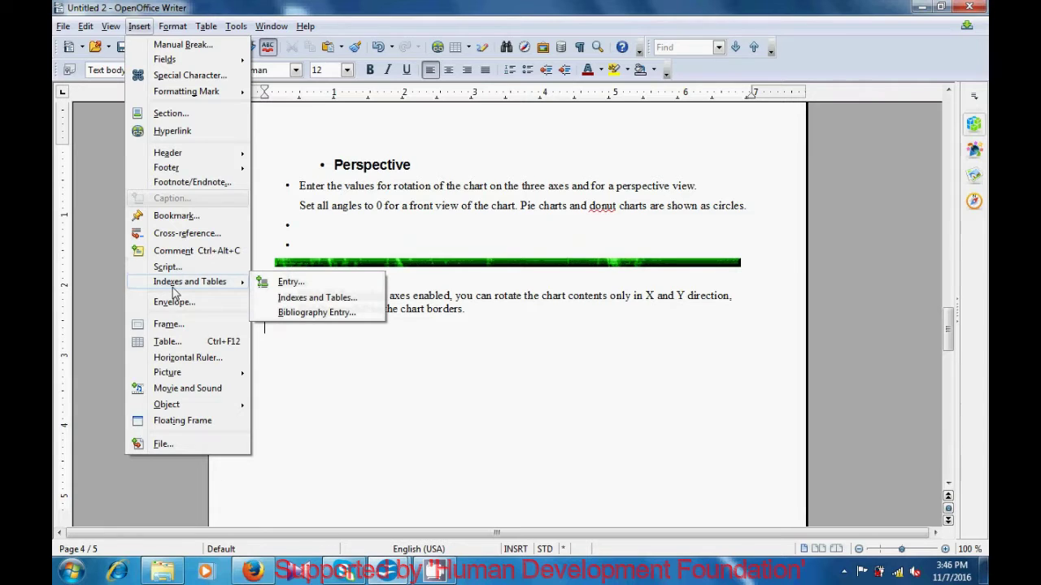
{"action": "left_click", "coordinate": [176, 359]}
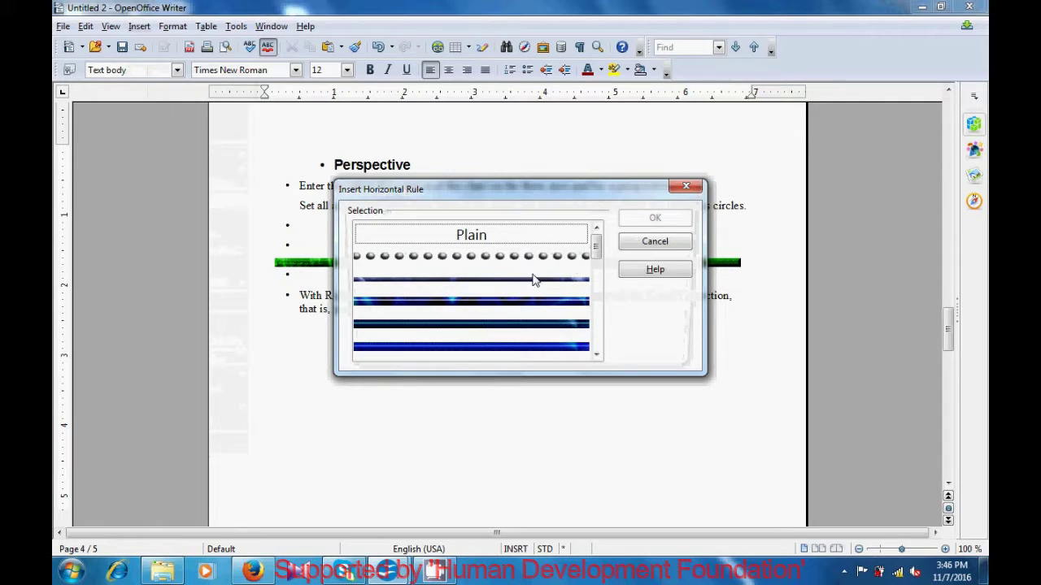
{"action": "left_click_drag", "start_coordinate": [594, 248], "coordinate": [571, 313]}
{"action": "scroll", "coordinate": [573, 318], "scroll_direction": "down", "scroll_amount": 1}
{"action": "scroll", "coordinate": [572, 324], "scroll_direction": "down", "scroll_amount": 2}
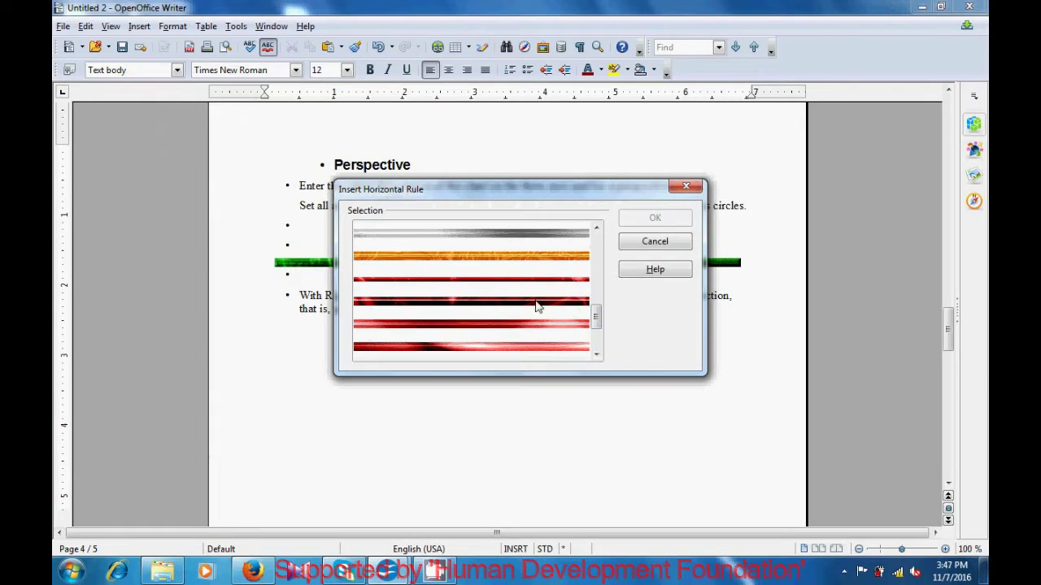
{"action": "left_click", "coordinate": [494, 310]}
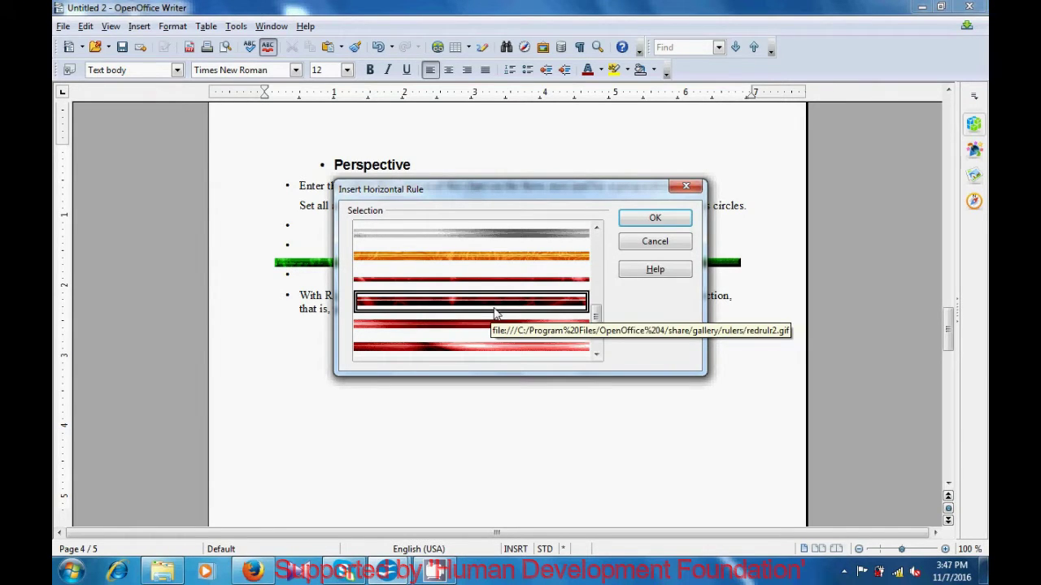
{"action": "left_click", "coordinate": [654, 218]}
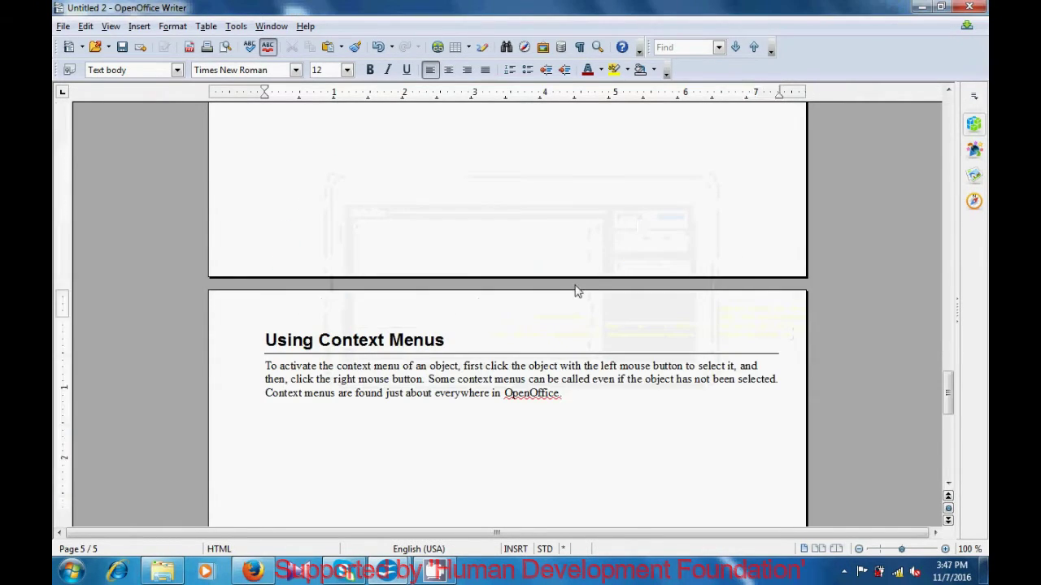
Step: Scroll back up to page 2's numbered lines and blue horizontal rule
{"action": "scroll", "coordinate": [521, 299], "scroll_direction": "up", "scroll_amount": 4}
{"action": "scroll", "coordinate": [522, 300], "scroll_direction": "up", "scroll_amount": 4}
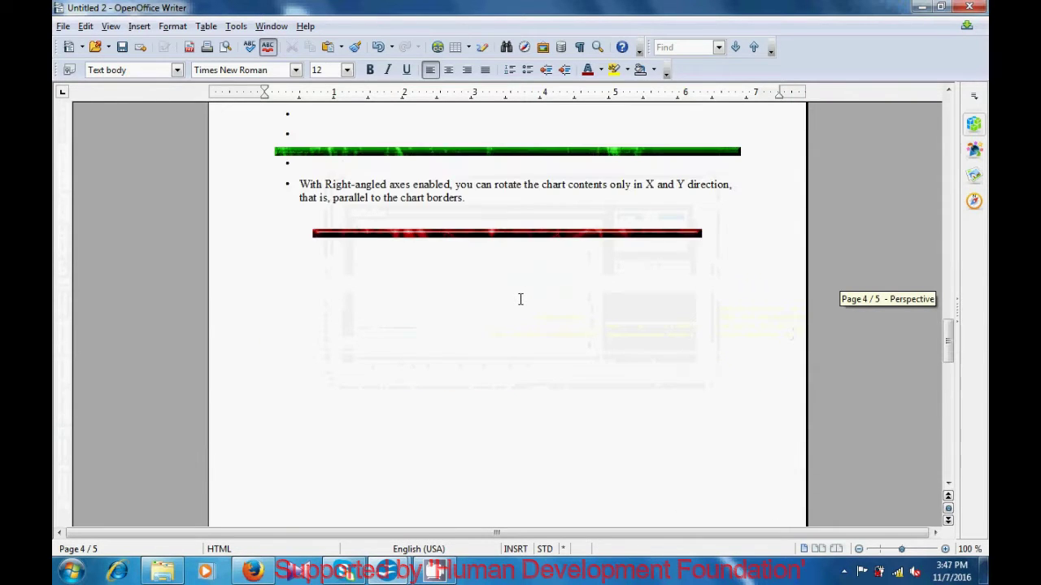
{"action": "scroll", "coordinate": [521, 299], "scroll_direction": "up", "scroll_amount": 2}
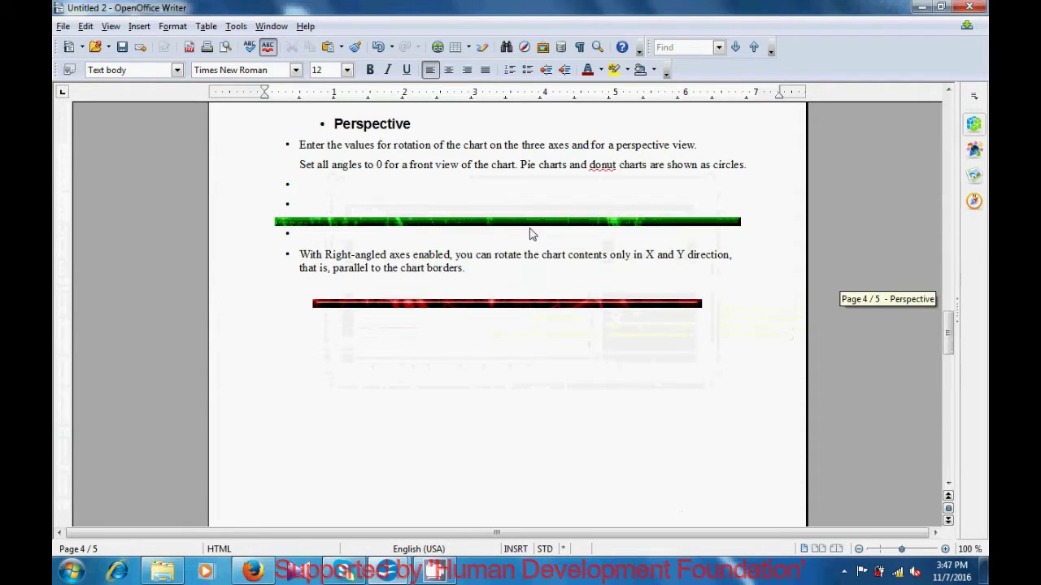
{"action": "scroll", "coordinate": [530, 234], "scroll_direction": "up", "scroll_amount": 9}
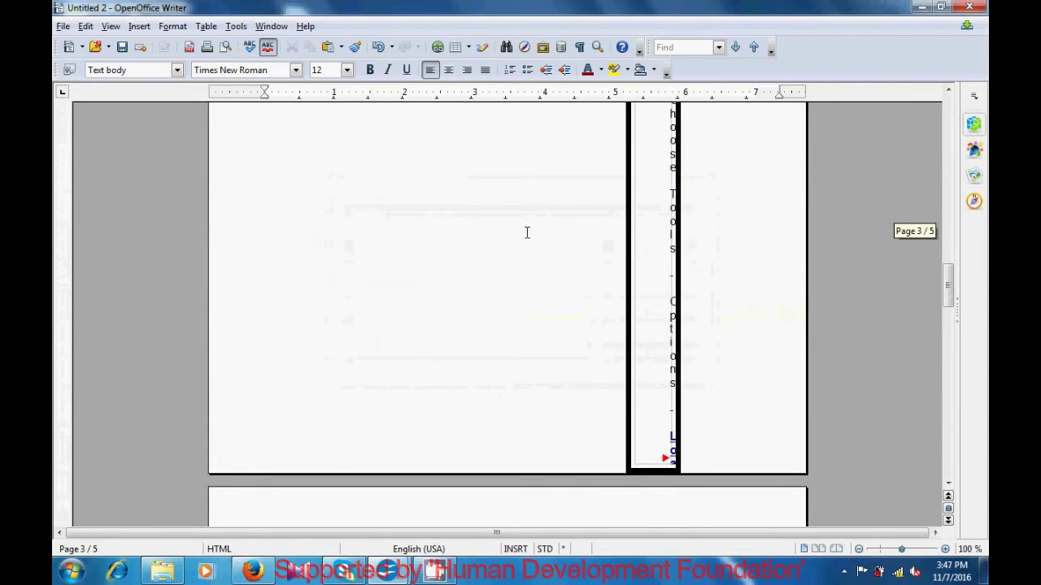
{"action": "scroll", "coordinate": [527, 232], "scroll_direction": "up", "scroll_amount": 10}
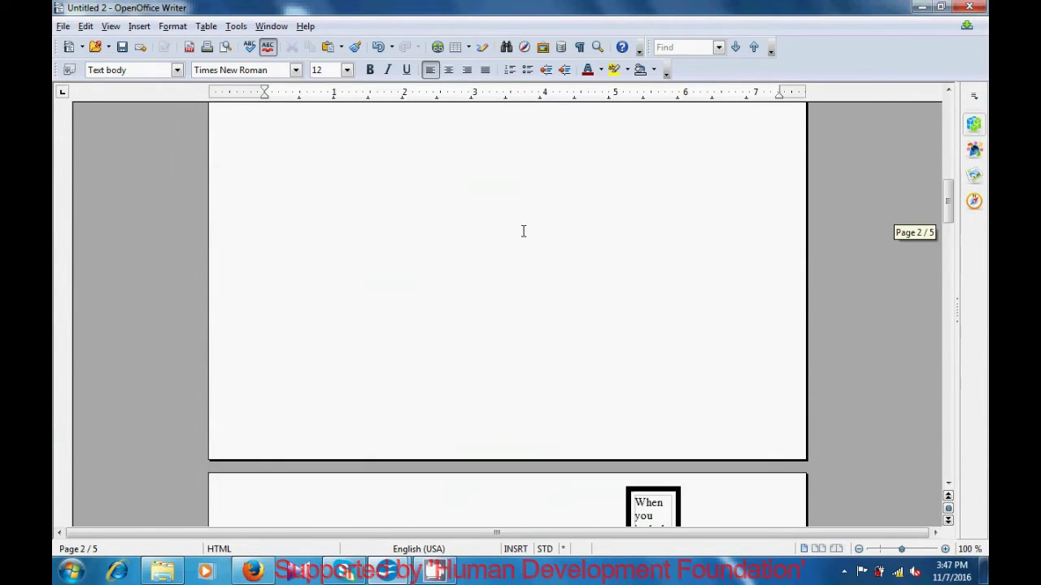
{"action": "scroll", "coordinate": [524, 231], "scroll_direction": "up", "scroll_amount": 12}
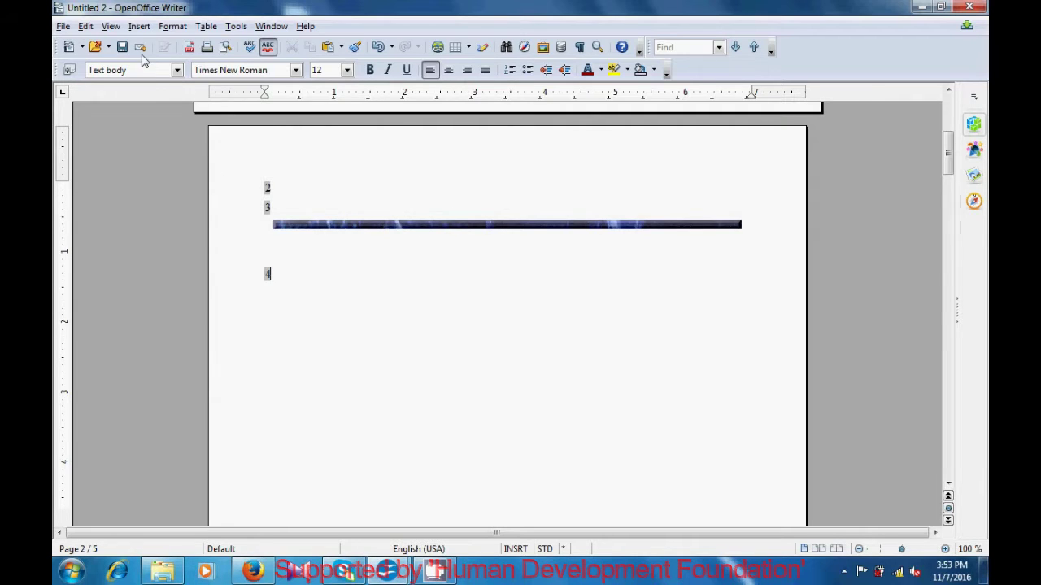
Step: Embed the Wildlife video from Libraries > Videos > Sample Videos via Insert > Movie and Sound
{"action": "left_click", "coordinate": [140, 27]}
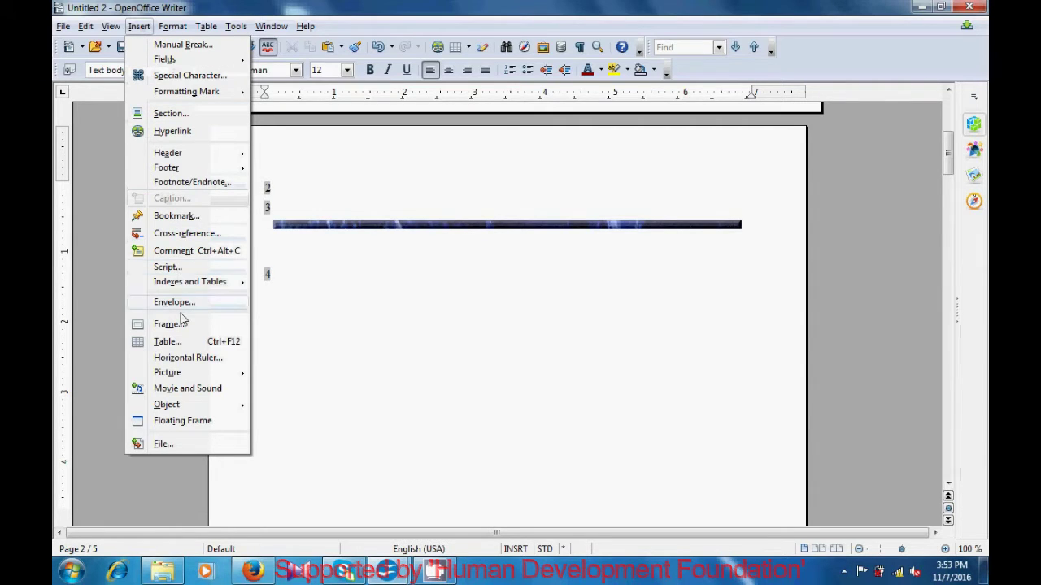
{"action": "left_click", "coordinate": [174, 390]}
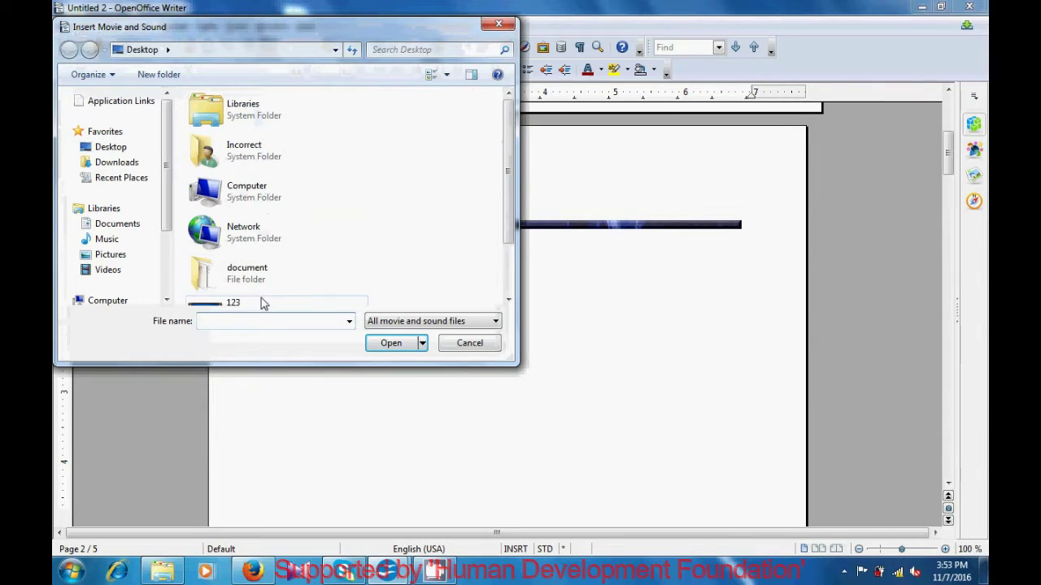
{"action": "left_click", "coordinate": [168, 49]}
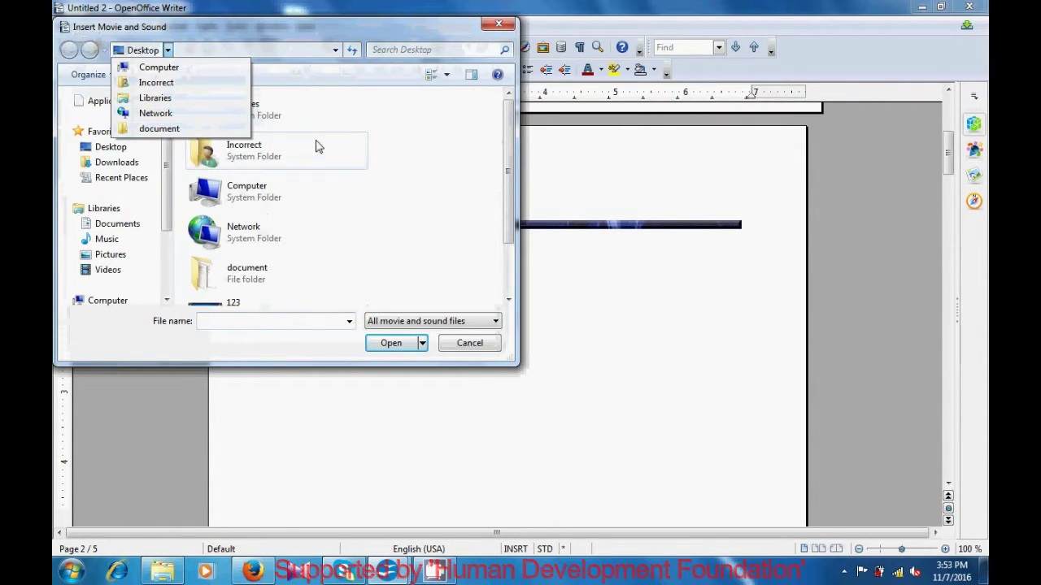
{"action": "left_click", "coordinate": [392, 136]}
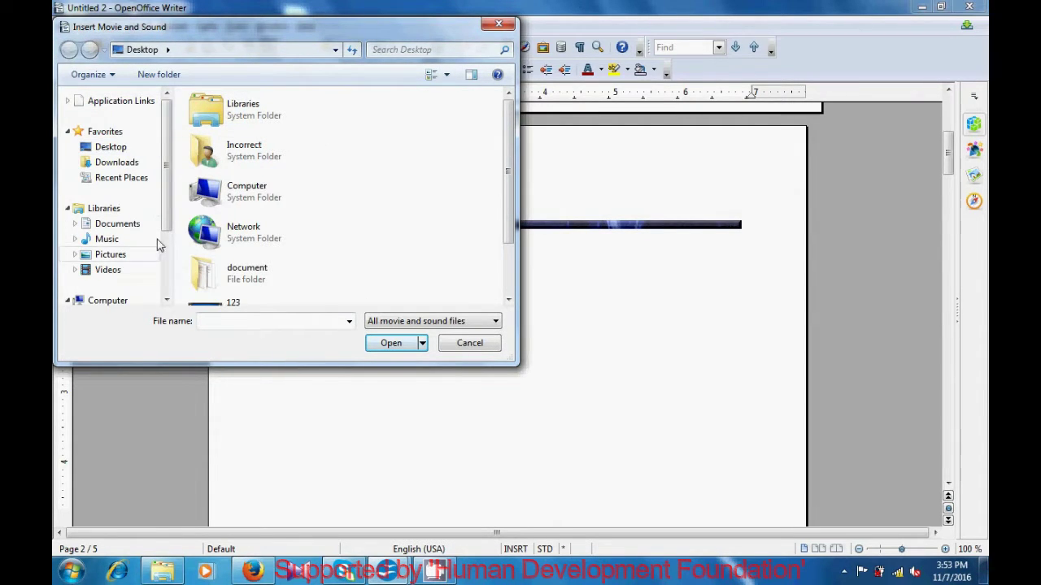
{"action": "scroll", "coordinate": [166, 299], "scroll_direction": "down", "scroll_amount": 6}
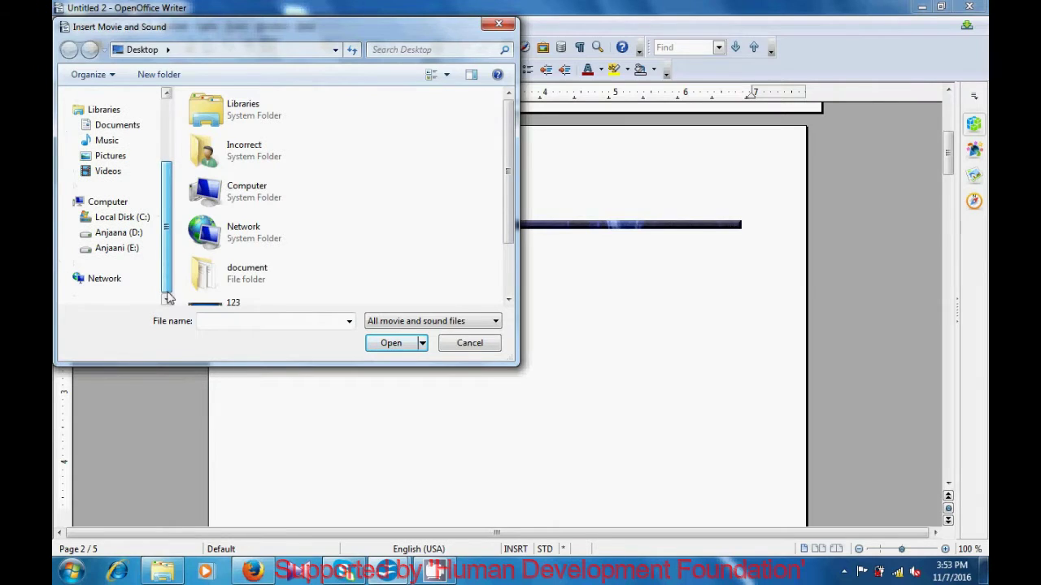
{"action": "left_click_drag", "start_coordinate": [168, 291], "coordinate": [165, 239]}
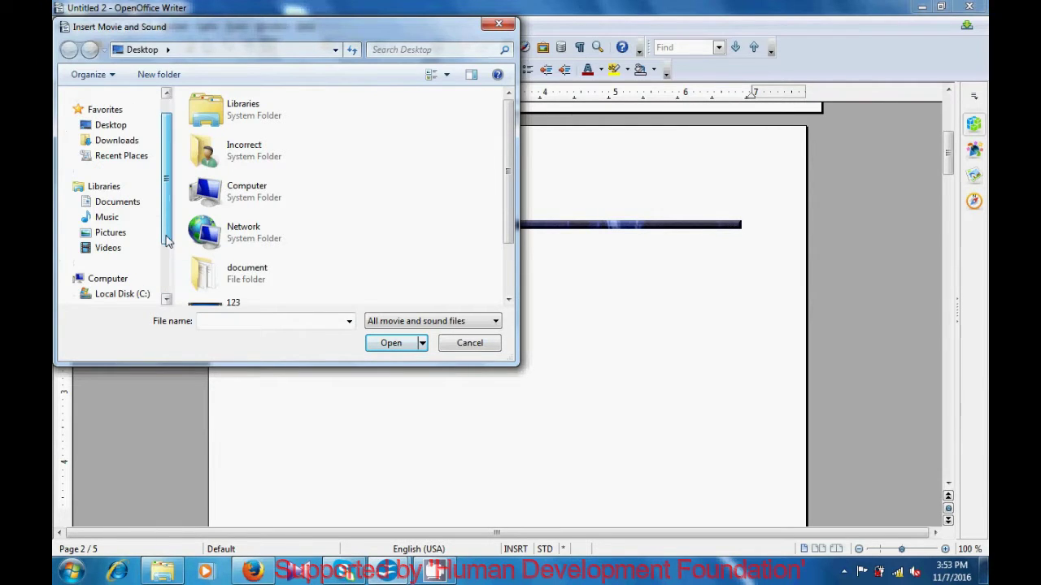
{"action": "left_click", "coordinate": [126, 248]}
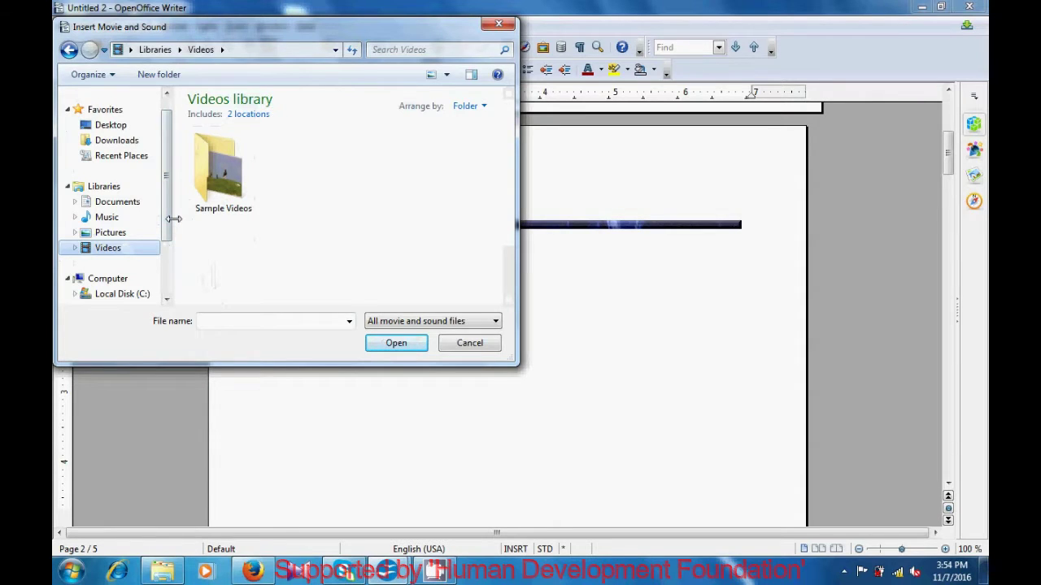
{"action": "double_click", "coordinate": [213, 204]}
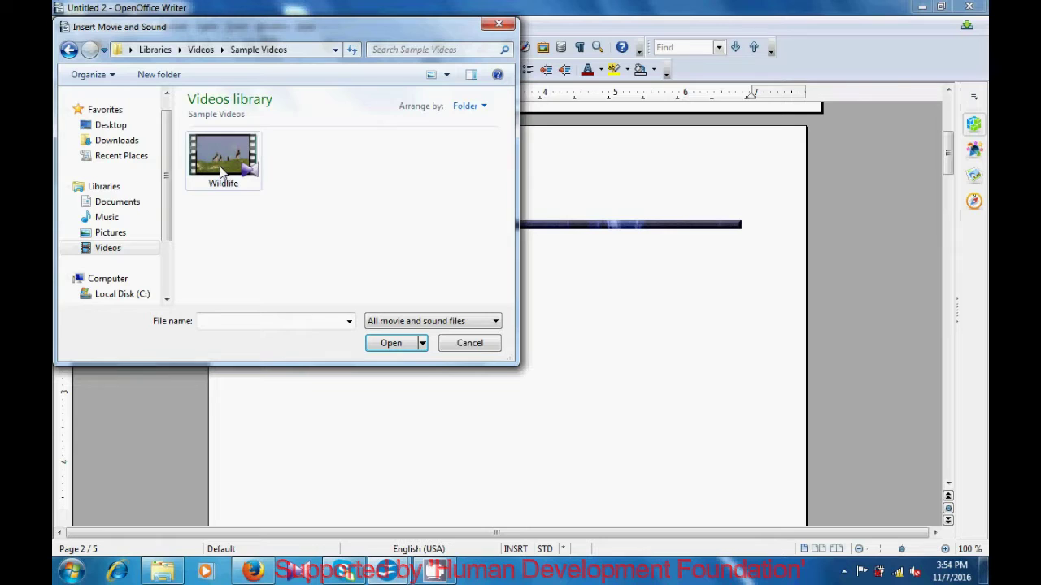
{"action": "left_click", "coordinate": [221, 170]}
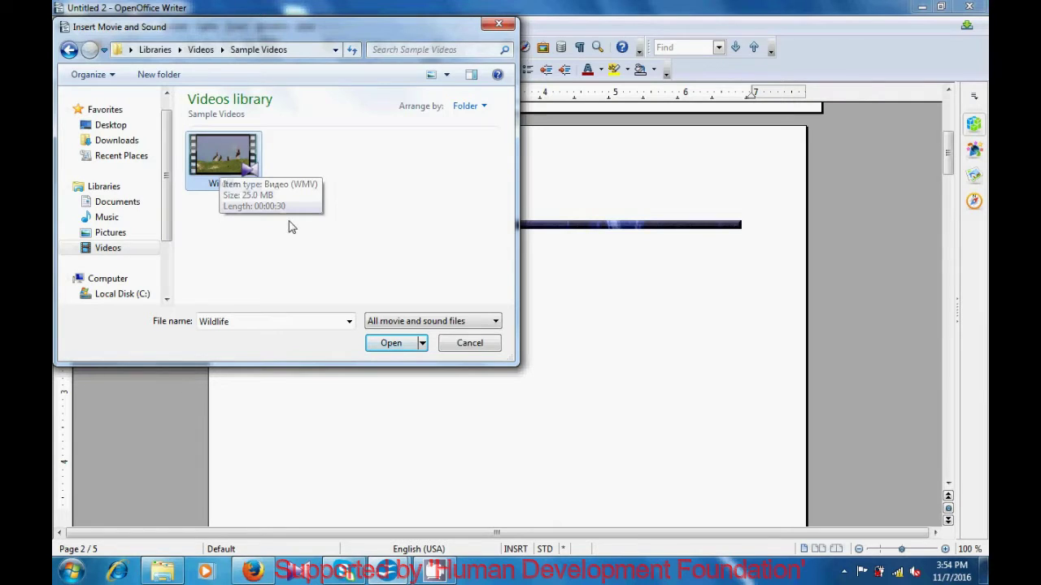
{"action": "left_click", "coordinate": [391, 343]}
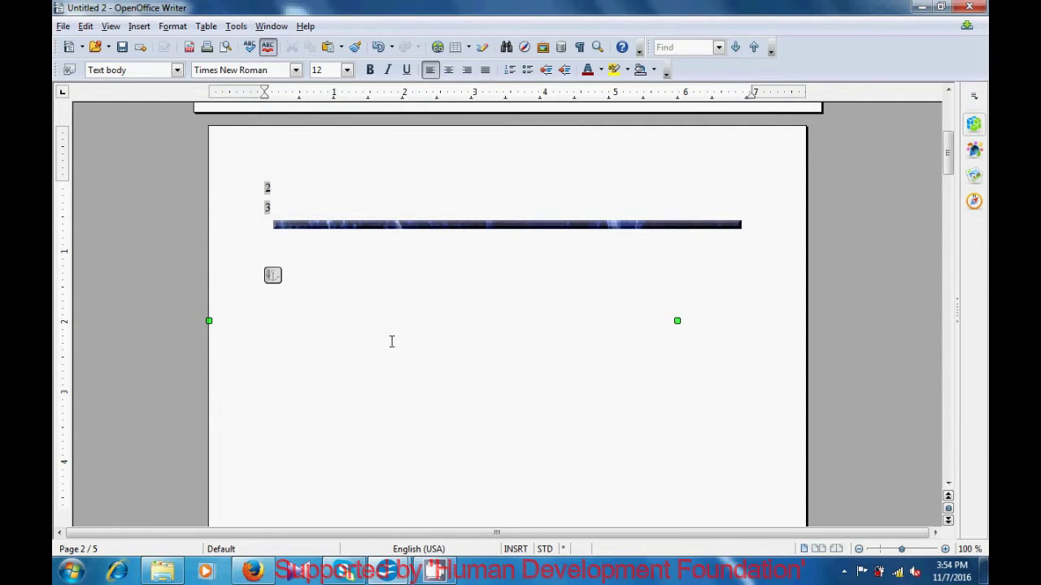
Step: Select the embedded Wildlife movie and check its placement on page 2
{"action": "left_click", "coordinate": [391, 342]}
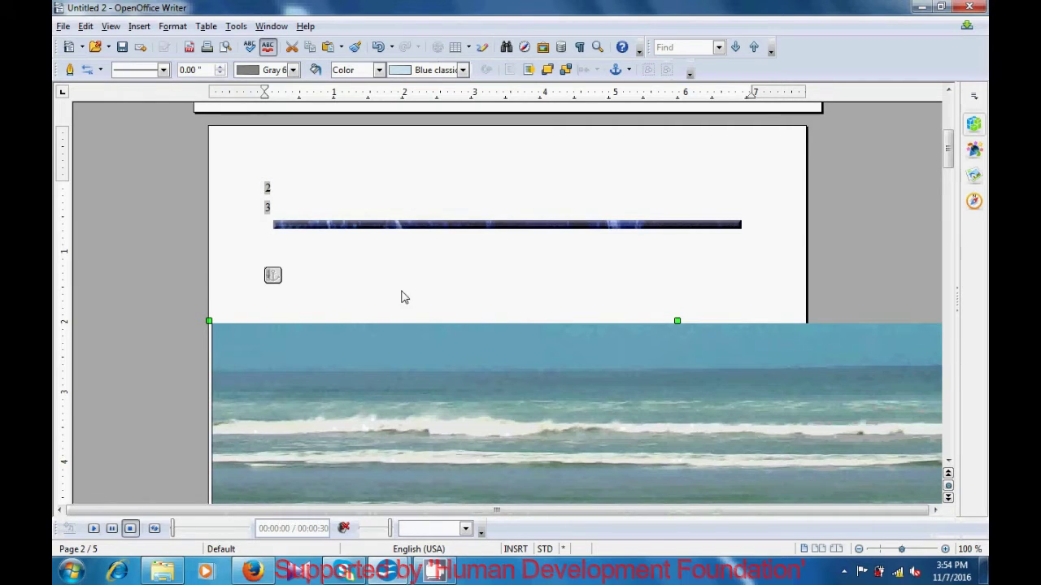
{"action": "scroll", "coordinate": [402, 295], "scroll_direction": "down", "scroll_amount": 5}
{"action": "scroll", "coordinate": [401, 293], "scroll_direction": "down", "scroll_amount": 5}
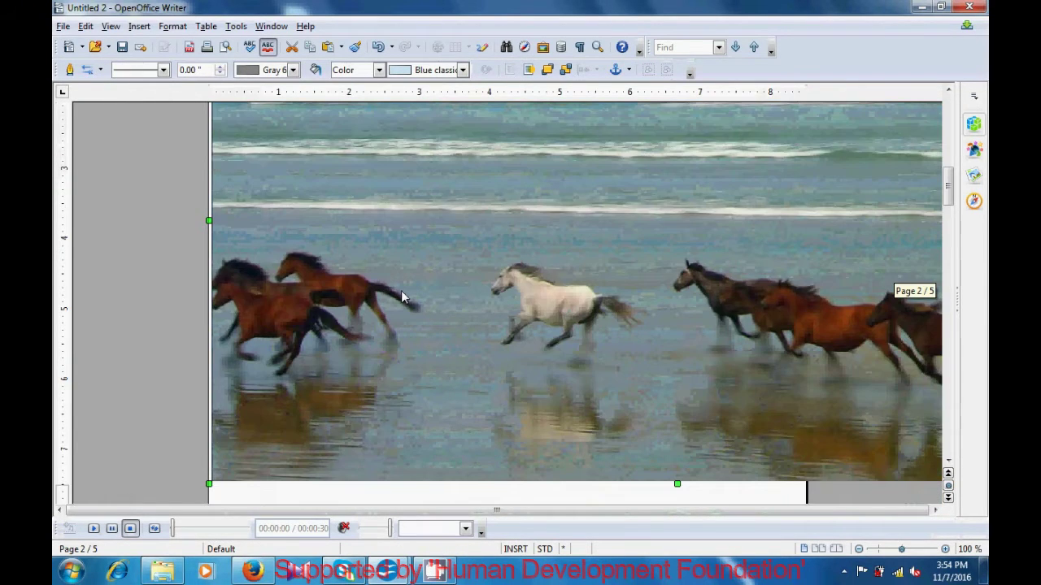
{"action": "scroll", "coordinate": [401, 291], "scroll_direction": "down", "scroll_amount": 2}
{"action": "scroll", "coordinate": [401, 290], "scroll_direction": "up", "scroll_amount": 3}
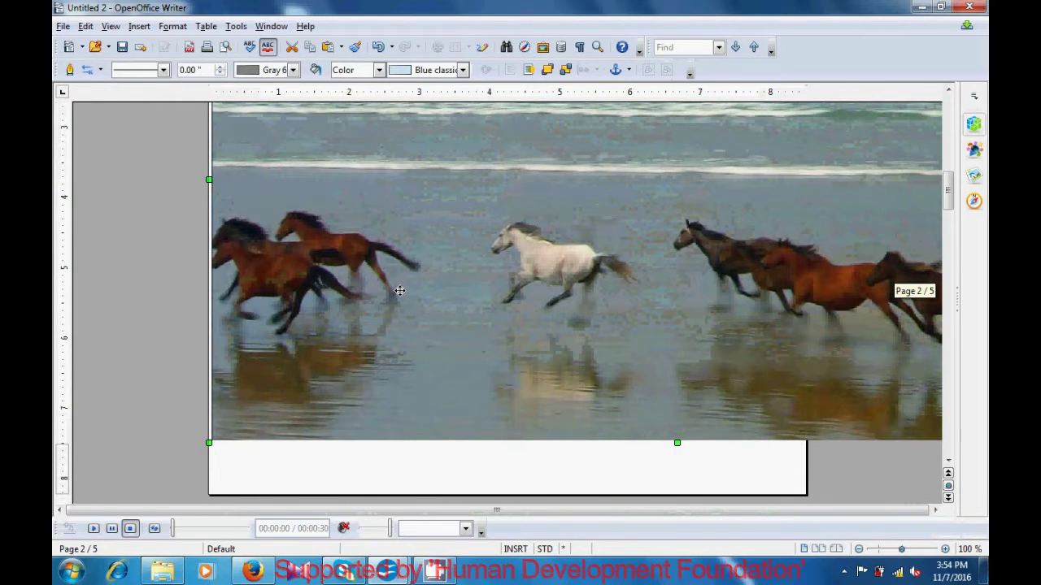
{"action": "scroll", "coordinate": [399, 291], "scroll_direction": "up", "scroll_amount": 7}
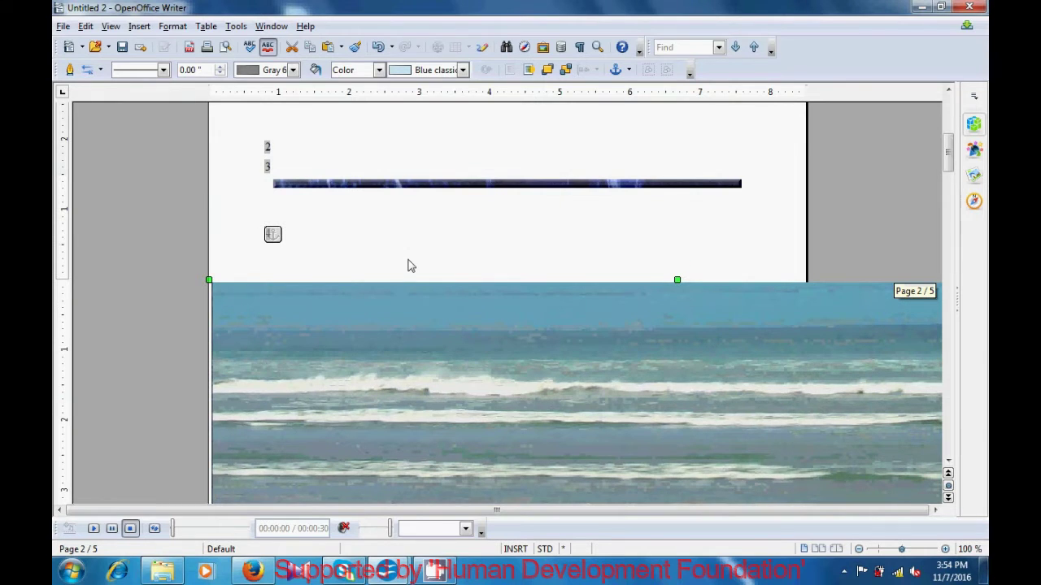
{"action": "left_click", "coordinate": [410, 264]}
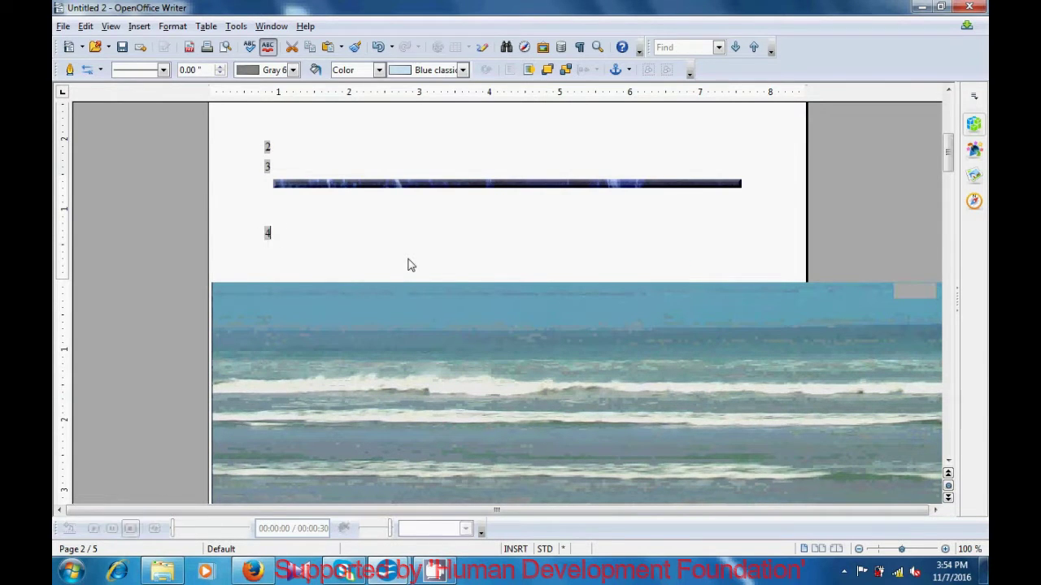
Step: Play the Wildlife video inline, then deselect it with Esc
{"action": "scroll", "coordinate": [408, 260], "scroll_direction": "down", "scroll_amount": 7}
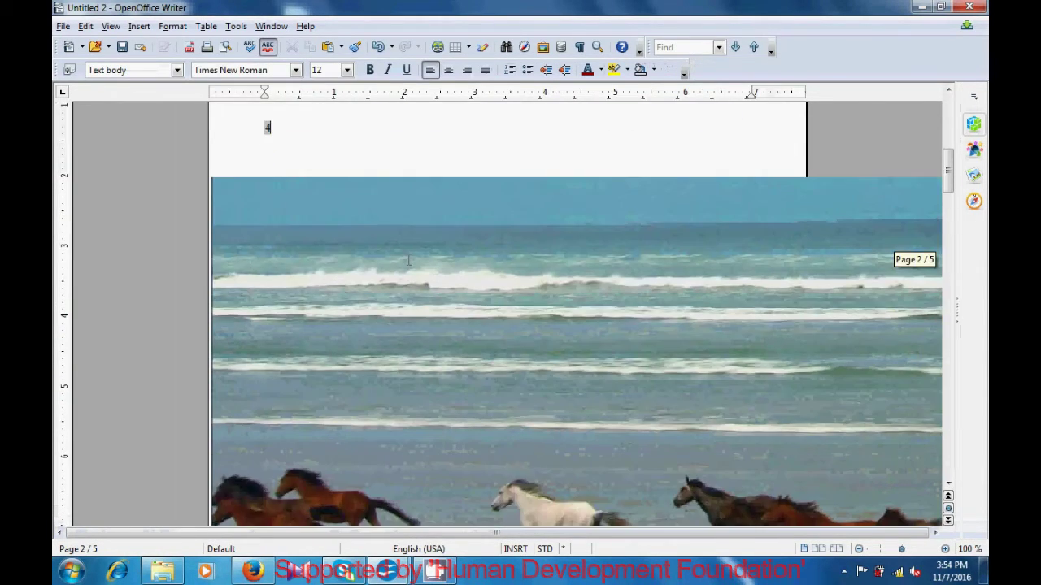
{"action": "left_click", "coordinate": [618, 317]}
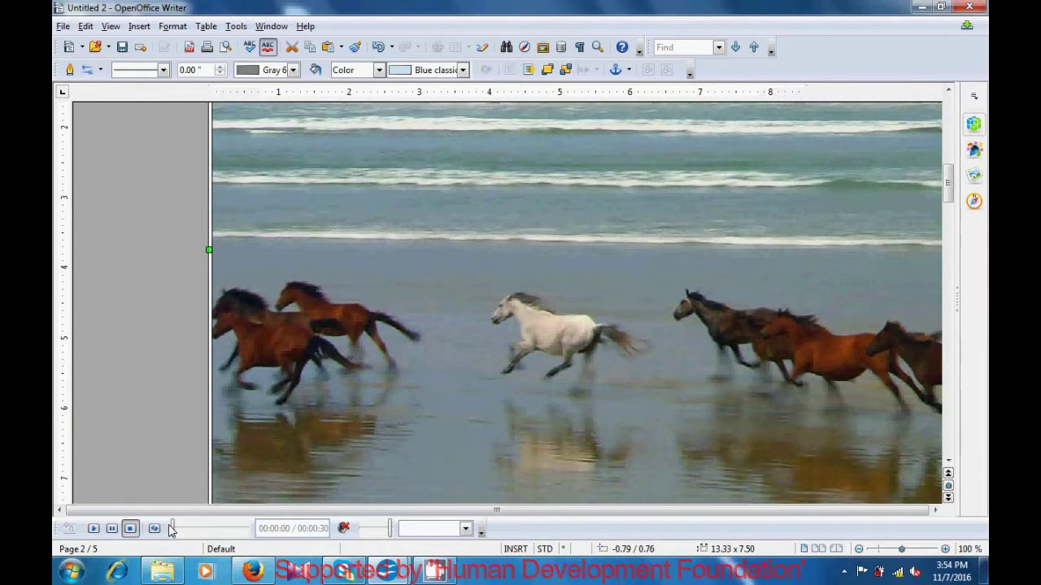
{"action": "left_click", "coordinate": [93, 529]}
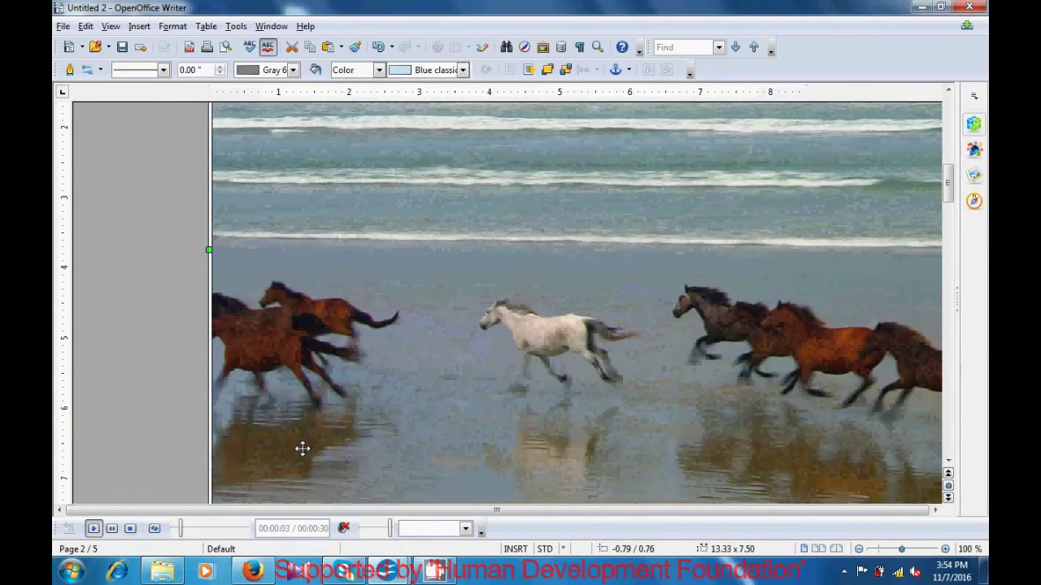
{"action": "key", "text": "Escape"}
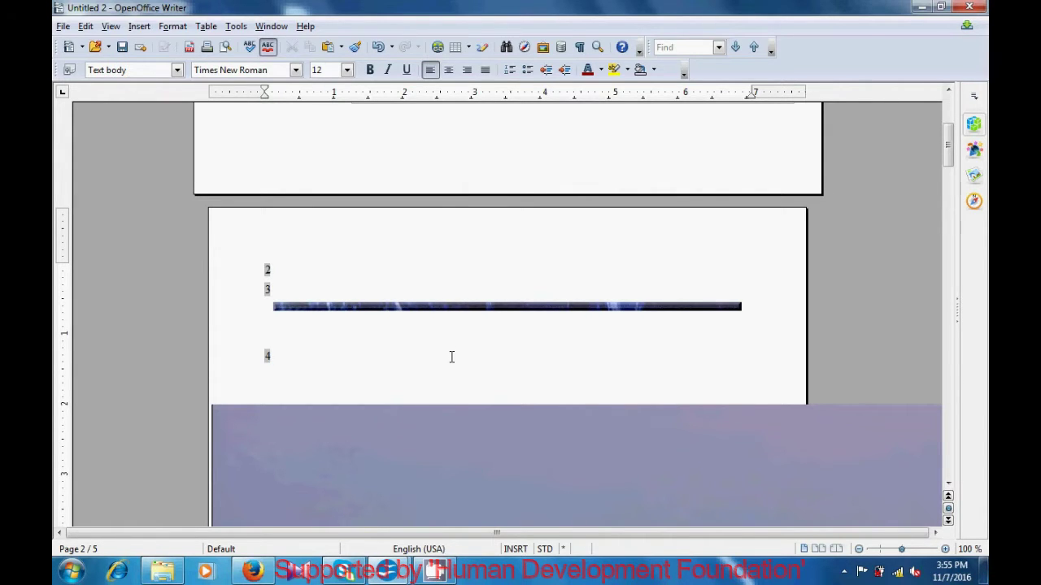
{"action": "scroll", "coordinate": [452, 357], "scroll_direction": "down", "scroll_amount": 10}
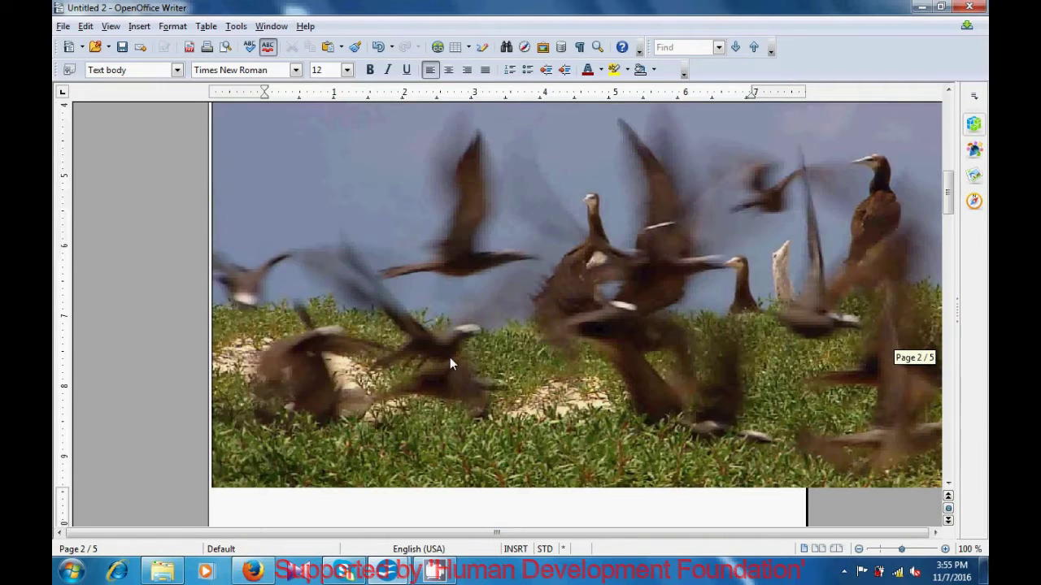
{"action": "scroll", "coordinate": [450, 357], "scroll_direction": "down", "scroll_amount": 3}
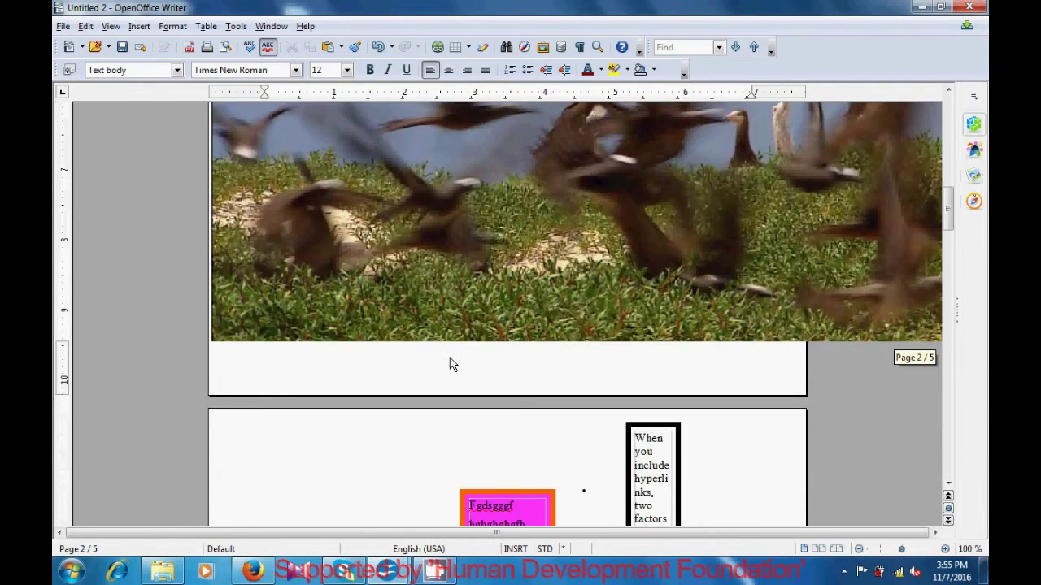
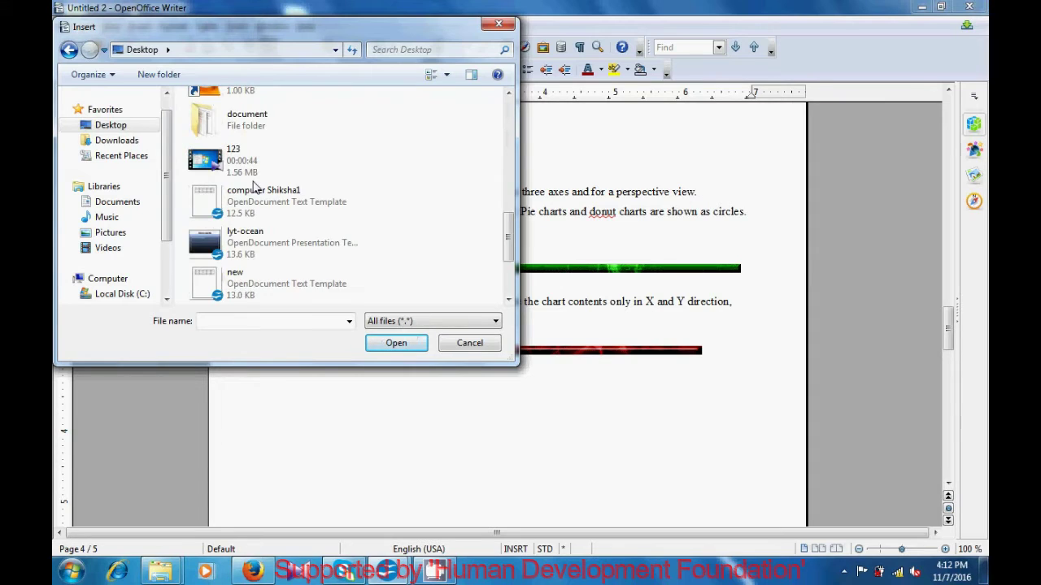
{"action": "scroll", "coordinate": [254, 186], "scroll_direction": "down", "scroll_amount": 3}
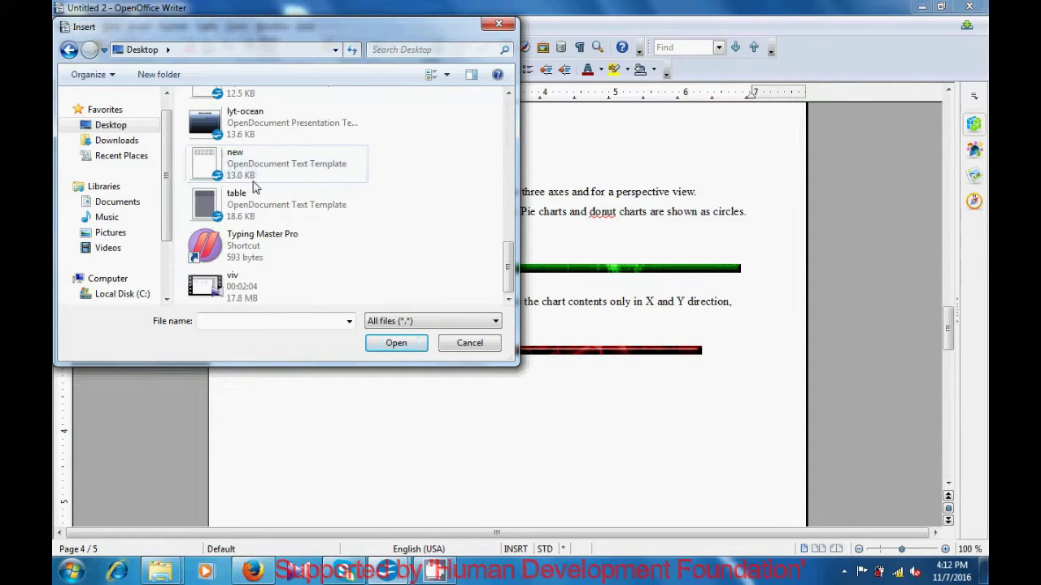
Step: Insert the 'new' template file's contents, then place the cursor in the bullet paragraph above the table
{"action": "left_click", "coordinate": [254, 177]}
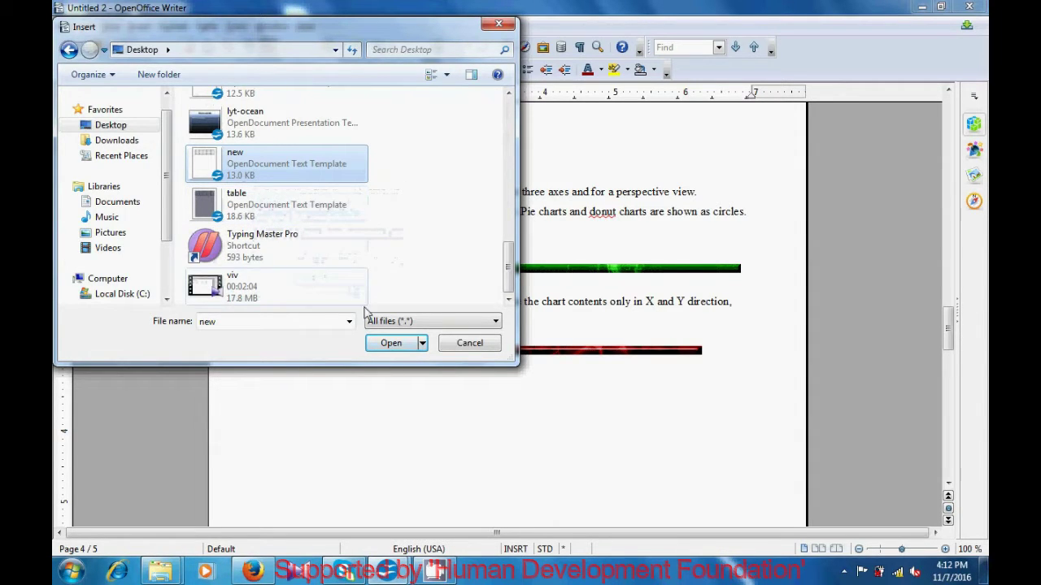
{"action": "left_click", "coordinate": [390, 343]}
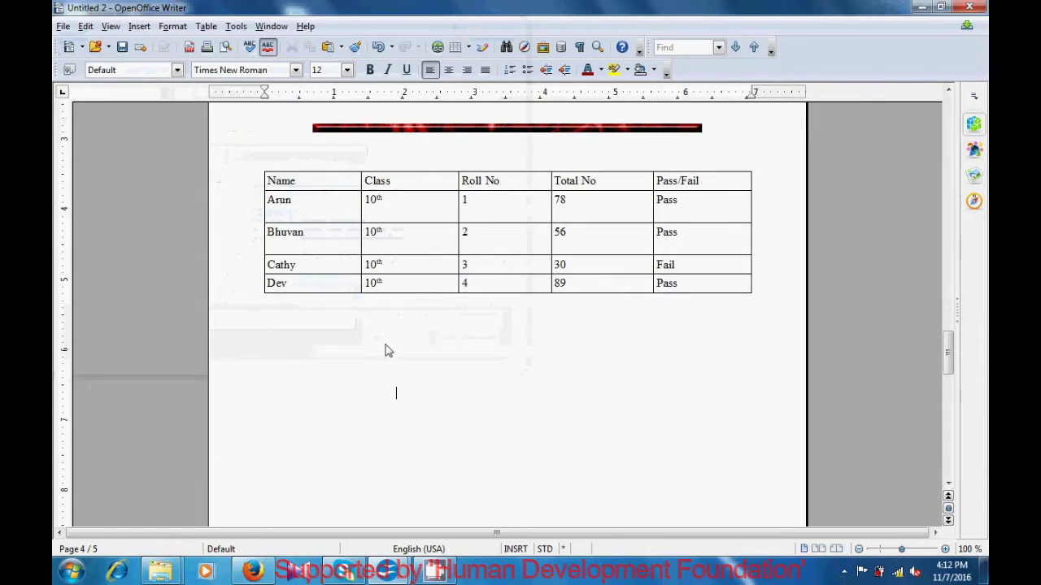
{"action": "scroll", "coordinate": [376, 298], "scroll_direction": "up", "scroll_amount": 3}
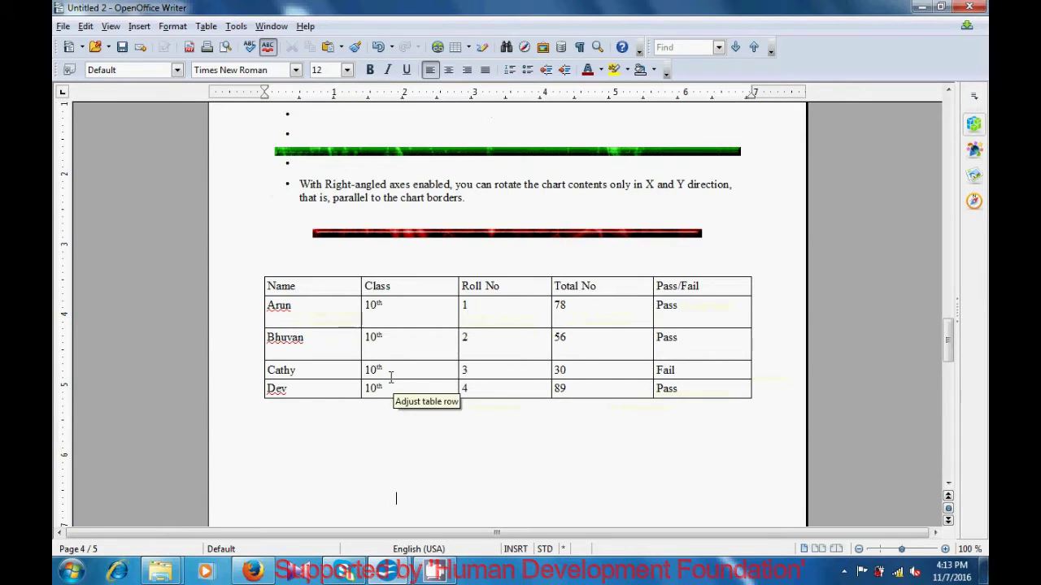
{"action": "left_click", "coordinate": [383, 197]}
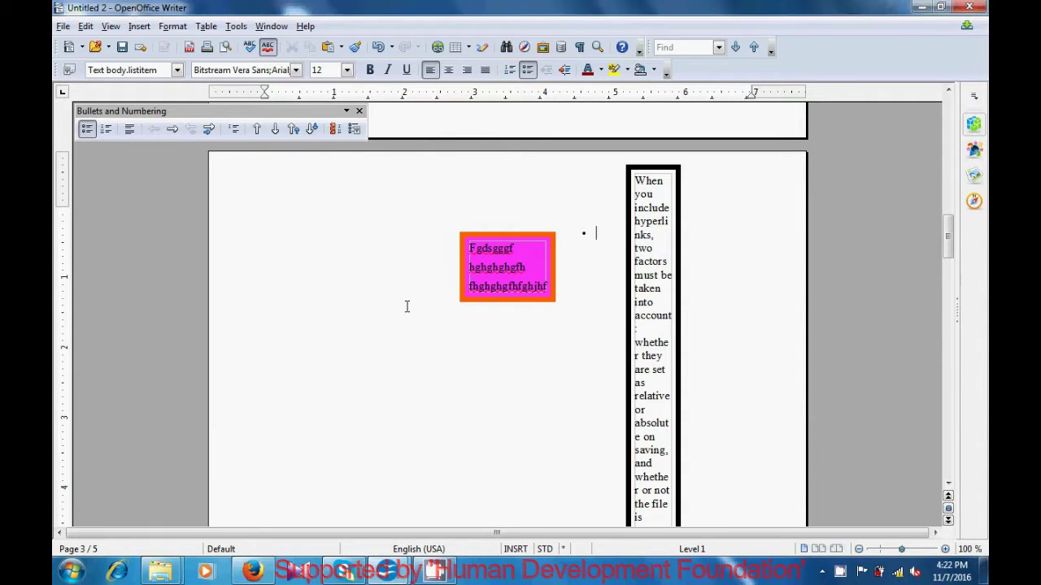
Step: Place the cursor after 'OpenOffice.' at the end of the paragraph on page 5
{"action": "scroll", "coordinate": [406, 306], "scroll_direction": "down", "scroll_amount": 10}
{"action": "scroll", "coordinate": [406, 306], "scroll_direction": "down", "scroll_amount": 8}
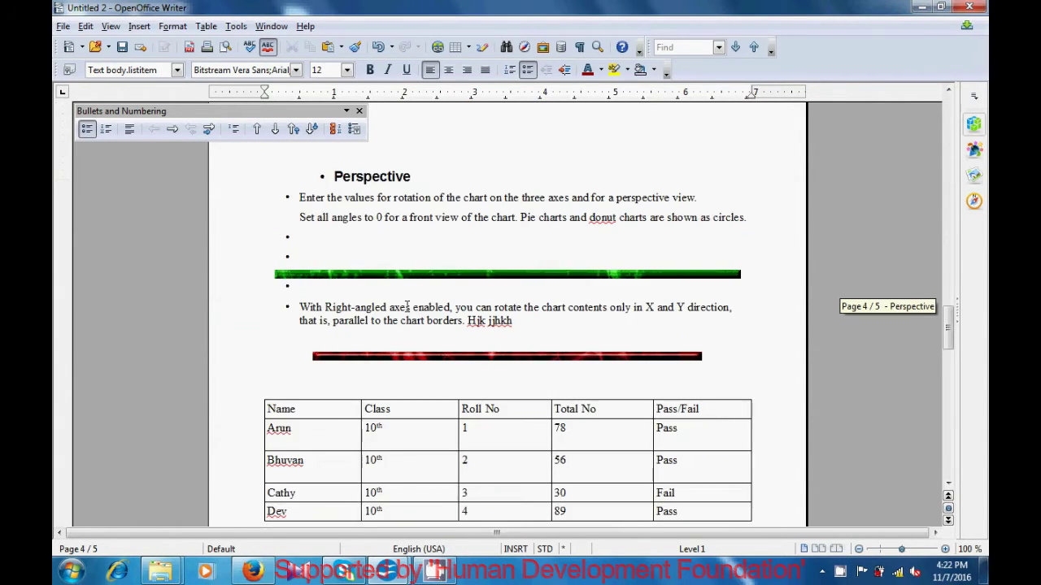
{"action": "scroll", "coordinate": [407, 305], "scroll_direction": "down", "scroll_amount": 10}
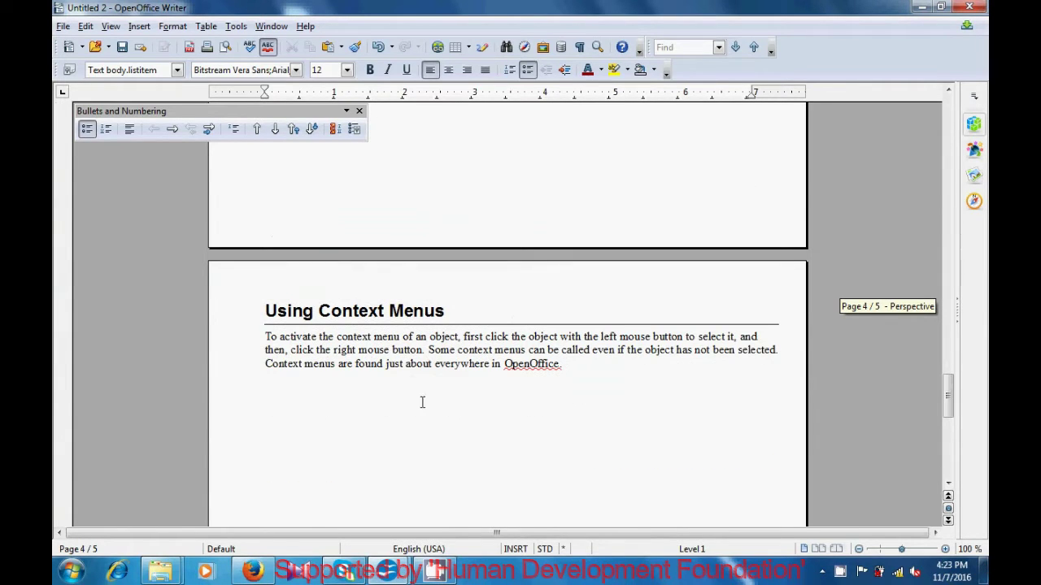
{"action": "left_click", "coordinate": [583, 368]}
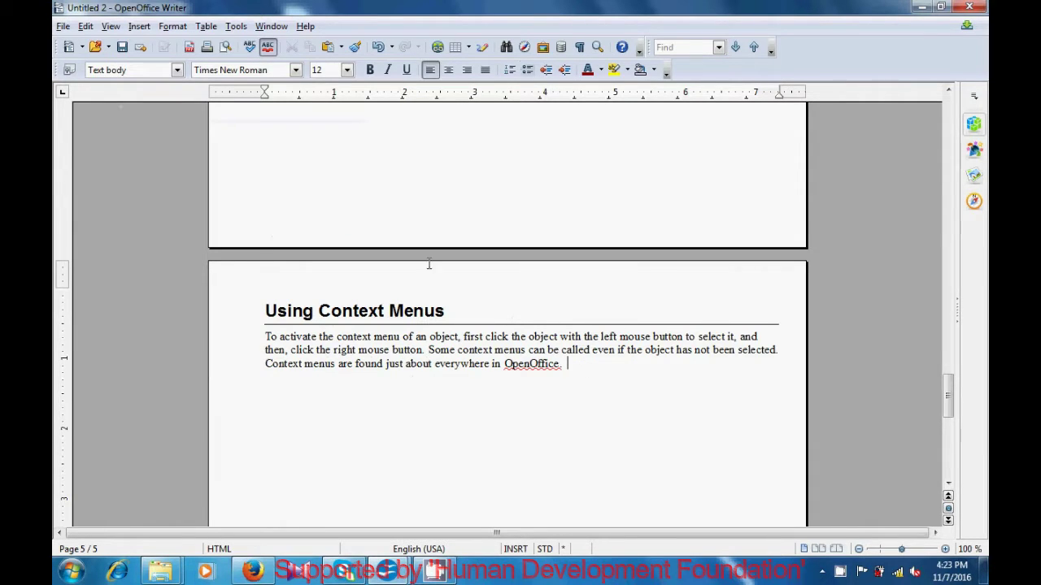
Step: Turn on Format > AutoCorrect > While Typing, then reopen the AutoCorrect submenu
{"action": "left_click", "coordinate": [141, 27]}
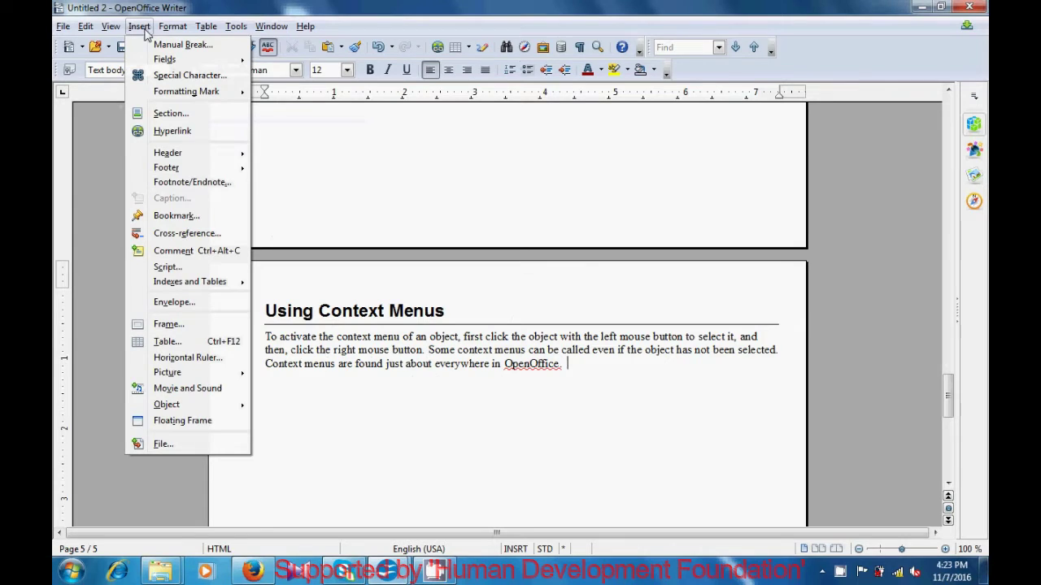
{"action": "mouse_move", "coordinate": [173, 31]}
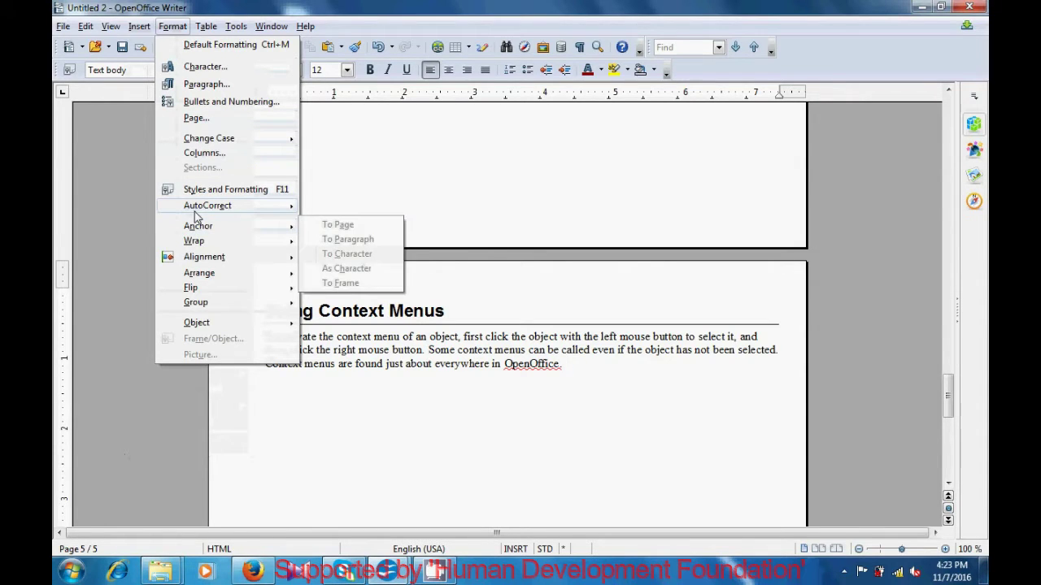
{"action": "mouse_move", "coordinate": [198, 215]}
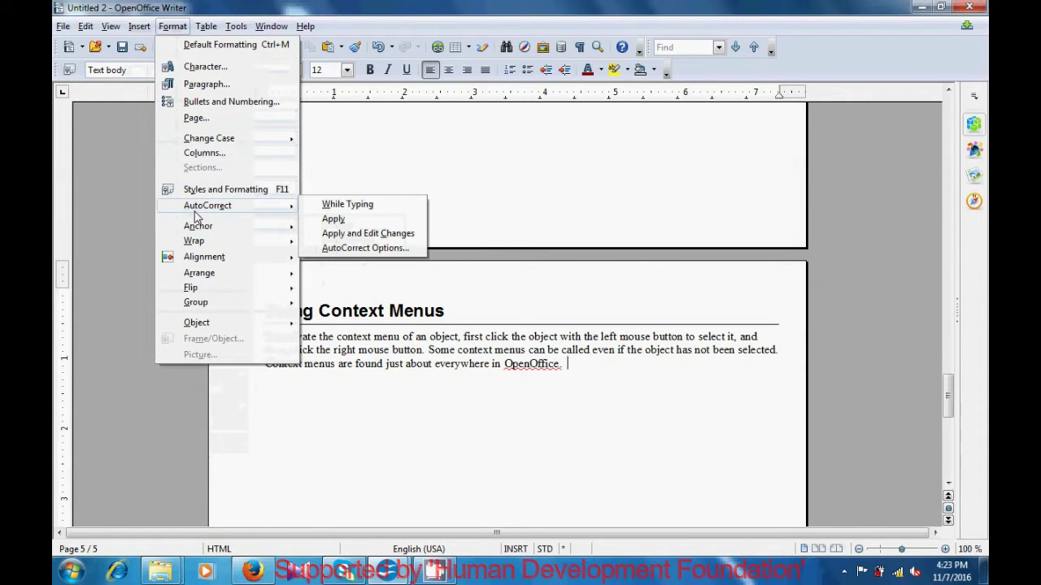
{"action": "left_click", "coordinate": [345, 209]}
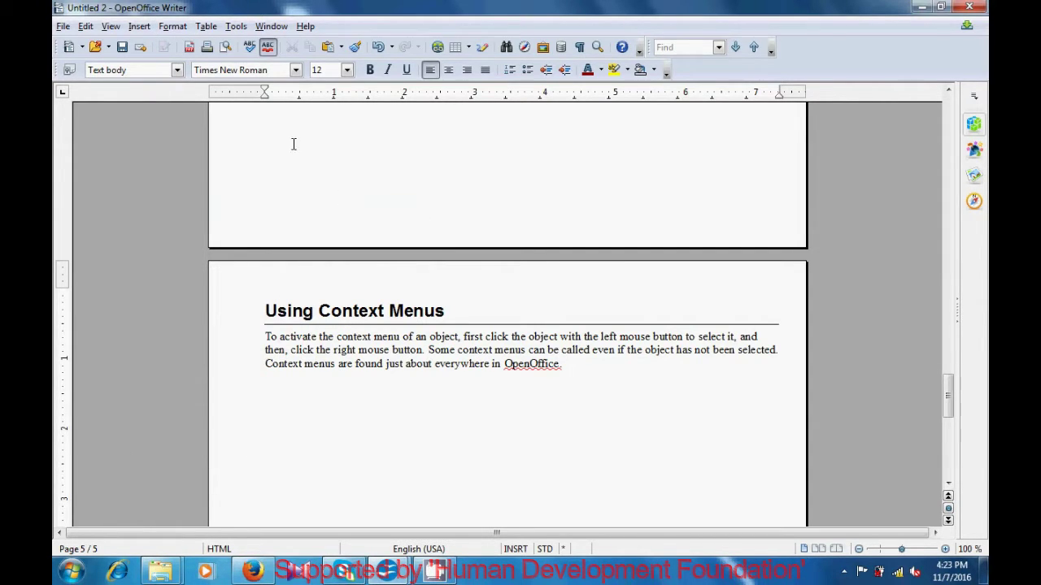
{"action": "left_click", "coordinate": [182, 29]}
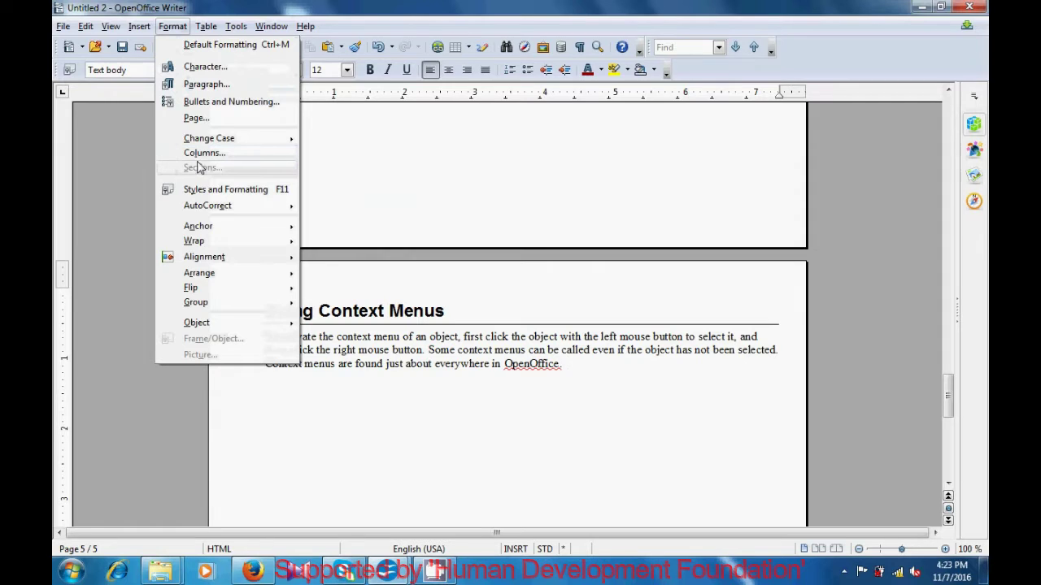
{"action": "mouse_move", "coordinate": [208, 210]}
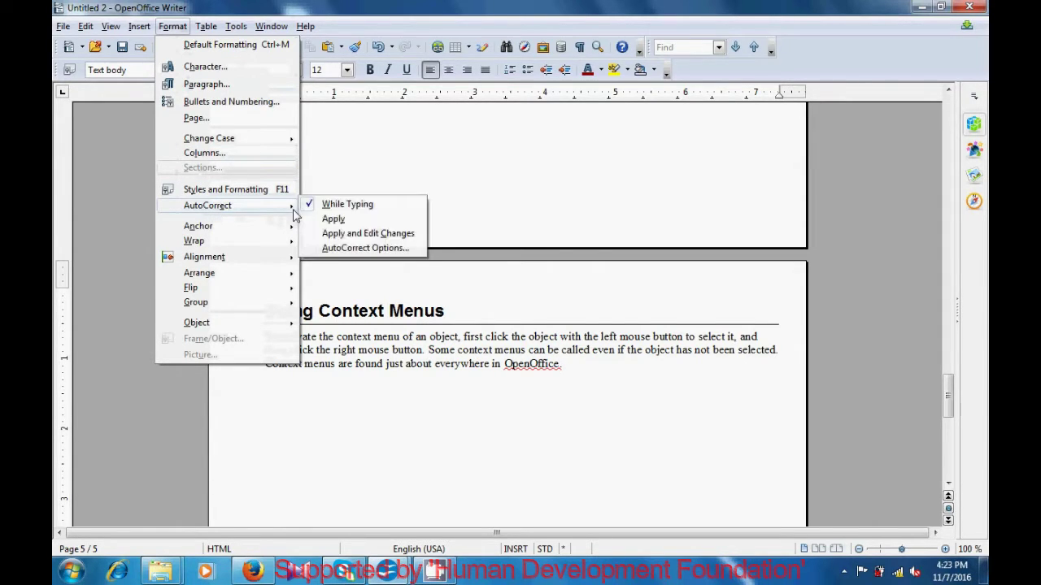
{"action": "left_click", "coordinate": [334, 220]}
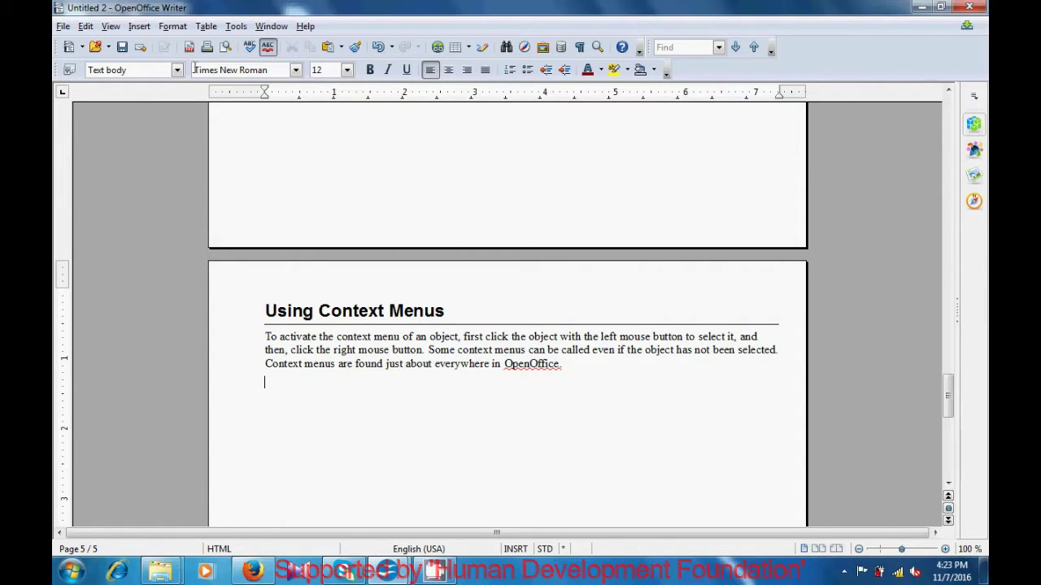
{"action": "left_click", "coordinate": [175, 29]}
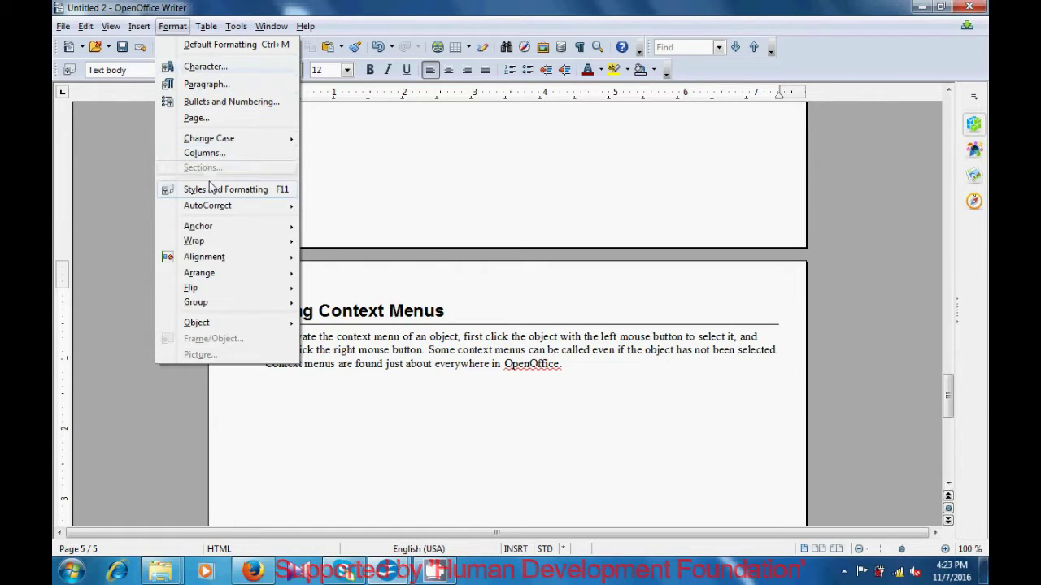
{"action": "mouse_move", "coordinate": [215, 210]}
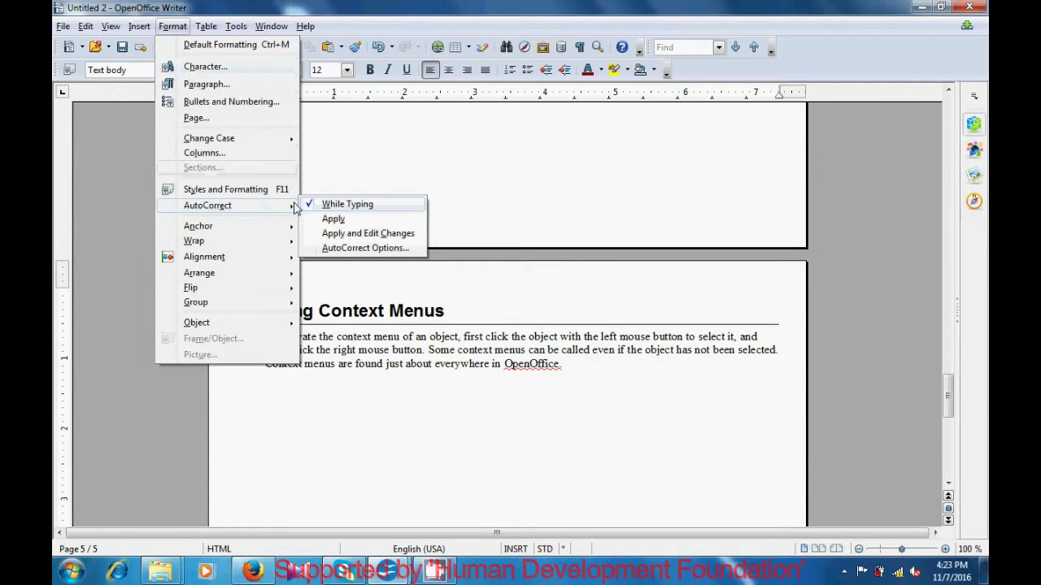
{"action": "left_click", "coordinate": [338, 251]}
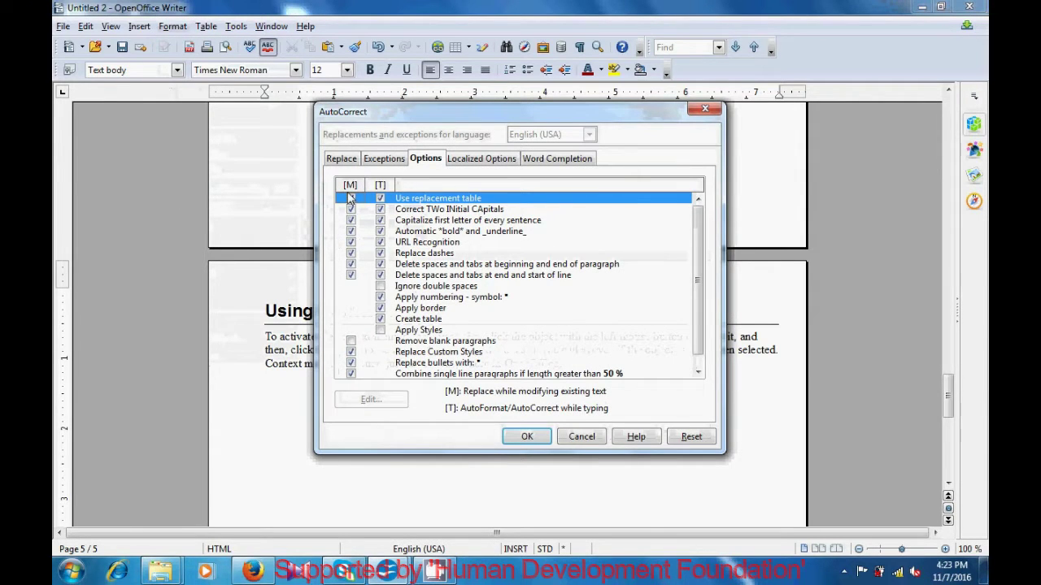
{"action": "left_click", "coordinate": [342, 160]}
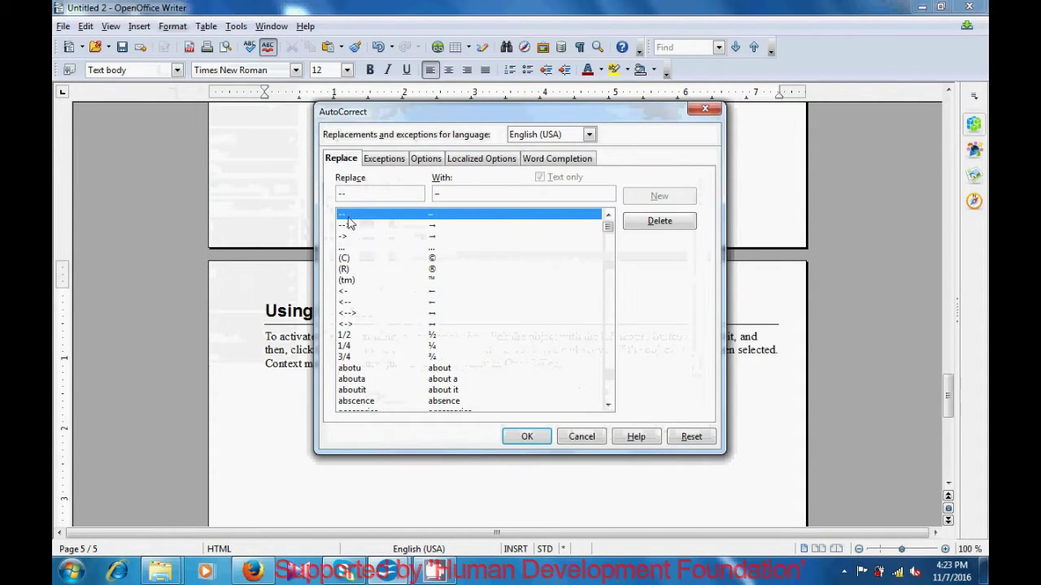
{"action": "scroll", "coordinate": [353, 292], "scroll_direction": "down", "scroll_amount": 2}
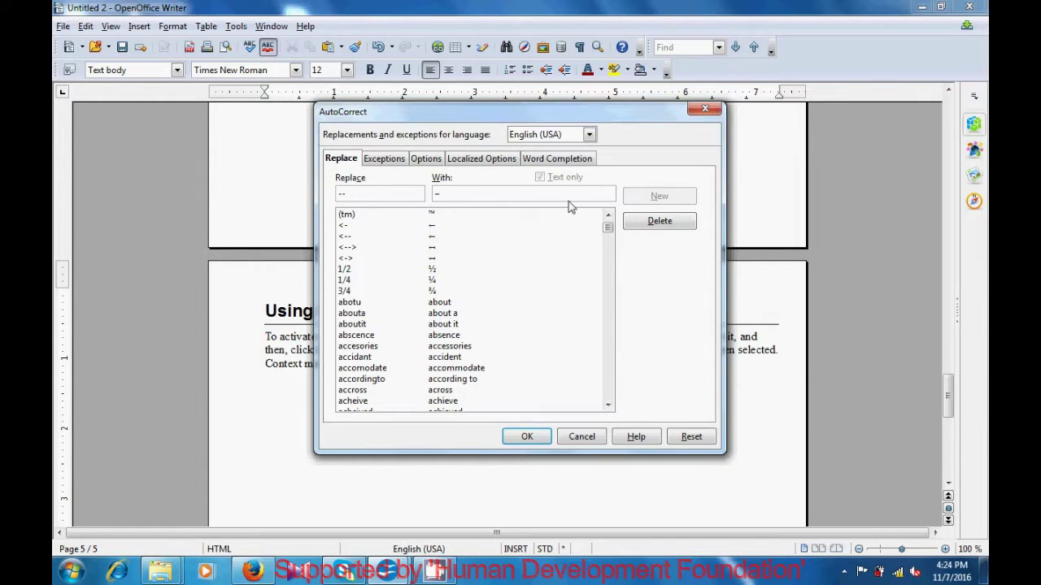
{"action": "left_click", "coordinate": [706, 111]}
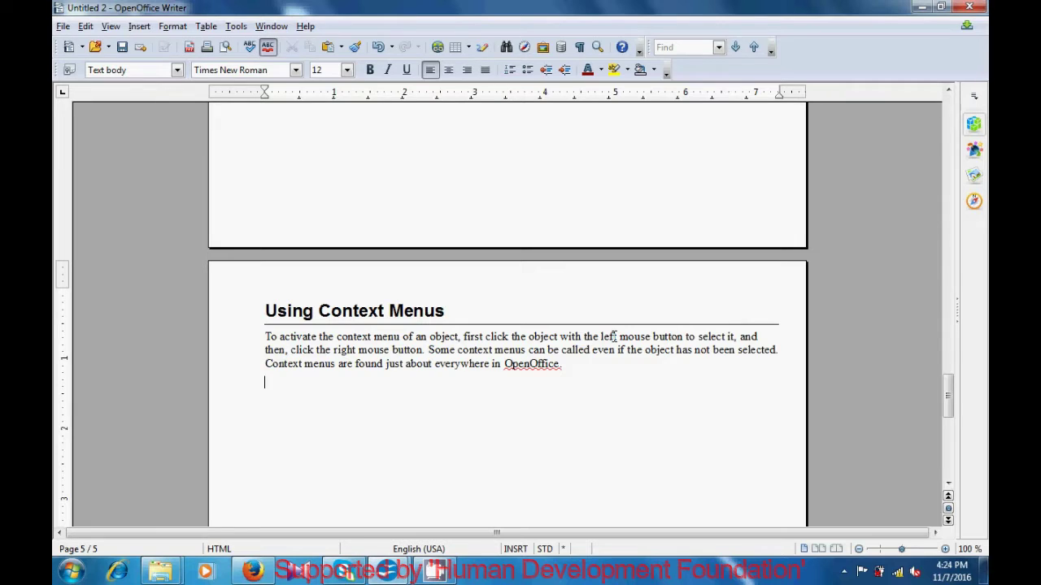
Step: Type 'about' on the new line so AutoCorrect capitalises it to 'About'
{"action": "type", "text": "about"}
{"action": "left_click", "coordinate": [172, 27]}
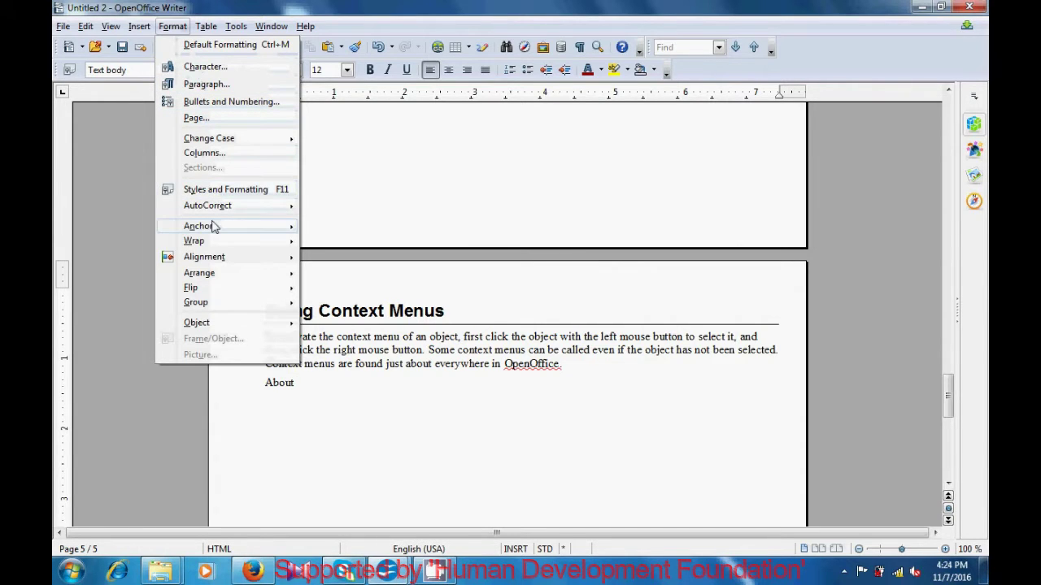
{"action": "mouse_move", "coordinate": [213, 227]}
{"action": "mouse_move", "coordinate": [210, 208]}
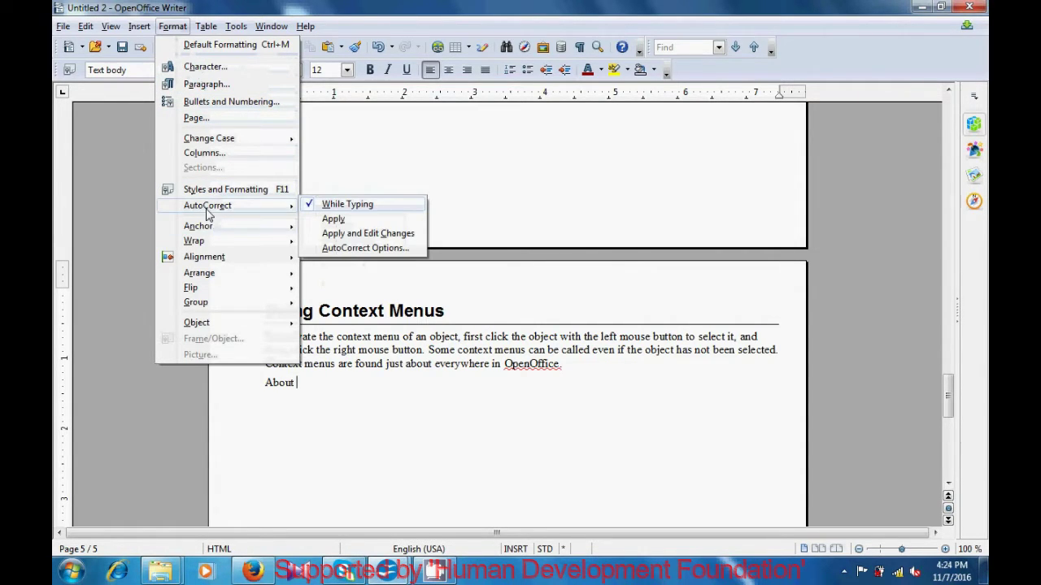
{"action": "left_click", "coordinate": [366, 248]}
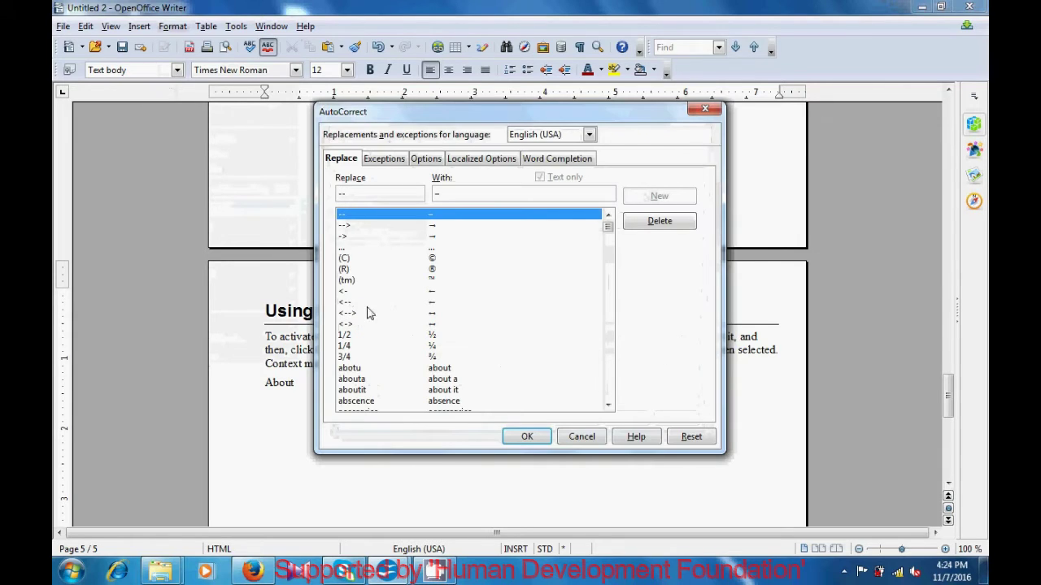
{"action": "scroll", "coordinate": [370, 324], "scroll_direction": "down", "scroll_amount": 3}
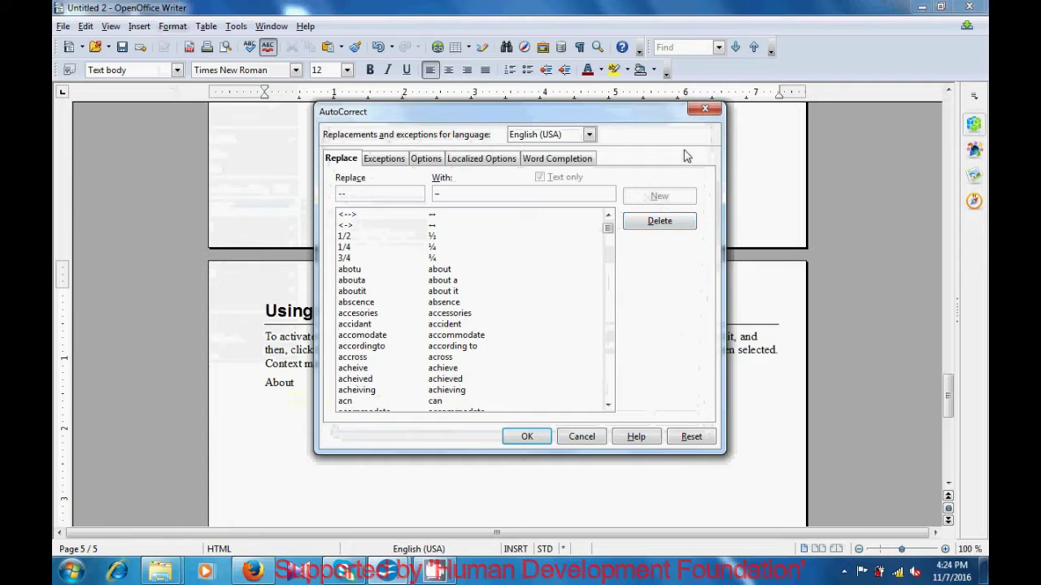
{"action": "left_click", "coordinate": [704, 111]}
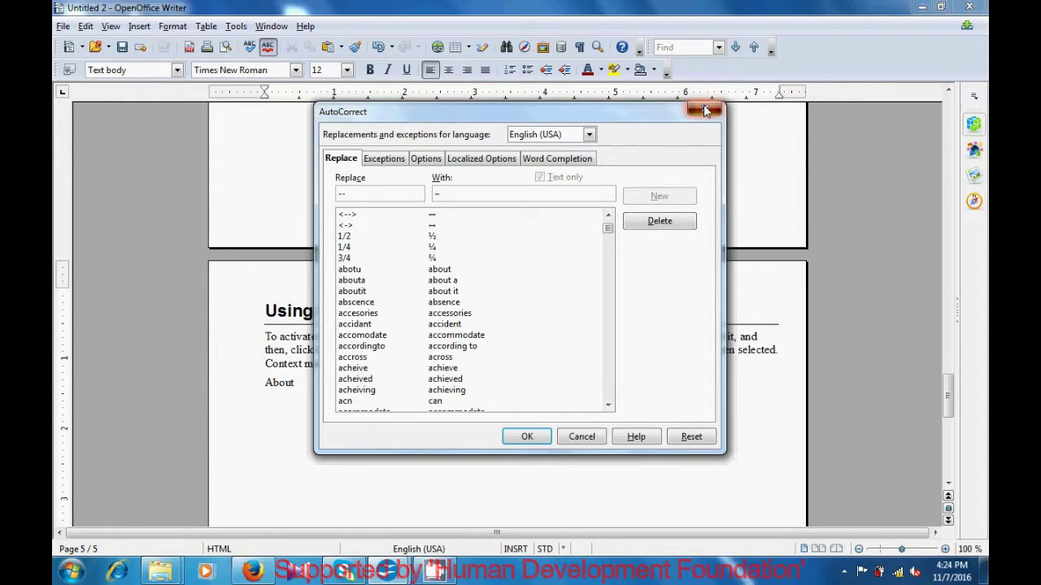
Step: Type 'acn' after 'About' so AutoCorrect replaces it with 'can'
{"action": "type", "text": "can"}
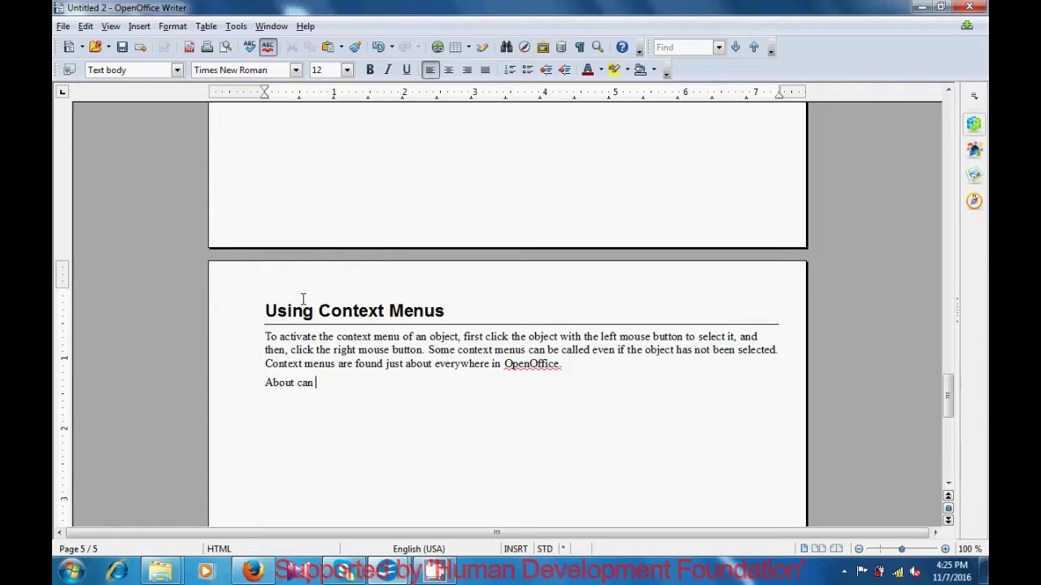
{"action": "left_click", "coordinate": [179, 27]}
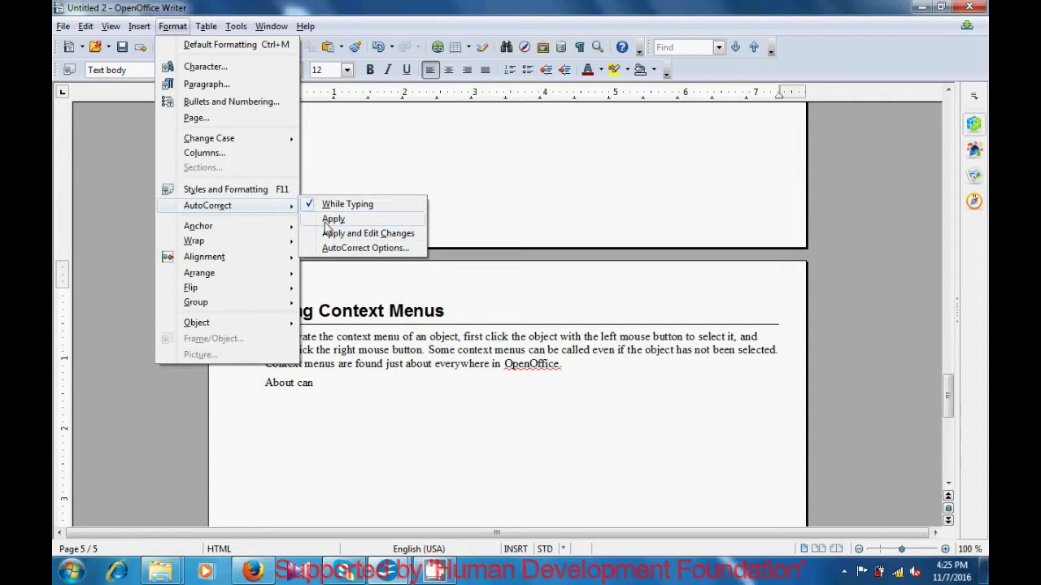
Step: Scroll through the AutoCorrect Options replacement table, such as 'acn' → 'can', and close it unchanged
{"action": "left_click", "coordinate": [334, 249]}
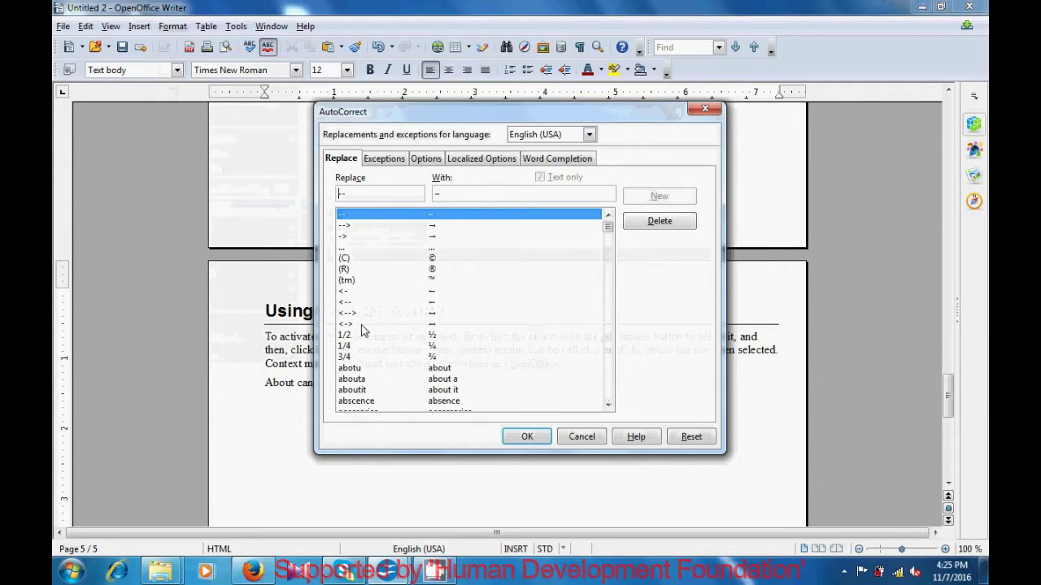
{"action": "scroll", "coordinate": [364, 331], "scroll_direction": "down", "scroll_amount": 1}
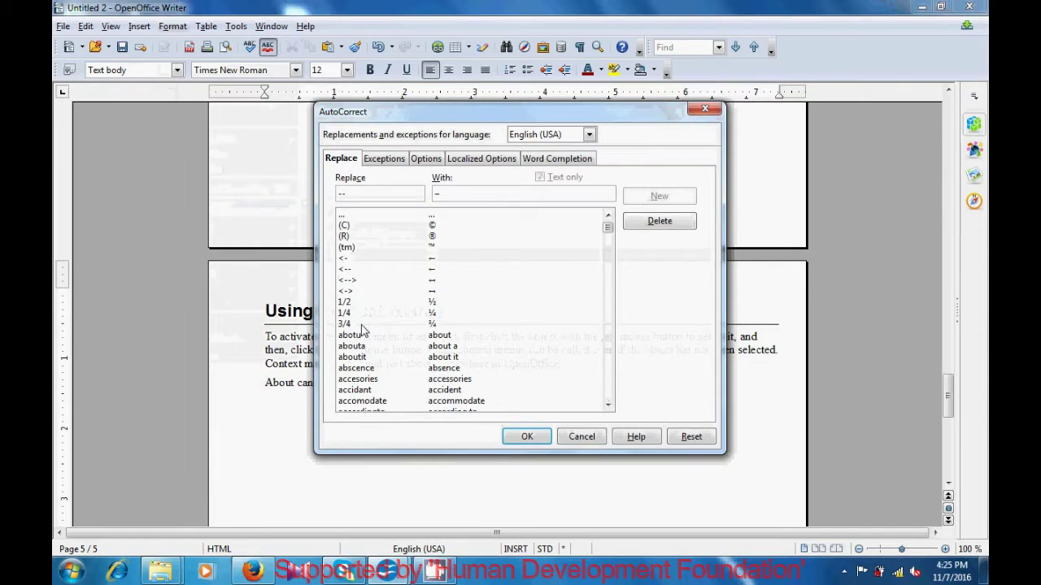
{"action": "scroll", "coordinate": [364, 331], "scroll_direction": "down", "scroll_amount": 2}
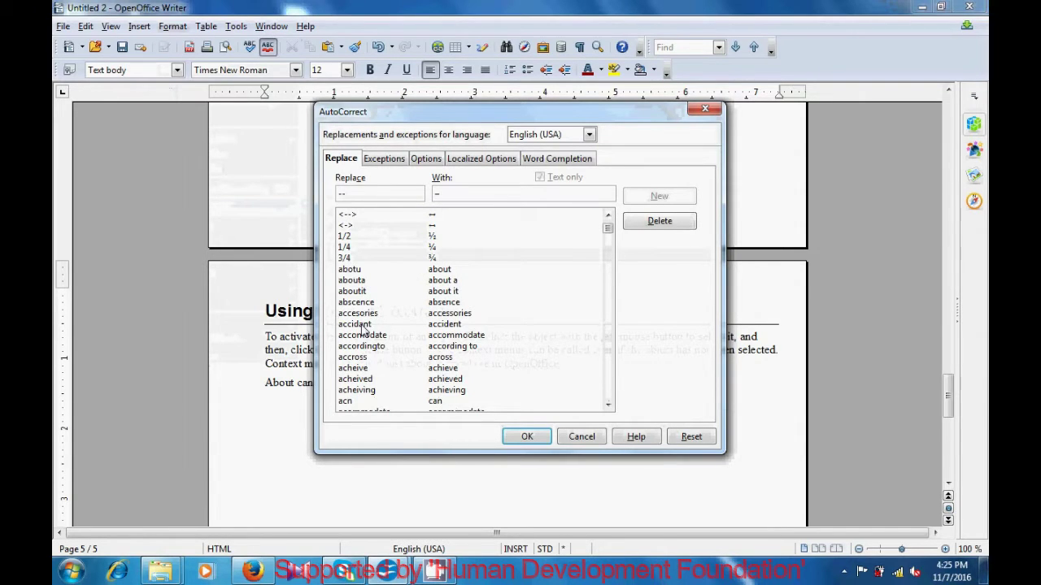
{"action": "scroll", "coordinate": [363, 331], "scroll_direction": "down", "scroll_amount": 1}
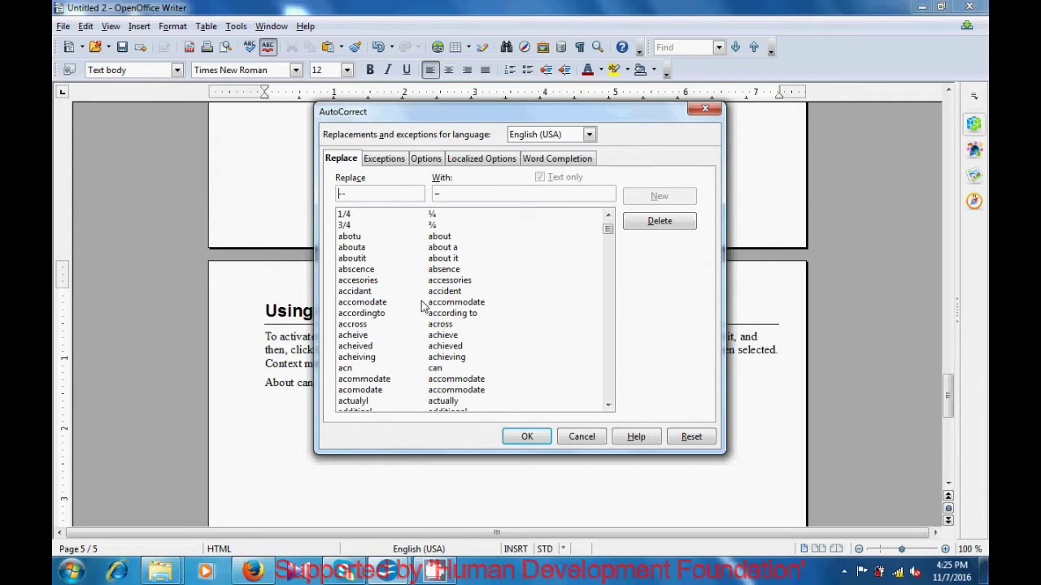
{"action": "left_click", "coordinate": [704, 109]}
Step: Type 'accorss' after 'About can' on the last line
{"action": "type", "text": "acco"}
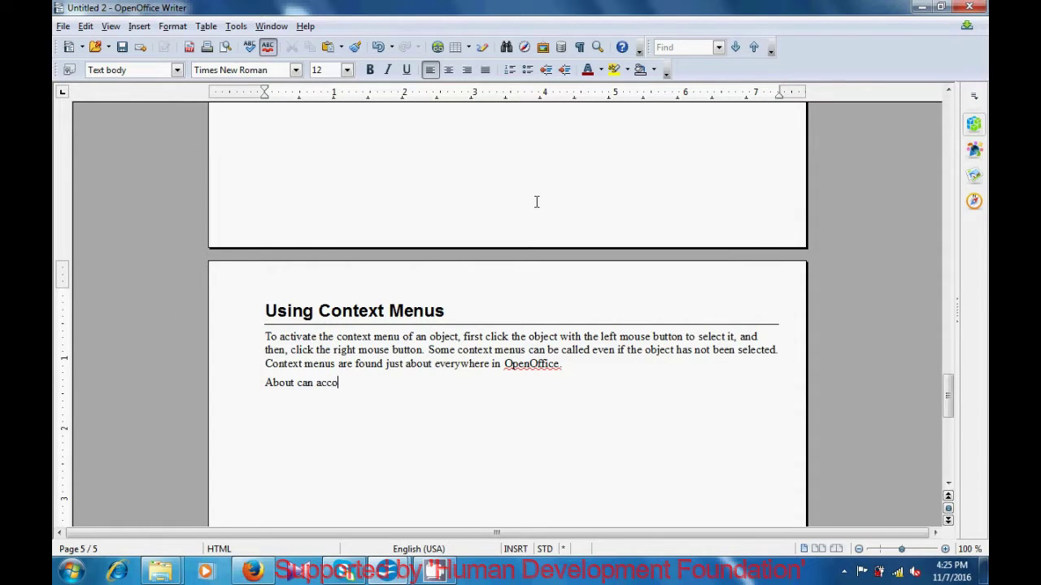
{"action": "type", "text": "rss"}
Step: In AutoCorrect Options, add a new 'Cs' → 'Computer Shiksha' replacement entry and confirm with OK
{"action": "left_click", "coordinate": [178, 27]}
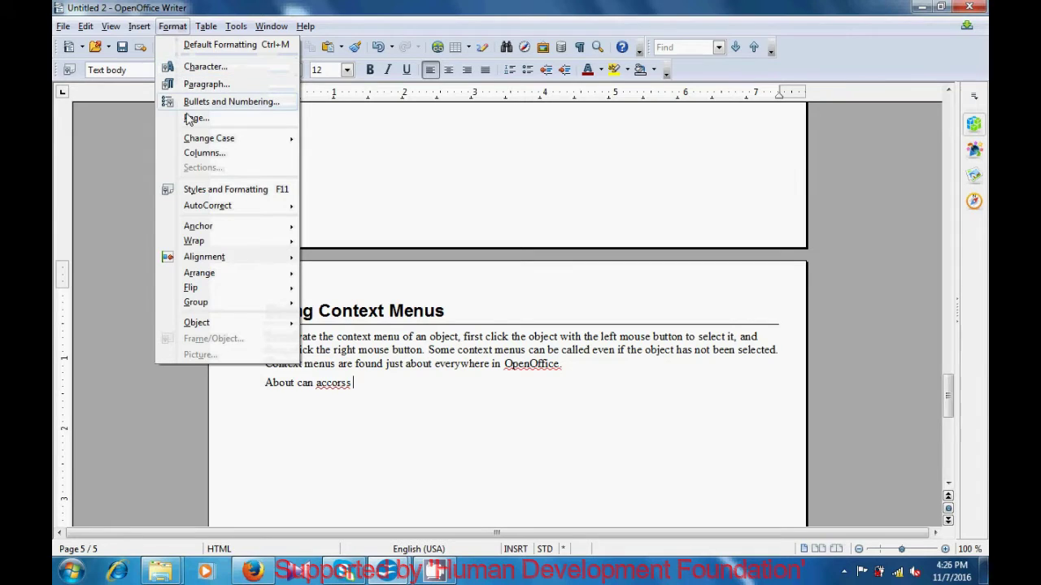
{"action": "mouse_move", "coordinate": [197, 209]}
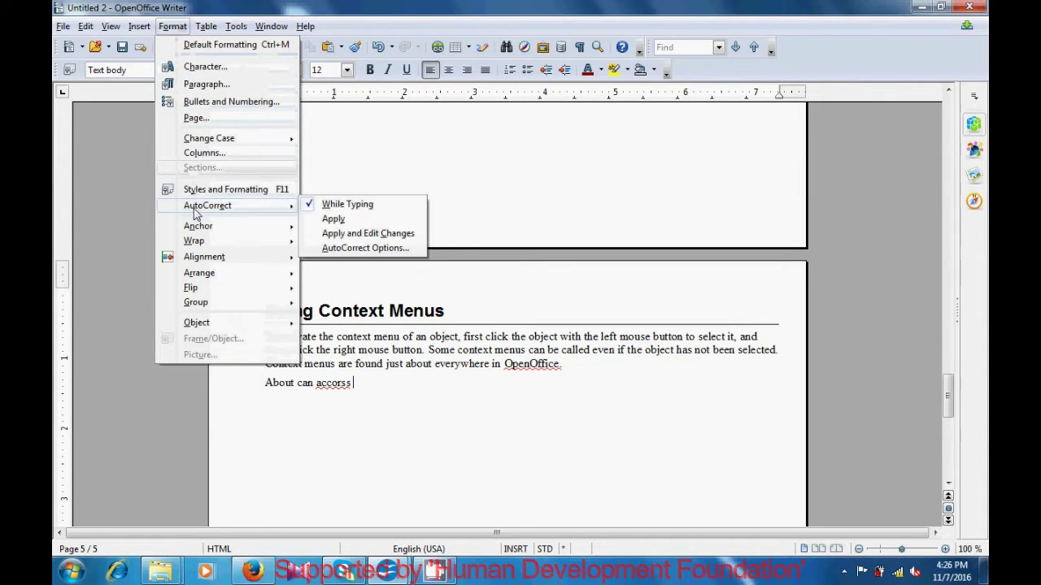
{"action": "left_click", "coordinate": [339, 252]}
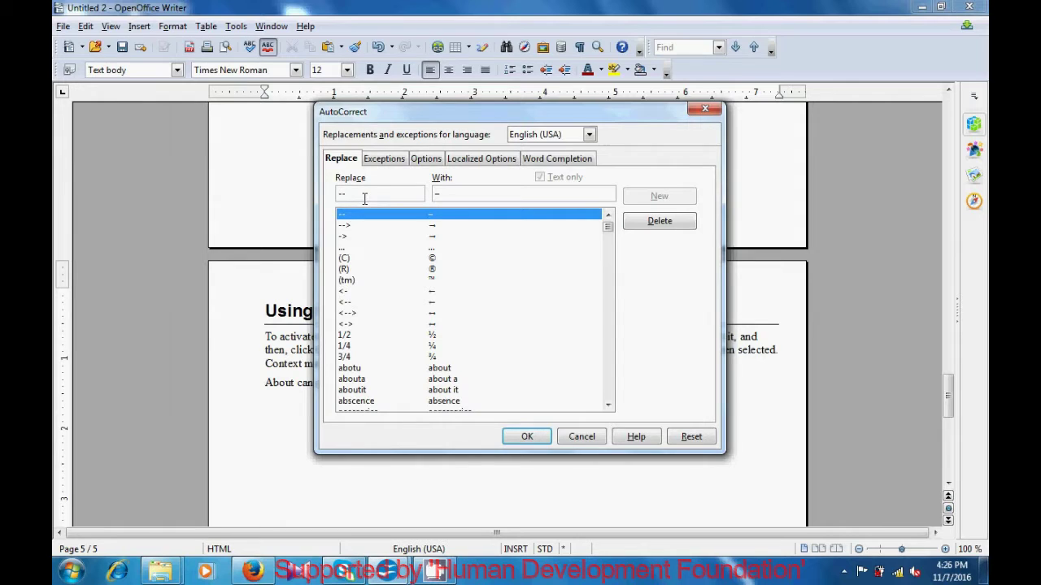
{"action": "key", "text": "BackSpace"}
{"action": "key", "text": "BackSpace"}
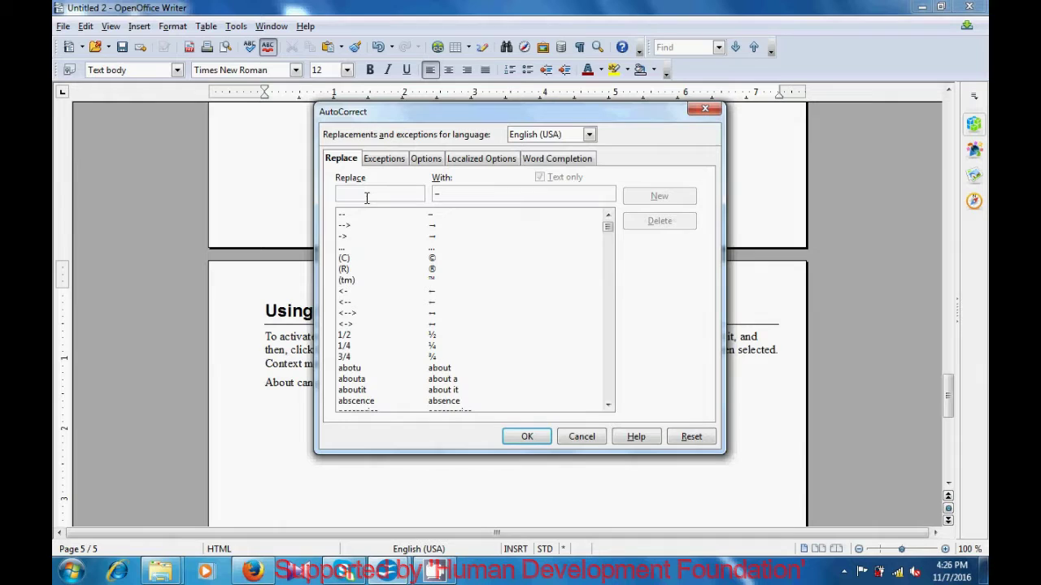
{"action": "type", "text": "cs"}
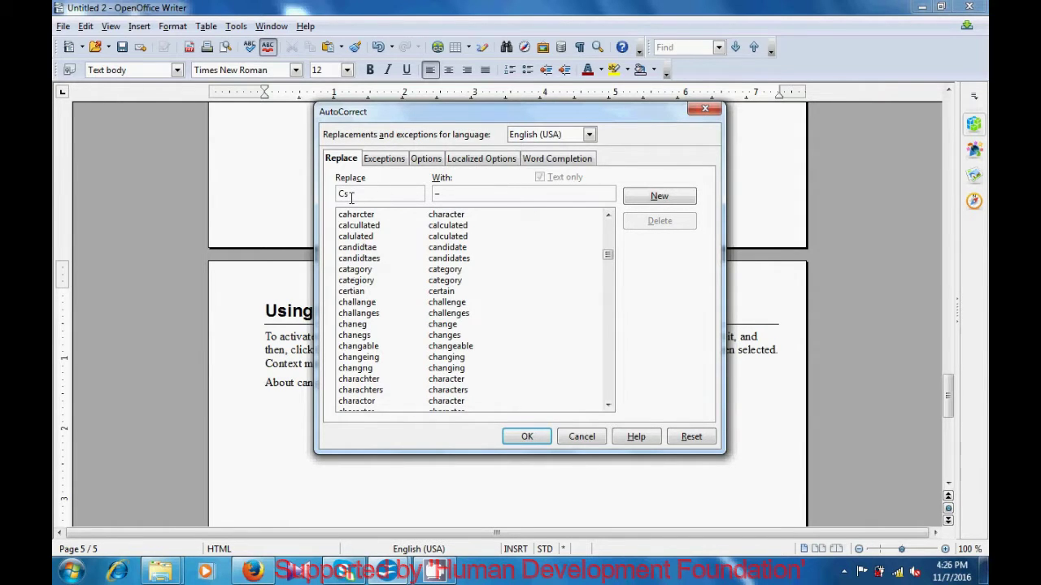
{"action": "left_click", "coordinate": [449, 194]}
{"action": "type", "text": "-"}
{"action": "key", "text": "BackSpace"}
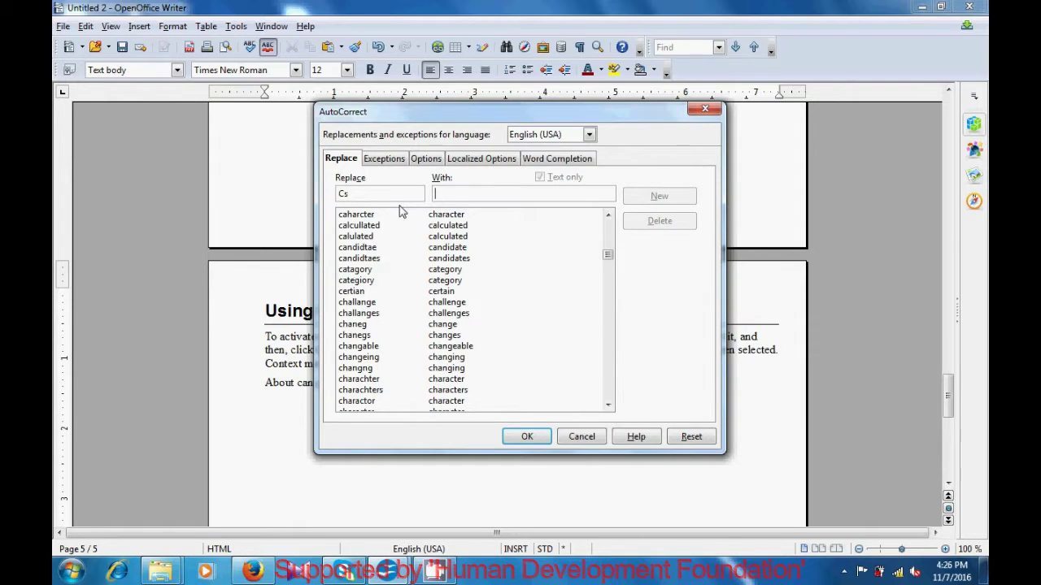
{"action": "type", "text": "Com"}
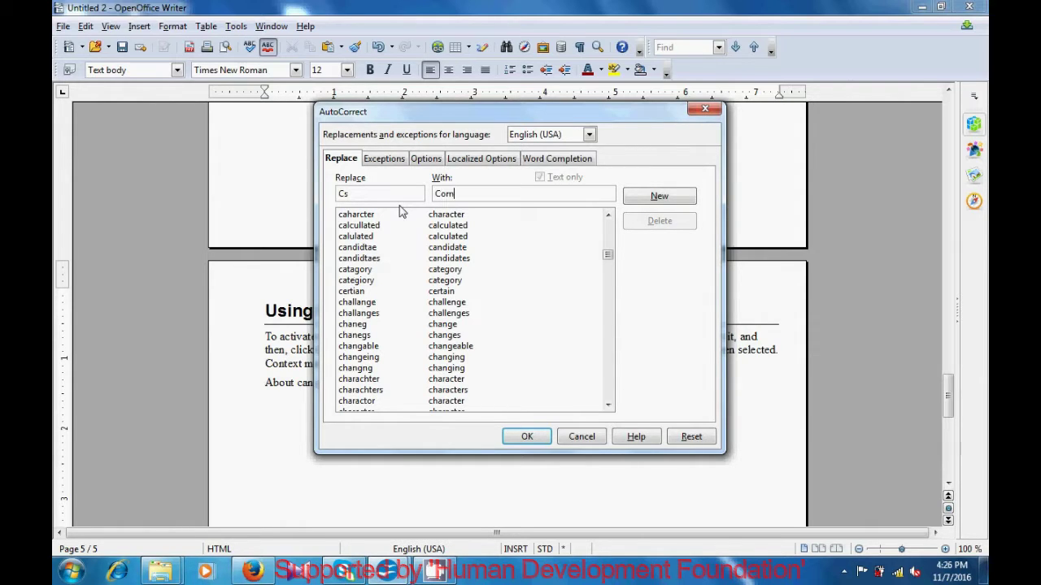
{"action": "type", "text": "puter Shiksha"}
{"action": "left_click", "coordinate": [658, 198]}
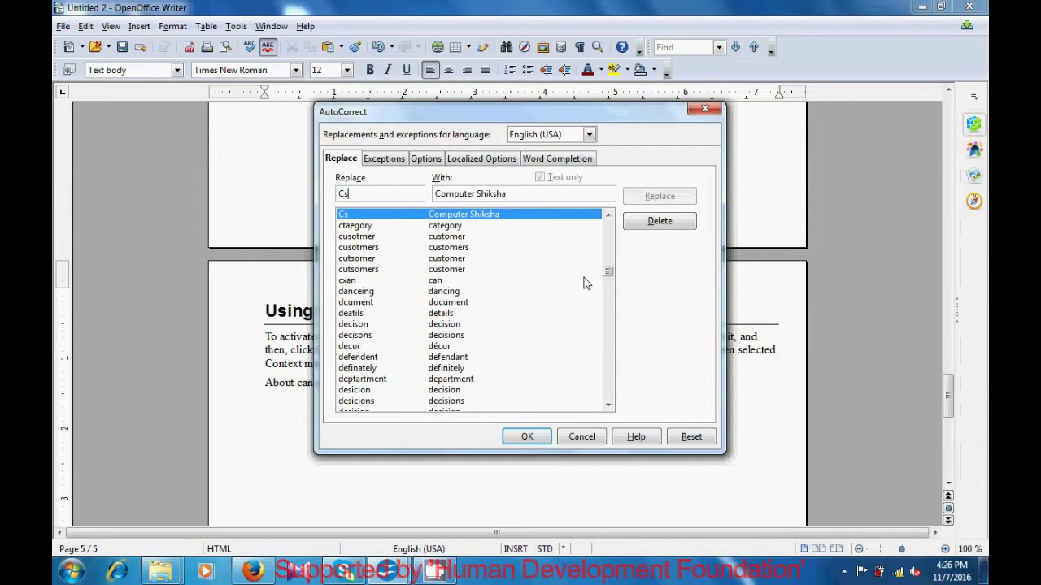
{"action": "left_click", "coordinate": [526, 436]}
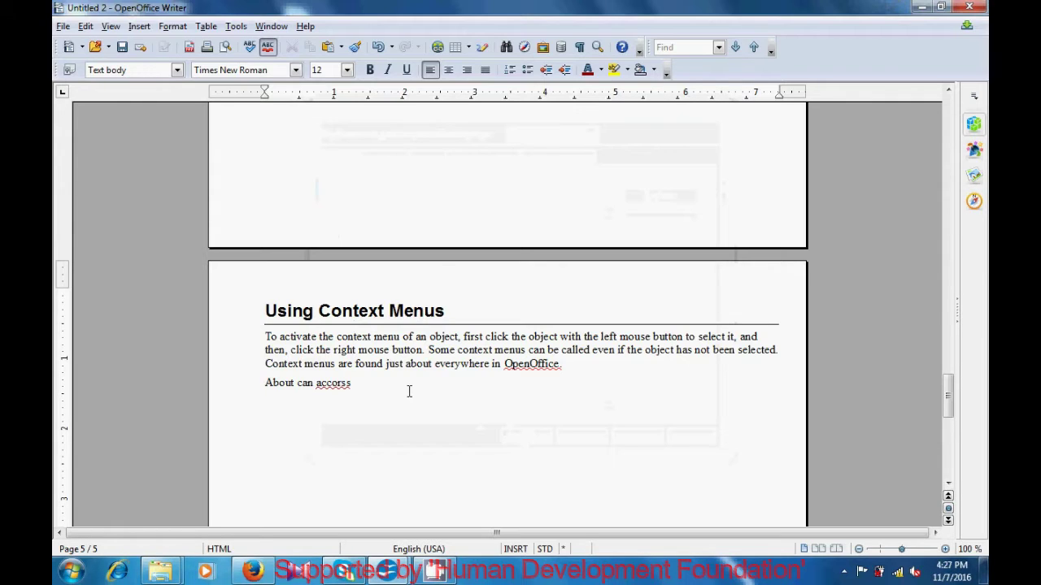
Step: Type 'Cs' so AutoCorrect expands it to 'Computer Shiksha' on a new line
{"action": "type", "text": "Computer Shiksha"}
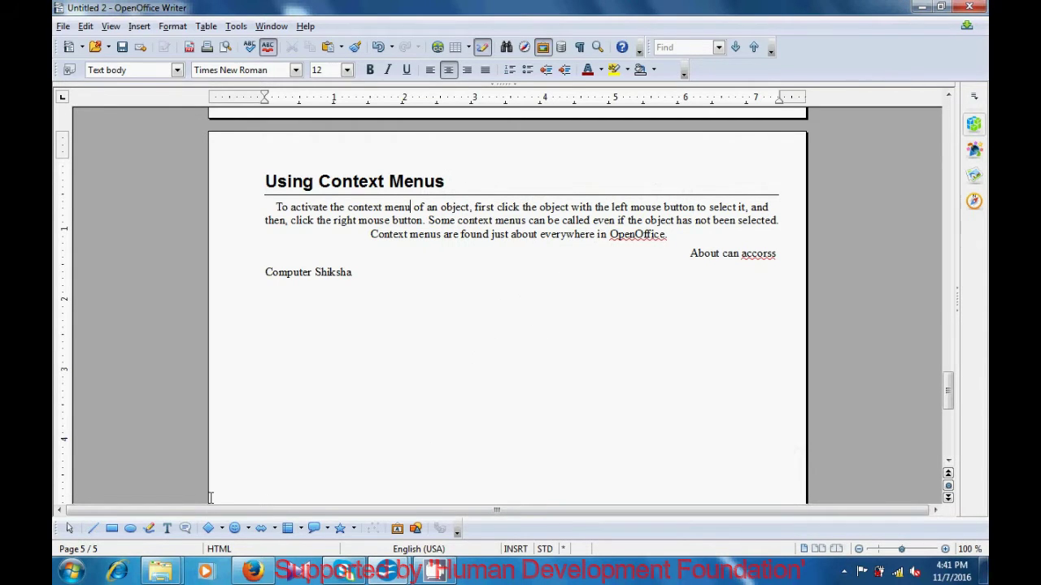
{"action": "left_click", "coordinate": [112, 529]}
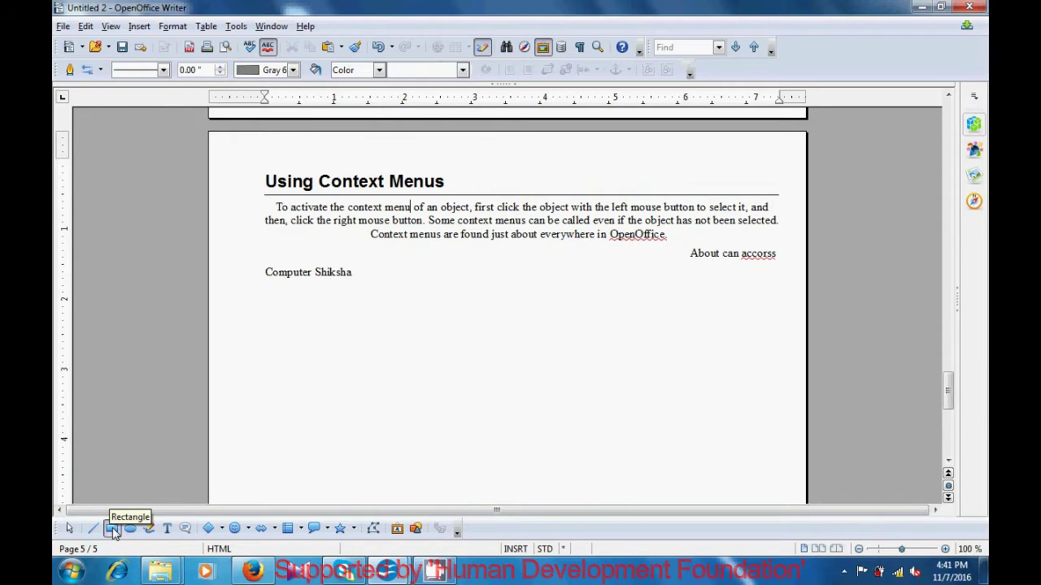
Step: Draw a 2.01 x 1.08 rectangle over the start of the 'Using Context Menus' paragraph
{"action": "left_click", "coordinate": [114, 530]}
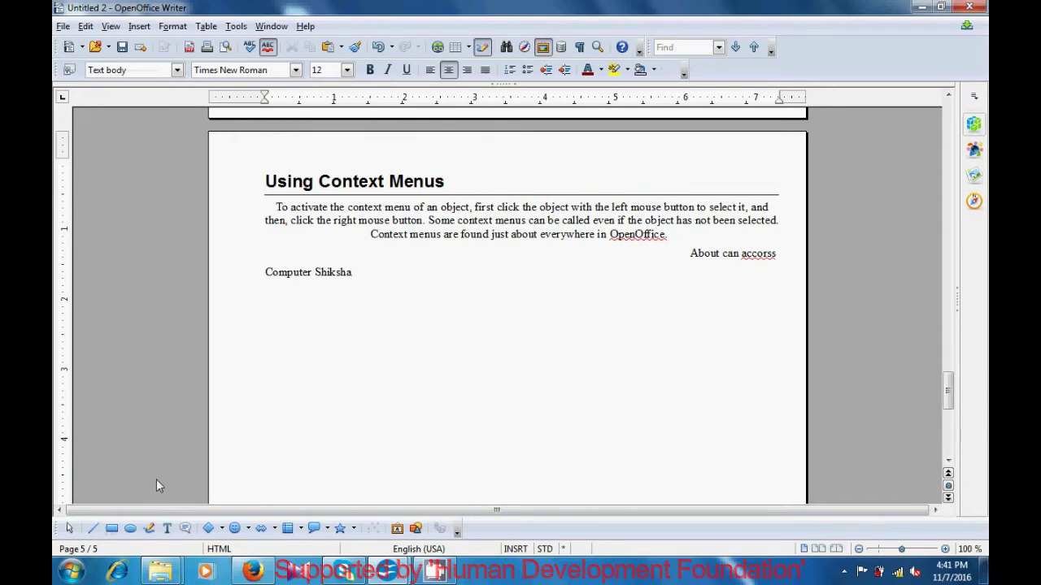
{"action": "left_click", "coordinate": [114, 530]}
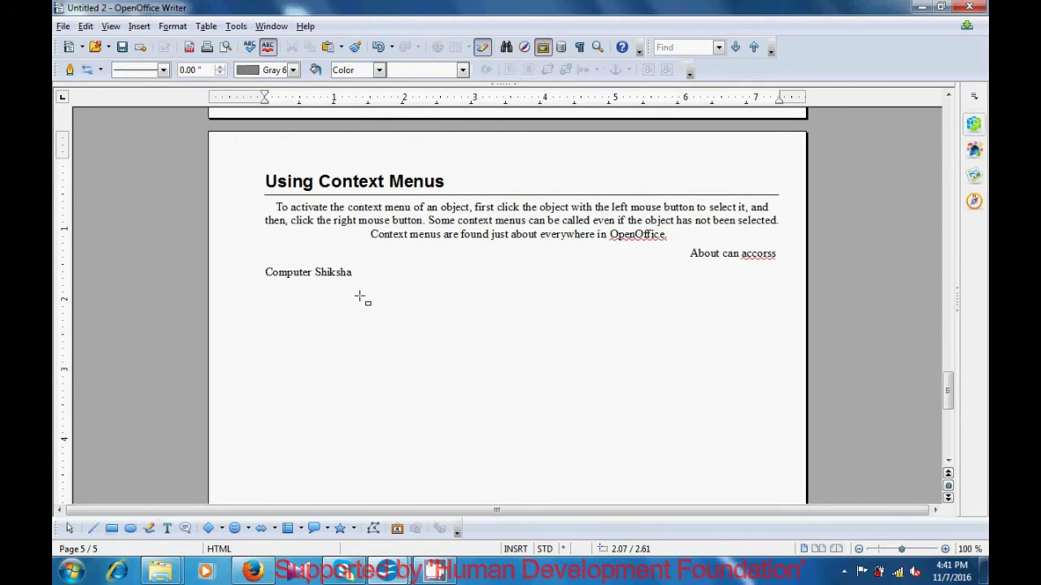
{"action": "left_click_drag", "start_coordinate": [339, 196], "coordinate": [488, 280]}
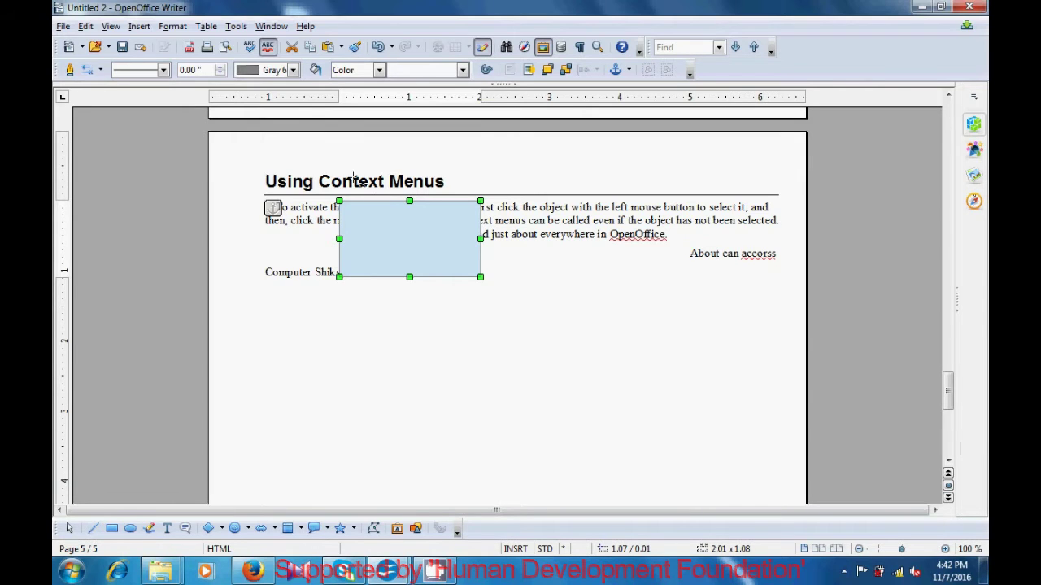
{"action": "left_click", "coordinate": [175, 29]}
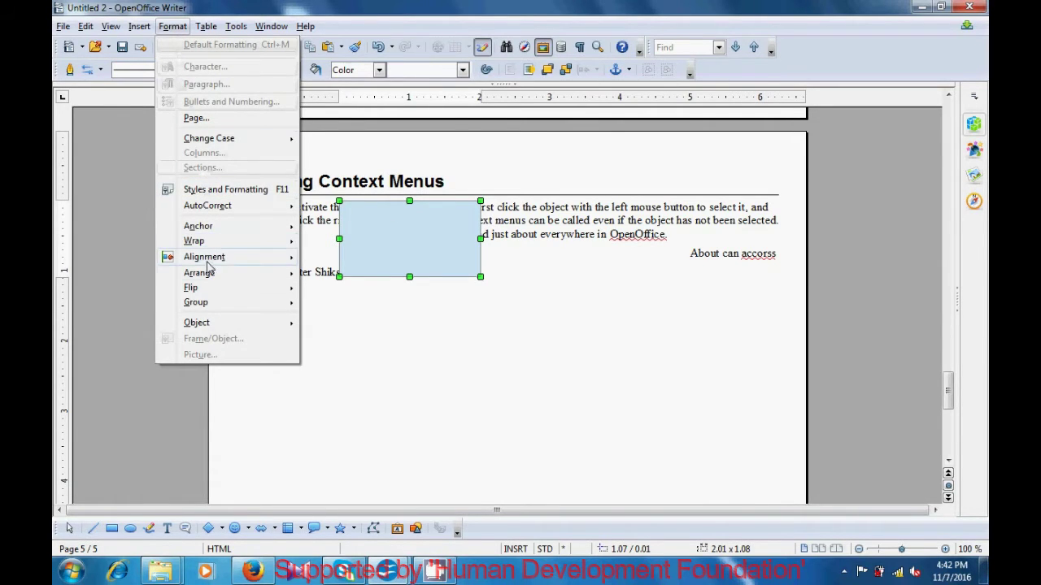
Step: Arrange the rectangle To Background, then To Foreground, and deselect it
{"action": "mouse_move", "coordinate": [211, 278]}
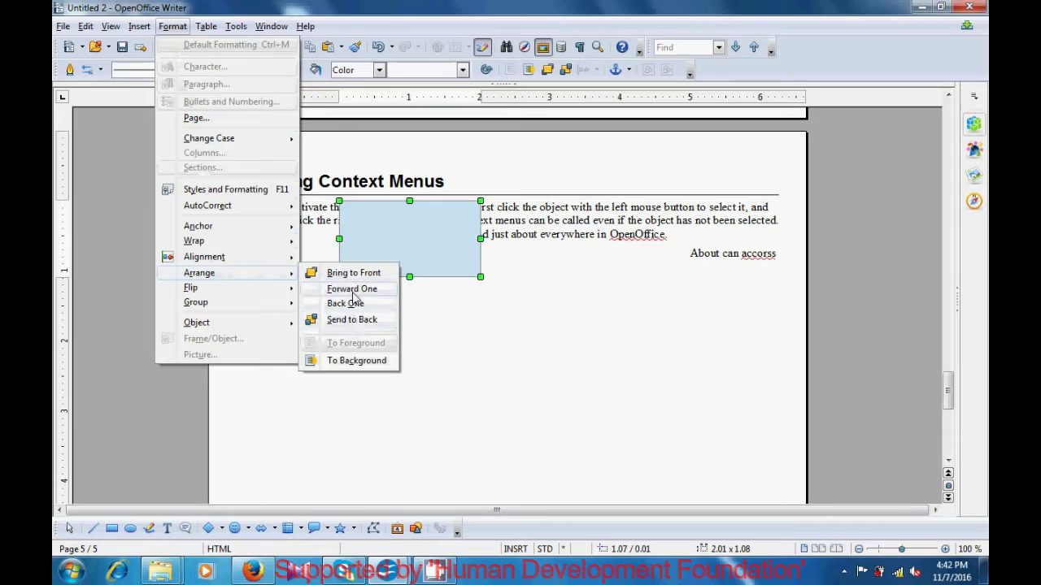
{"action": "left_click", "coordinate": [350, 363]}
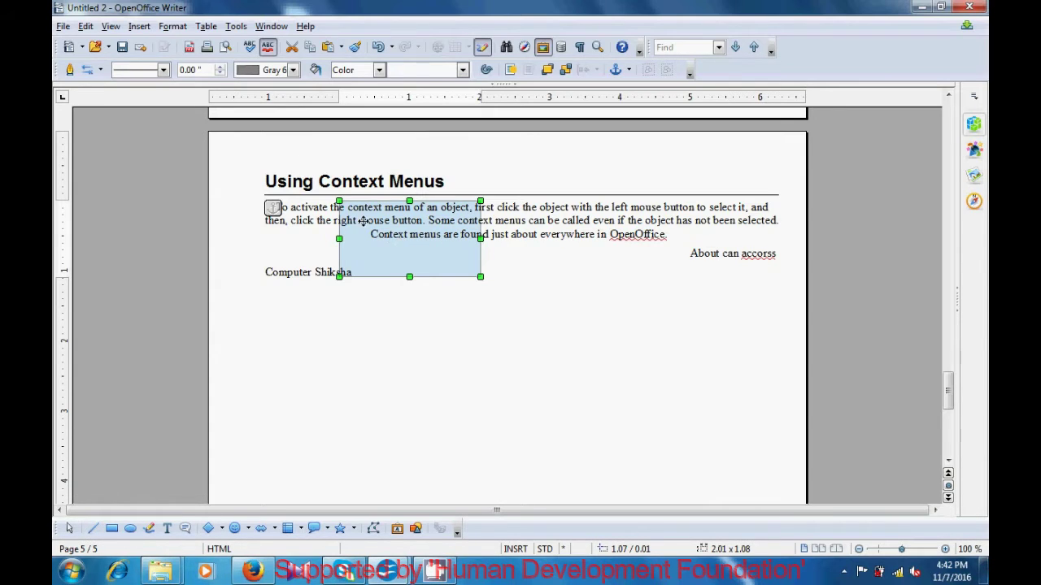
{"action": "left_click", "coordinate": [175, 28]}
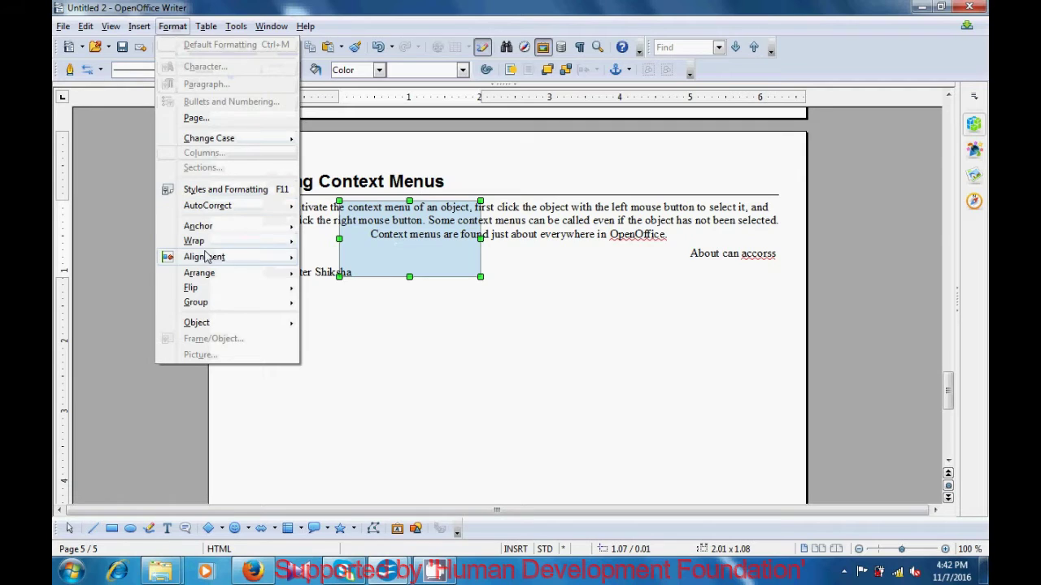
{"action": "mouse_move", "coordinate": [207, 274]}
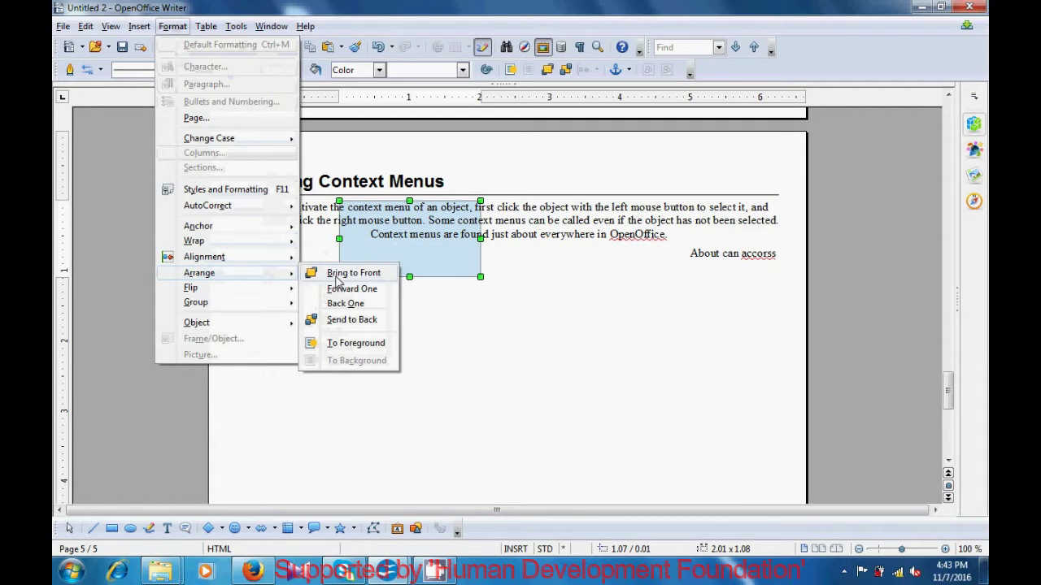
{"action": "left_click", "coordinate": [355, 343]}
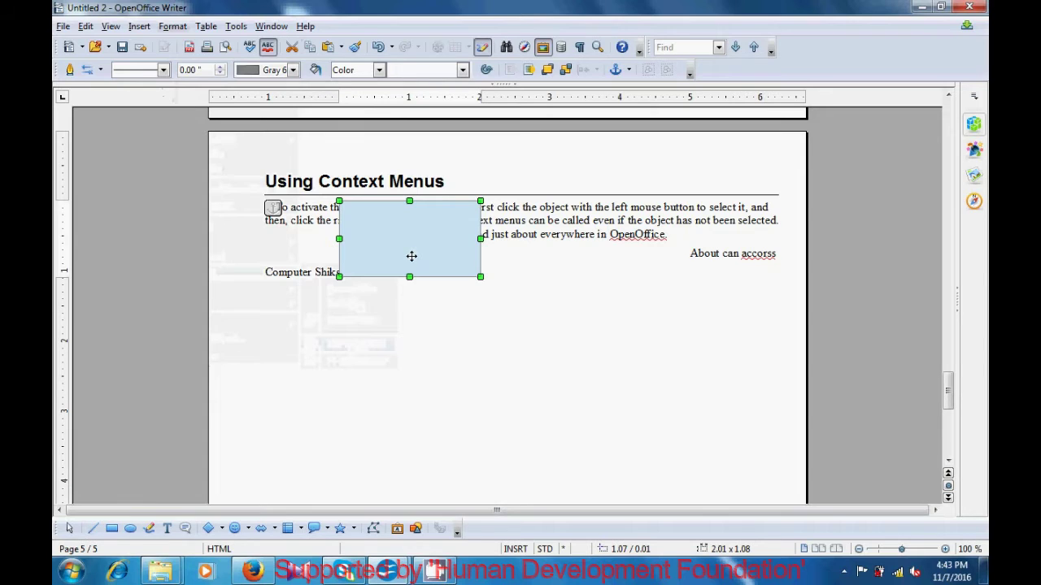
{"action": "left_click", "coordinate": [407, 344]}
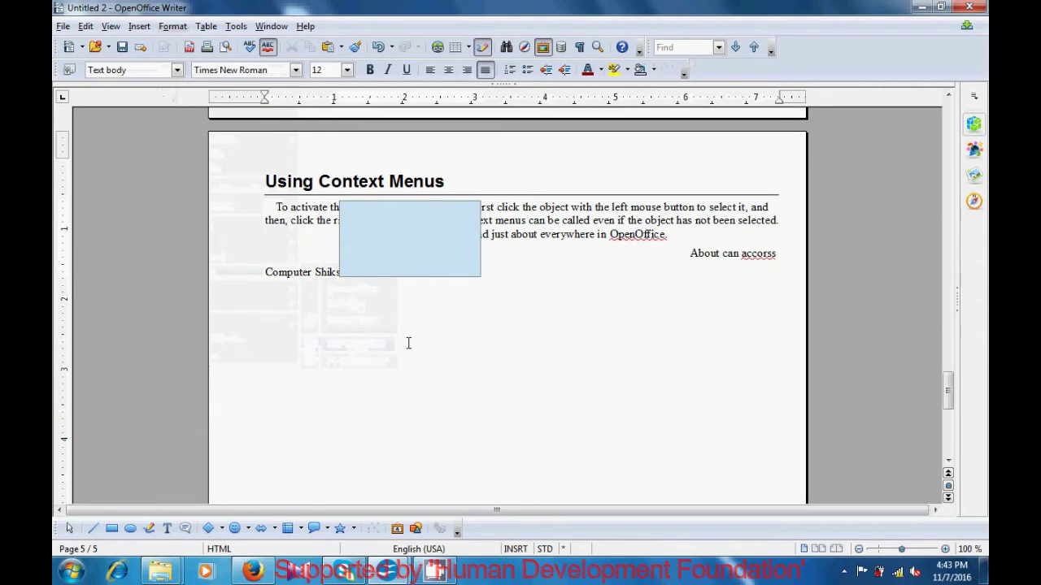
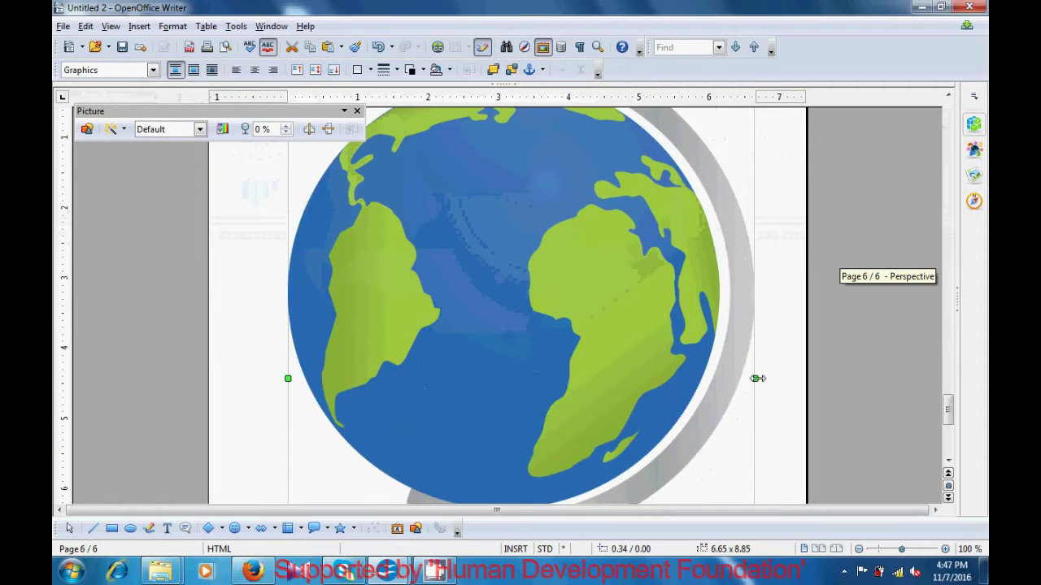
Step: Shrink the globe picture to about 2.75 x 3.53 inches and move it down onto page 5
{"action": "left_click_drag", "start_coordinate": [754, 378], "coordinate": [641, 381]}
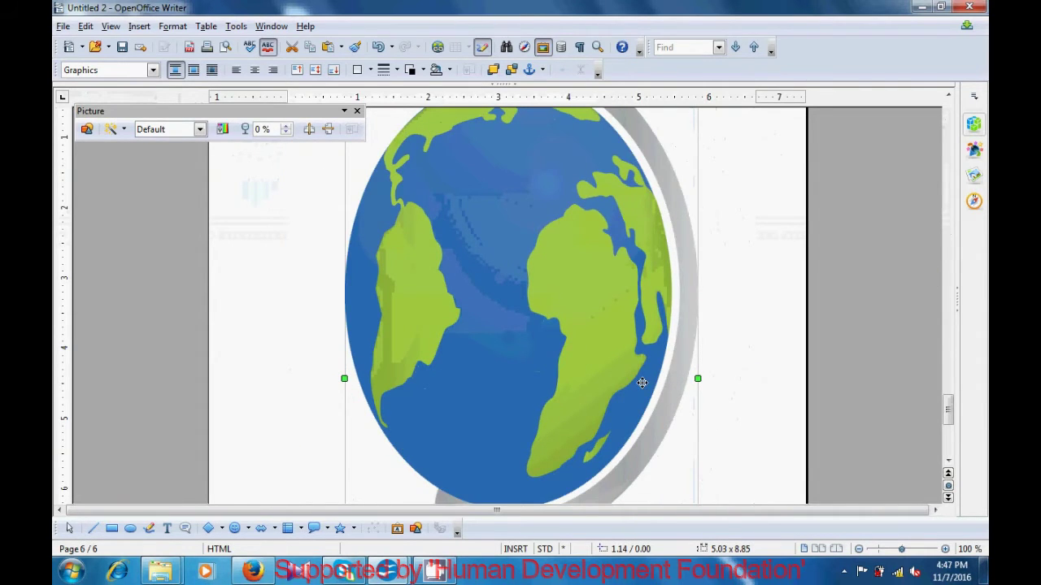
{"action": "scroll", "coordinate": [642, 382], "scroll_direction": "down", "scroll_amount": 8}
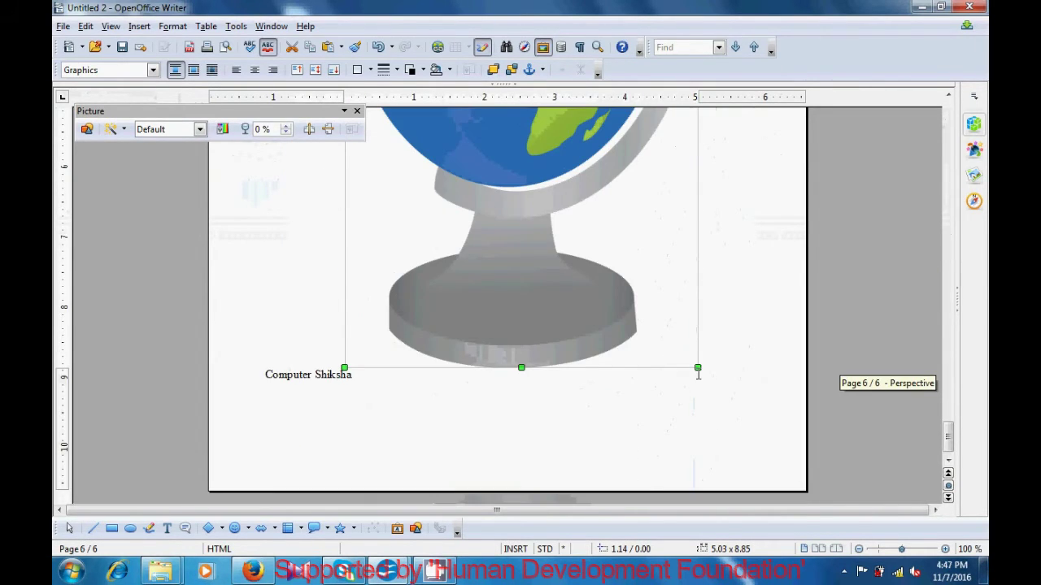
{"action": "left_click_drag", "start_coordinate": [697, 369], "coordinate": [649, 202]}
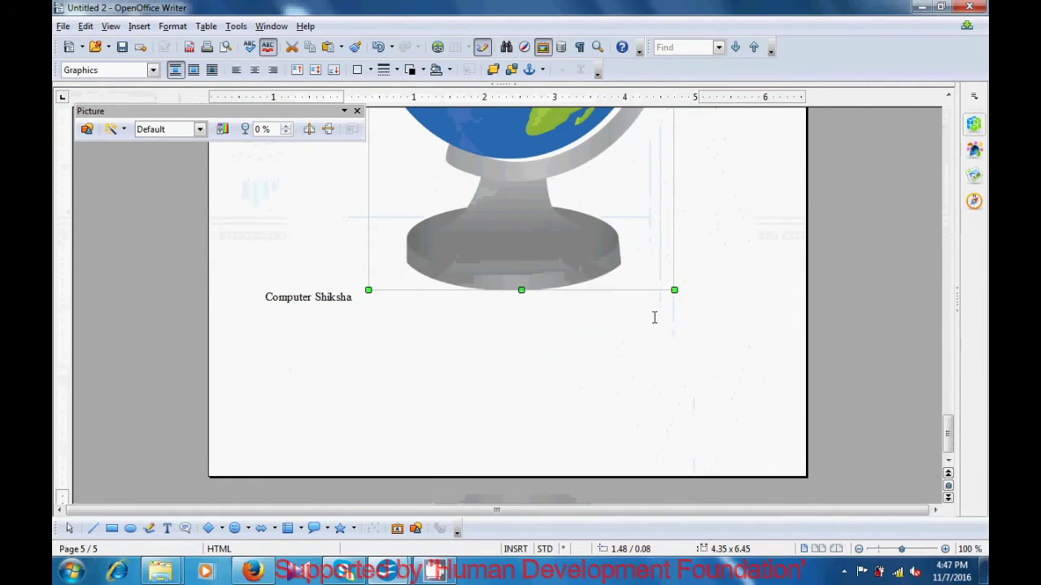
{"action": "scroll", "coordinate": [653, 317], "scroll_direction": "up", "scroll_amount": 12}
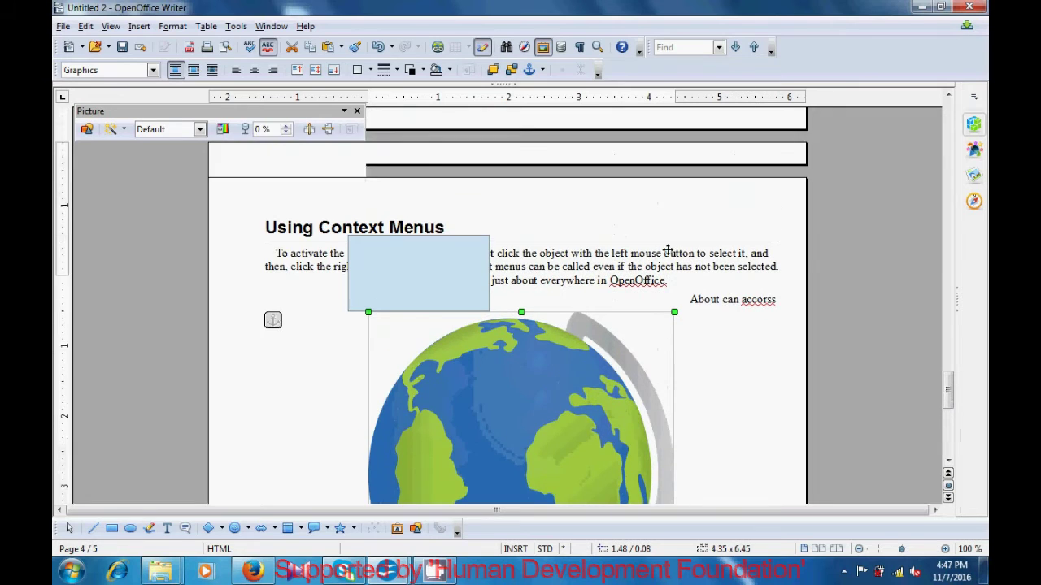
{"action": "left_click_drag", "start_coordinate": [674, 312], "coordinate": [616, 448]}
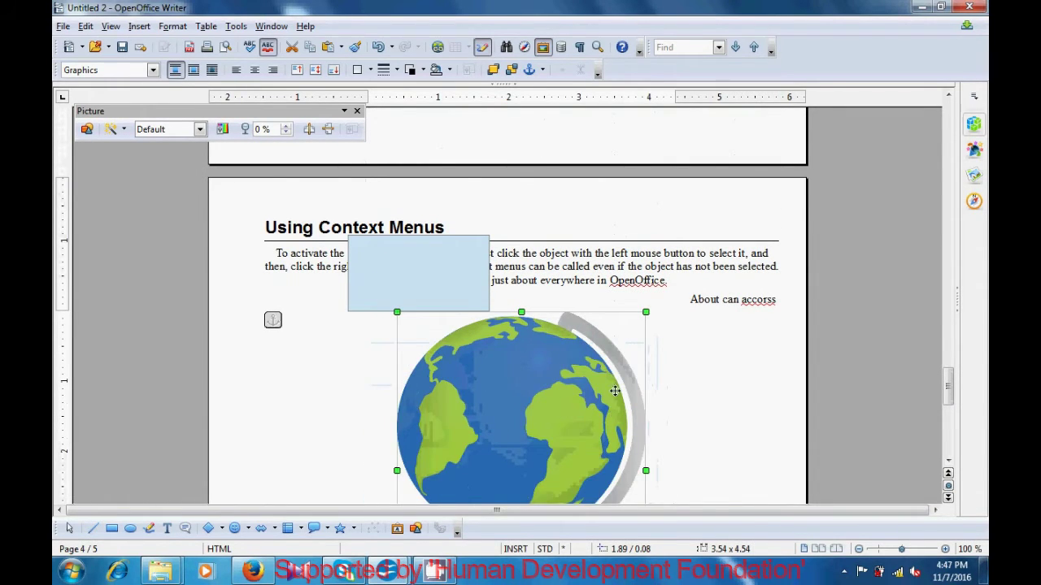
{"action": "scroll", "coordinate": [616, 390], "scroll_direction": "down", "scroll_amount": 6}
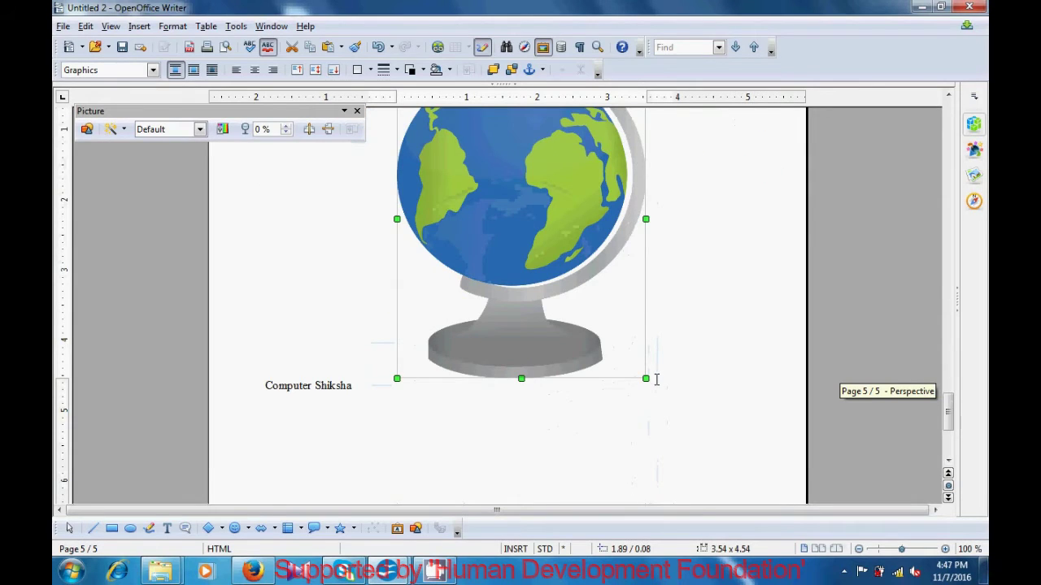
{"action": "left_click_drag", "start_coordinate": [648, 380], "coordinate": [587, 307]}
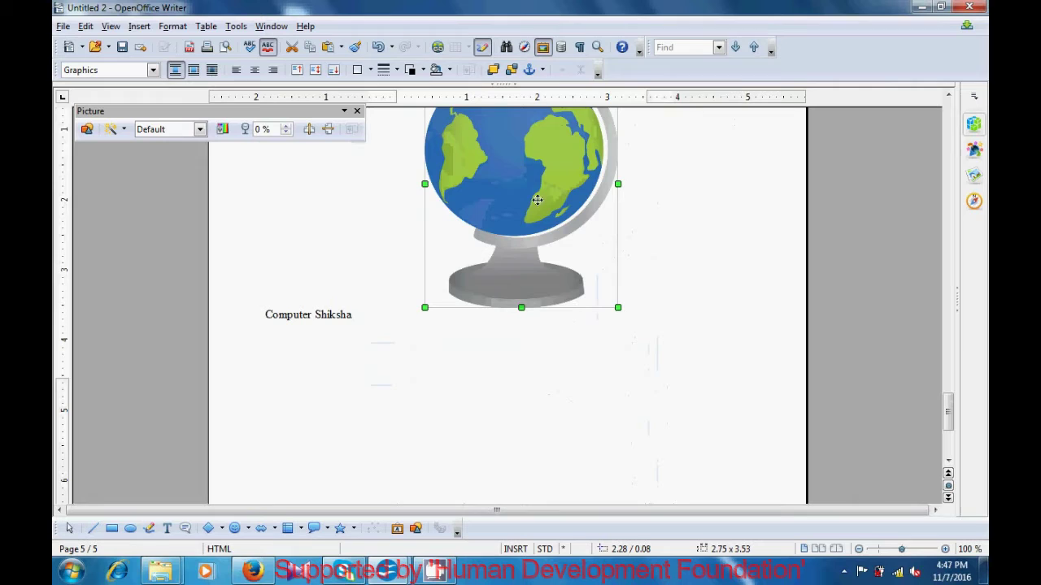
{"action": "left_click_drag", "start_coordinate": [529, 174], "coordinate": [537, 275]}
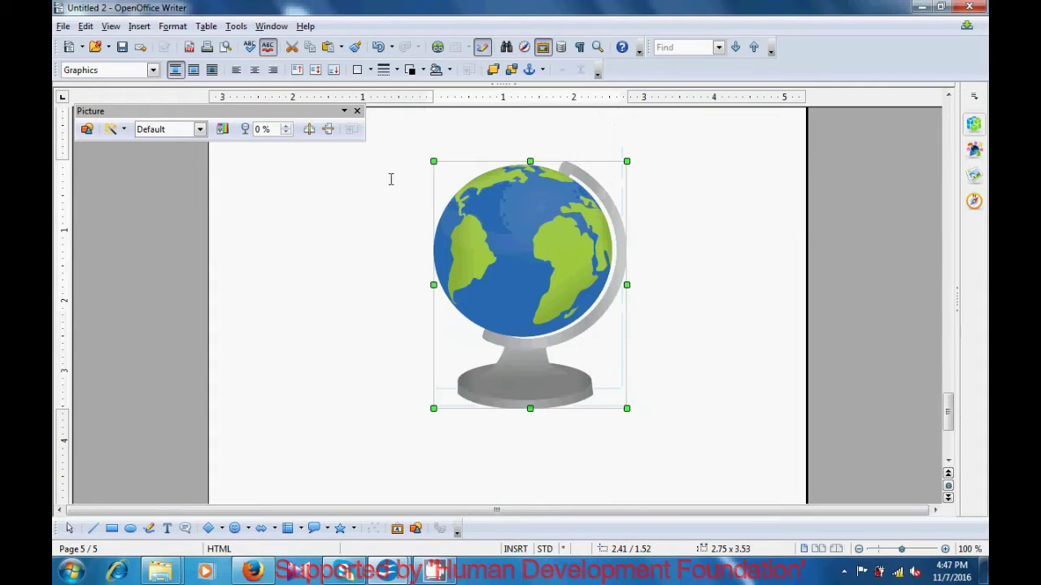
Step: Flip the globe picture twice with Format > Flip so it stands upright, mirrored left to right
{"action": "left_click", "coordinate": [183, 30]}
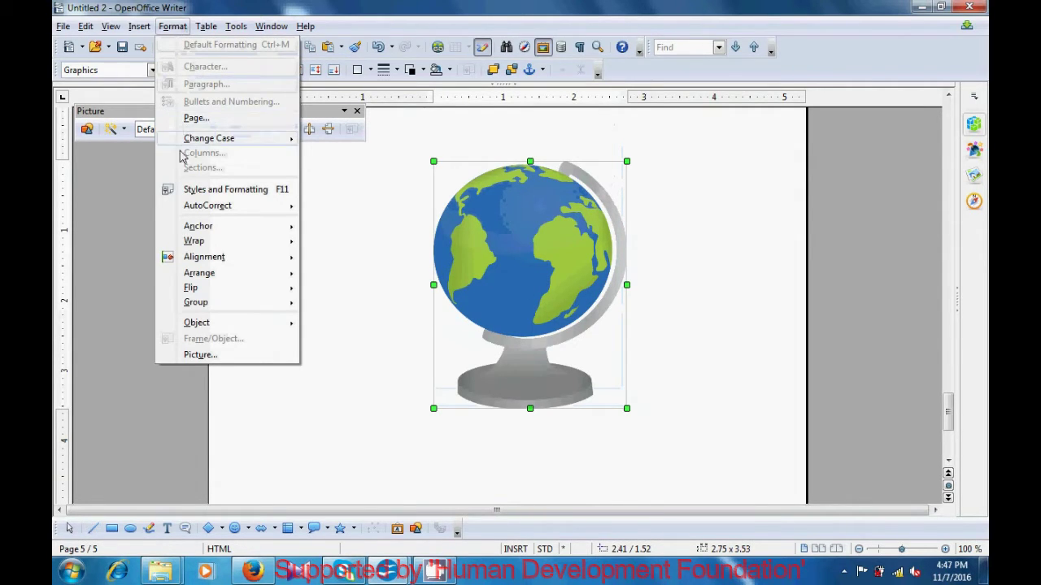
{"action": "mouse_move", "coordinate": [194, 289]}
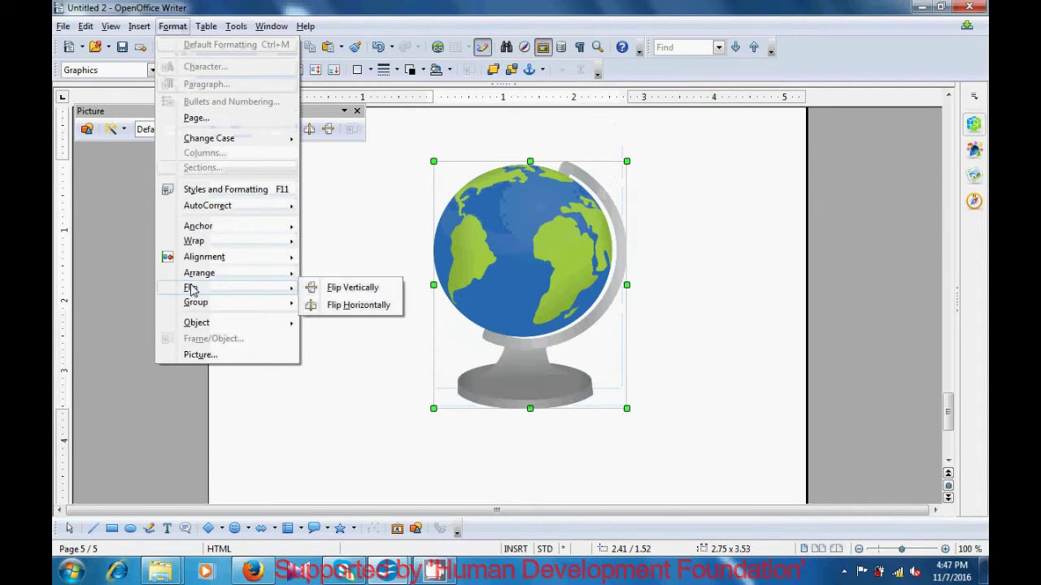
{"action": "left_click", "coordinate": [343, 290]}
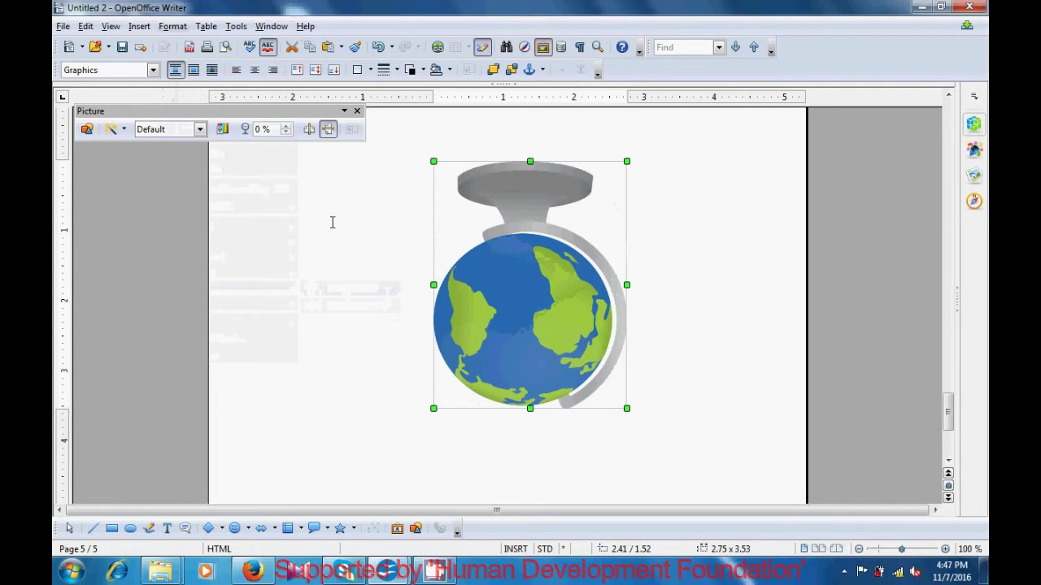
{"action": "left_click", "coordinate": [172, 26]}
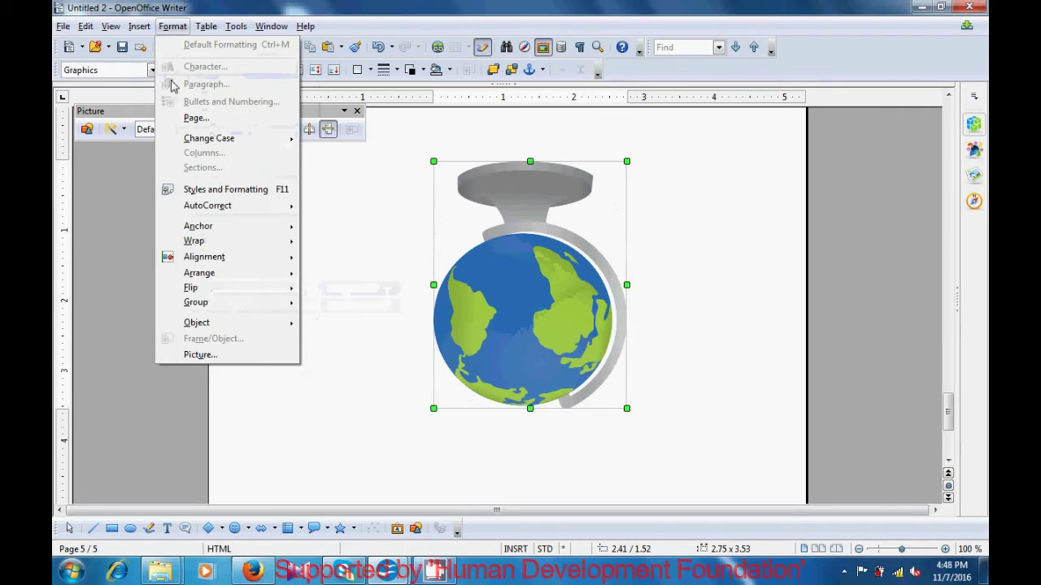
{"action": "mouse_move", "coordinate": [193, 279]}
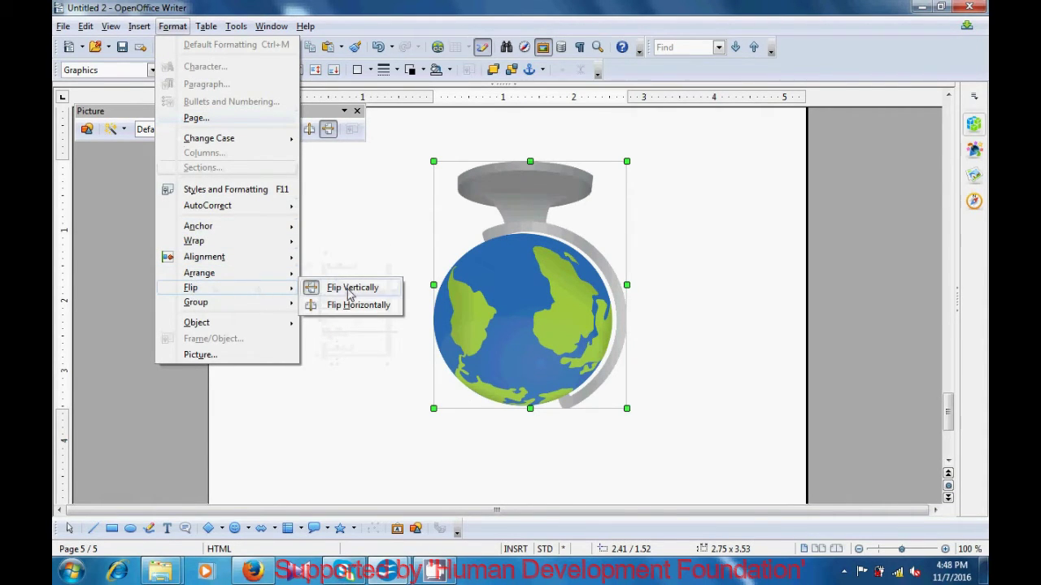
{"action": "left_click", "coordinate": [352, 305]}
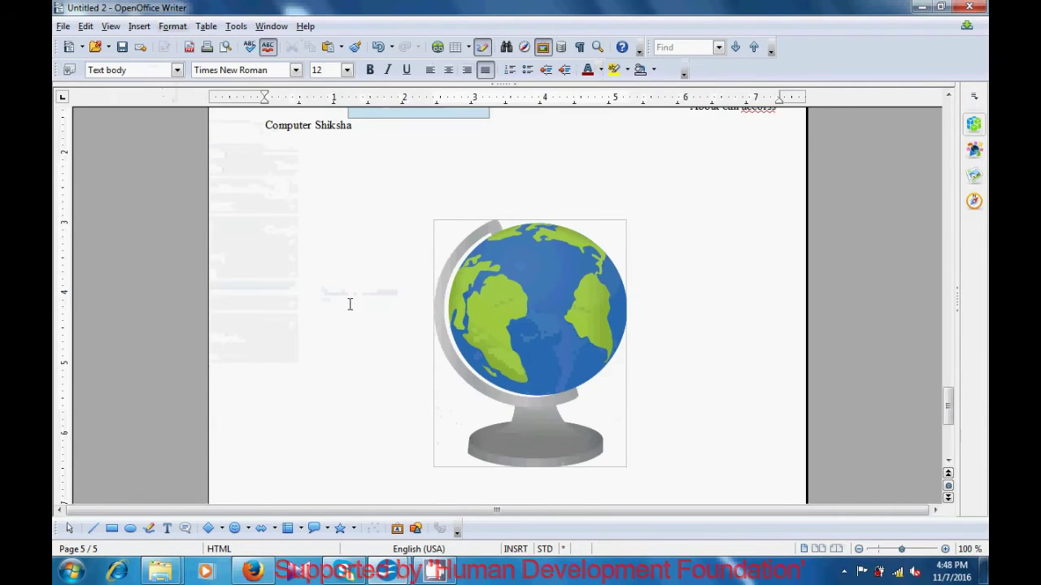
{"action": "scroll", "coordinate": [349, 304], "scroll_direction": "down", "scroll_amount": 2}
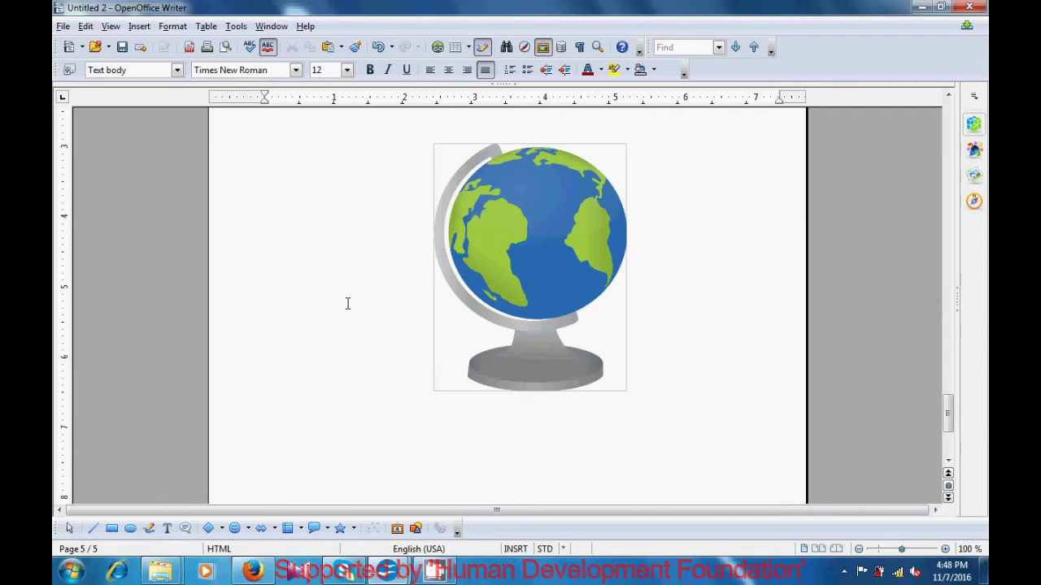
{"action": "left_click", "coordinate": [845, 572]}
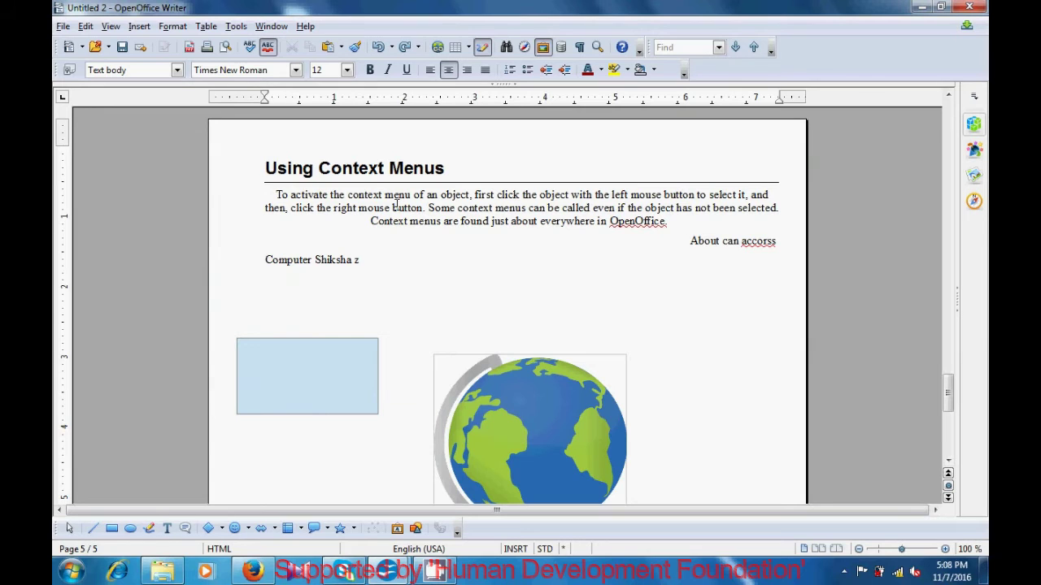
Step: Create a new blank text document from File > New
{"action": "left_click", "coordinate": [60, 30]}
{"action": "mouse_move", "coordinate": [70, 49]}
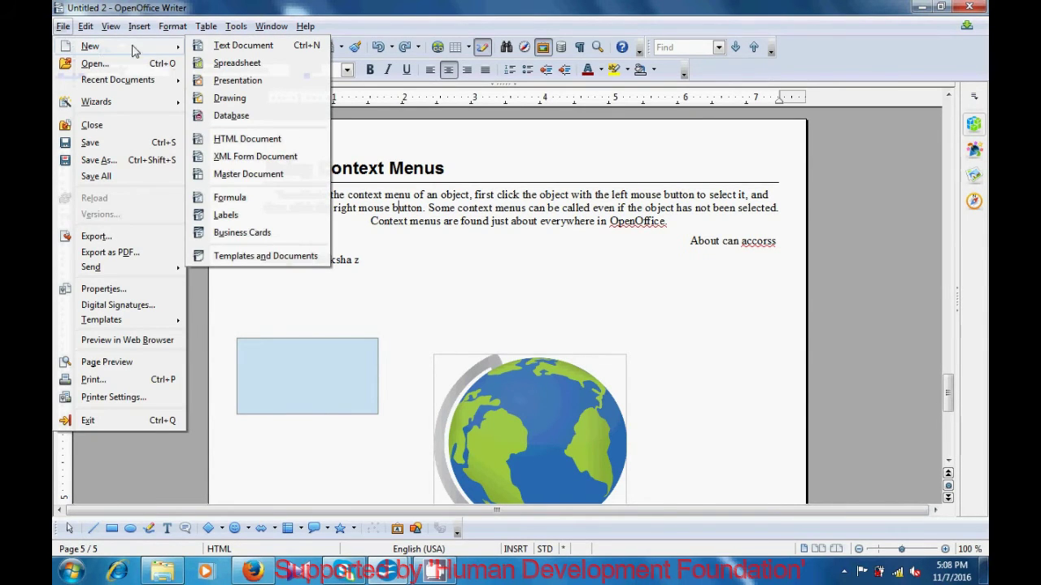
{"action": "left_click", "coordinate": [236, 46]}
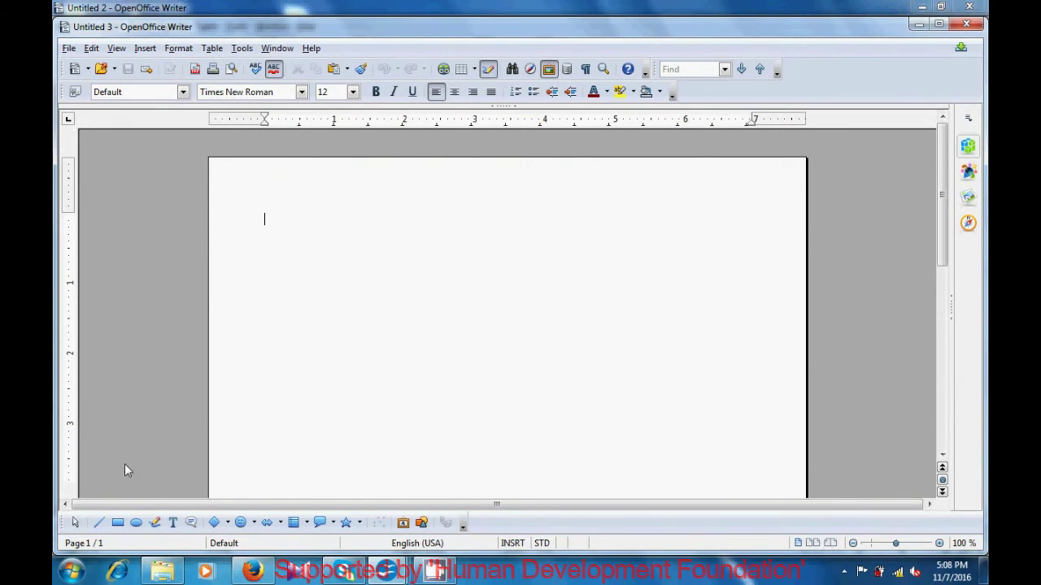
Step: Draw a rectangle, an ellipse and a Symbol Shapes smiley in a row near the page top
{"action": "left_click", "coordinate": [118, 523]}
{"action": "left_click_drag", "start_coordinate": [251, 202], "coordinate": [363, 297]}
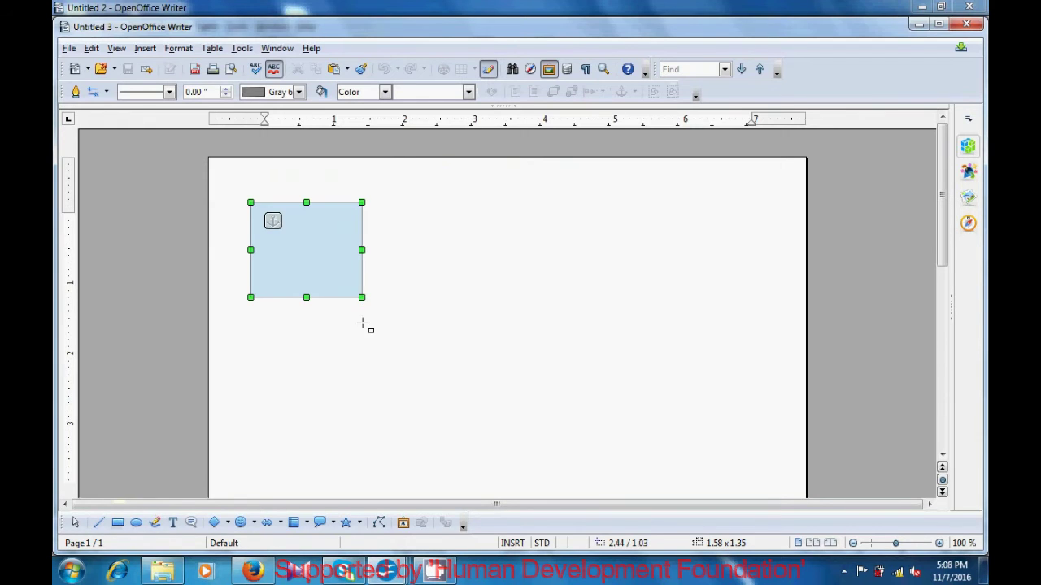
{"action": "left_click", "coordinate": [136, 522]}
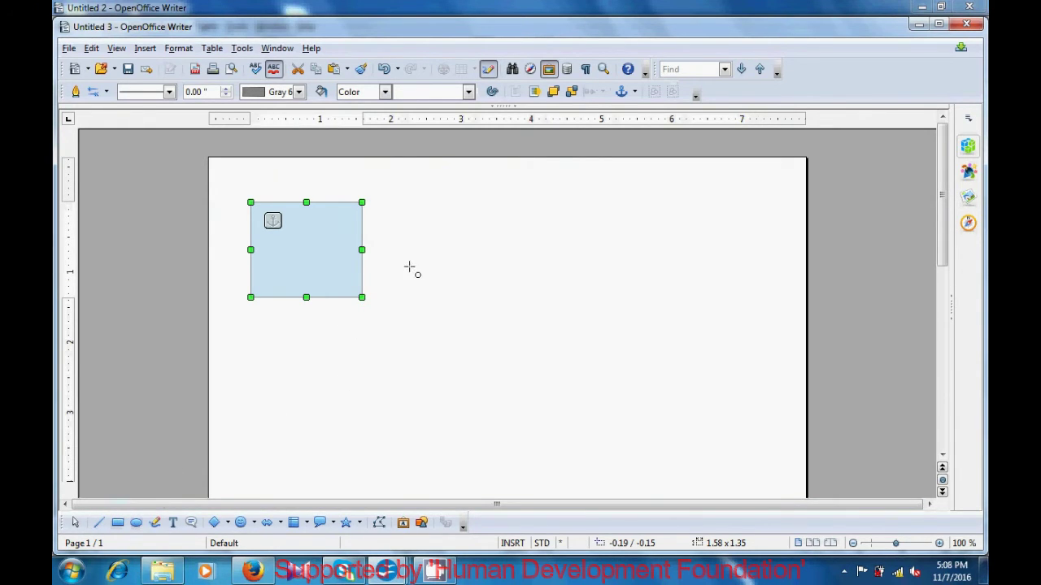
{"action": "left_click_drag", "start_coordinate": [412, 205], "coordinate": [533, 306]}
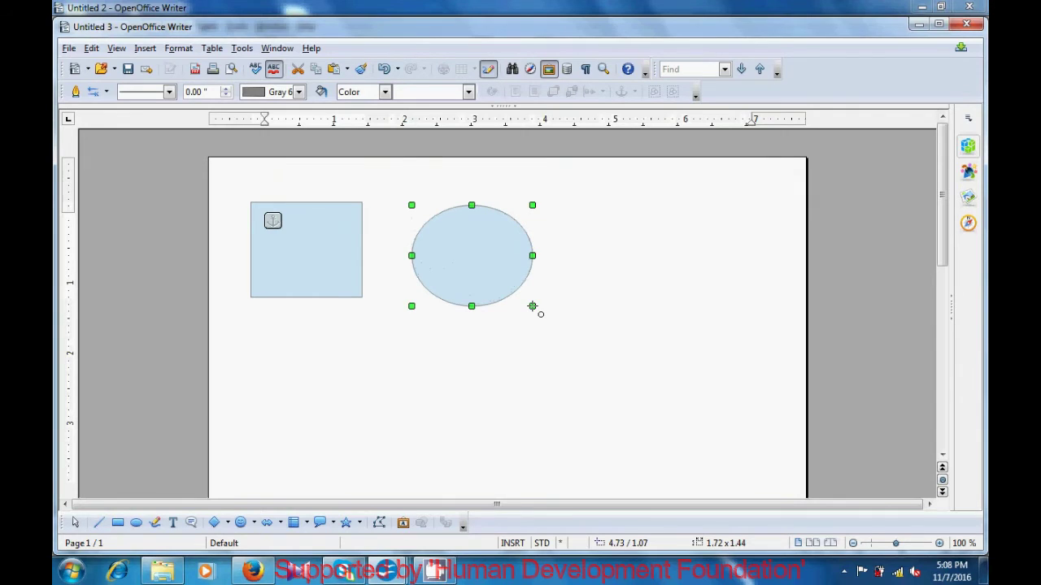
{"action": "left_click", "coordinate": [474, 378]}
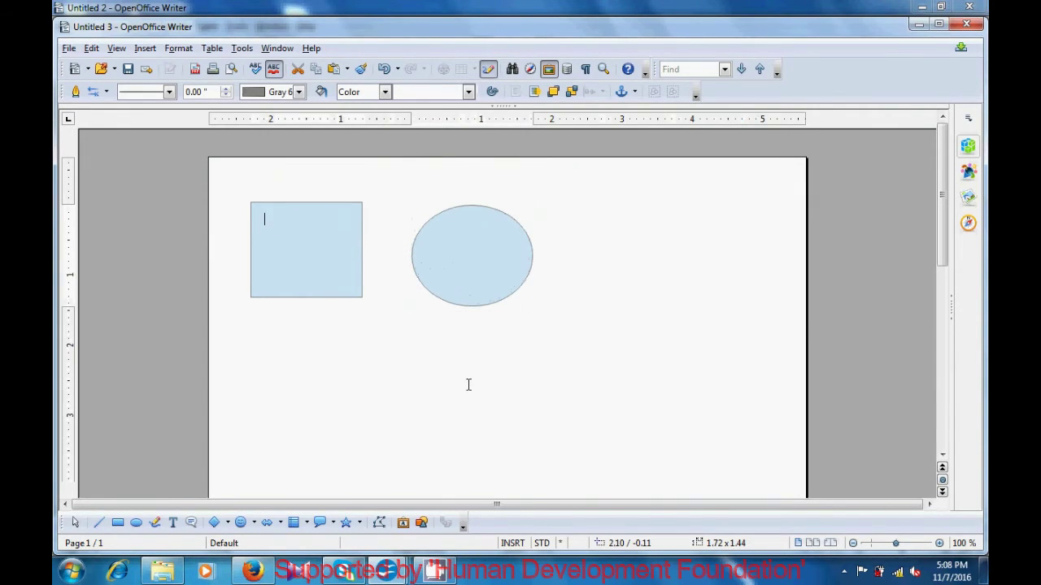
{"action": "left_click", "coordinate": [240, 522]}
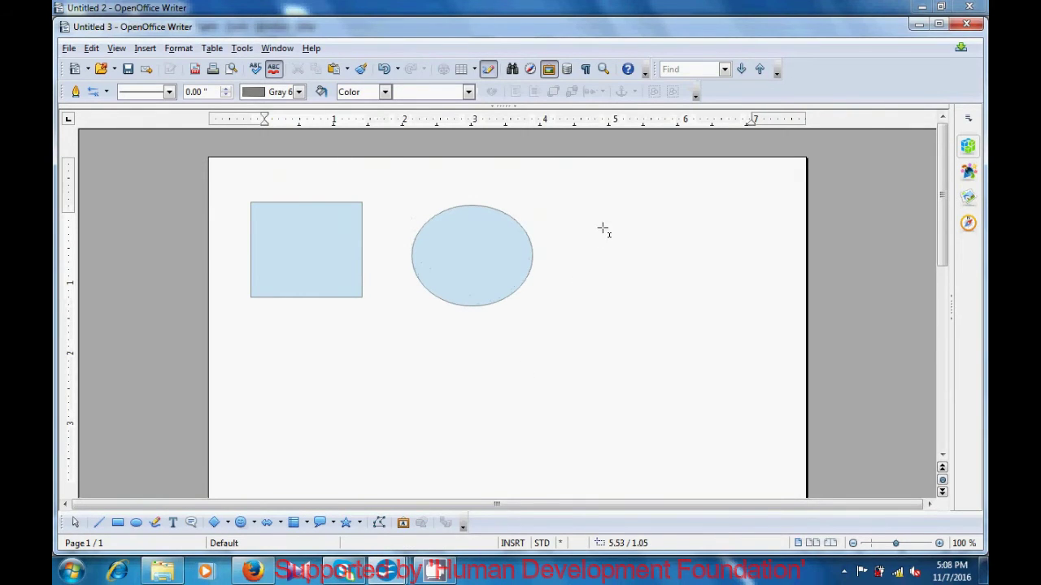
{"action": "left_click_drag", "start_coordinate": [605, 219], "coordinate": [724, 323]}
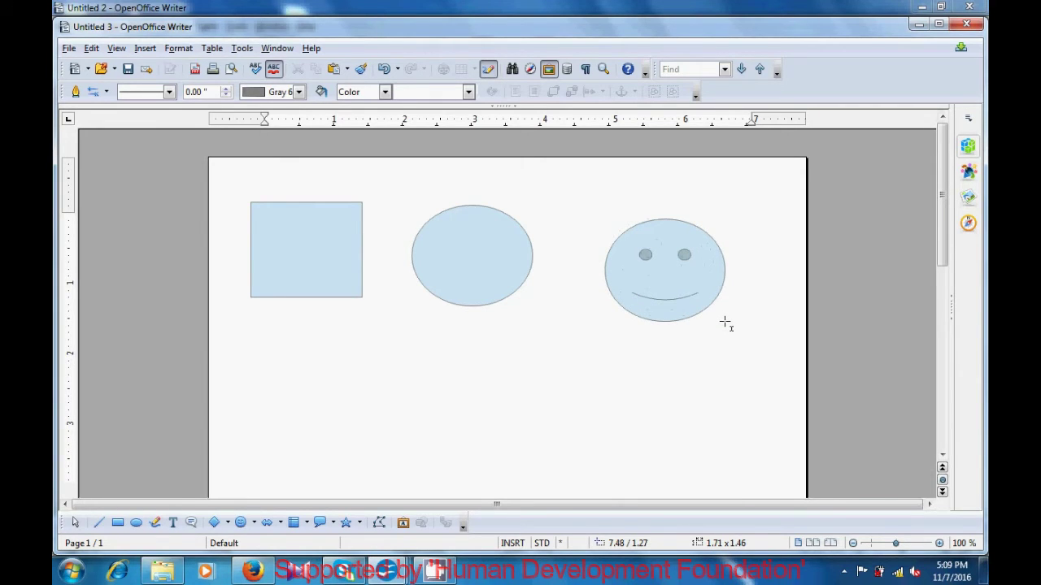
{"action": "left_click", "coordinate": [593, 400]}
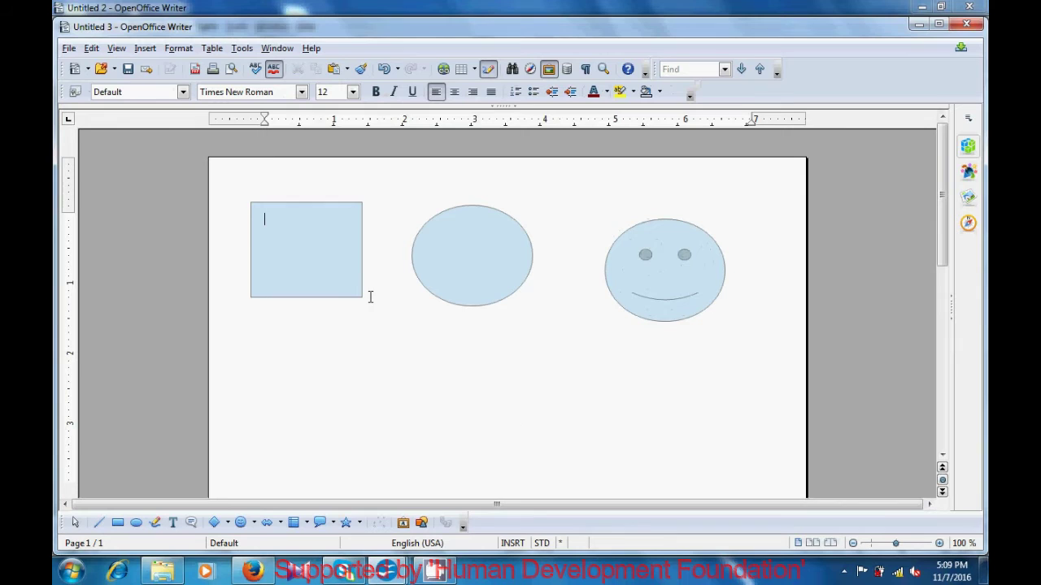
Step: Select the rectangle, then add the ellipse and smiley face to the selection
{"action": "left_click", "coordinate": [343, 292]}
{"action": "left_click", "coordinate": [469, 284], "text": "shift"}
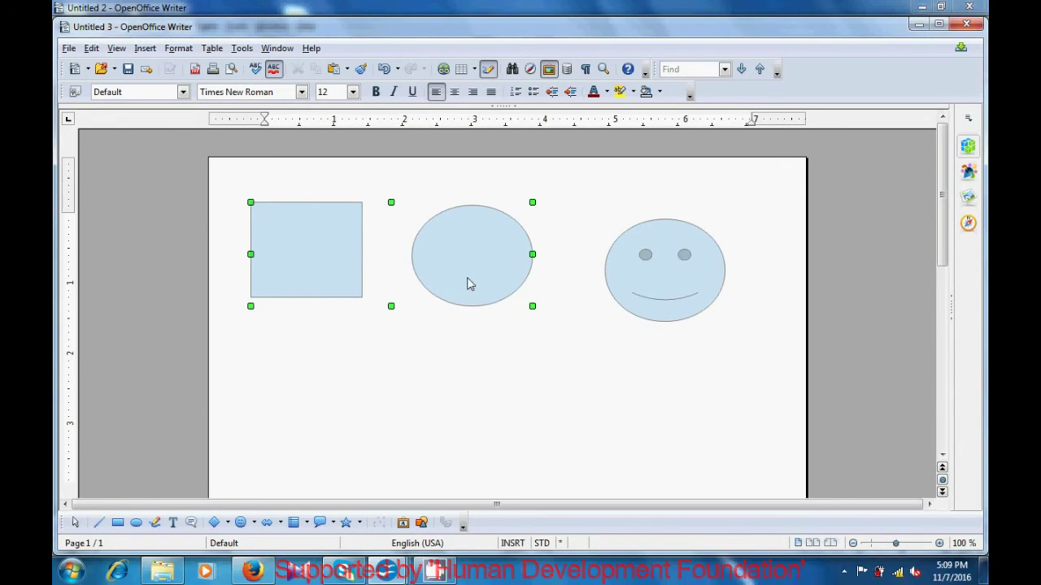
{"action": "left_click", "coordinate": [657, 254], "text": "shift"}
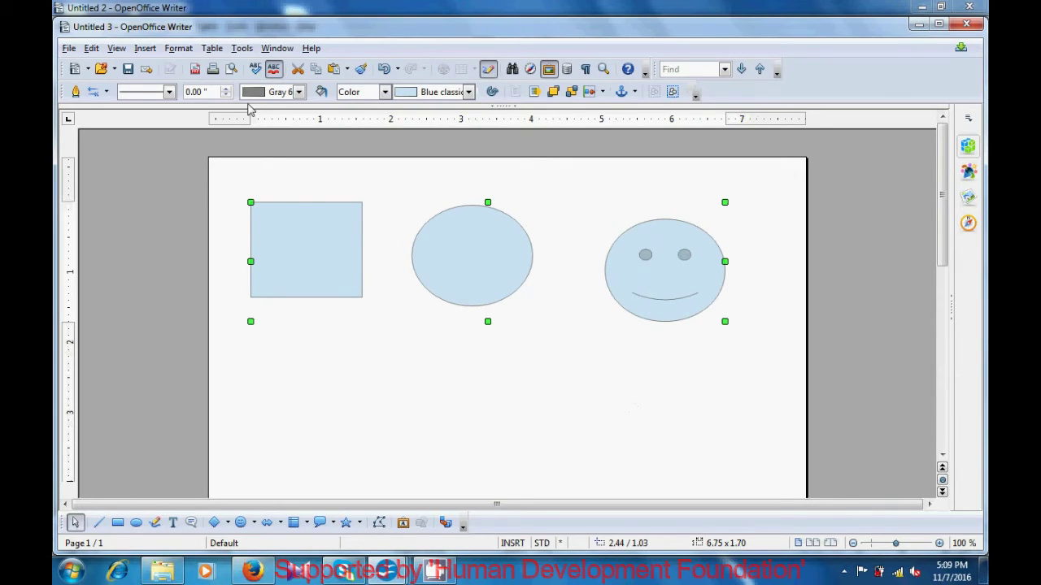
{"action": "left_click", "coordinate": [178, 49]}
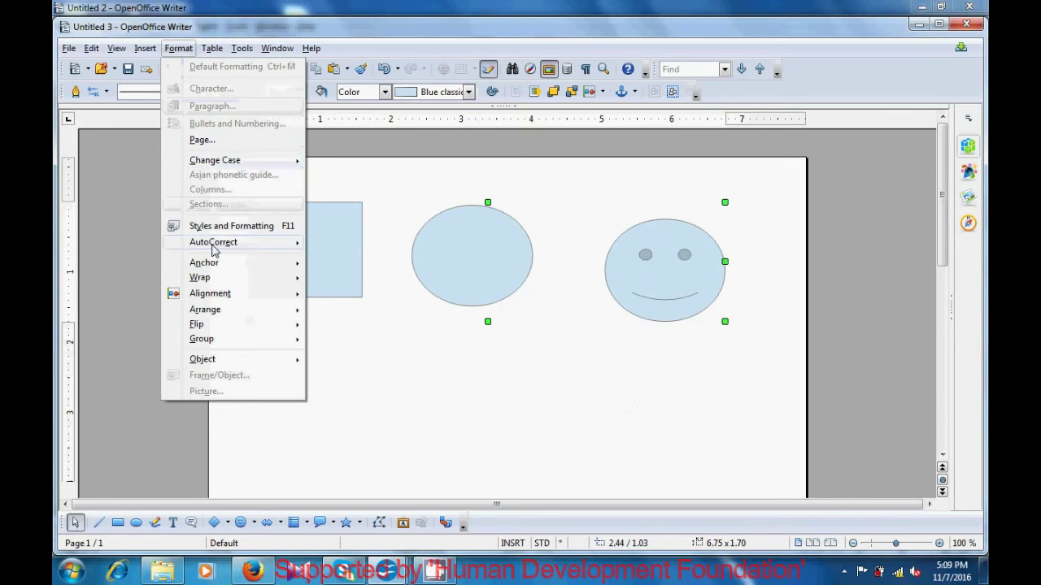
Step: Group the three selected shapes with Format > Group > Group
{"action": "mouse_move", "coordinate": [211, 342]}
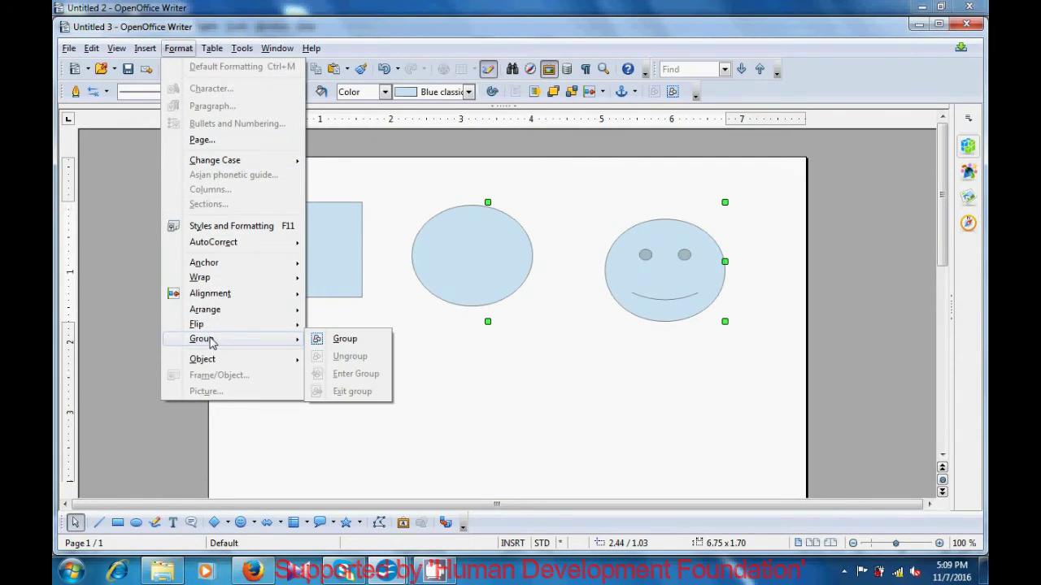
{"action": "left_click", "coordinate": [348, 342]}
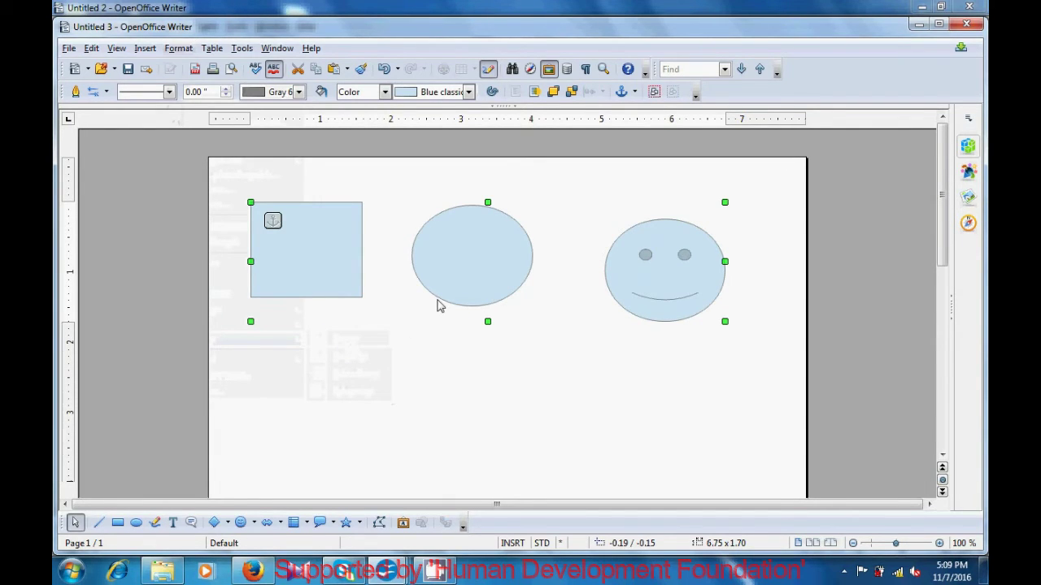
Step: Drag the 6.75 x 1.70 group to position 0.01 / -0.47 and reselect it
{"action": "left_click_drag", "start_coordinate": [459, 267], "coordinate": [492, 252]}
{"action": "left_click_drag", "start_coordinate": [357, 241], "coordinate": [356, 348]}
{"action": "left_click_drag", "start_coordinate": [502, 327], "coordinate": [494, 241]}
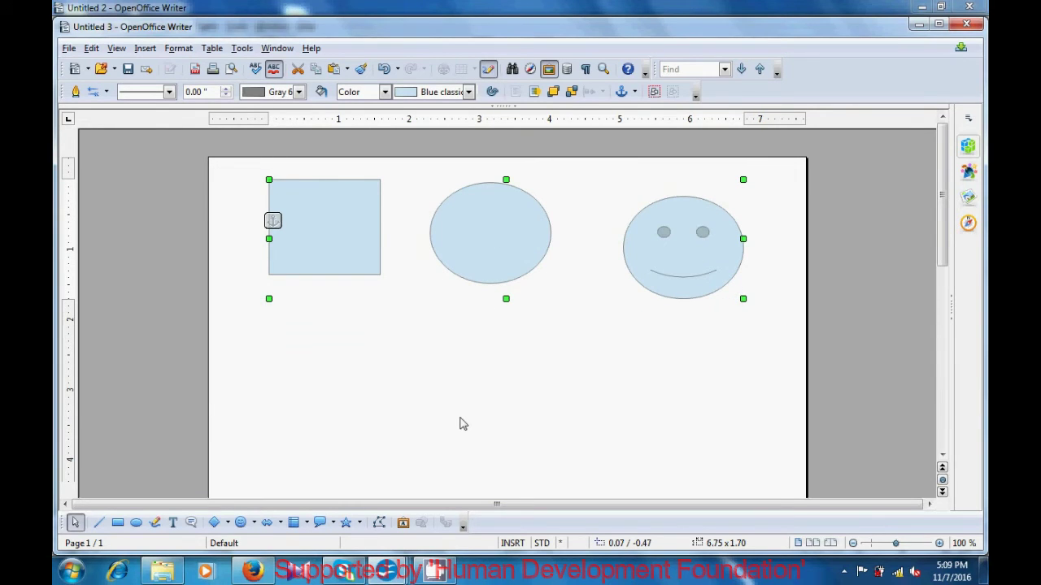
{"action": "left_click", "coordinate": [459, 424]}
{"action": "left_click", "coordinate": [366, 256]}
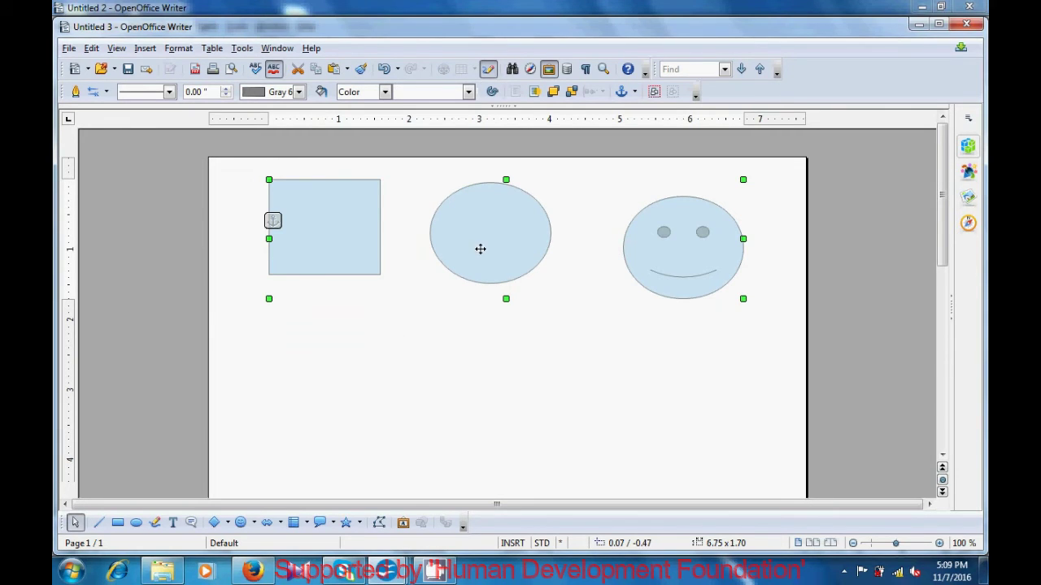
{"action": "mouse_move", "coordinate": [671, 248]}
{"action": "left_mouse_down"}
{"action": "mouse_move", "coordinate": [683, 352]}
{"action": "mouse_move", "coordinate": [667, 246]}
{"action": "left_mouse_up"}
{"action": "left_click", "coordinate": [661, 436]}
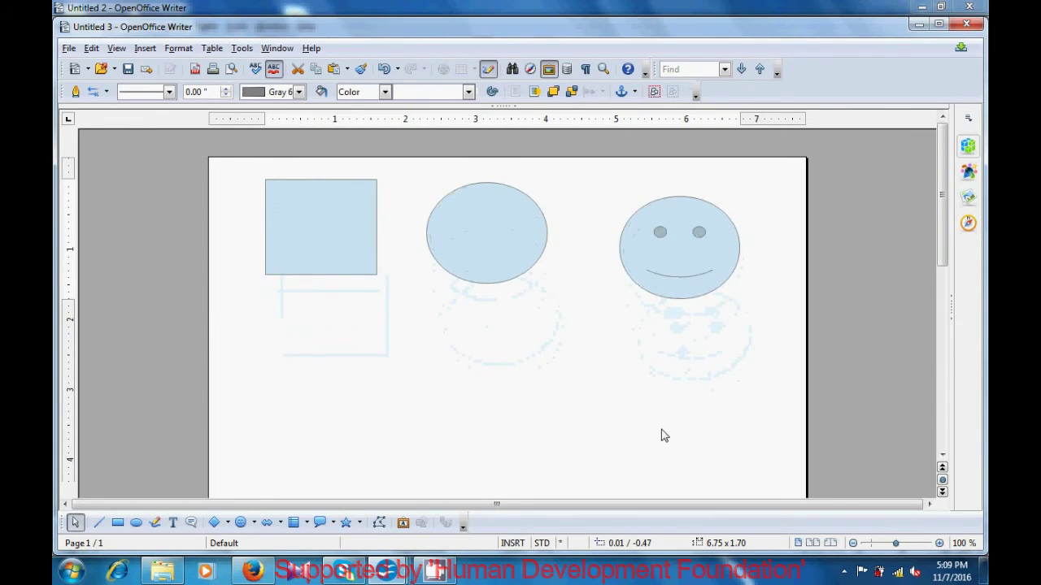
{"action": "left_click", "coordinate": [706, 253]}
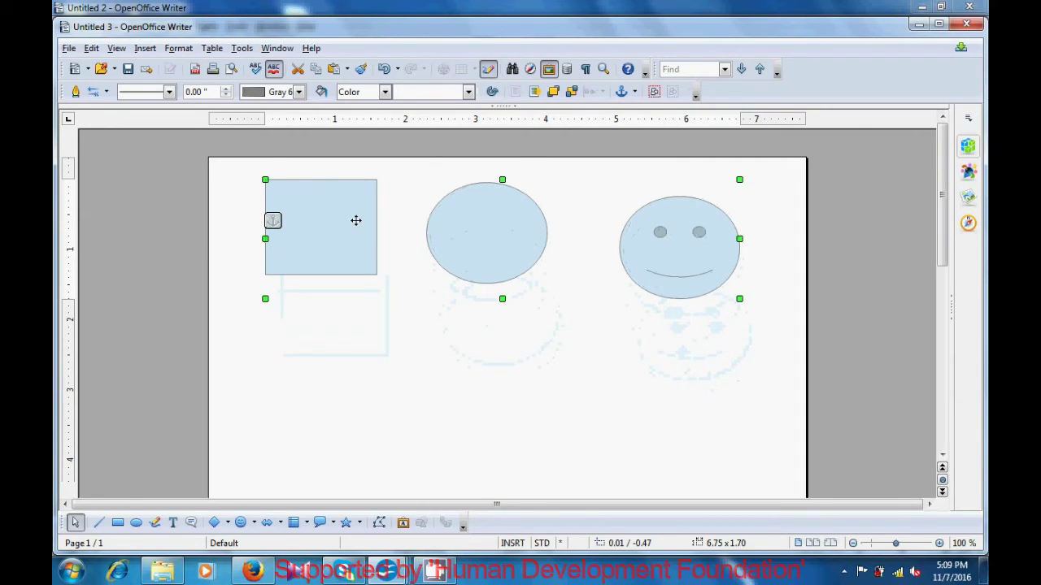
{"action": "left_click", "coordinate": [387, 409]}
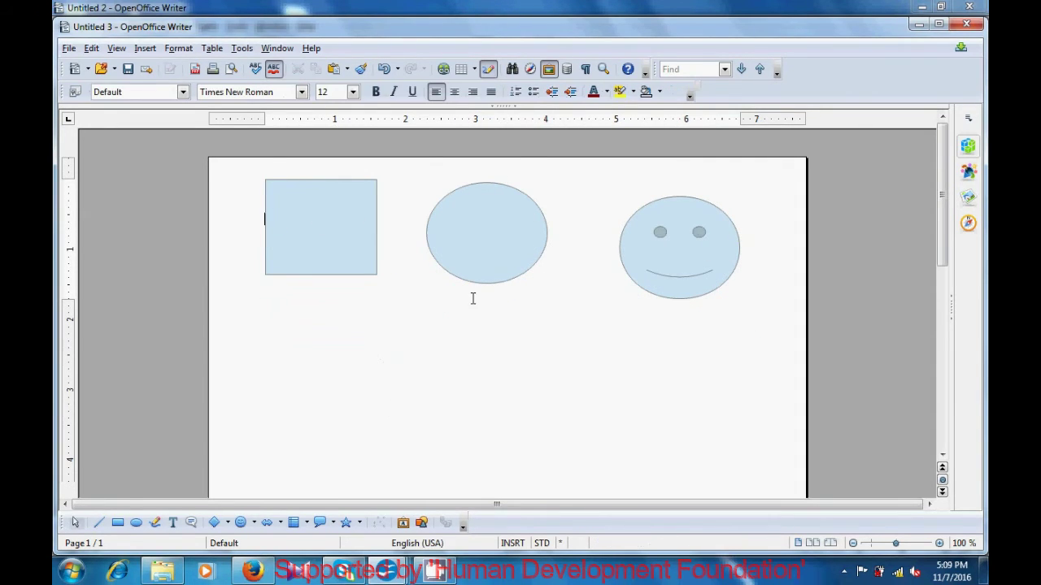
{"action": "left_click", "coordinate": [351, 247]}
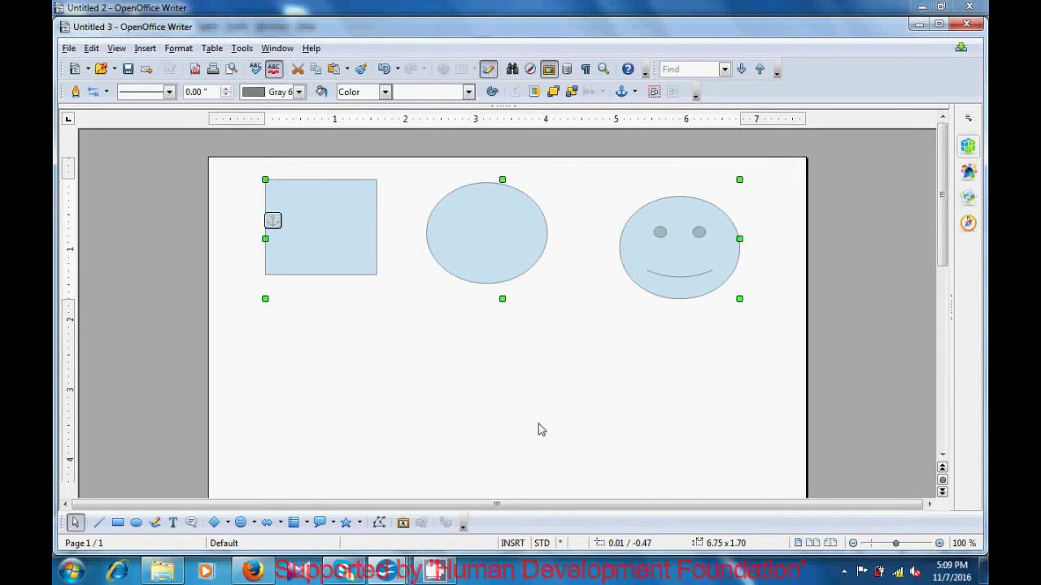
Step: Give the group's outlines the Line with Fine Dots style, 0.06" width and Gray 10 colour
{"action": "left_click", "coordinate": [170, 92]}
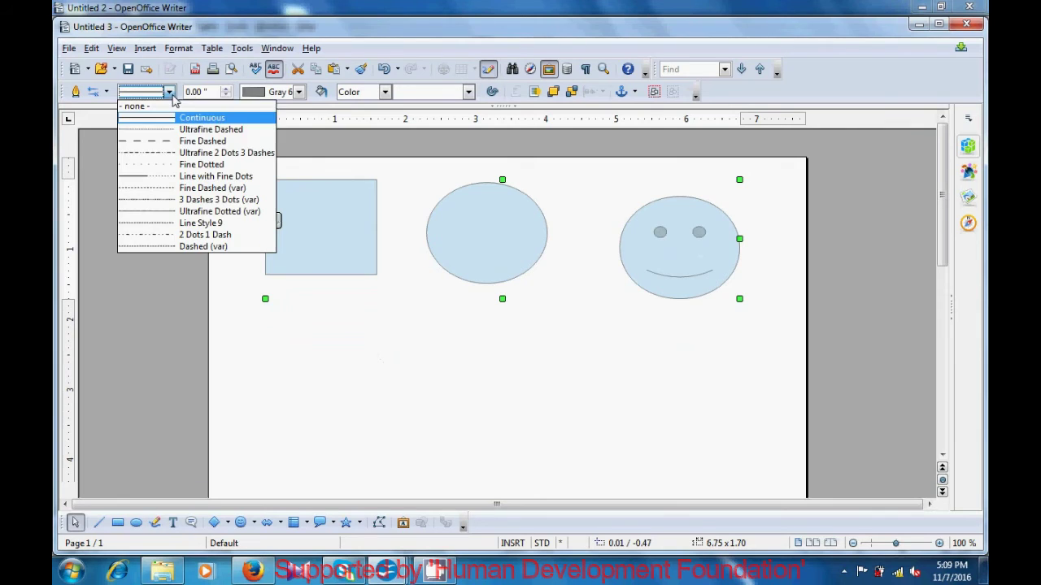
{"action": "left_click", "coordinate": [163, 176]}
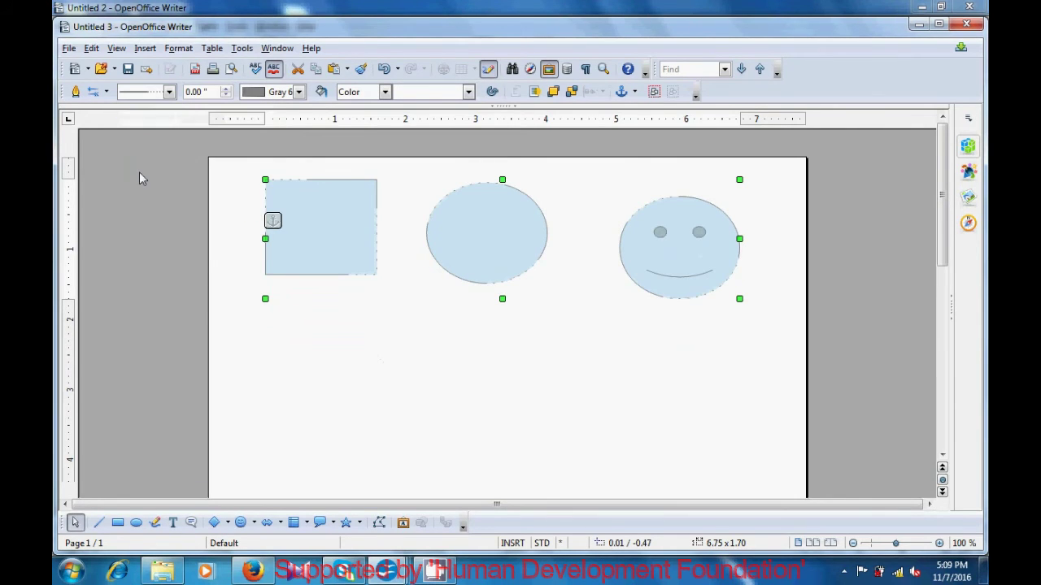
{"action": "left_click", "coordinate": [227, 90]}
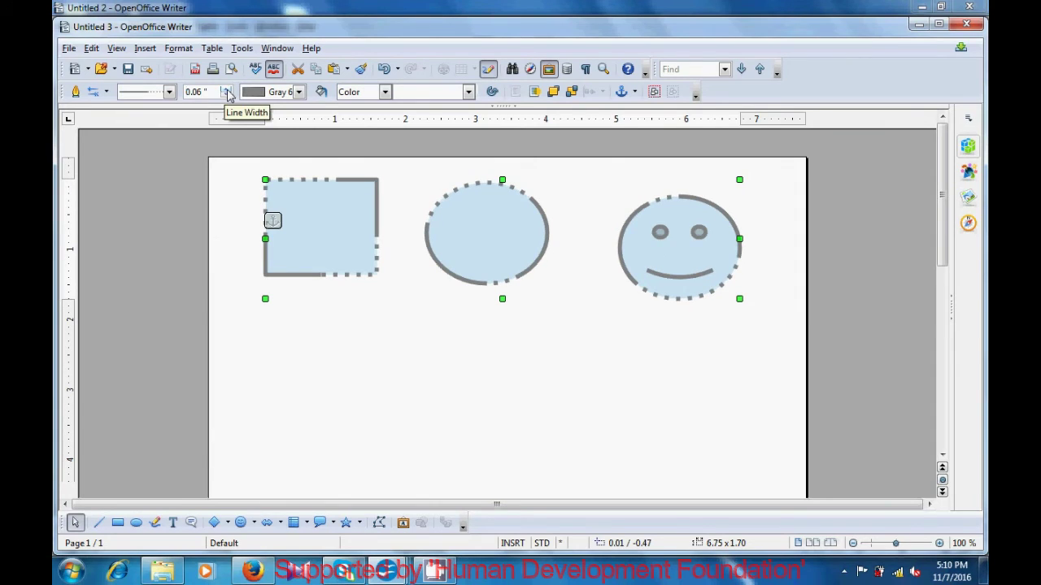
{"action": "left_click", "coordinate": [299, 92]}
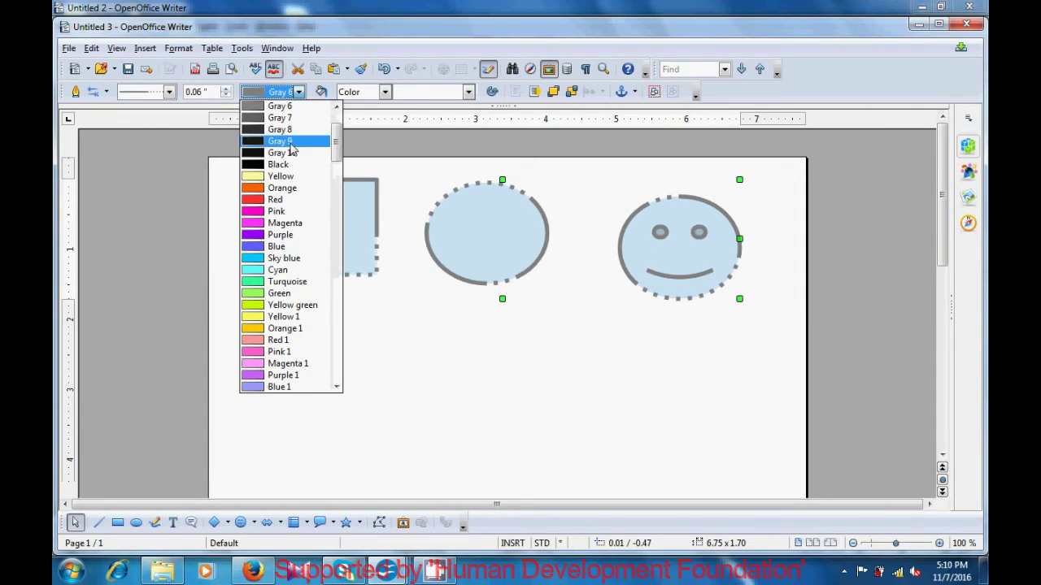
{"action": "left_click", "coordinate": [286, 158]}
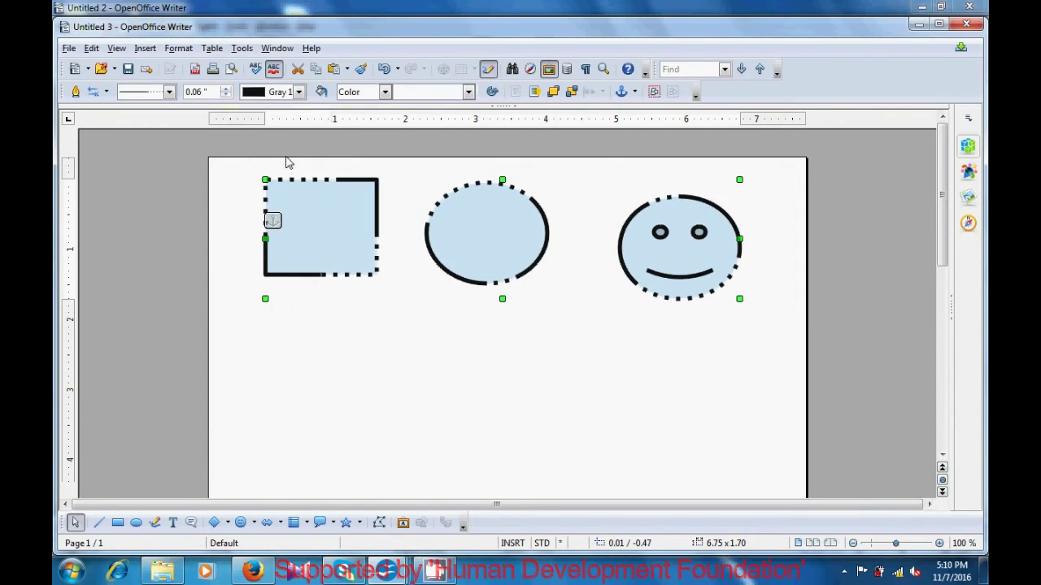
{"action": "left_click", "coordinate": [385, 92]}
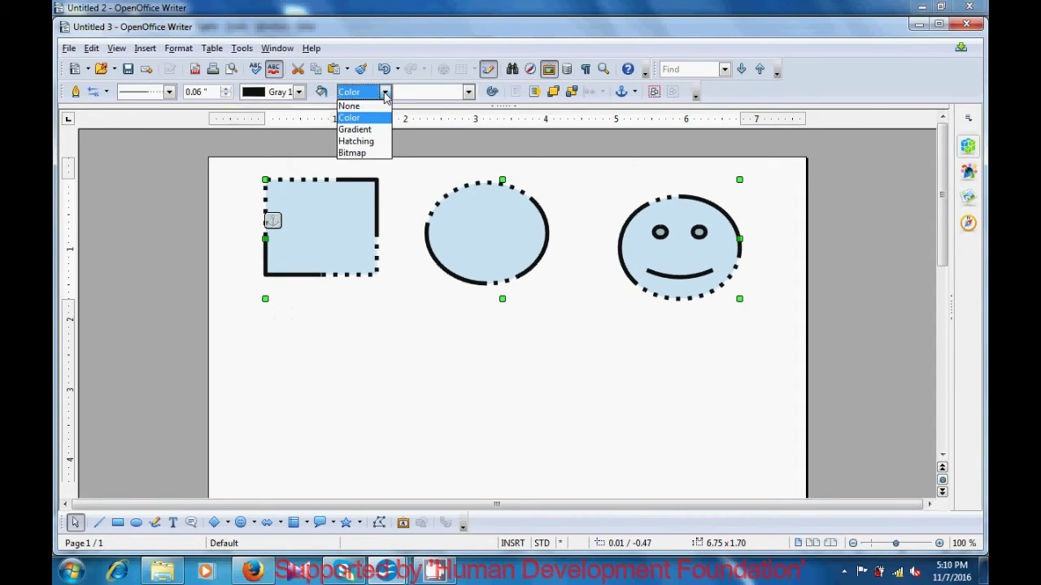
Step: Fill the grouped shapes with the Space bitmap and nudge the group down to 0.10 / -0.35
{"action": "key", "text": "Escape"}
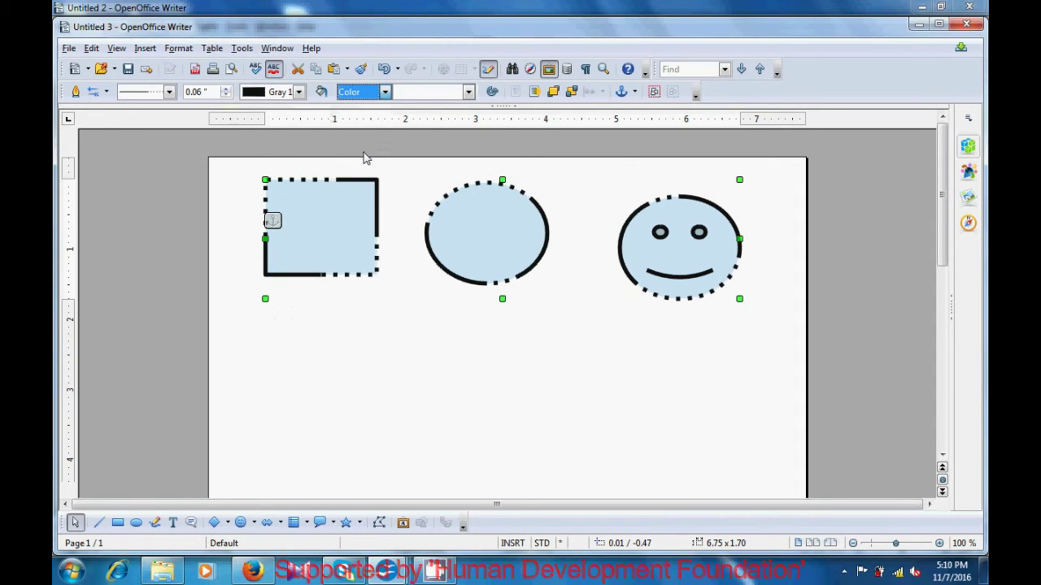
{"action": "left_click", "coordinate": [468, 92]}
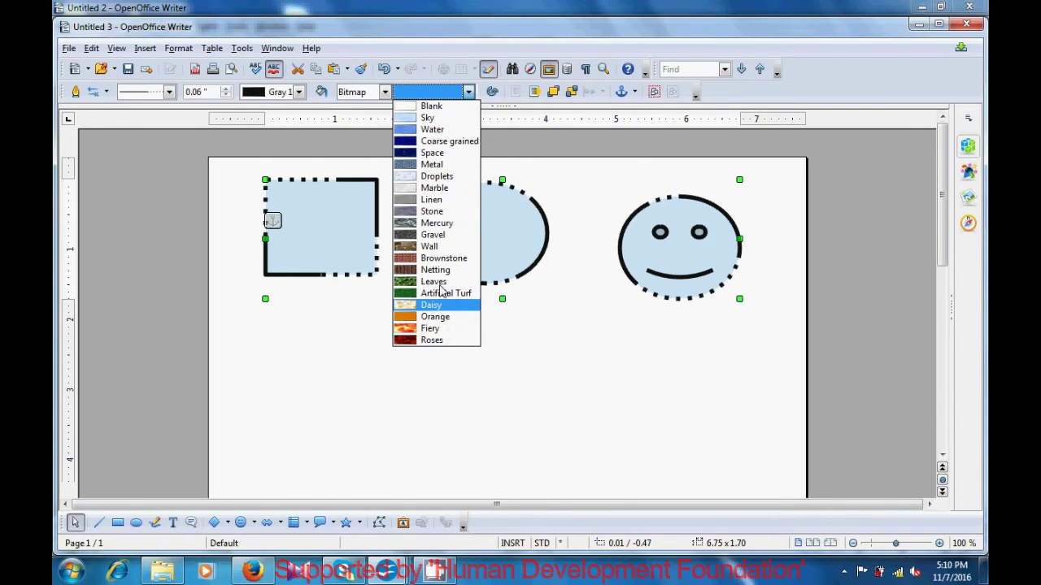
{"action": "left_click", "coordinate": [431, 153]}
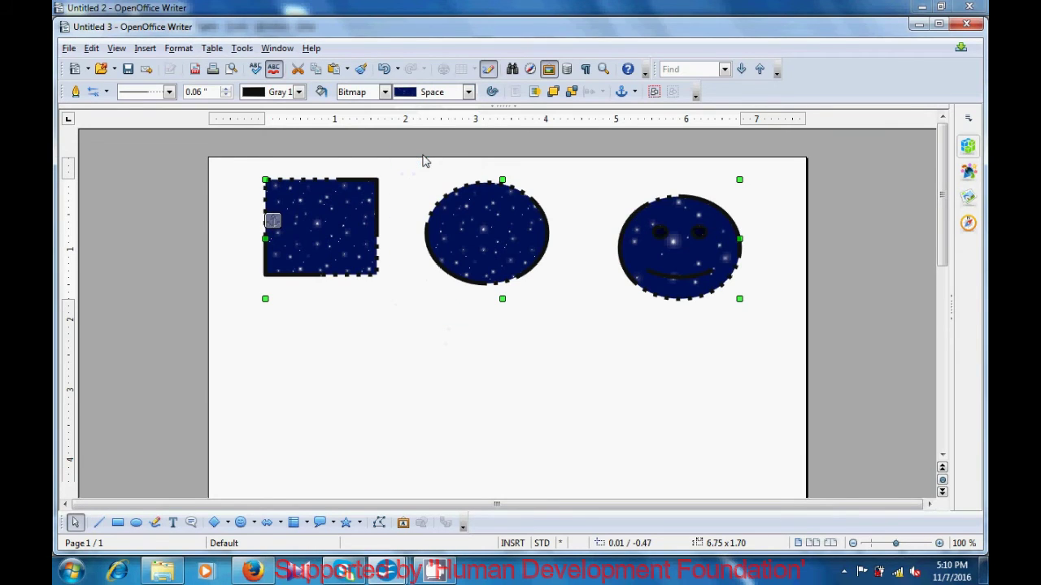
{"action": "left_click", "coordinate": [434, 400]}
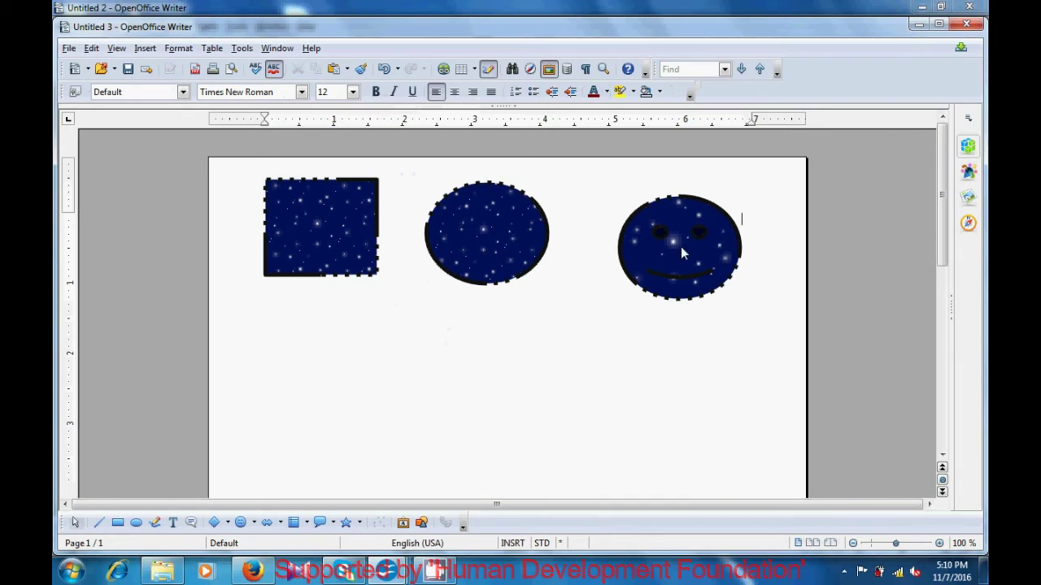
{"action": "left_click", "coordinate": [494, 243]}
{"action": "mouse_move", "coordinate": [483, 265]}
{"action": "left_mouse_down"}
{"action": "mouse_move", "coordinate": [477, 378]}
{"action": "mouse_move", "coordinate": [491, 270]}
{"action": "left_mouse_up"}
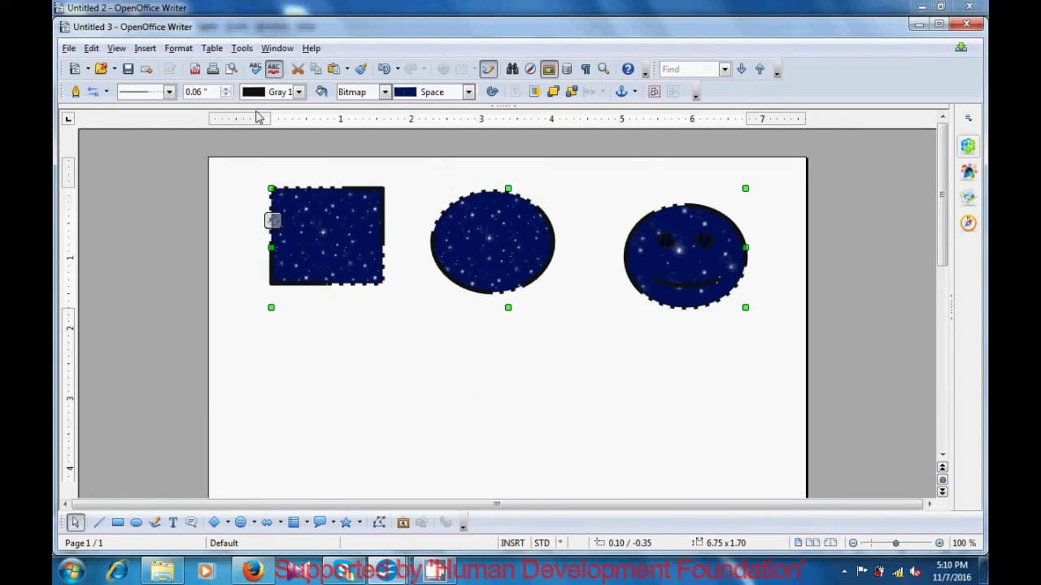
Step: Ungroup the shapes with Format > Group > Ungroup
{"action": "left_click", "coordinate": [179, 49]}
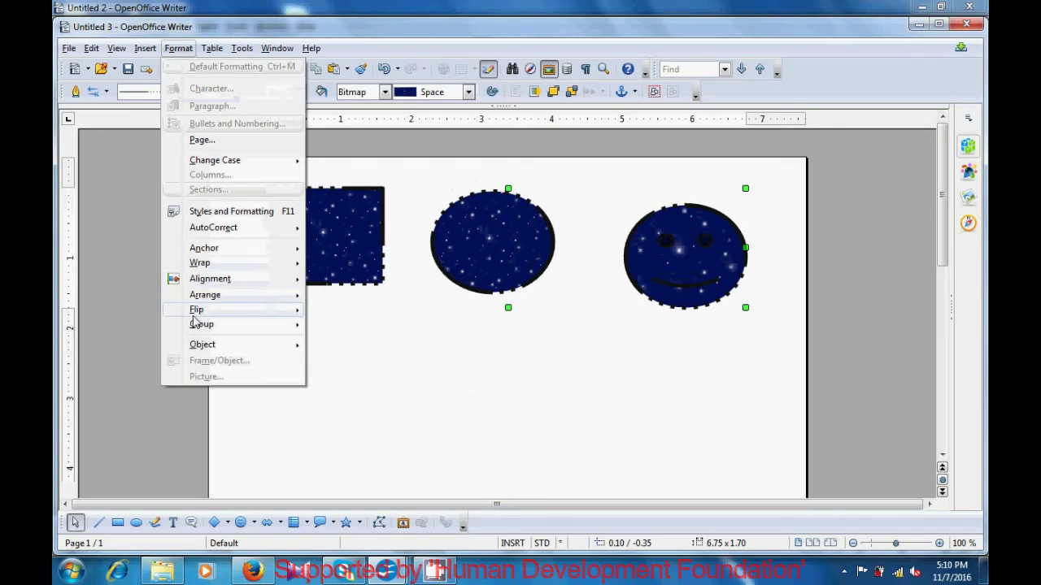
{"action": "mouse_move", "coordinate": [194, 326]}
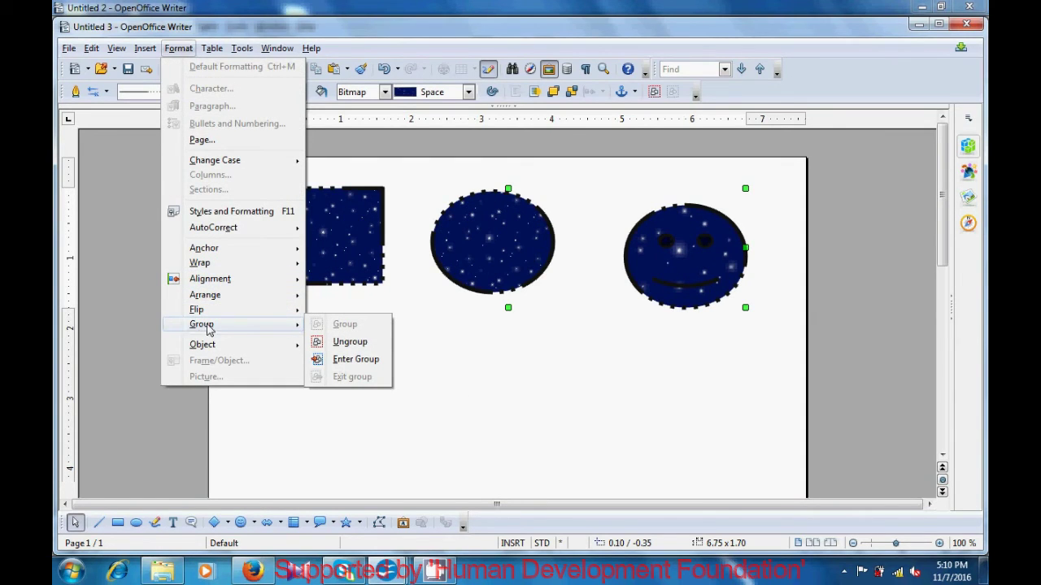
{"action": "left_click", "coordinate": [359, 344]}
{"action": "left_click", "coordinate": [402, 362]}
Step: Nudge each shape separately: the rectangle lower, the ellipse right, the smiley left
{"action": "left_click", "coordinate": [344, 242]}
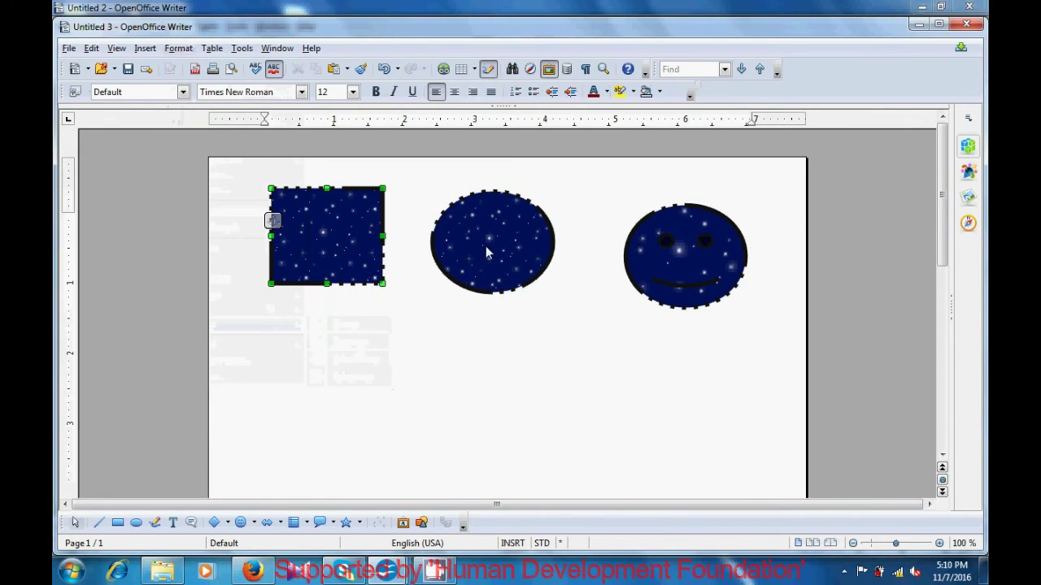
{"action": "left_click", "coordinate": [660, 235]}
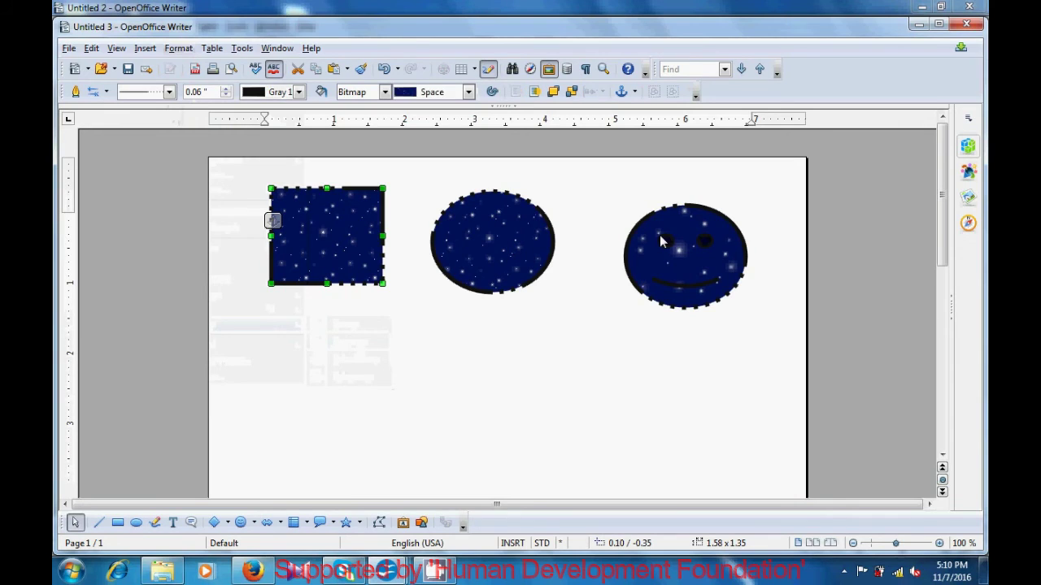
{"action": "left_click", "coordinate": [515, 232]}
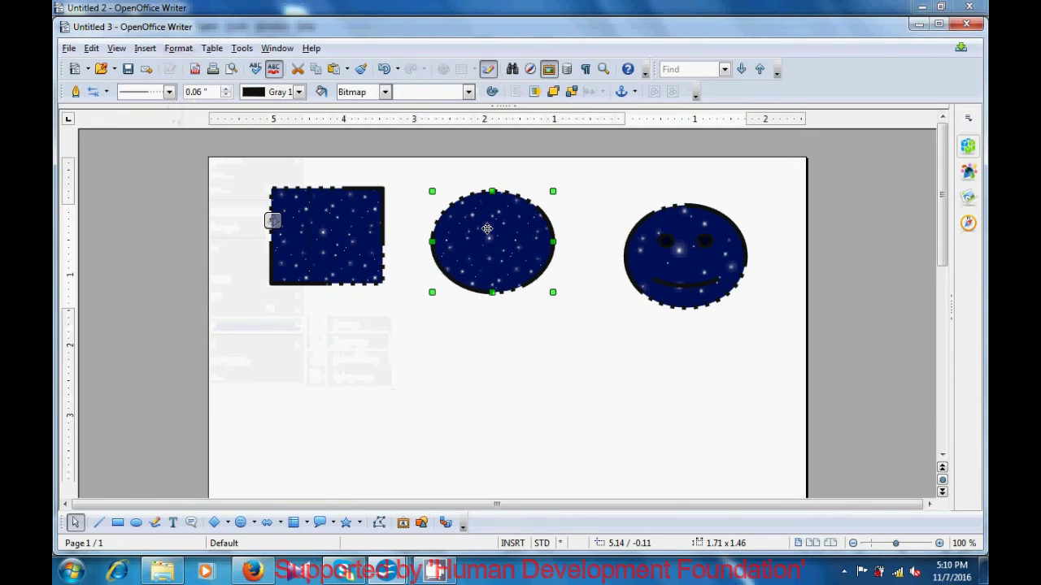
{"action": "left_click", "coordinate": [353, 233]}
{"action": "mouse_move", "coordinate": [354, 233]}
{"action": "left_mouse_down"}
{"action": "mouse_move", "coordinate": [353, 334]}
{"action": "mouse_move", "coordinate": [351, 249]}
{"action": "left_mouse_up"}
{"action": "left_click_drag", "start_coordinate": [479, 255], "coordinate": [484, 219]}
{"action": "left_click_drag", "start_coordinate": [694, 269], "coordinate": [688, 206]}
{"action": "left_click", "coordinate": [625, 392]}
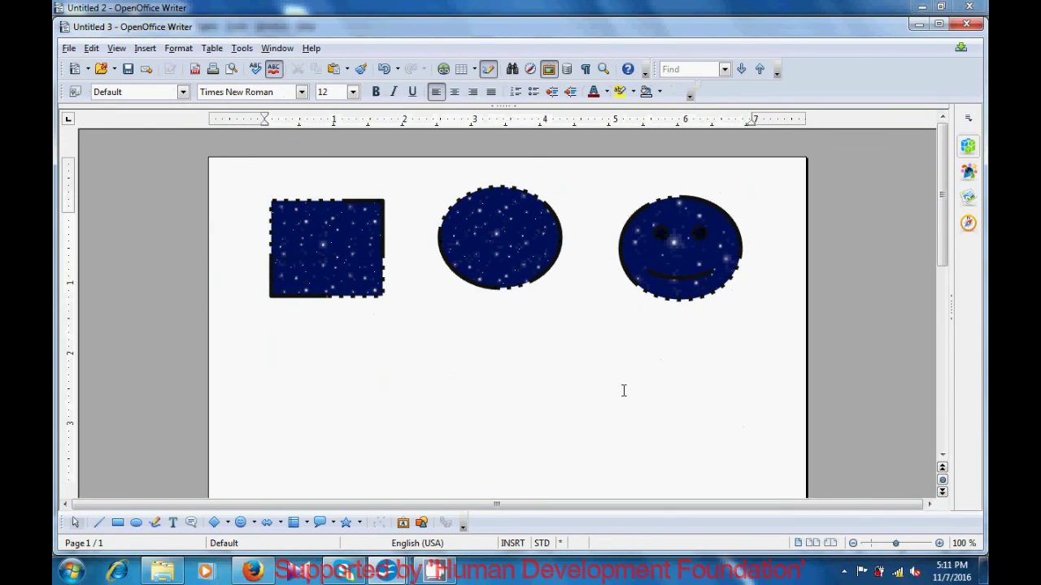